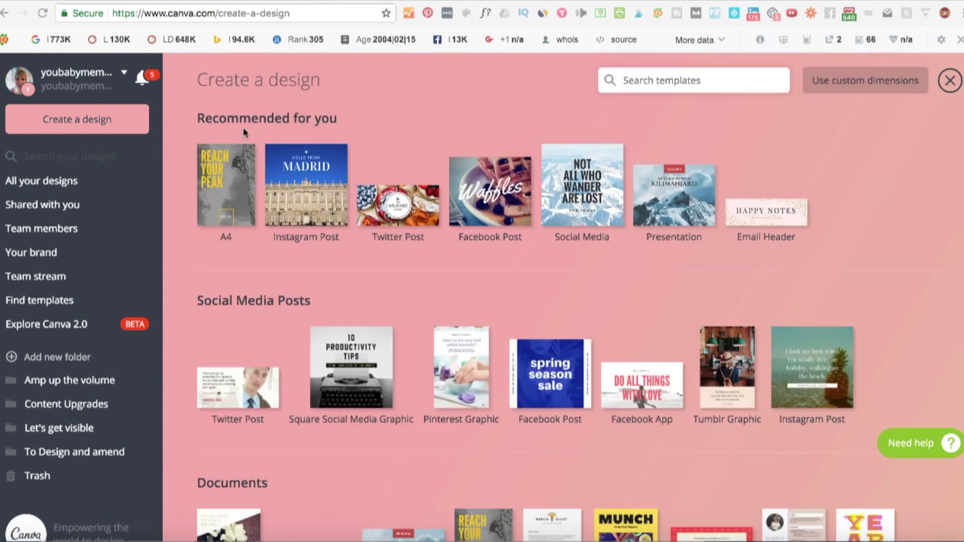
- Create a new design in A4 format from the recommended design types
{"action": "left_click", "coordinate": [233, 187]}
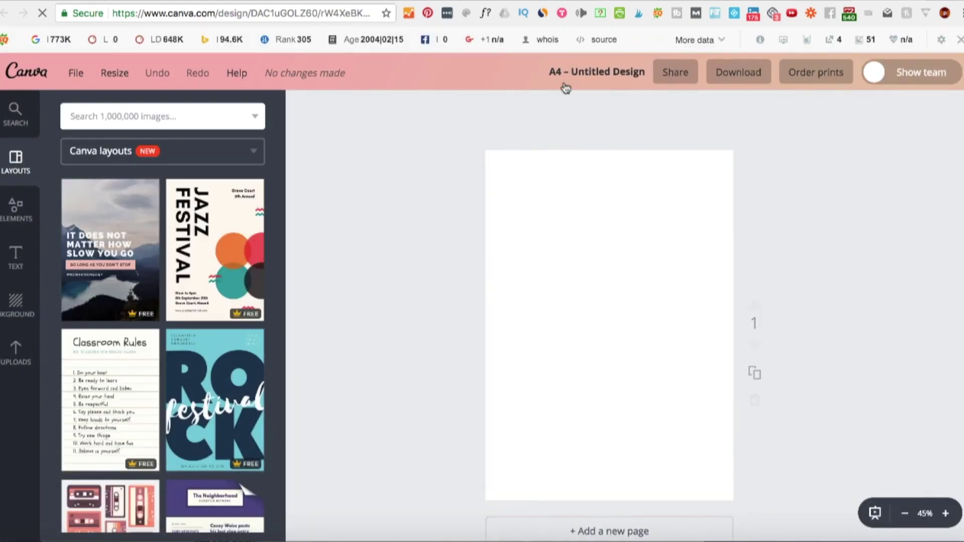
- Browse the ready-made Canva layouts for A4, examining the planner, schedule and newsletter designs
{"action": "scroll", "coordinate": [230, 329], "scroll_direction": "down", "scroll_amount": 15}
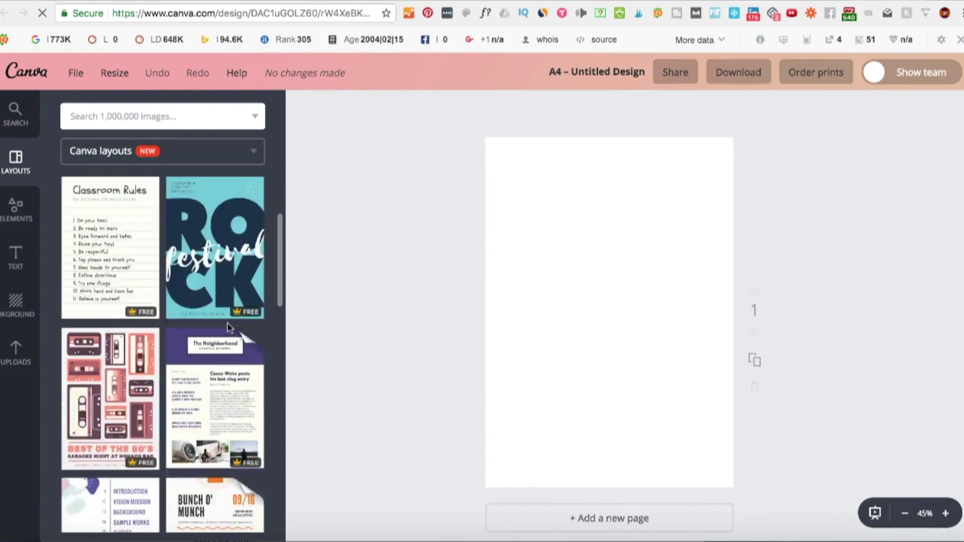
{"action": "mouse_move", "coordinate": [229, 329]}
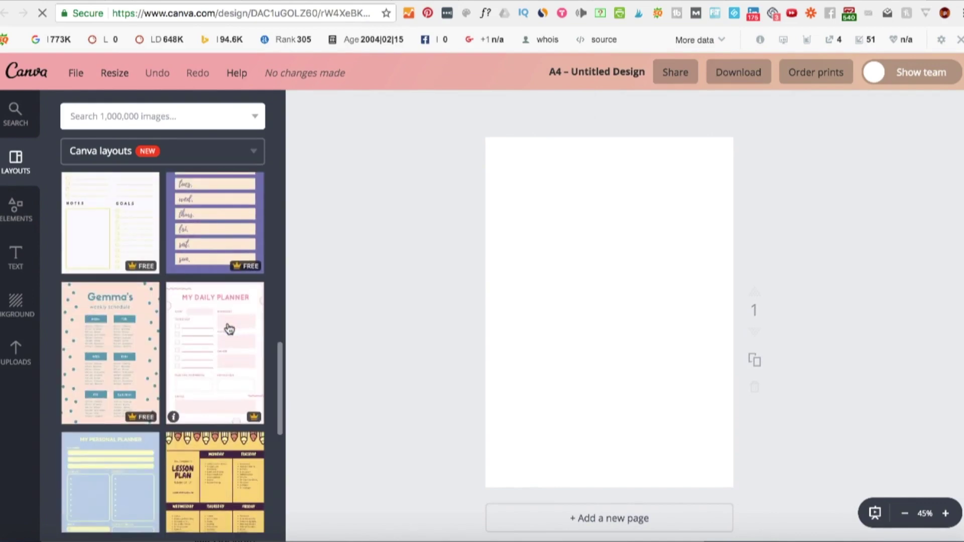
{"action": "scroll", "coordinate": [229, 329], "scroll_direction": "down", "scroll_amount": 3}
{"action": "scroll", "coordinate": [179, 392], "scroll_direction": "up", "scroll_amount": 1}
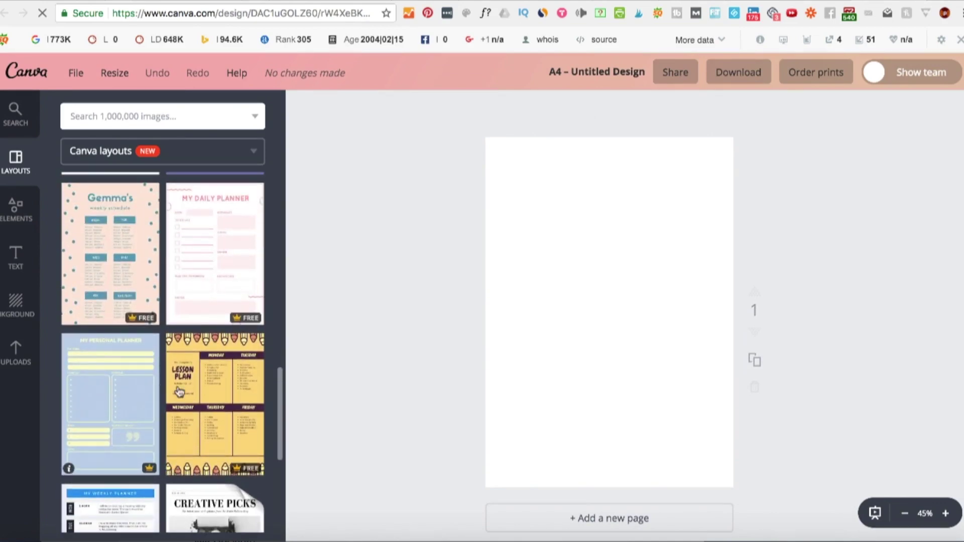
{"action": "scroll", "coordinate": [191, 391], "scroll_direction": "down", "scroll_amount": 3}
{"action": "scroll", "coordinate": [201, 395], "scroll_direction": "down", "scroll_amount": 2}
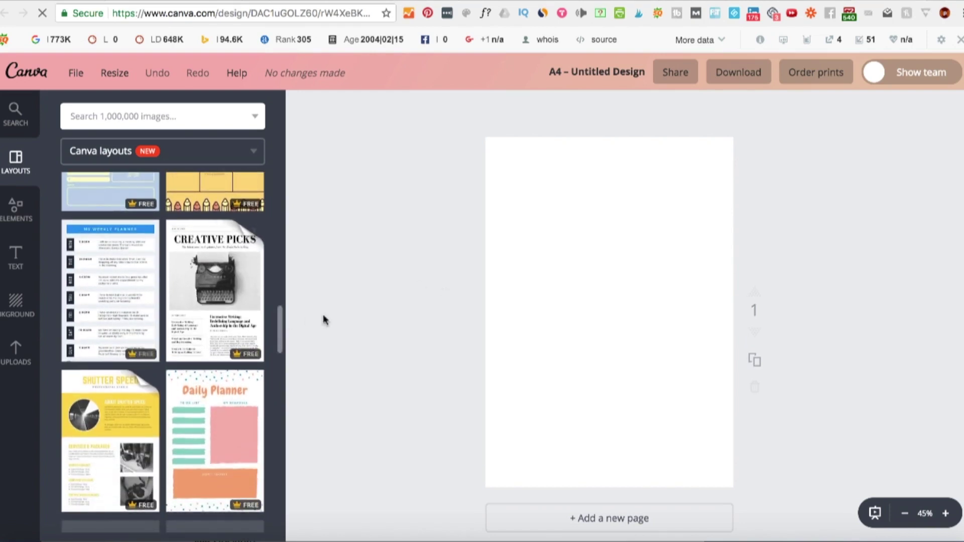
{"action": "scroll", "coordinate": [174, 331], "scroll_direction": "up", "scroll_amount": 2}
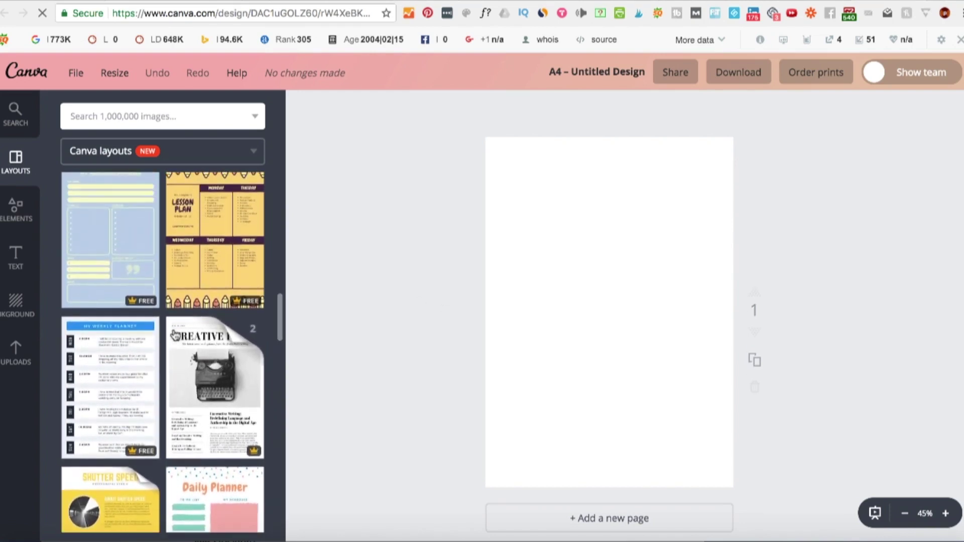
{"action": "scroll", "coordinate": [176, 337], "scroll_direction": "up", "scroll_amount": 3}
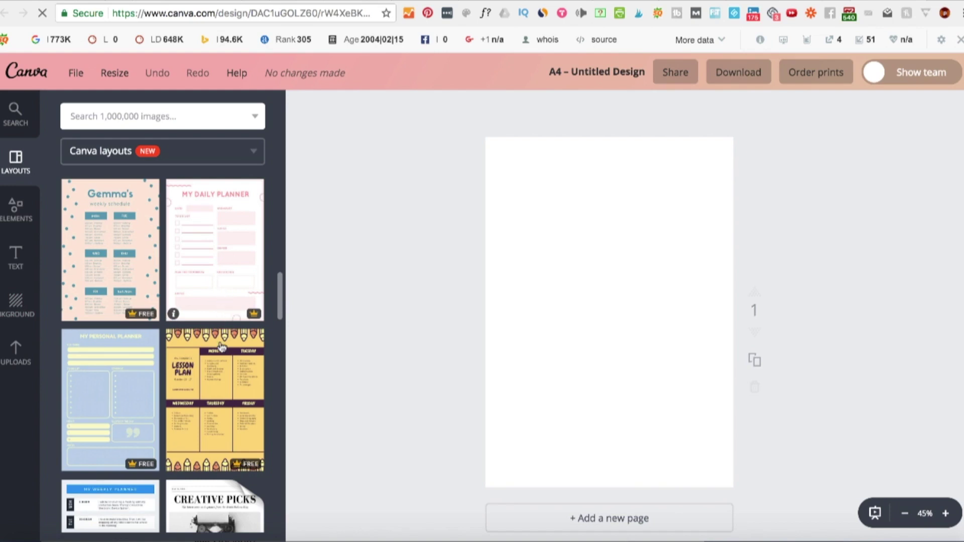
{"action": "scroll", "coordinate": [221, 327], "scroll_direction": "down", "scroll_amount": 5}
{"action": "scroll", "coordinate": [222, 347], "scroll_direction": "down", "scroll_amount": 4}
{"action": "scroll", "coordinate": [222, 346], "scroll_direction": "up", "scroll_amount": 4}
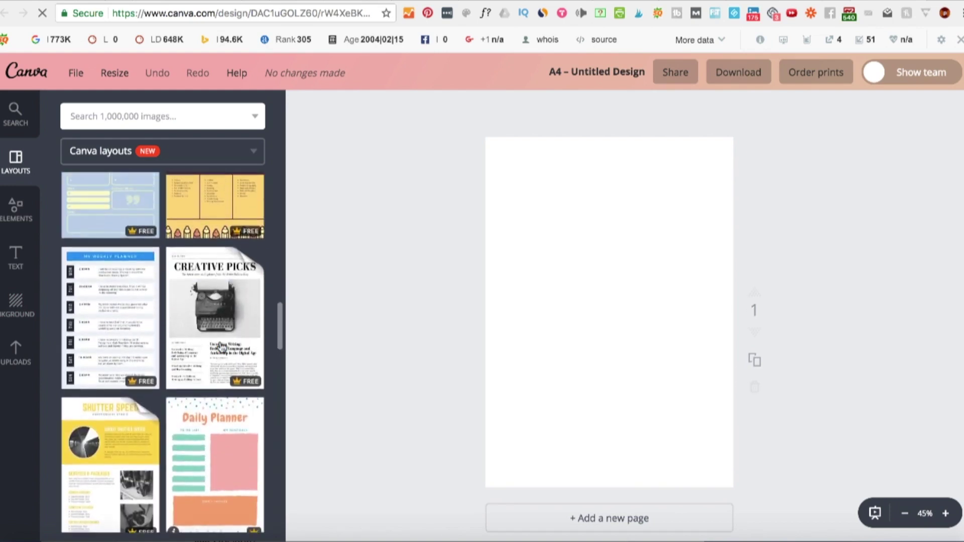
{"action": "scroll", "coordinate": [221, 346], "scroll_direction": "down", "scroll_amount": 3}
{"action": "scroll", "coordinate": [221, 346], "scroll_direction": "down", "scroll_amount": 3}
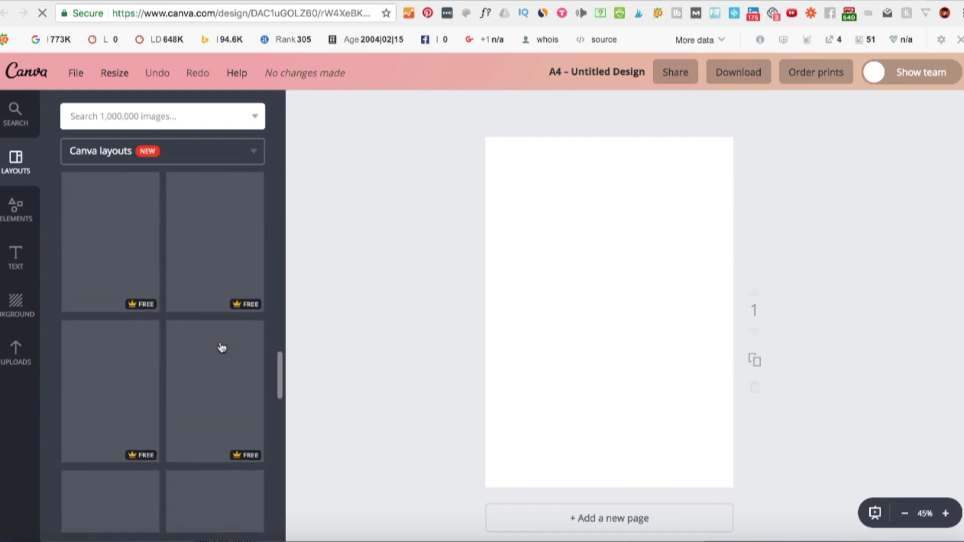
{"action": "scroll", "coordinate": [222, 347], "scroll_direction": "up", "scroll_amount": 4}
{"action": "scroll", "coordinate": [221, 347], "scroll_direction": "up", "scroll_amount": 10}
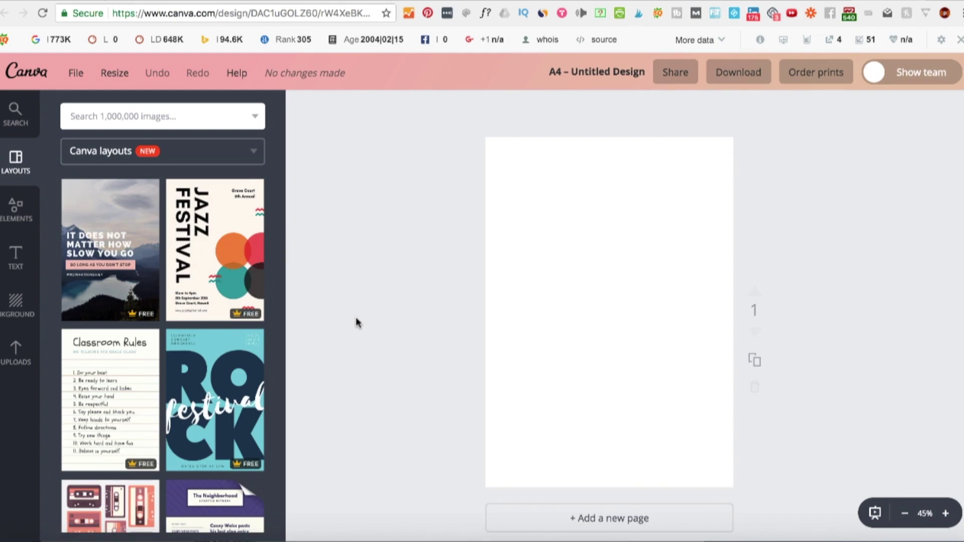
{"action": "scroll", "coordinate": [356, 322], "scroll_direction": "down", "scroll_amount": 2}
{"action": "scroll", "coordinate": [356, 322], "scroll_direction": "up", "scroll_amount": 3}
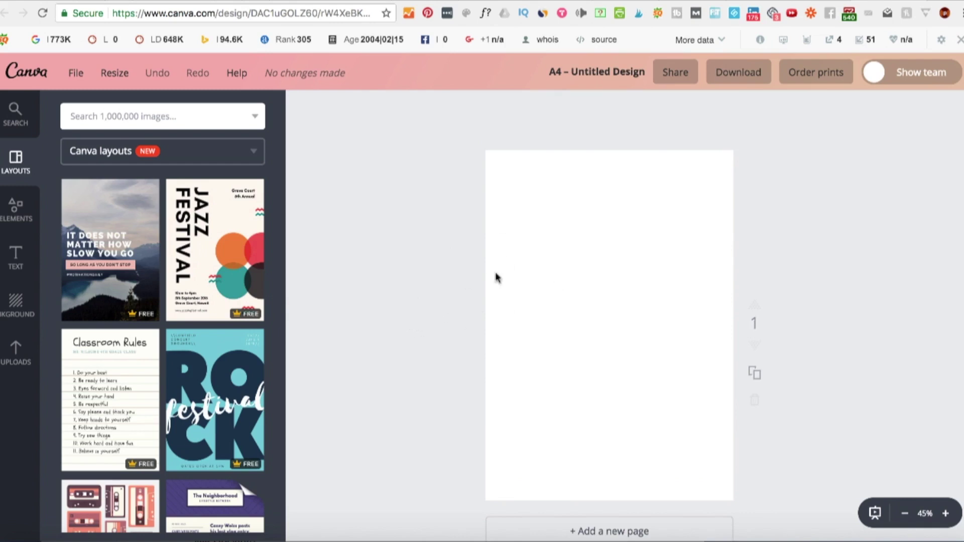
- Place the uploaded stationery flat-lay photo on the page and enlarge and position it to fill the whole A4 background
{"action": "left_click", "coordinate": [16, 359]}
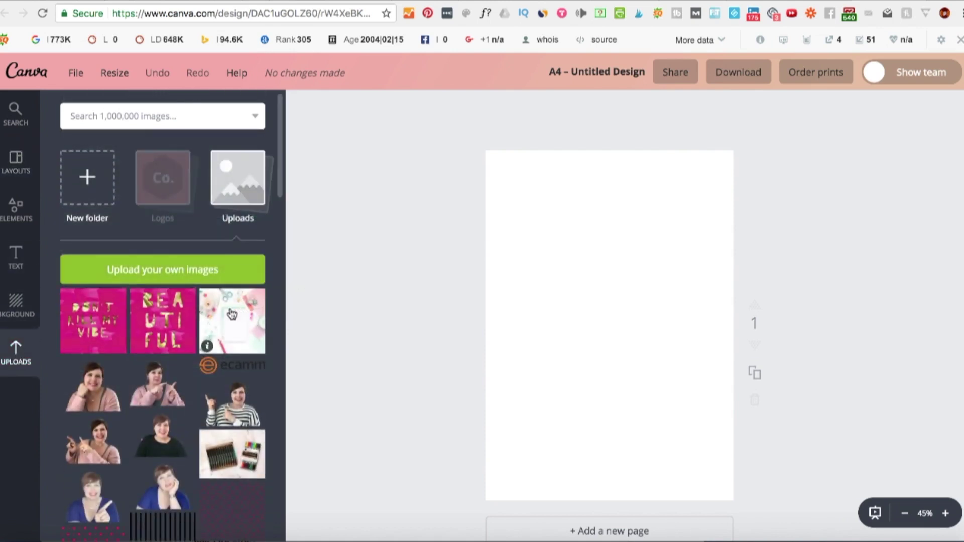
{"action": "left_click_drag", "start_coordinate": [230, 314], "coordinate": [589, 199]}
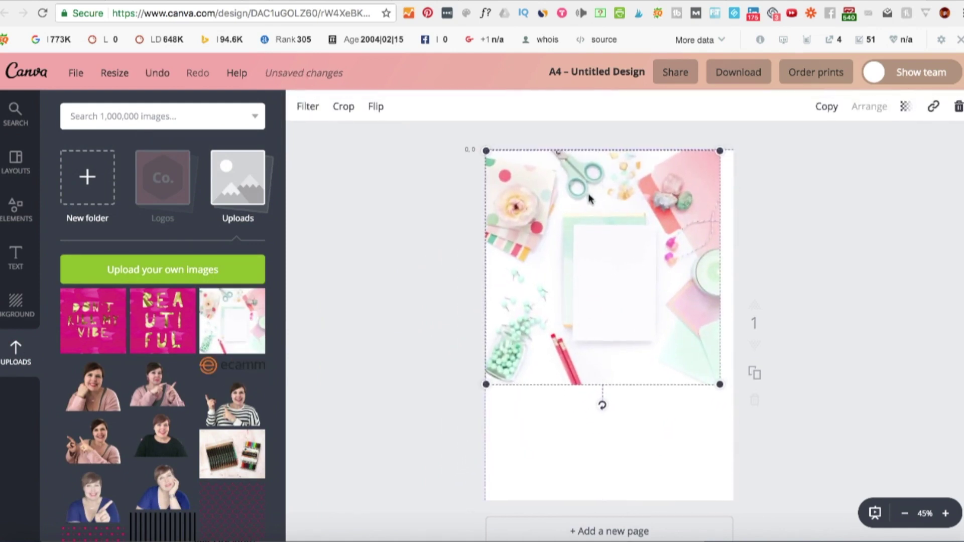
{"action": "left_click_drag", "start_coordinate": [719, 384], "coordinate": [842, 507]}
{"action": "left_click_drag", "start_coordinate": [761, 445], "coordinate": [736, 443]}
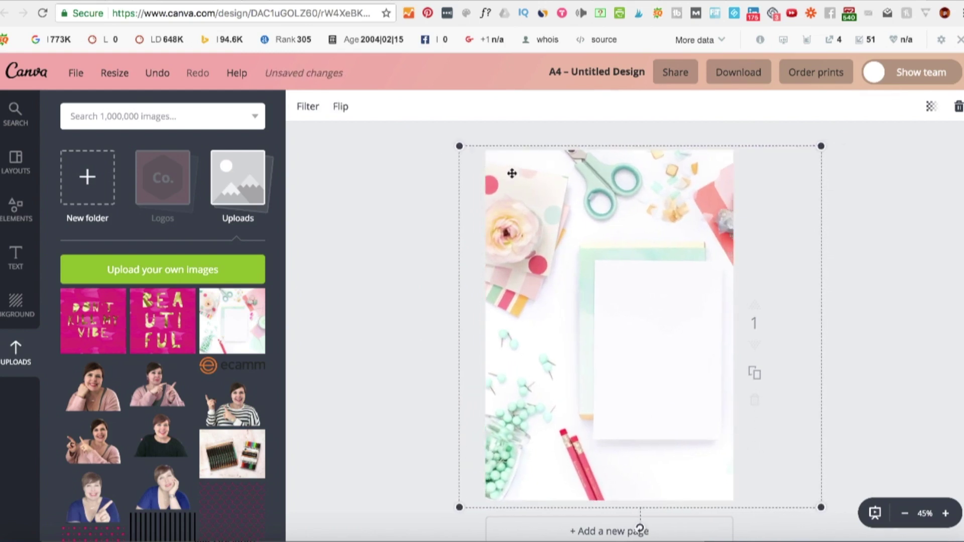
{"action": "left_click", "coordinate": [393, 265]}
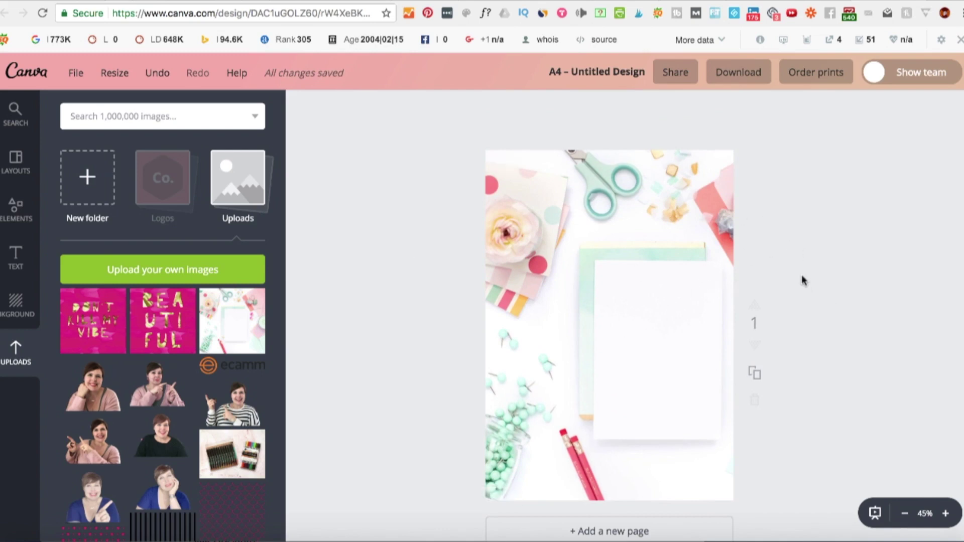
- Duplicate the page with the stationery background
{"action": "scroll", "coordinate": [801, 280], "scroll_direction": "down", "scroll_amount": 3}
{"action": "scroll", "coordinate": [800, 155], "scroll_direction": "up", "scroll_amount": 2}
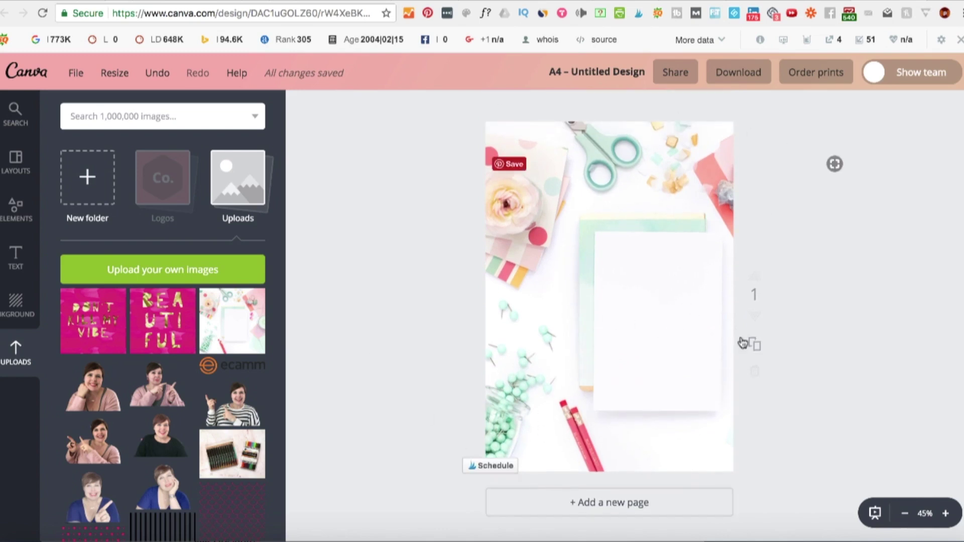
{"action": "left_click", "coordinate": [756, 345]}
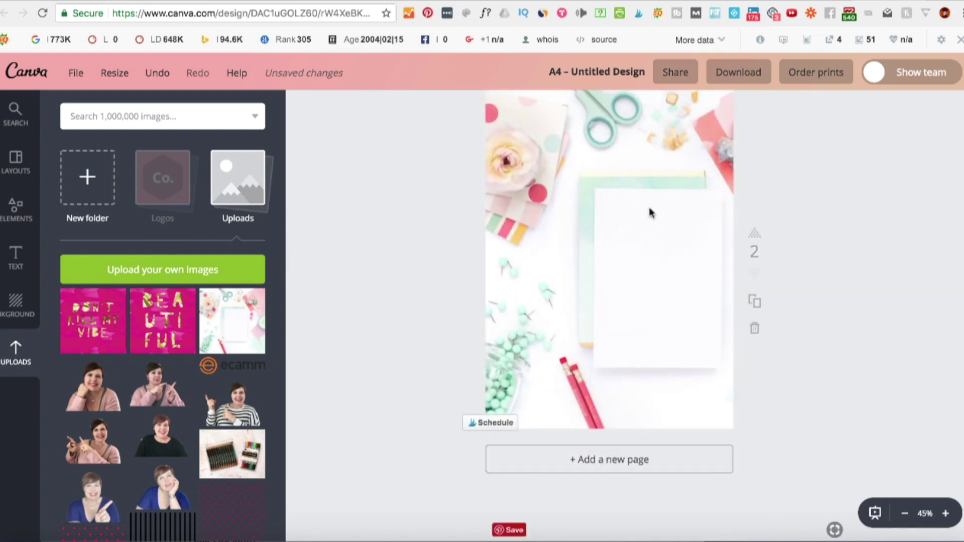
- Delete the background photo from the duplicated second page, and remove that page from the design
{"action": "scroll", "coordinate": [703, 355], "scroll_direction": "up", "scroll_amount": 3}
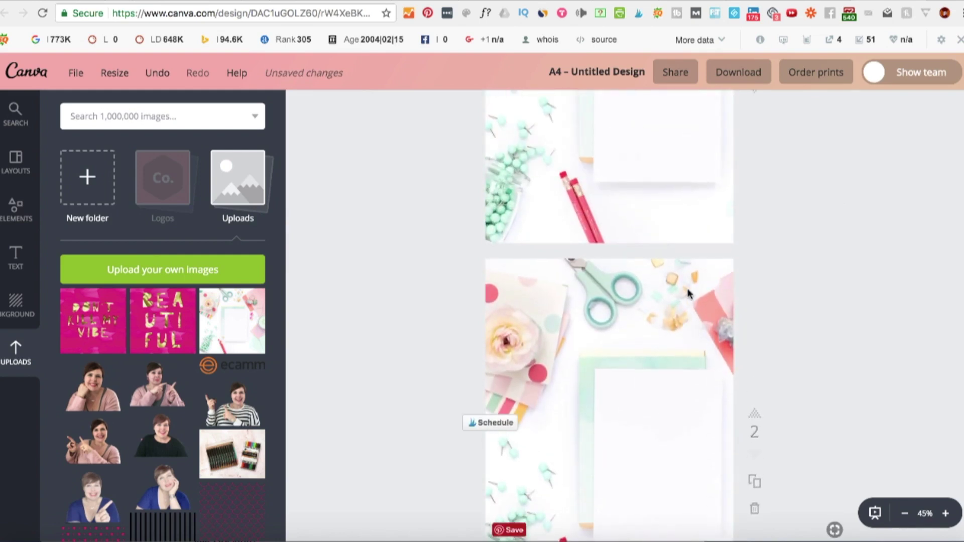
{"action": "left_click", "coordinate": [593, 323]}
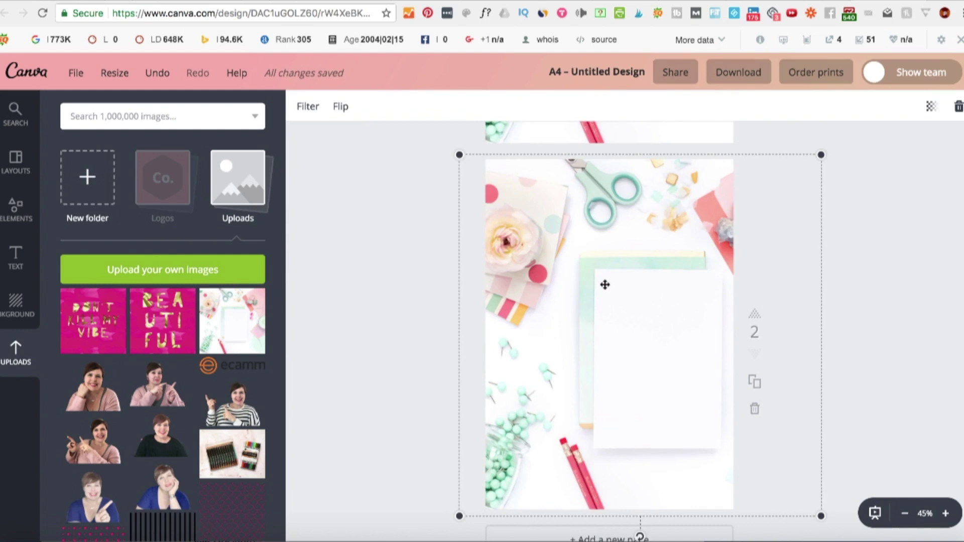
{"action": "key", "text": "Delete"}
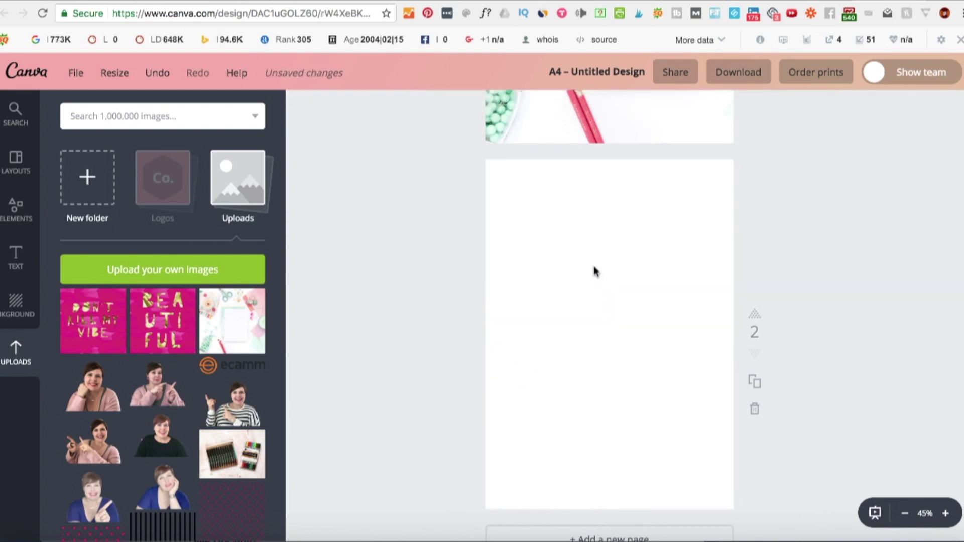
{"action": "scroll", "coordinate": [594, 272], "scroll_direction": "up", "scroll_amount": 10}
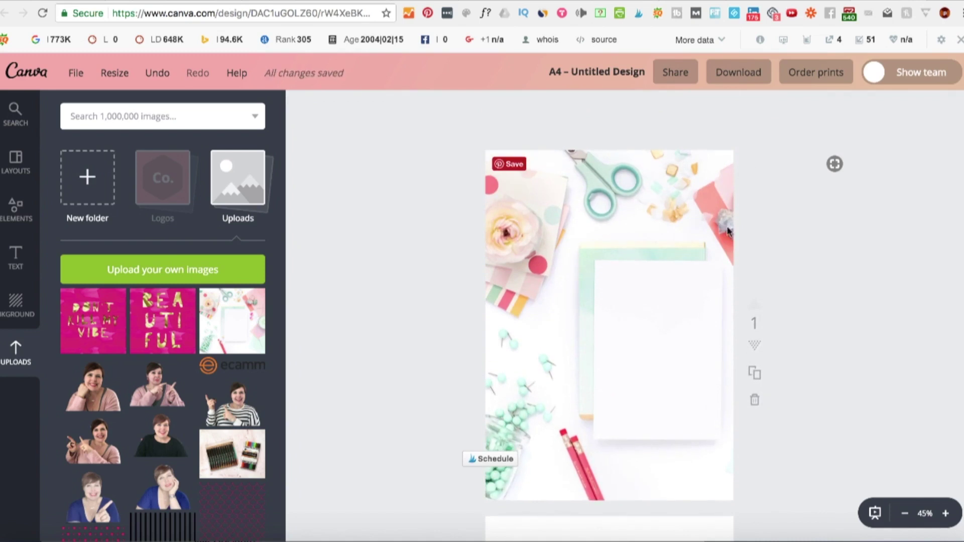
{"action": "scroll", "coordinate": [691, 329], "scroll_direction": "down", "scroll_amount": 5}
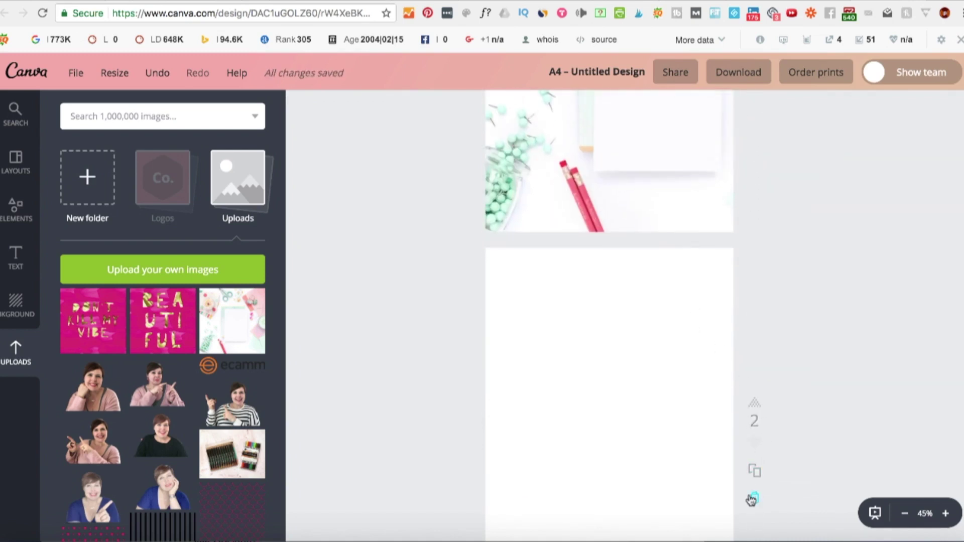
{"action": "left_click", "coordinate": [752, 499]}
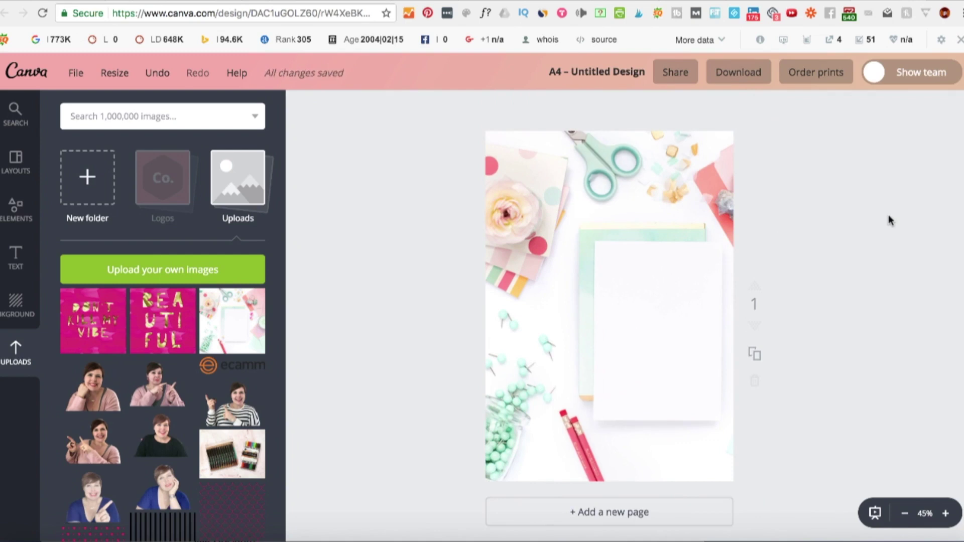
- Try adjusting the transparency of the stationery background photo
{"action": "left_click", "coordinate": [728, 136]}
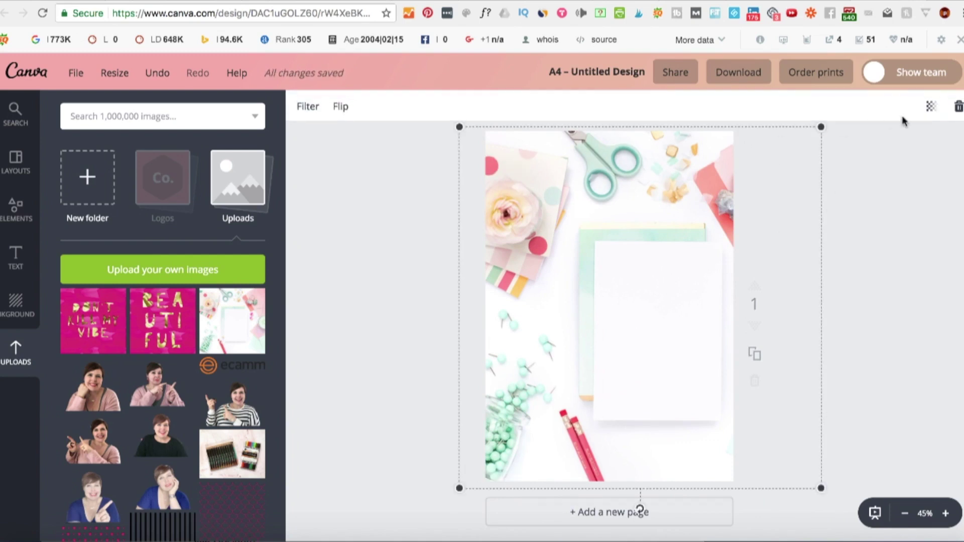
{"action": "left_click", "coordinate": [930, 107]}
{"action": "mouse_move", "coordinate": [900, 149]}
{"action": "left_mouse_down"}
{"action": "mouse_move", "coordinate": [856, 150]}
{"action": "mouse_move", "coordinate": [914, 144]}
{"action": "left_mouse_up"}
- Try the background photo's filter adjustments with brightness at -80 and a changed contrast, and reset both to 0
{"action": "left_click", "coordinate": [313, 108]}
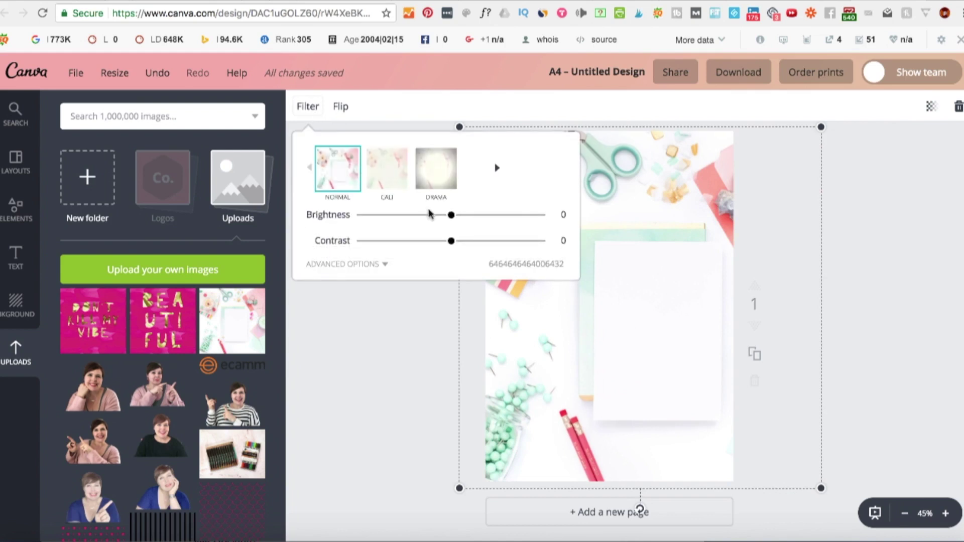
{"action": "left_click_drag", "start_coordinate": [452, 216], "coordinate": [381, 216]}
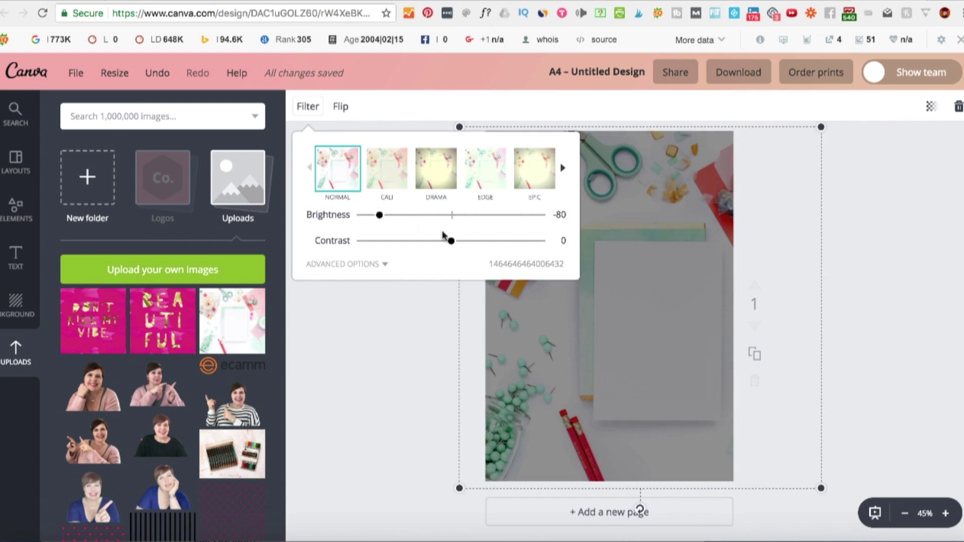
{"action": "left_click_drag", "start_coordinate": [447, 238], "coordinate": [451, 215]}
{"action": "left_click_drag", "start_coordinate": [383, 241], "coordinate": [452, 241]}
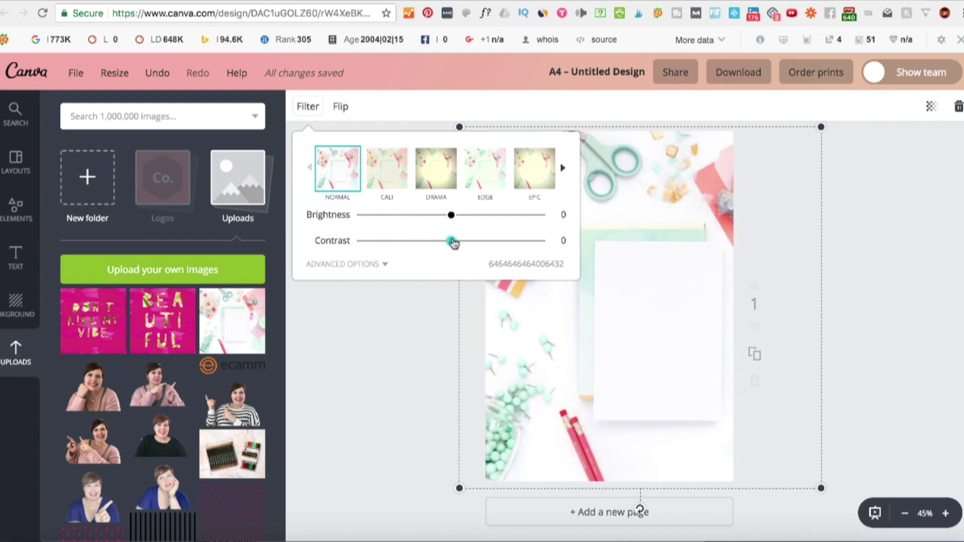
{"action": "left_click", "coordinate": [435, 365]}
{"action": "left_click", "coordinate": [435, 365]}
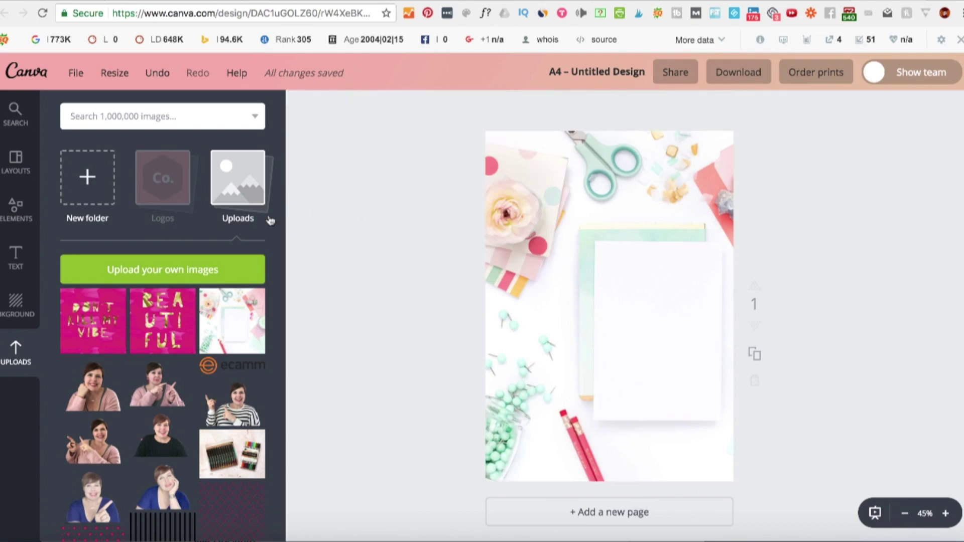
- Add a solid square shape and stretch it into a centred portrait rectangle about 714 wide, leaving a narrow border of background
{"action": "left_click", "coordinate": [15, 206]}
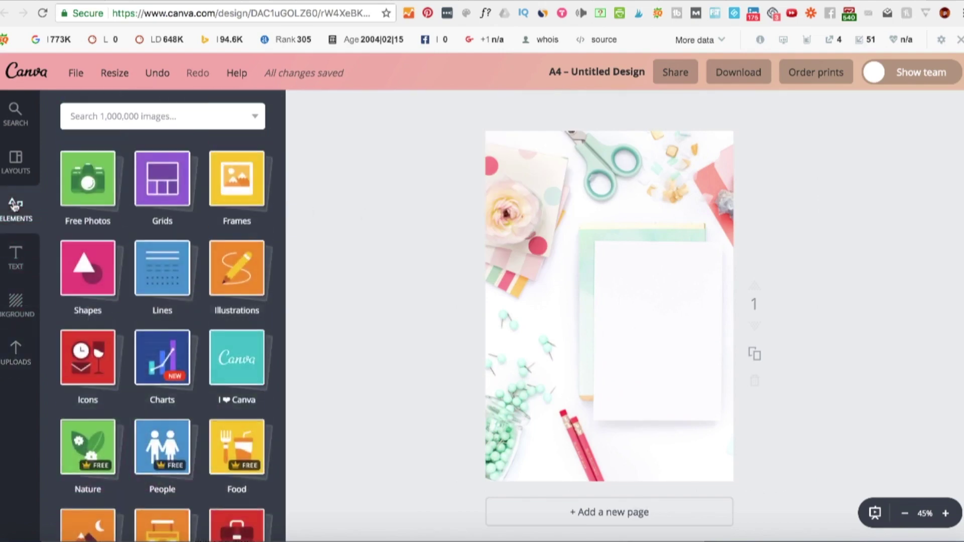
{"action": "left_click", "coordinate": [96, 273]}
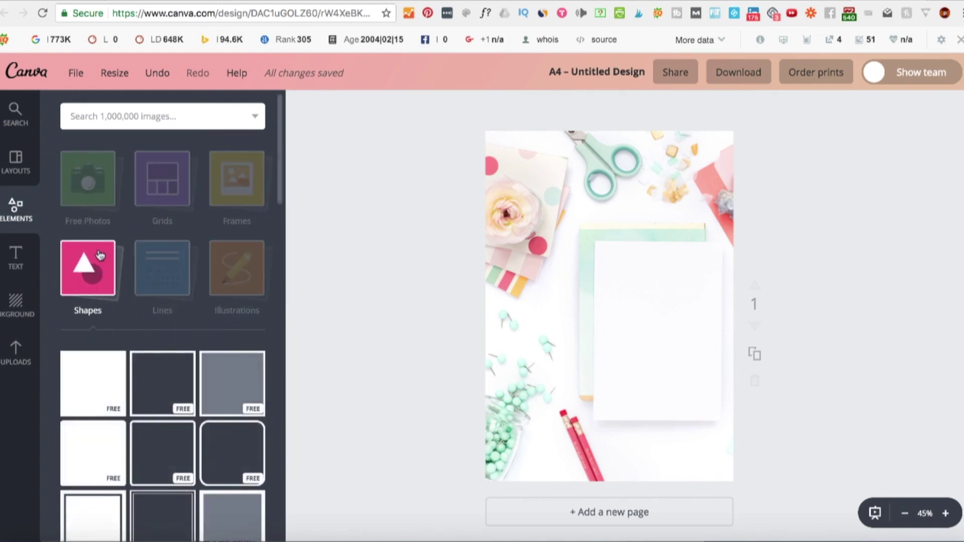
{"action": "left_click", "coordinate": [98, 376]}
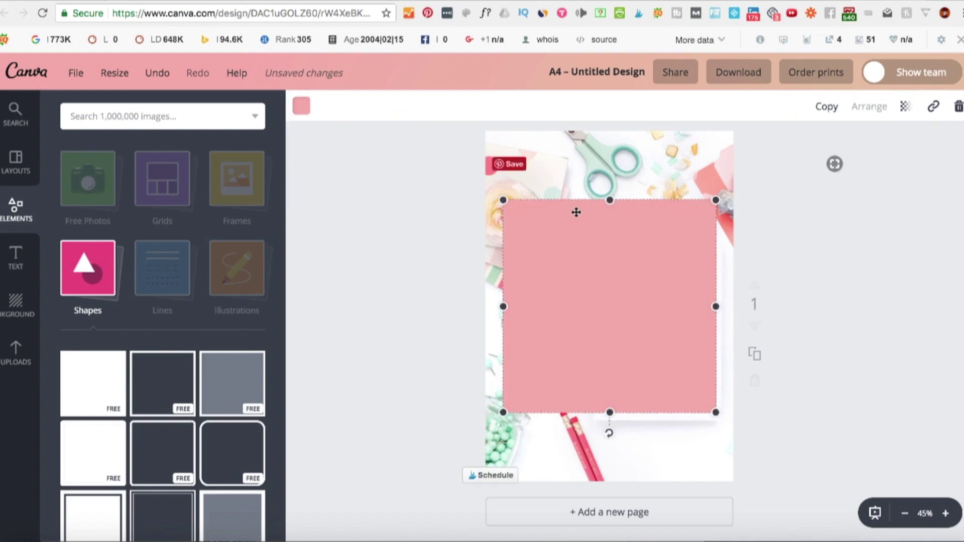
{"action": "left_click_drag", "start_coordinate": [612, 200], "coordinate": [610, 146]}
{"action": "left_click_drag", "start_coordinate": [503, 279], "coordinate": [498, 279]}
{"action": "left_click_drag", "start_coordinate": [715, 284], "coordinate": [721, 281]}
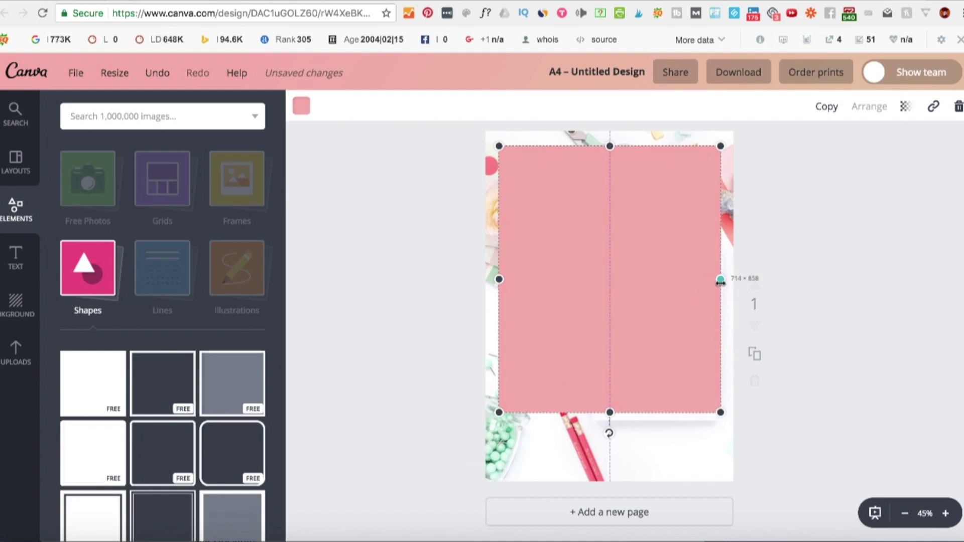
{"action": "left_click_drag", "start_coordinate": [607, 414], "coordinate": [610, 476]}
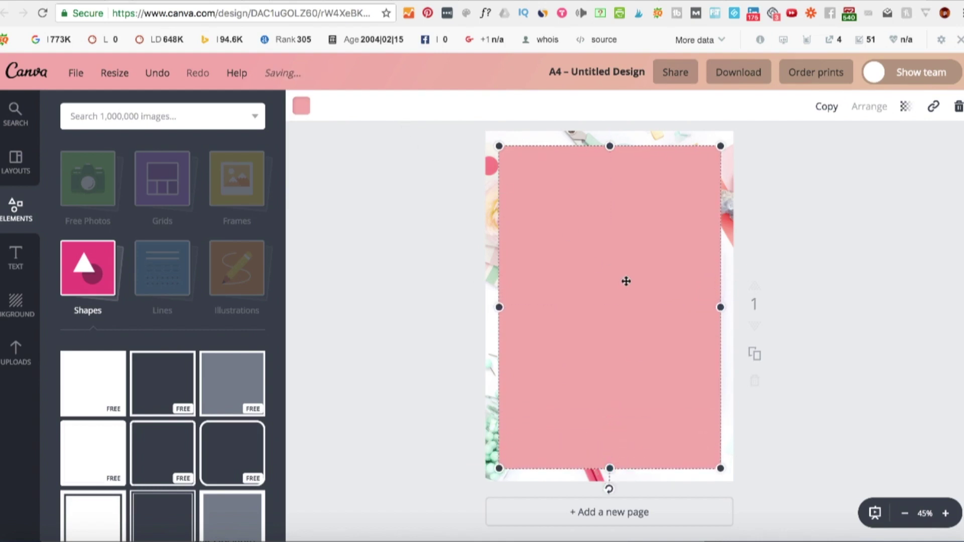
- Change the rectangle's fill colour to white from the default palette
{"action": "left_click", "coordinate": [302, 105]}
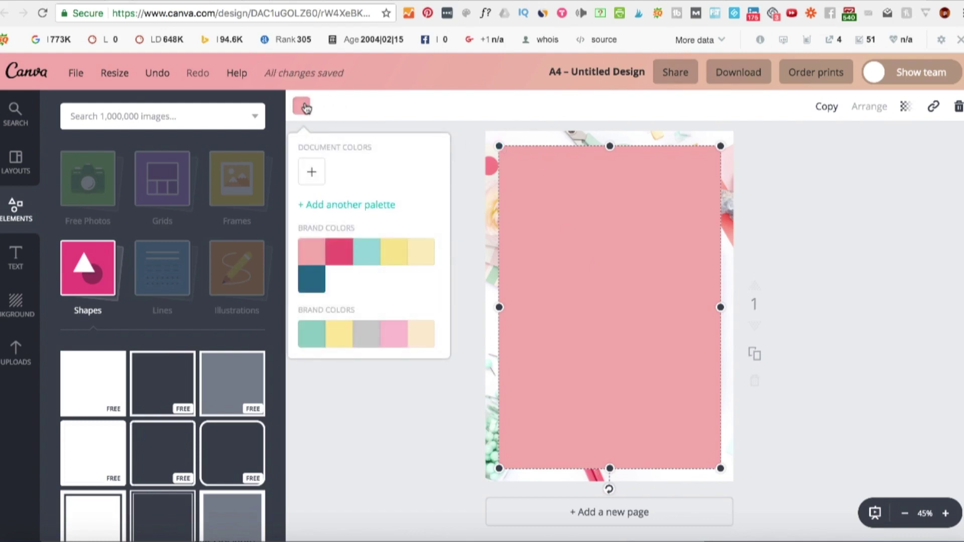
{"action": "scroll", "coordinate": [399, 276], "scroll_direction": "down", "scroll_amount": 3}
{"action": "left_click", "coordinate": [423, 332]}
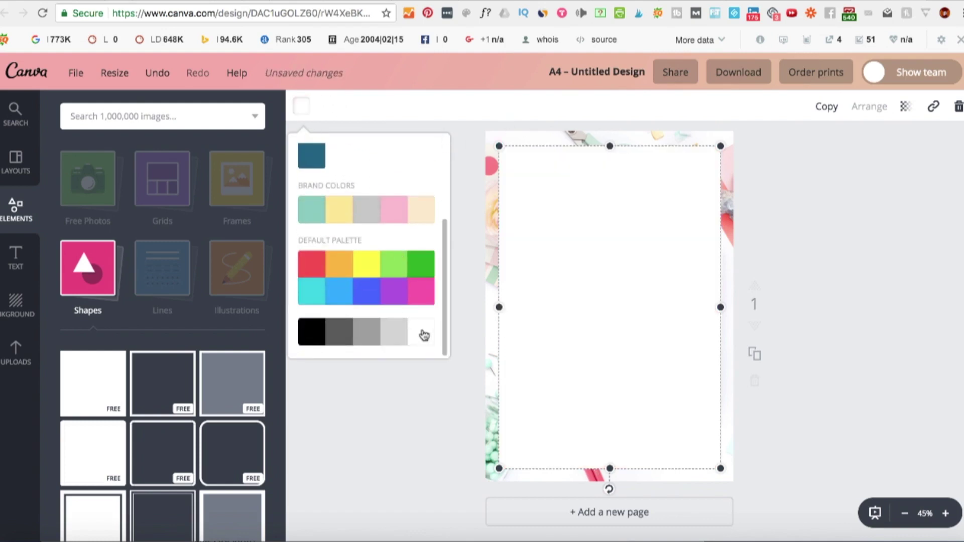
- Try shrinking the white rectangle proportionally and centre it about 70 from the page's left edge and 88 from its top edge
{"action": "left_click", "coordinate": [441, 492]}
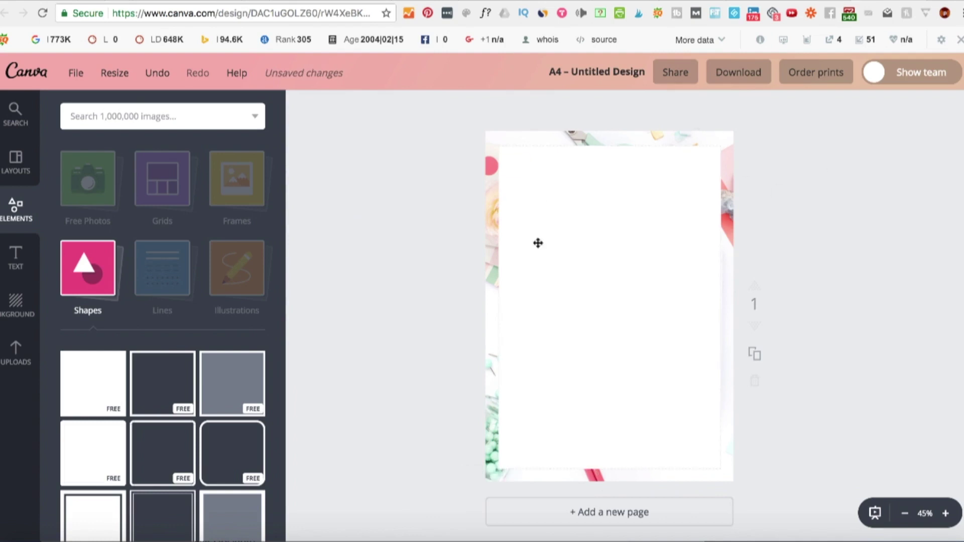
{"action": "left_click", "coordinate": [702, 163]}
{"action": "left_click_drag", "start_coordinate": [717, 148], "coordinate": [699, 173]}
{"action": "left_click_drag", "start_coordinate": [648, 235], "coordinate": [657, 221]}
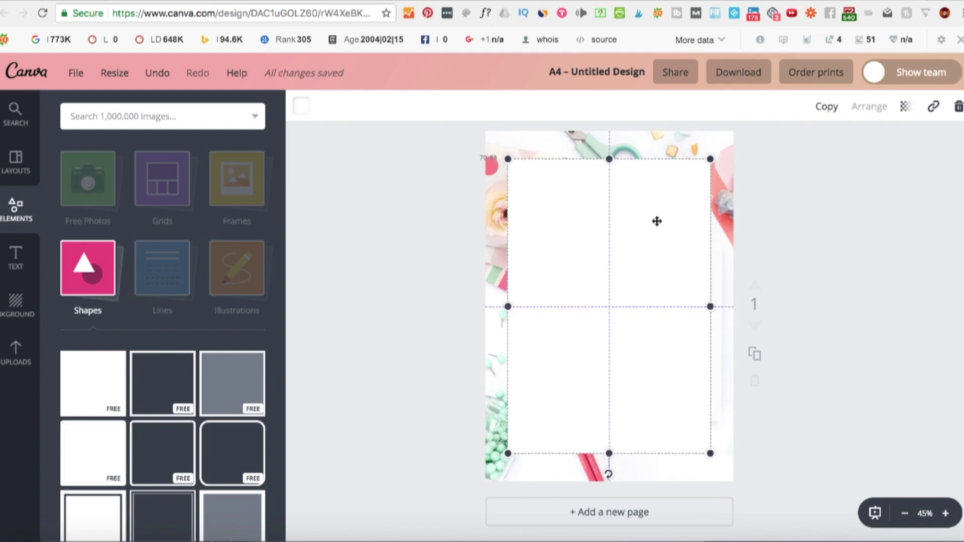
{"action": "left_click", "coordinate": [778, 210]}
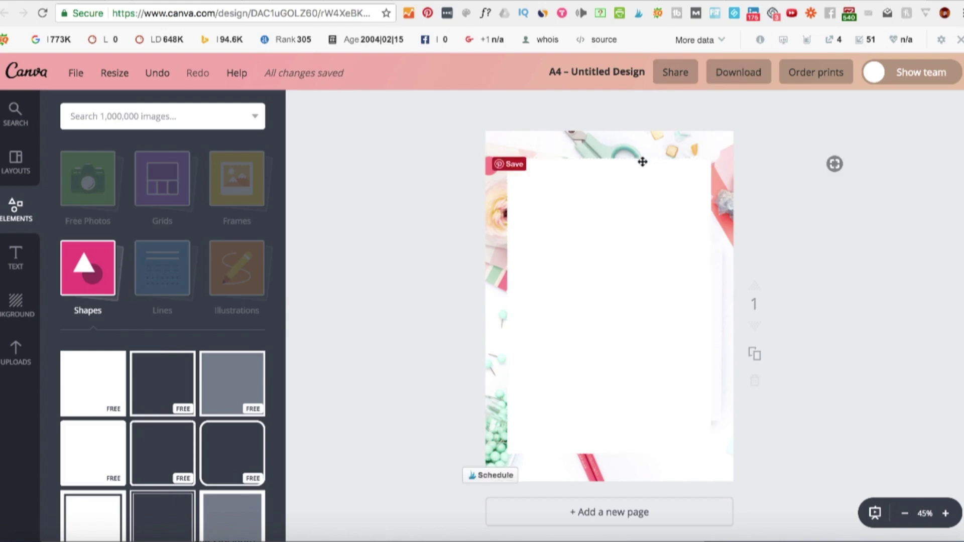
- Resize the white rectangle proportionally and centre it about 53 from the page's left edge and 61 from its top edge
{"action": "left_click", "coordinate": [635, 253]}
{"action": "left_click_drag", "start_coordinate": [508, 451], "coordinate": [495, 467]}
{"action": "left_click_drag", "start_coordinate": [553, 399], "coordinate": [559, 390]}
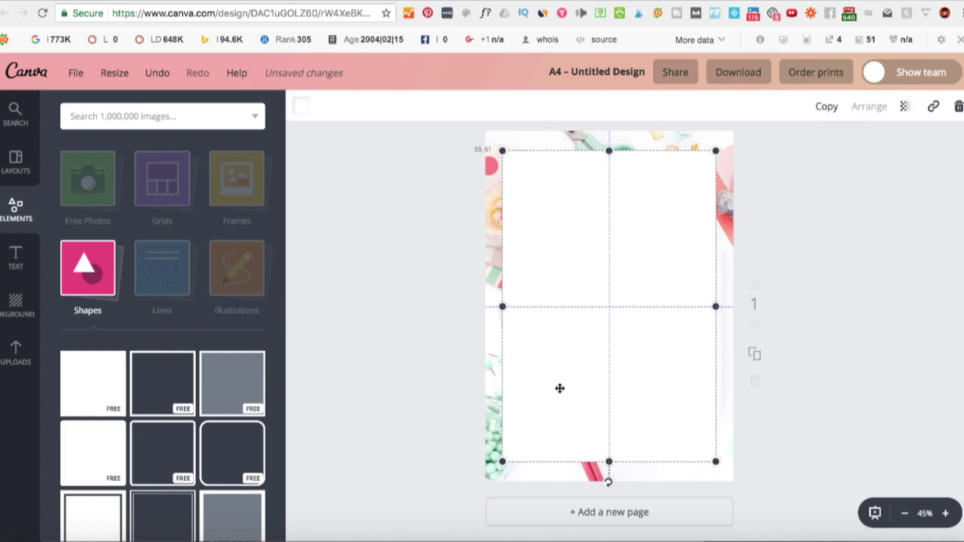
{"action": "left_click", "coordinate": [833, 333]}
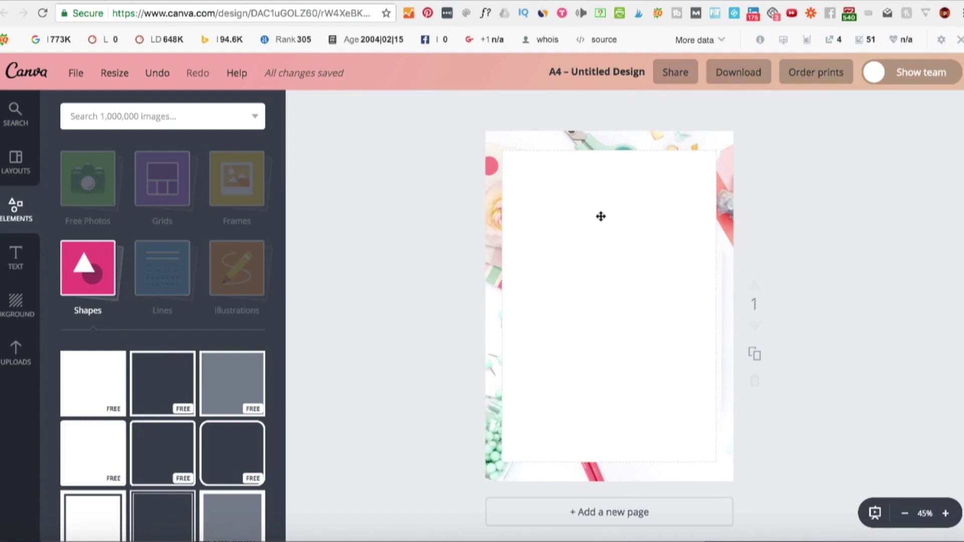
- Enlarge the white rectangle slightly so it extends closer to the page's upper edge and both sides
{"action": "left_click", "coordinate": [514, 164]}
{"action": "left_click_drag", "start_coordinate": [502, 151], "coordinate": [529, 168]}
{"action": "left_click", "coordinate": [871, 262]}
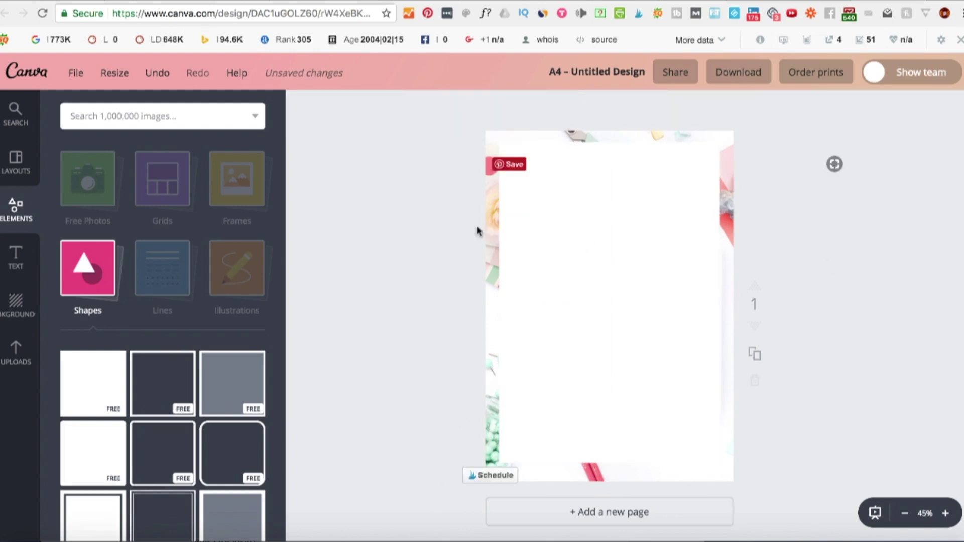
- Add a heading to the page and replace its placeholder text with "Worksheet title"
{"action": "left_click", "coordinate": [17, 259]}
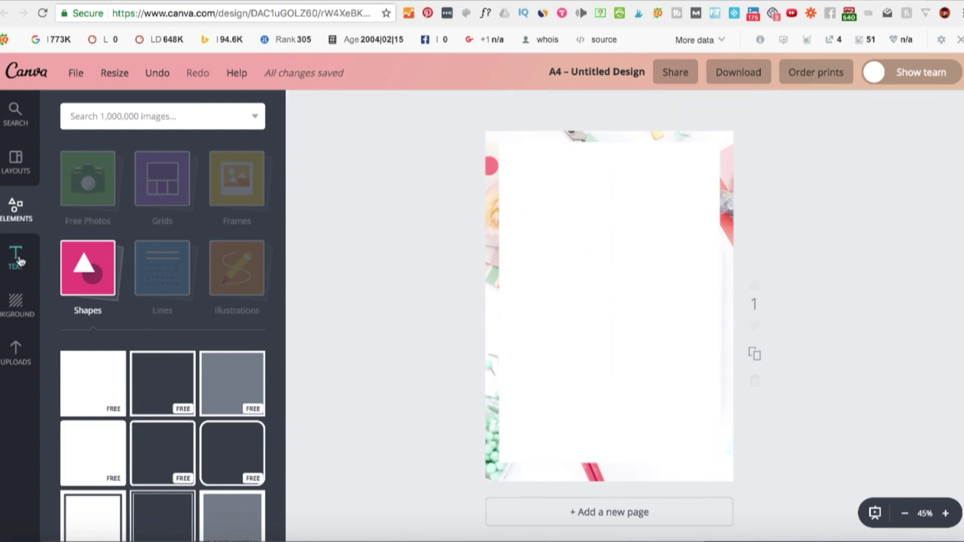
{"action": "left_click", "coordinate": [165, 196]}
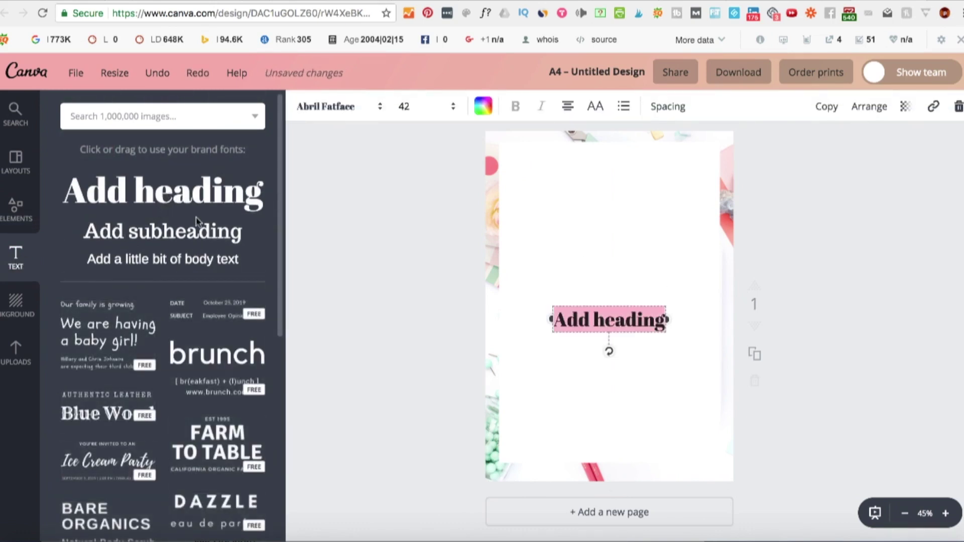
{"action": "type", "text": "Work"}
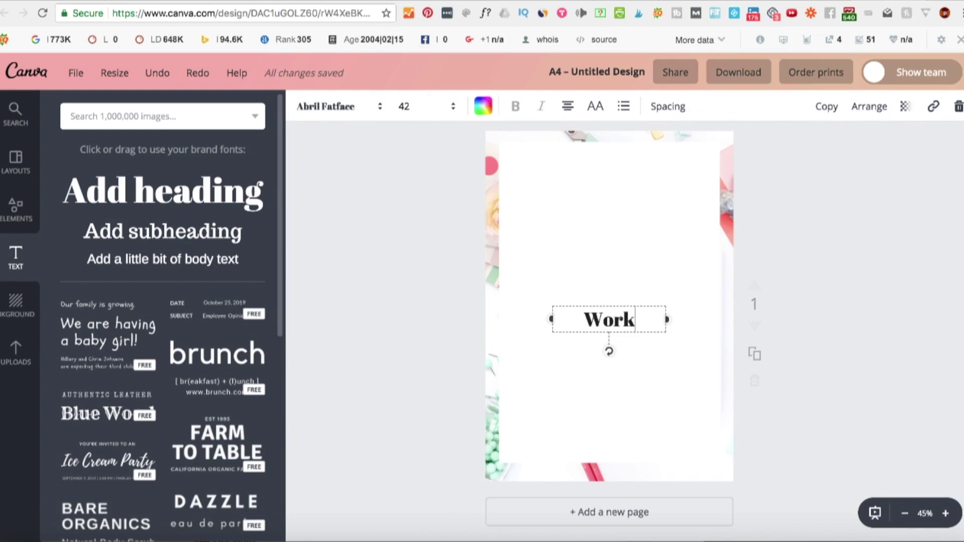
{"action": "type", "text": "sheet title"}
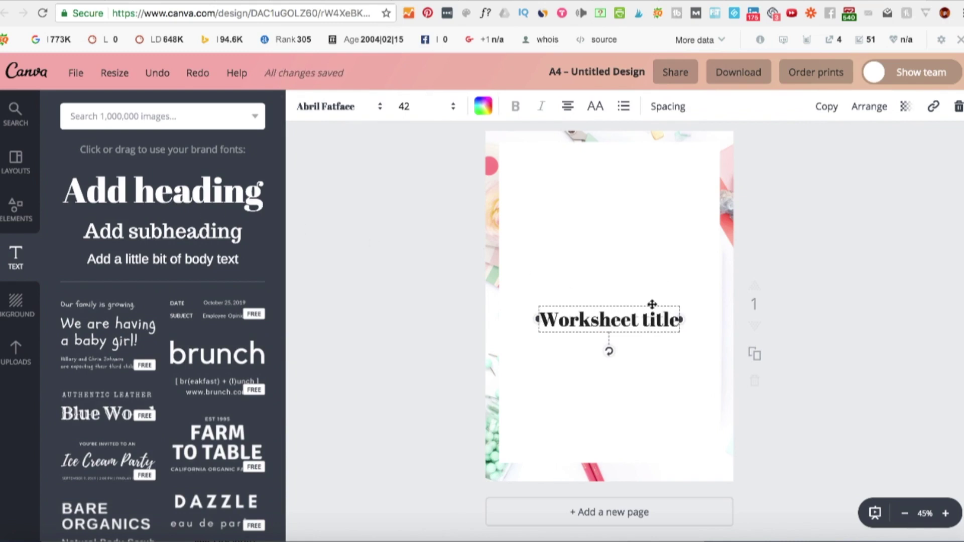
- Try the Glacial Indifference font on the "Worksheet title" heading
{"action": "left_click_drag", "start_coordinate": [536, 319], "coordinate": [680, 319]}
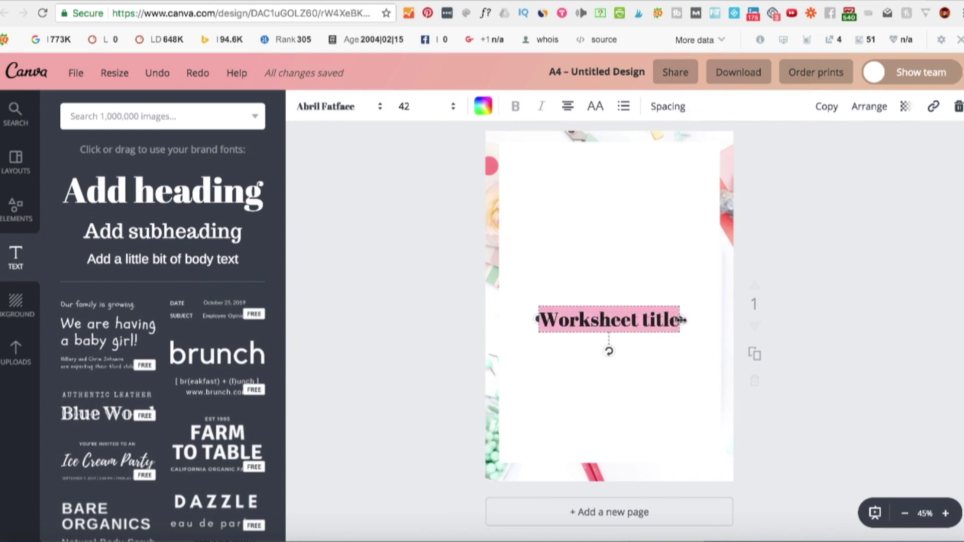
{"action": "left_click", "coordinate": [340, 111]}
{"action": "scroll", "coordinate": [341, 186], "scroll_direction": "down", "scroll_amount": 2}
{"action": "scroll", "coordinate": [354, 172], "scroll_direction": "up", "scroll_amount": 1}
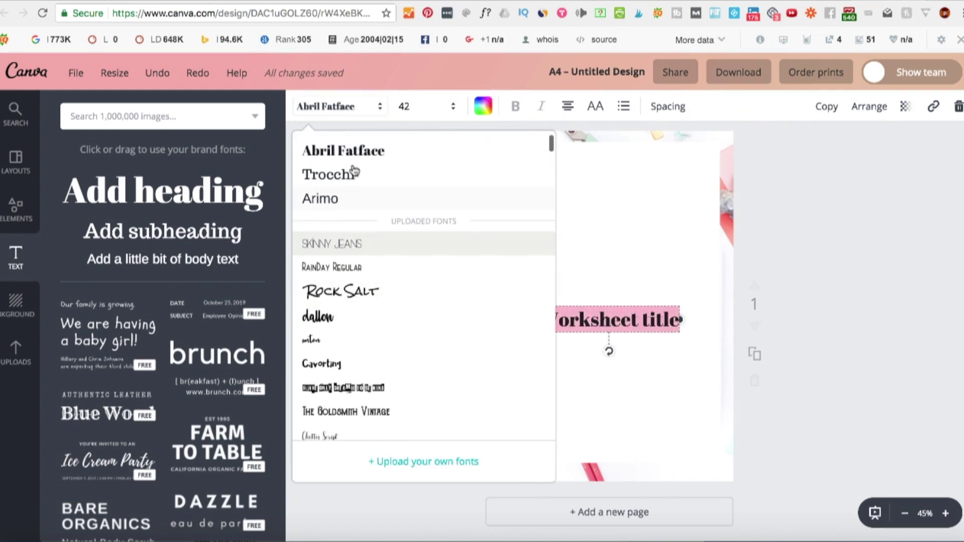
{"action": "scroll", "coordinate": [354, 211], "scroll_direction": "down", "scroll_amount": 5}
{"action": "scroll", "coordinate": [353, 264], "scroll_direction": "down", "scroll_amount": 3}
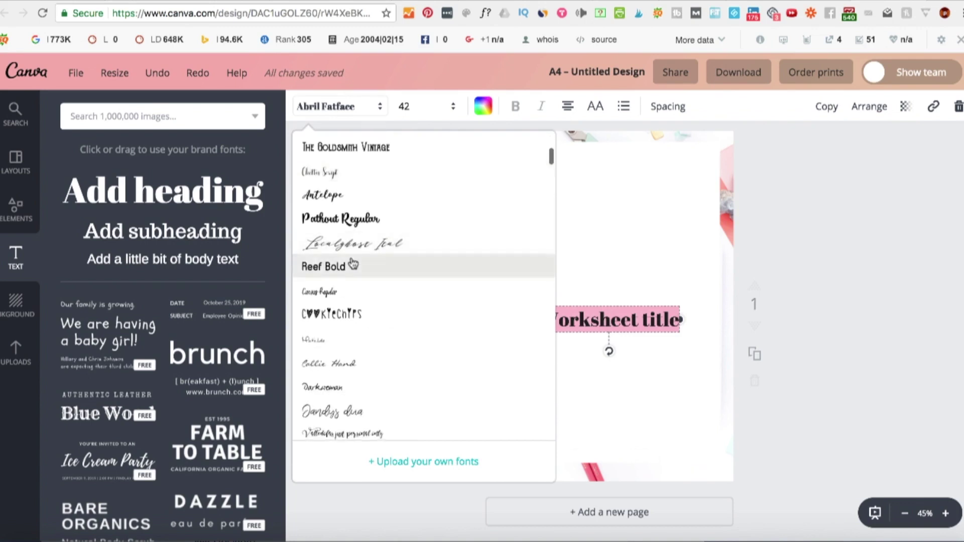
{"action": "scroll", "coordinate": [353, 264], "scroll_direction": "up", "scroll_amount": 8}
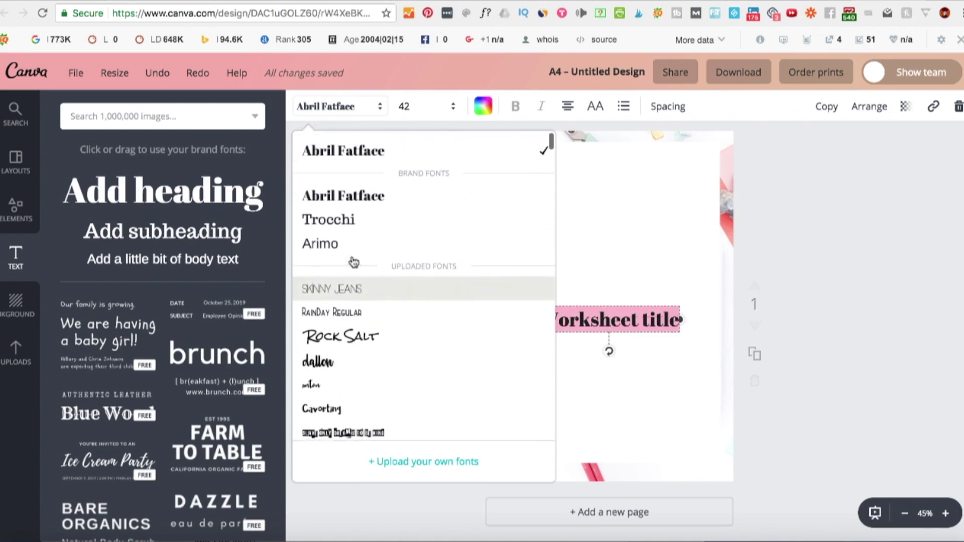
{"action": "scroll", "coordinate": [354, 264], "scroll_direction": "down", "scroll_amount": 2}
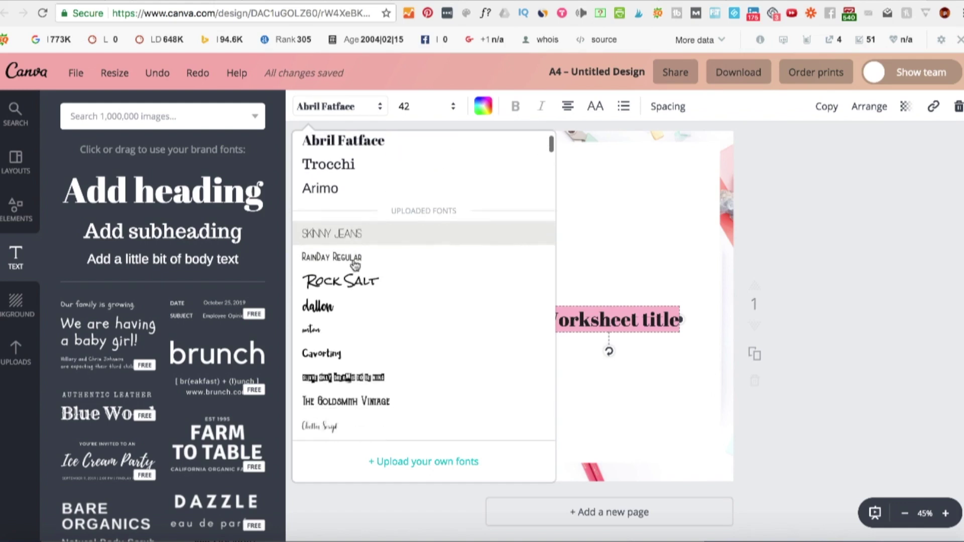
{"action": "scroll", "coordinate": [355, 264], "scroll_direction": "down", "scroll_amount": 5}
{"action": "scroll", "coordinate": [354, 265], "scroll_direction": "up", "scroll_amount": 5}
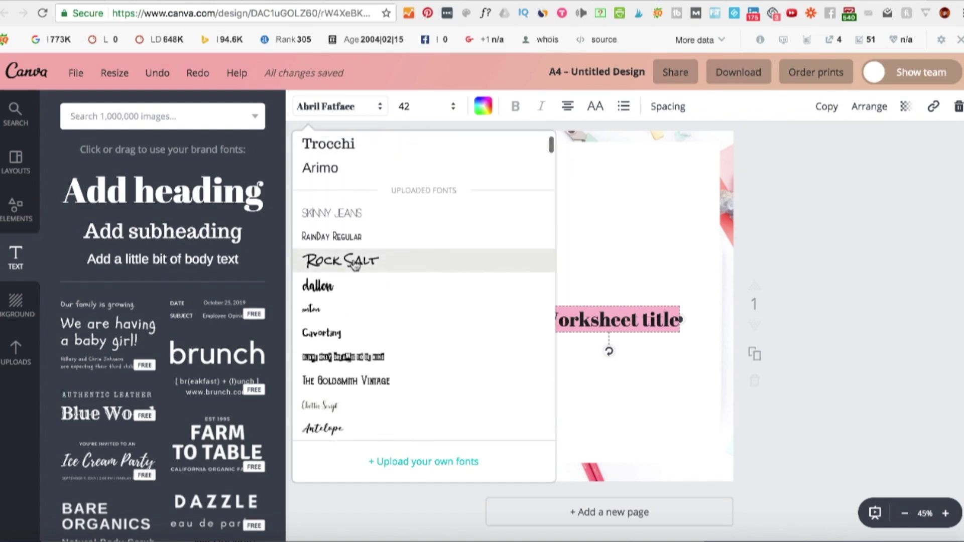
{"action": "scroll", "coordinate": [355, 264], "scroll_direction": "up", "scroll_amount": 2}
{"action": "scroll", "coordinate": [372, 293], "scroll_direction": "down", "scroll_amount": 10}
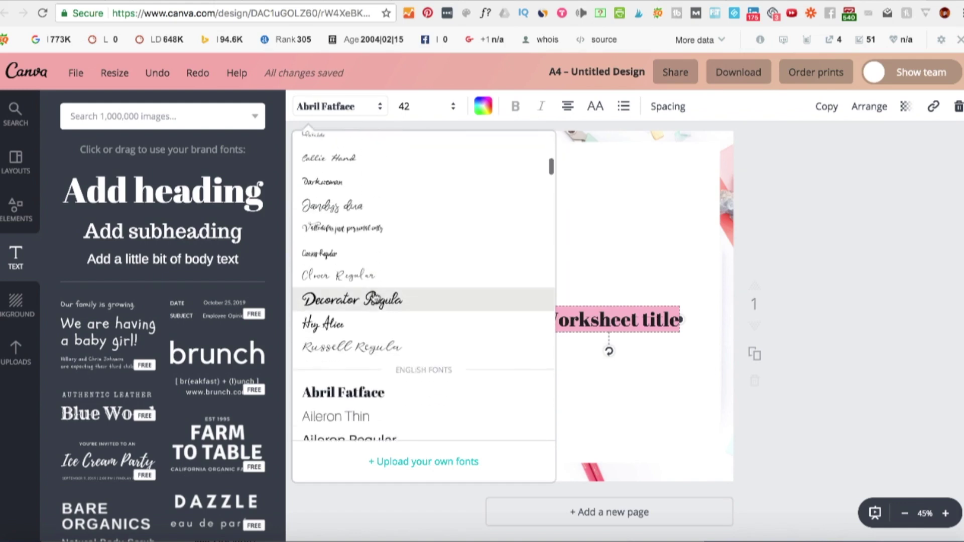
{"action": "scroll", "coordinate": [372, 297], "scroll_direction": "down", "scroll_amount": 10}
{"action": "scroll", "coordinate": [369, 384], "scroll_direction": "down", "scroll_amount": 4}
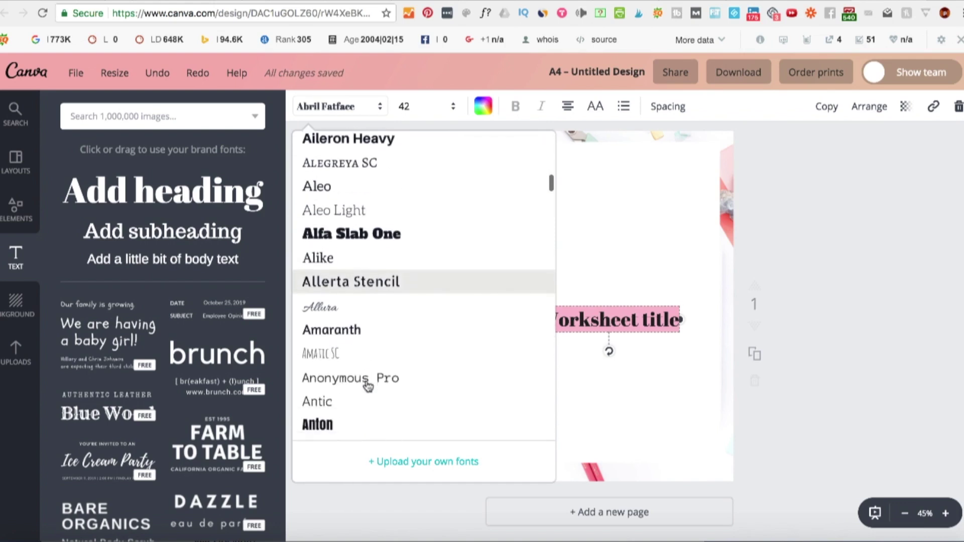
{"action": "scroll", "coordinate": [367, 261], "scroll_direction": "down", "scroll_amount": 1}
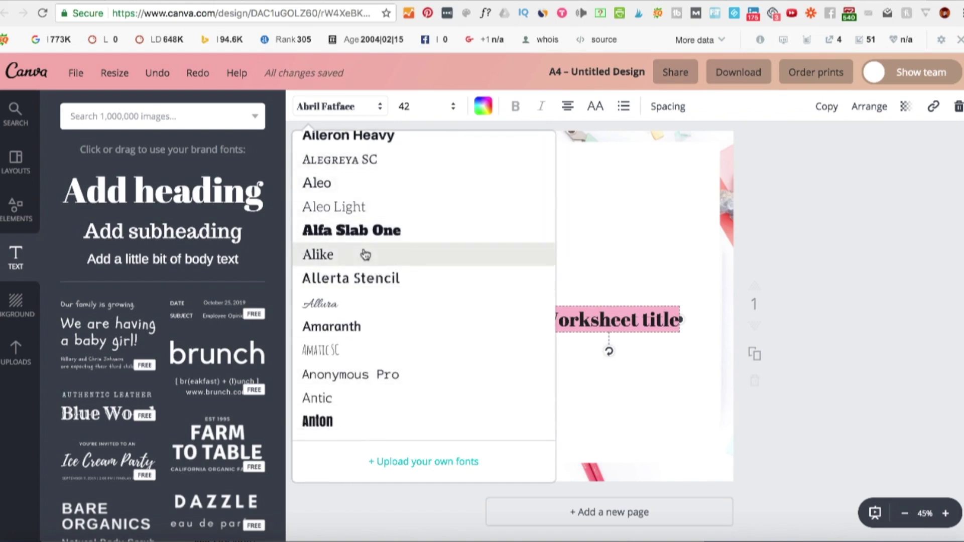
{"action": "scroll", "coordinate": [362, 257], "scroll_direction": "down", "scroll_amount": 3}
{"action": "scroll", "coordinate": [369, 311], "scroll_direction": "down", "scroll_amount": 3}
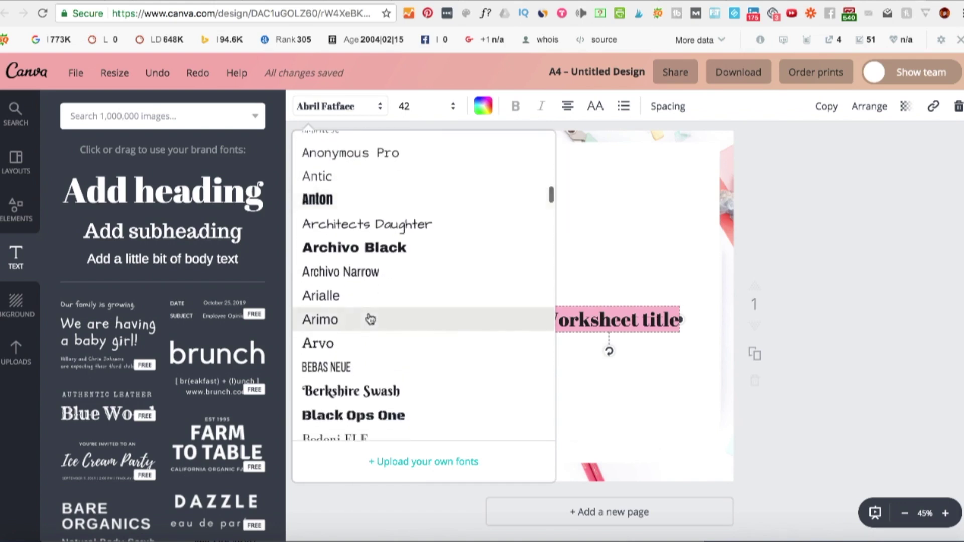
{"action": "scroll", "coordinate": [370, 319], "scroll_direction": "down", "scroll_amount": 3}
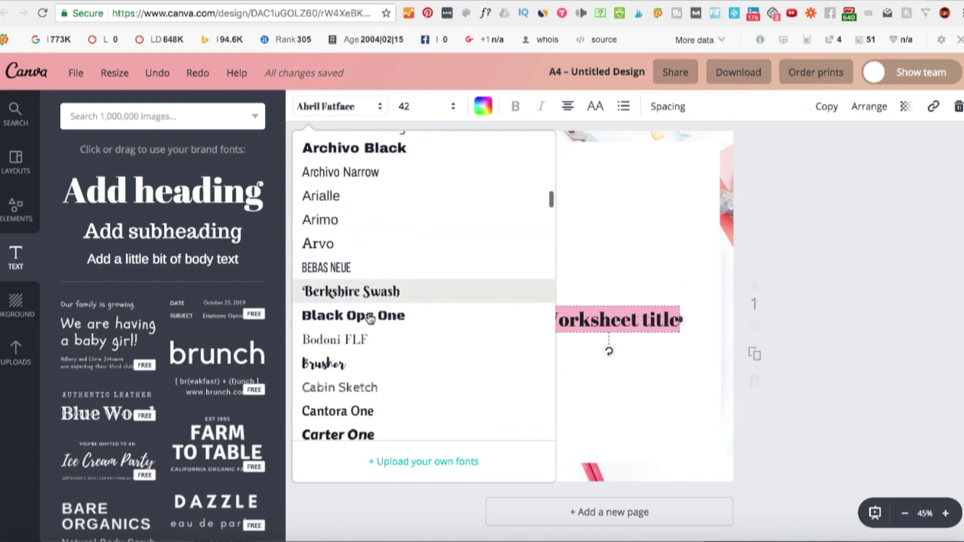
{"action": "scroll", "coordinate": [370, 319], "scroll_direction": "down", "scroll_amount": 6}
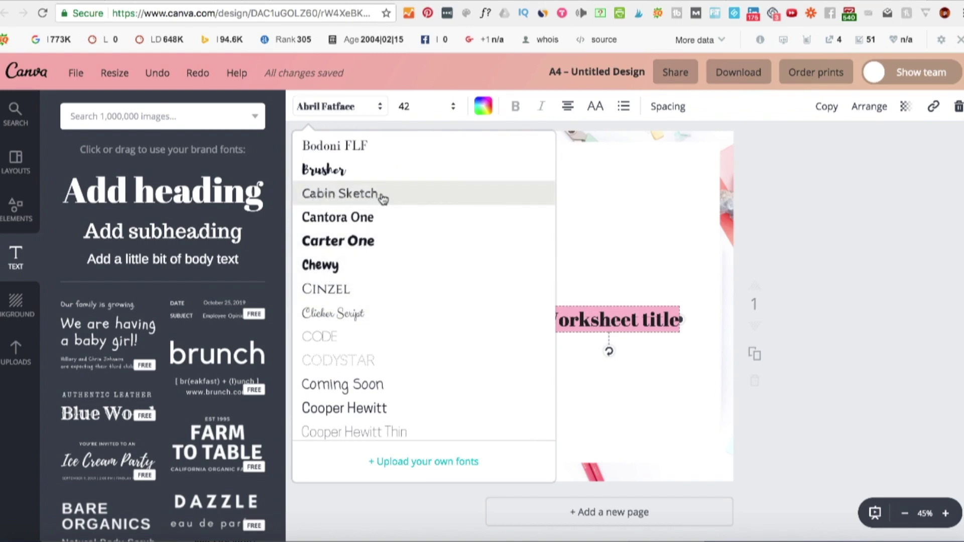
{"action": "scroll", "coordinate": [394, 241], "scroll_direction": "down", "scroll_amount": 3}
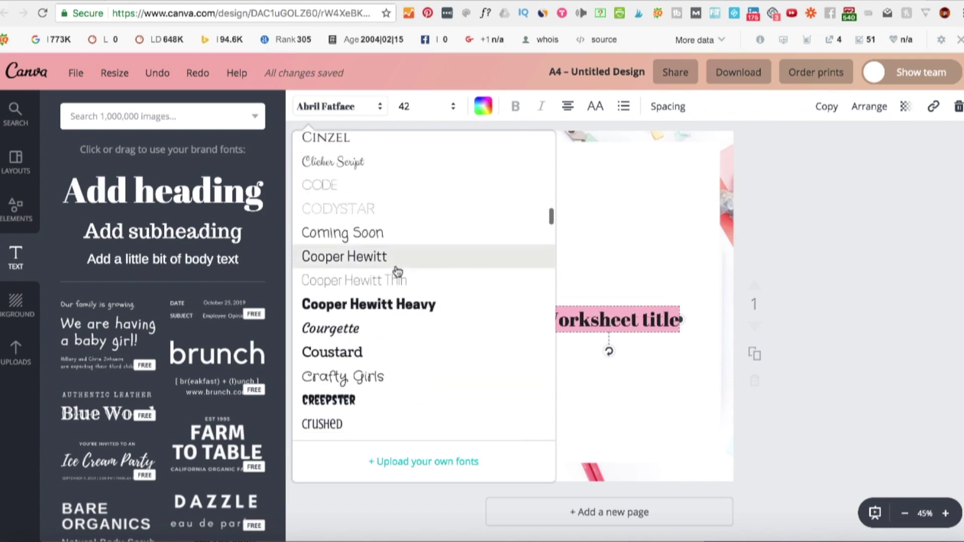
{"action": "scroll", "coordinate": [396, 271], "scroll_direction": "down", "scroll_amount": 2}
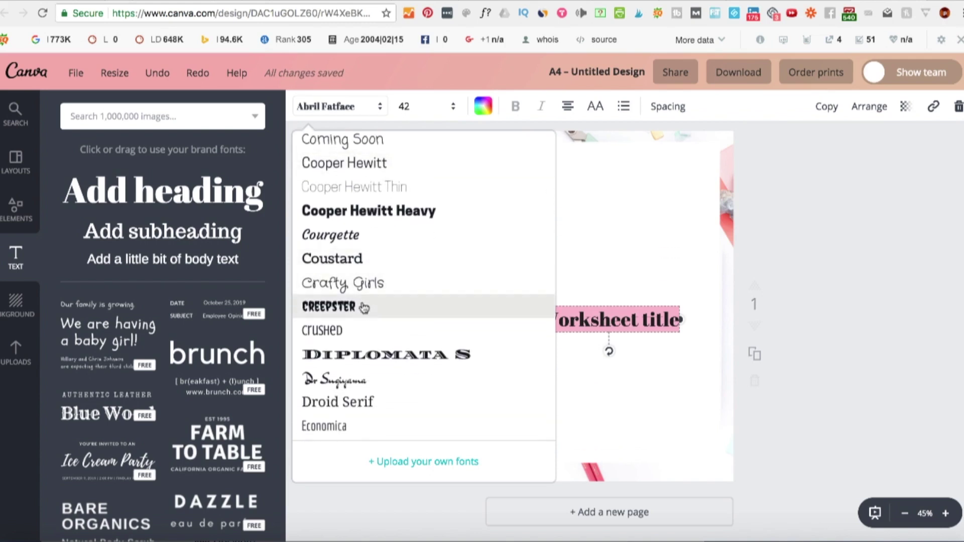
{"action": "scroll", "coordinate": [378, 272], "scroll_direction": "down", "scroll_amount": 3}
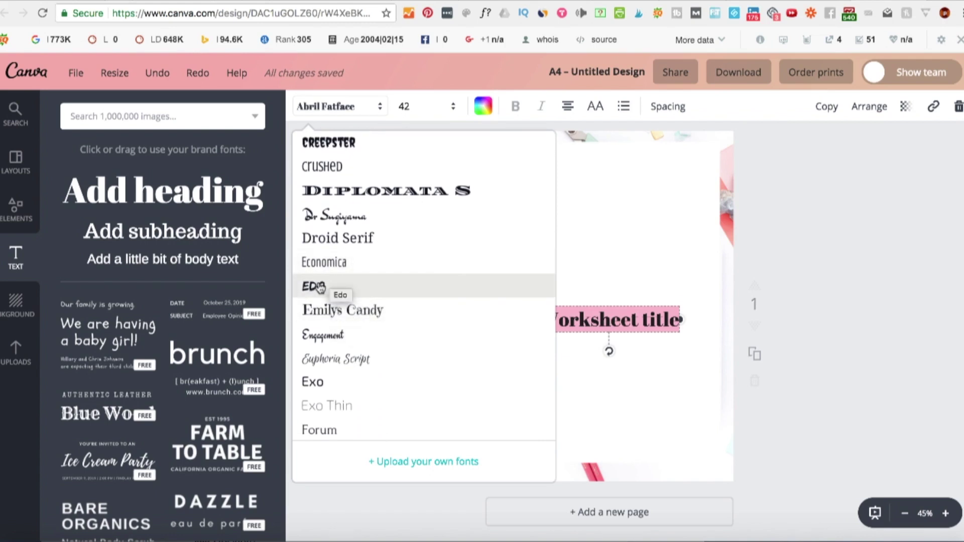
{"action": "scroll", "coordinate": [391, 299], "scroll_direction": "down", "scroll_amount": 5}
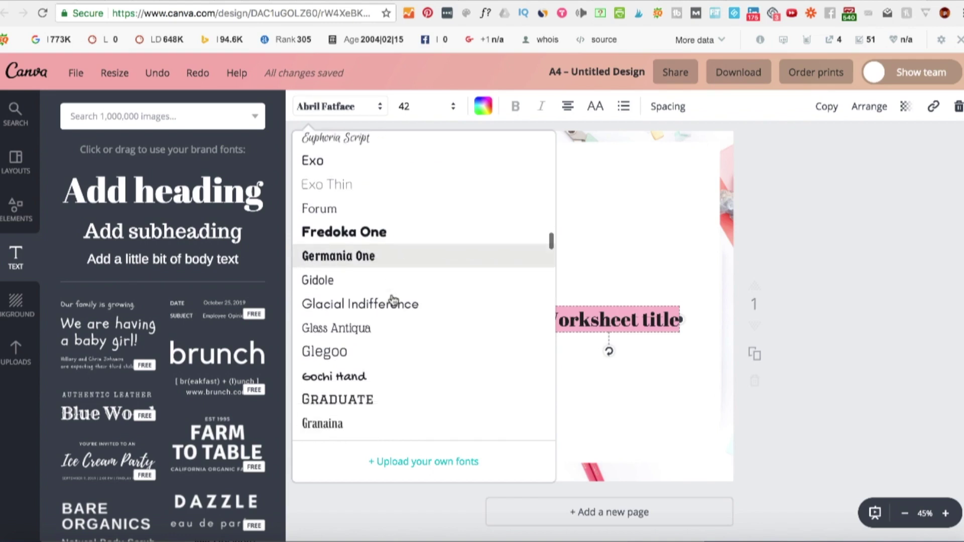
{"action": "scroll", "coordinate": [393, 296], "scroll_direction": "down", "scroll_amount": 1}
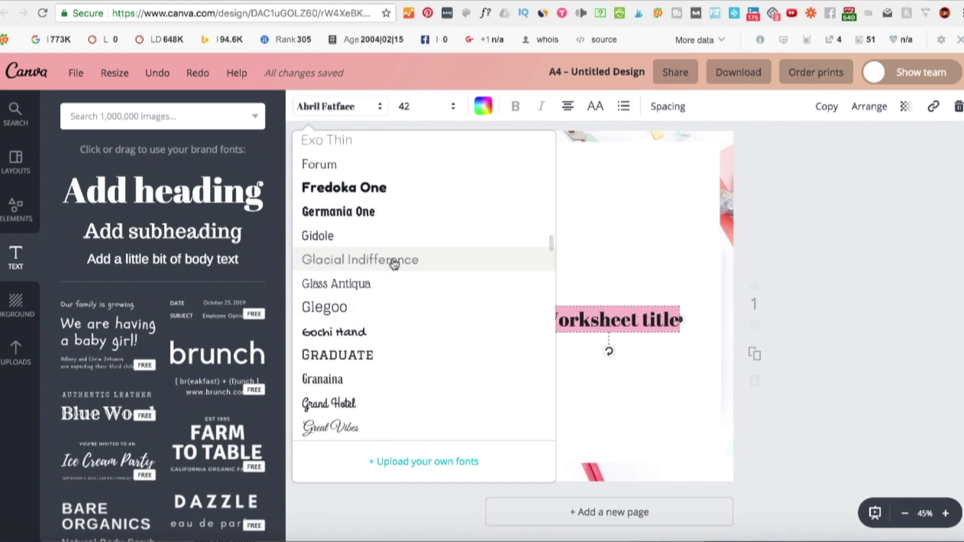
{"action": "left_click", "coordinate": [394, 264]}
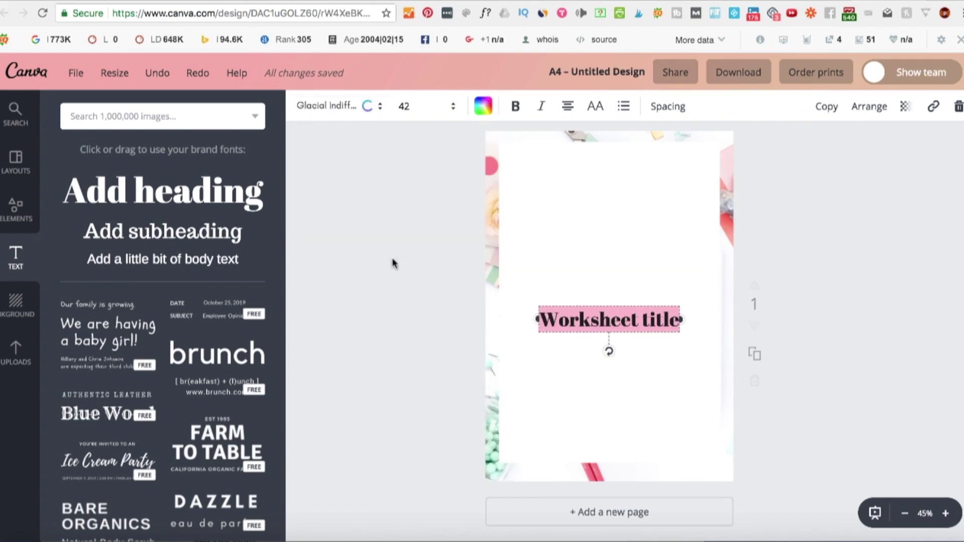
{"action": "left_click", "coordinate": [831, 270]}
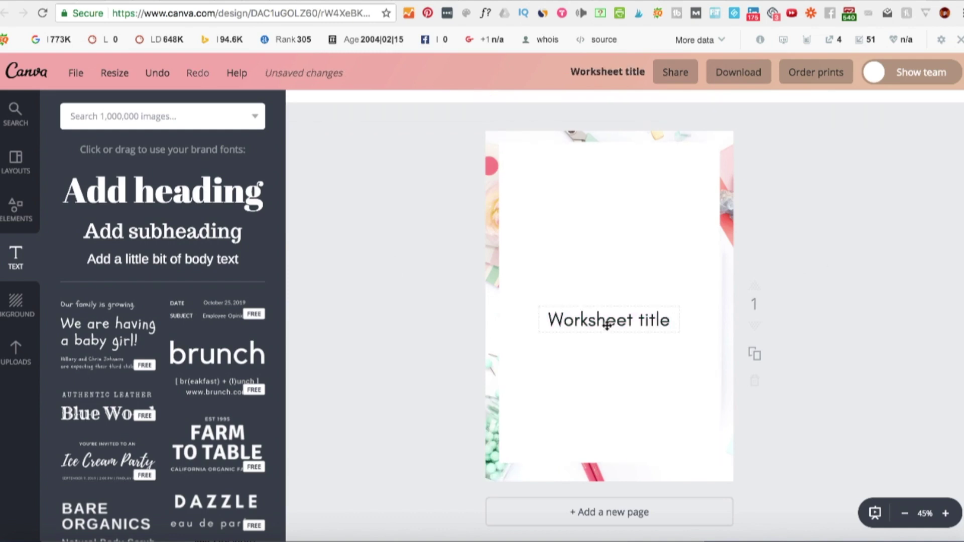
- Move the "Worksheet title" heading to the top centre of the white rectangle and set its font to Aileron Thin
{"action": "left_click_drag", "start_coordinate": [605, 321], "coordinate": [609, 169]}
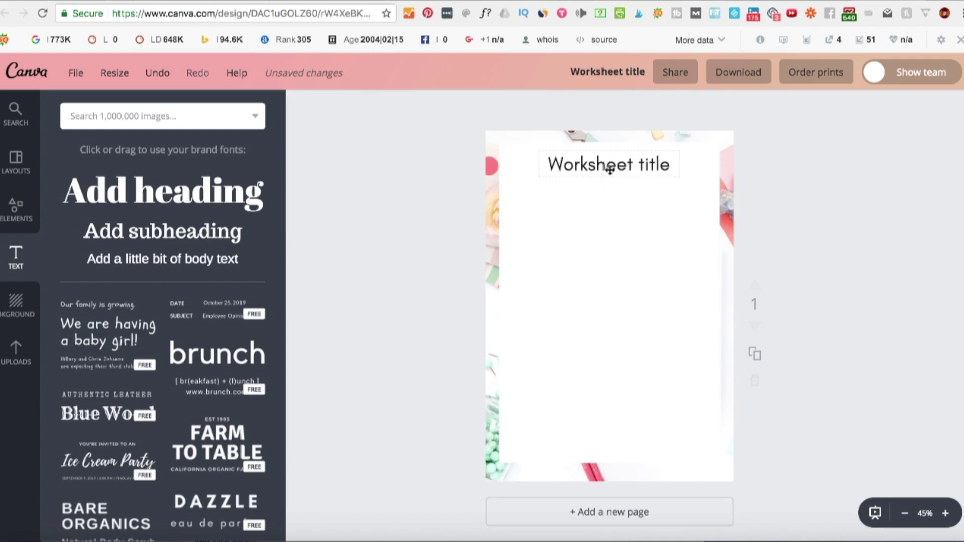
{"action": "left_click", "coordinate": [657, 171]}
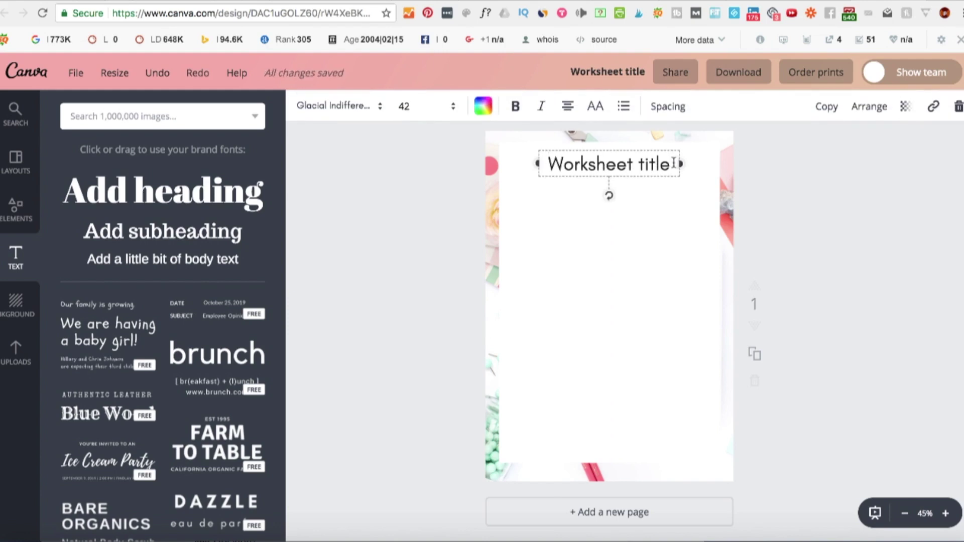
{"action": "left_click_drag", "start_coordinate": [674, 164], "coordinate": [540, 162]}
{"action": "left_click", "coordinate": [374, 105]}
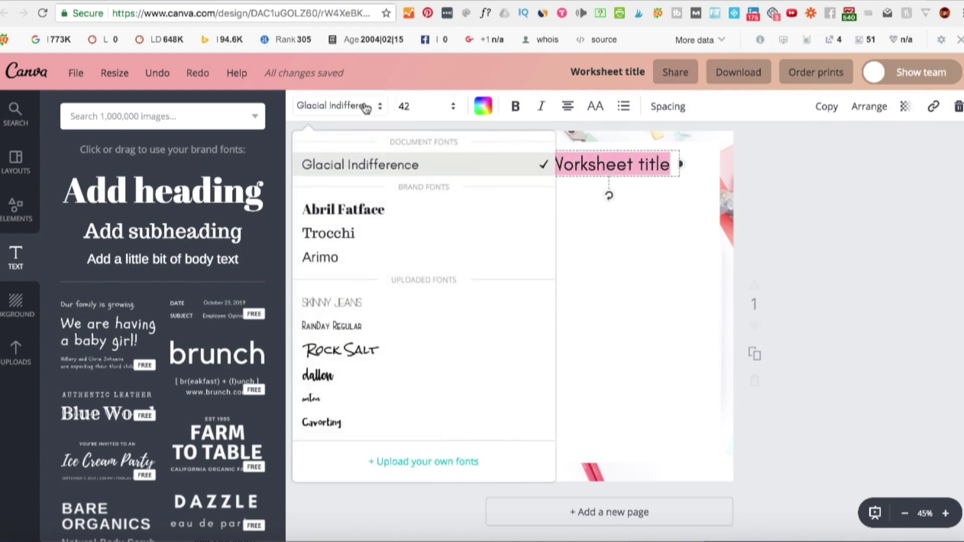
{"action": "scroll", "coordinate": [381, 304], "scroll_direction": "down", "scroll_amount": 10}
{"action": "scroll", "coordinate": [381, 305], "scroll_direction": "down", "scroll_amount": 10}
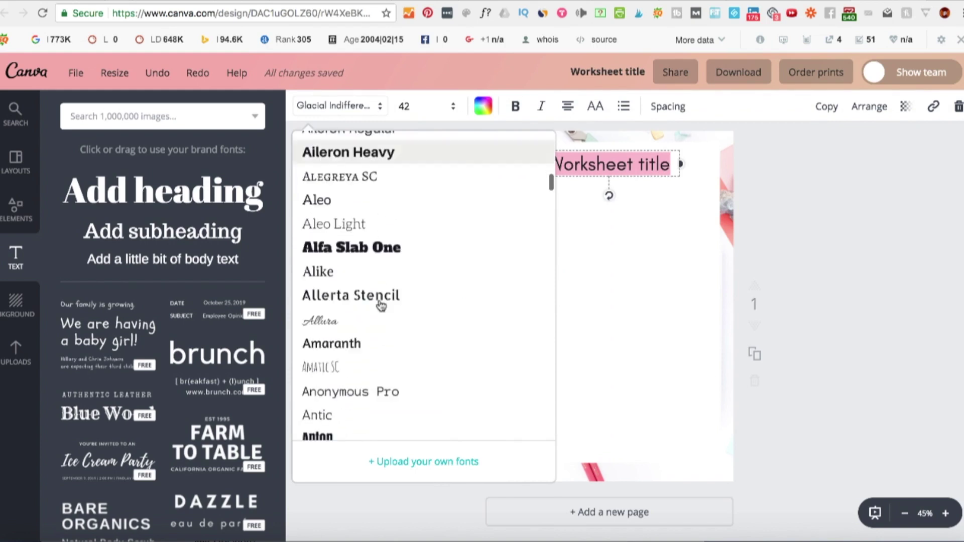
{"action": "scroll", "coordinate": [381, 305], "scroll_direction": "up", "scroll_amount": 6}
{"action": "scroll", "coordinate": [381, 304], "scroll_direction": "down", "scroll_amount": 2}
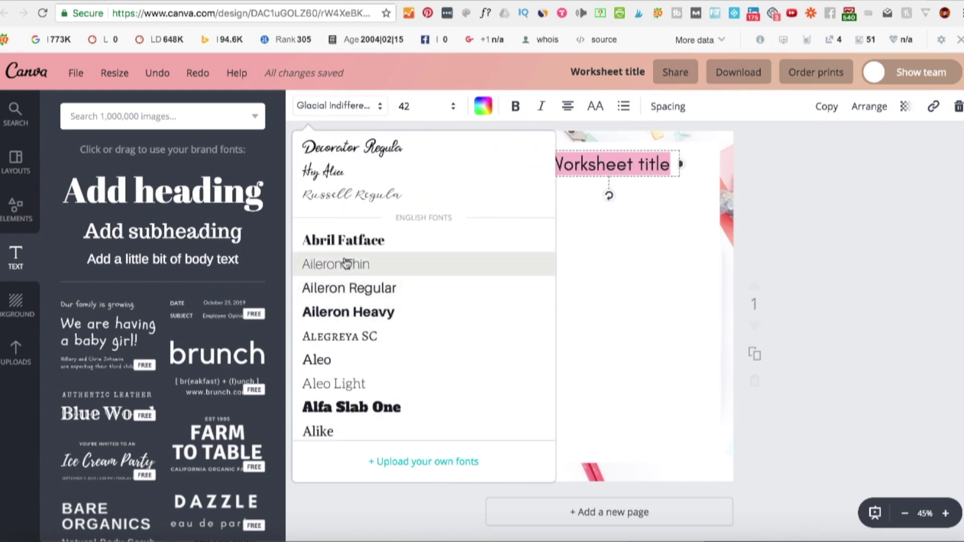
{"action": "left_click", "coordinate": [346, 263]}
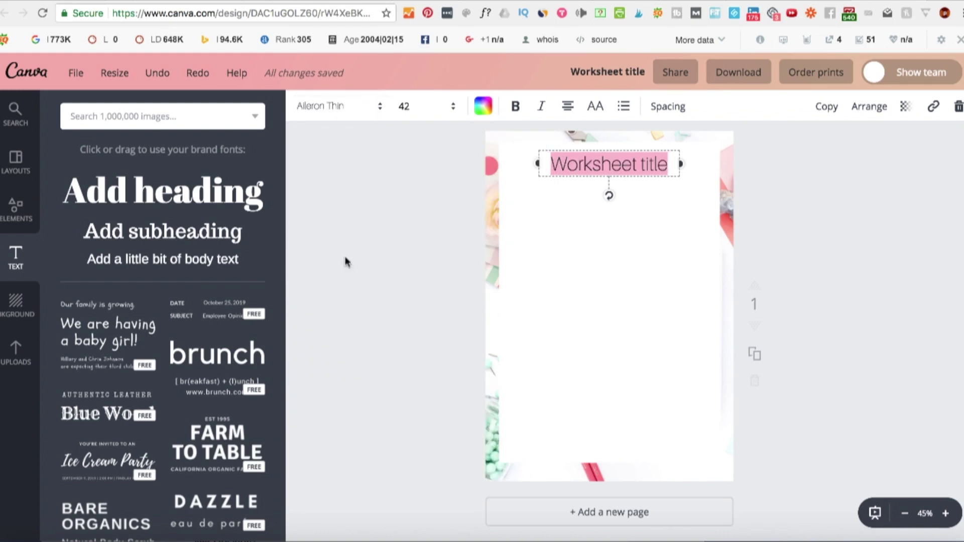
- Move the "Worksheet title" heading slightly higher, keeping it centred on the white rectangle
{"action": "left_click", "coordinate": [345, 255]}
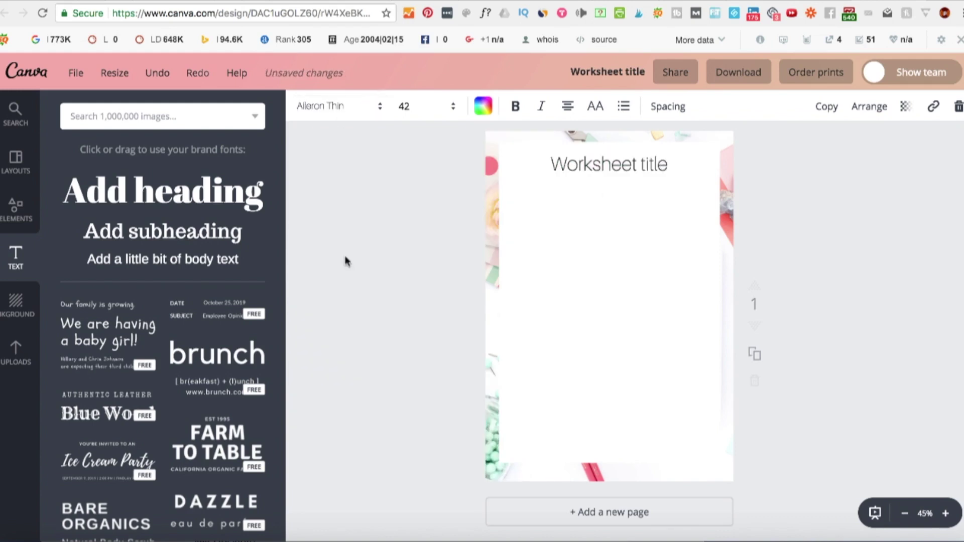
{"action": "left_click", "coordinate": [581, 165]}
{"action": "key", "text": "Escape"}
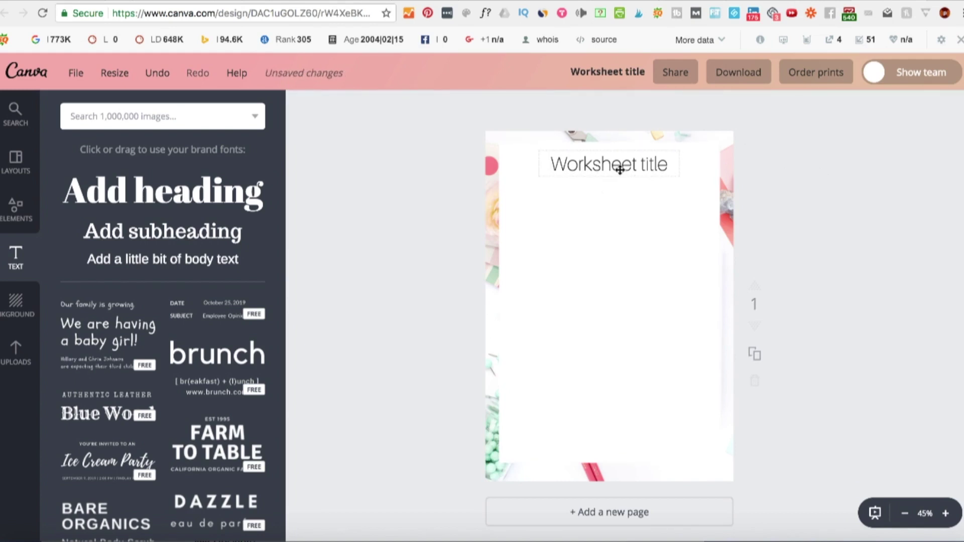
{"action": "left_click_drag", "start_coordinate": [620, 170], "coordinate": [618, 168]}
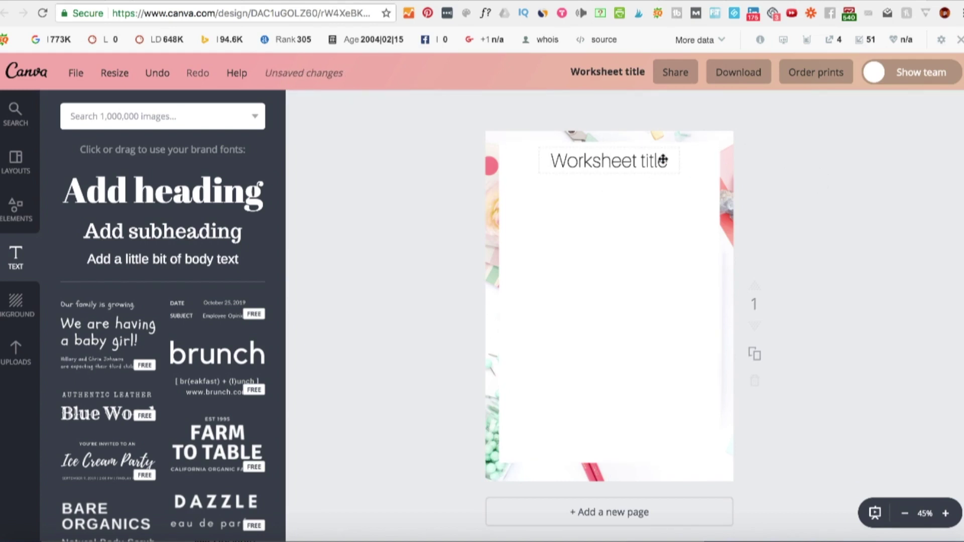
- Try the Lato font on the "Worksheet title" heading
{"action": "left_click", "coordinate": [605, 159]}
{"action": "left_click_drag", "start_coordinate": [550, 161], "coordinate": [647, 161]}
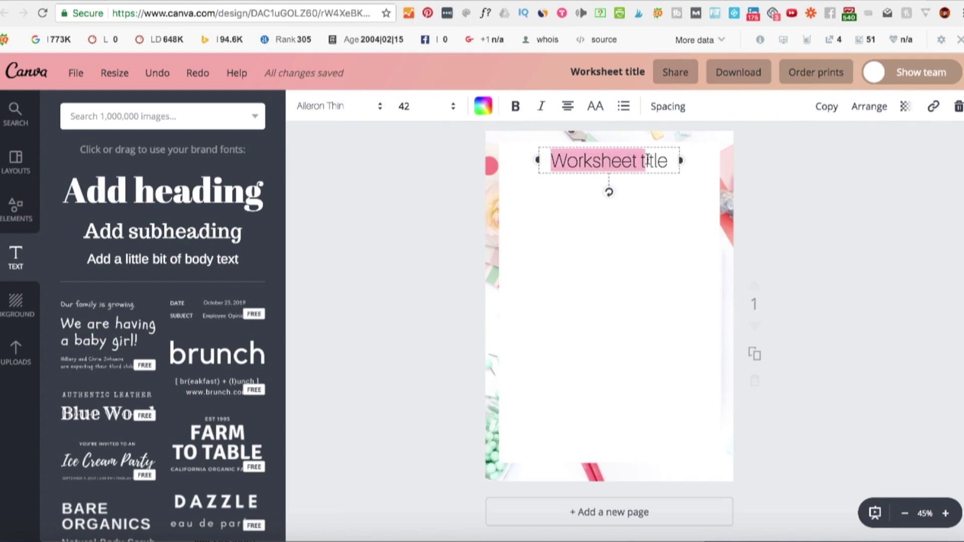
{"action": "left_click", "coordinate": [370, 105]}
{"action": "scroll", "coordinate": [362, 234], "scroll_direction": "down", "scroll_amount": 8}
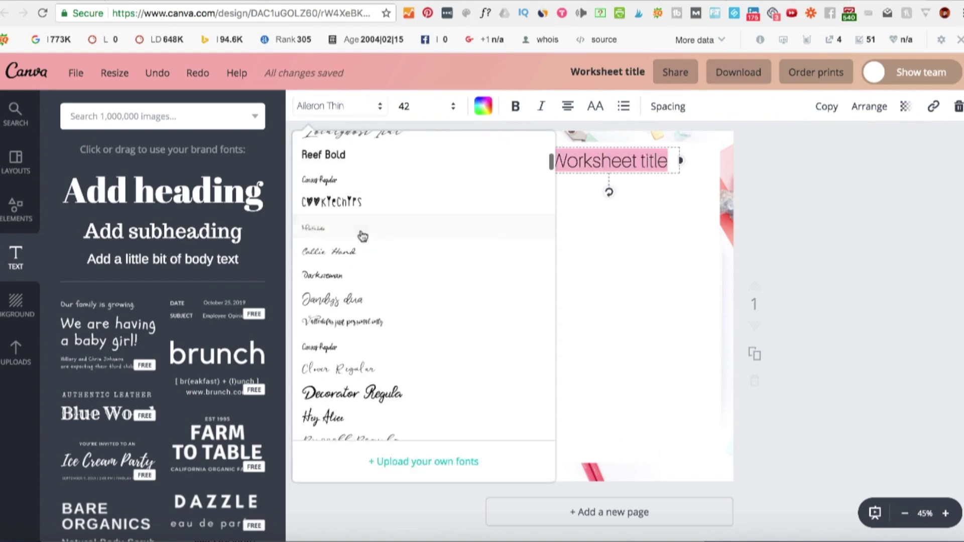
{"action": "scroll", "coordinate": [362, 236], "scroll_direction": "down", "scroll_amount": 12}
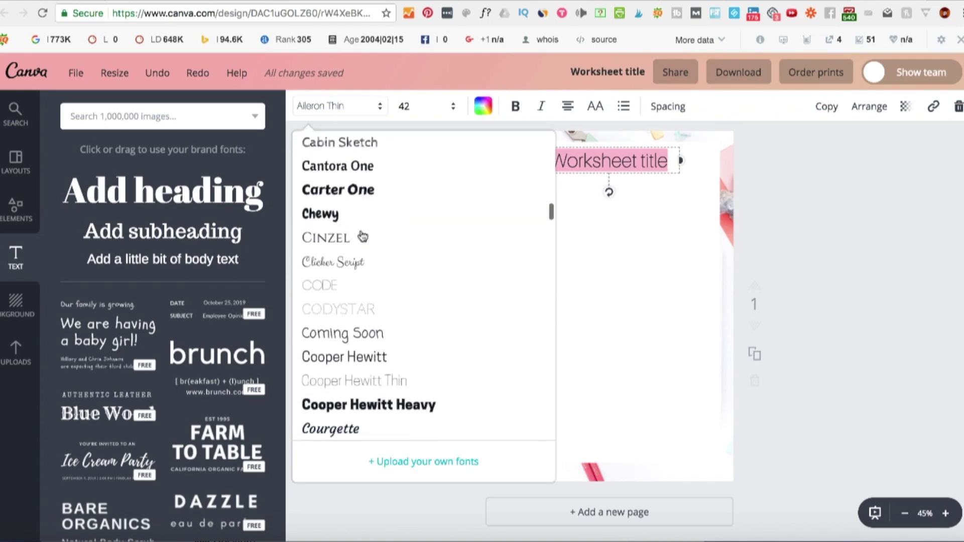
{"action": "scroll", "coordinate": [362, 236], "scroll_direction": "down", "scroll_amount": 15}
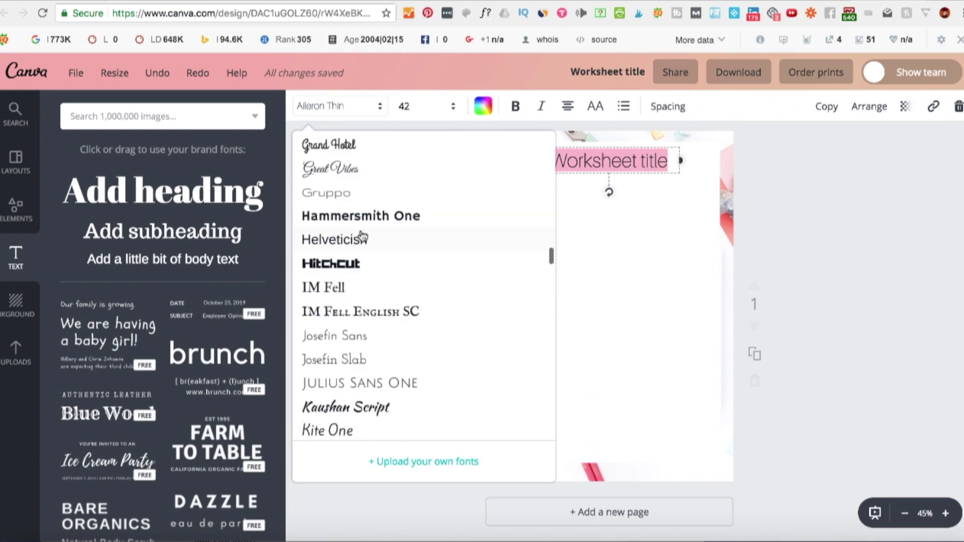
{"action": "scroll", "coordinate": [363, 236], "scroll_direction": "down", "scroll_amount": 10}
{"action": "scroll", "coordinate": [332, 228], "scroll_direction": "up", "scroll_amount": 2}
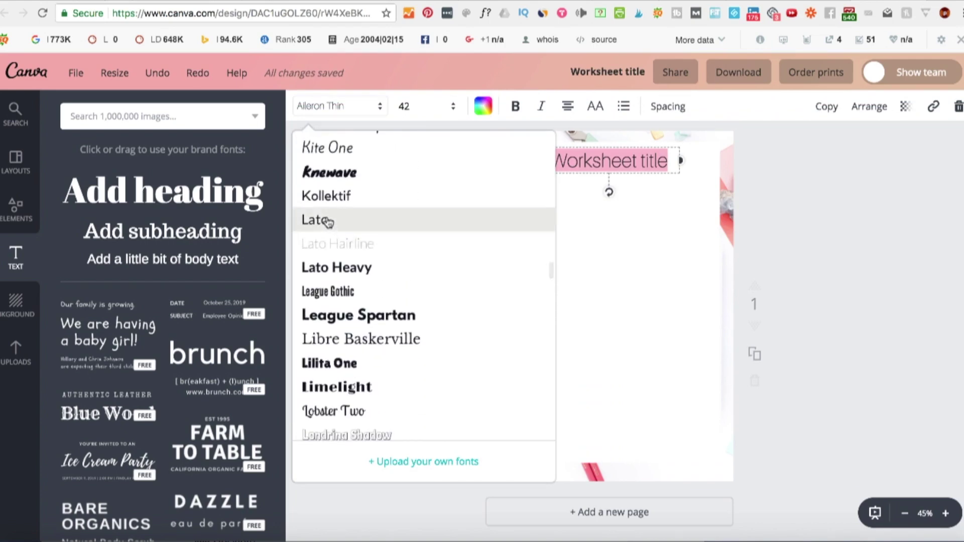
{"action": "left_click", "coordinate": [328, 221]}
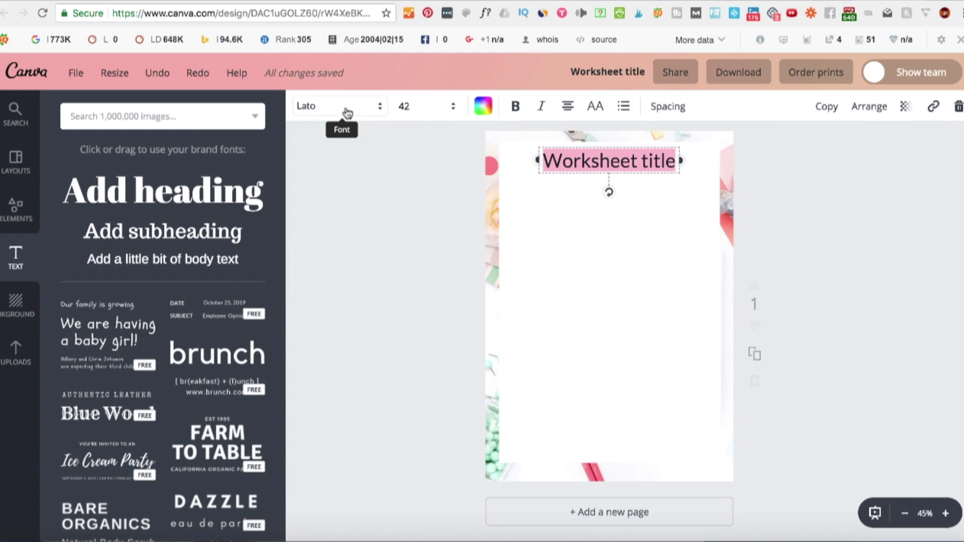
- Change the font of the "Worksheet title" heading to Raleway Thin
{"action": "left_click", "coordinate": [348, 113]}
{"action": "scroll", "coordinate": [347, 271], "scroll_direction": "down", "scroll_amount": 15}
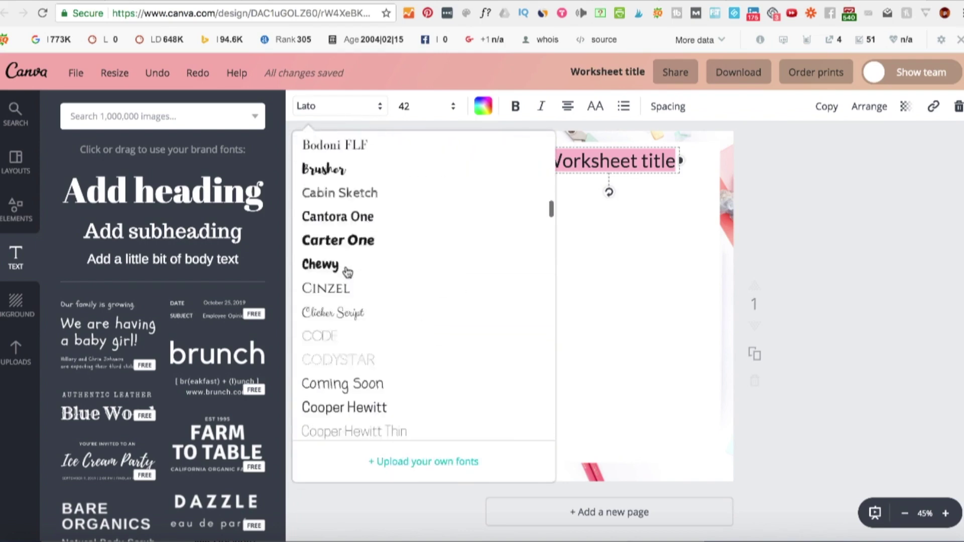
{"action": "scroll", "coordinate": [348, 271], "scroll_direction": "down", "scroll_amount": 15}
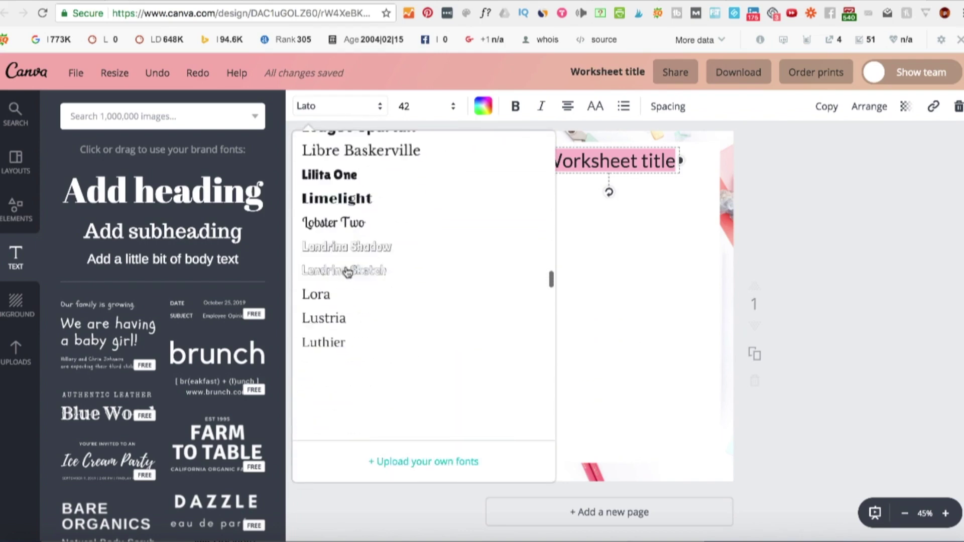
{"action": "scroll", "coordinate": [345, 271], "scroll_direction": "down", "scroll_amount": 5}
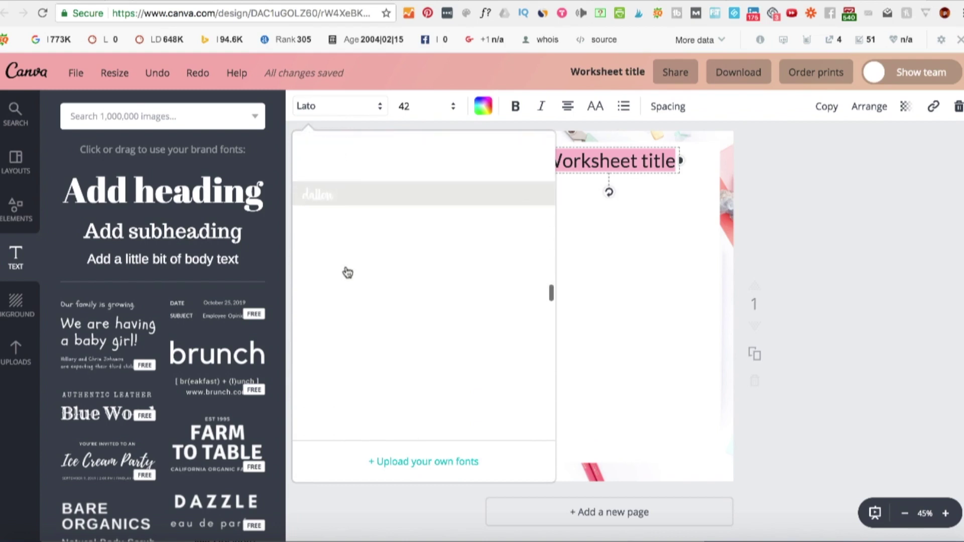
{"action": "scroll", "coordinate": [368, 245], "scroll_direction": "up", "scroll_amount": 8}
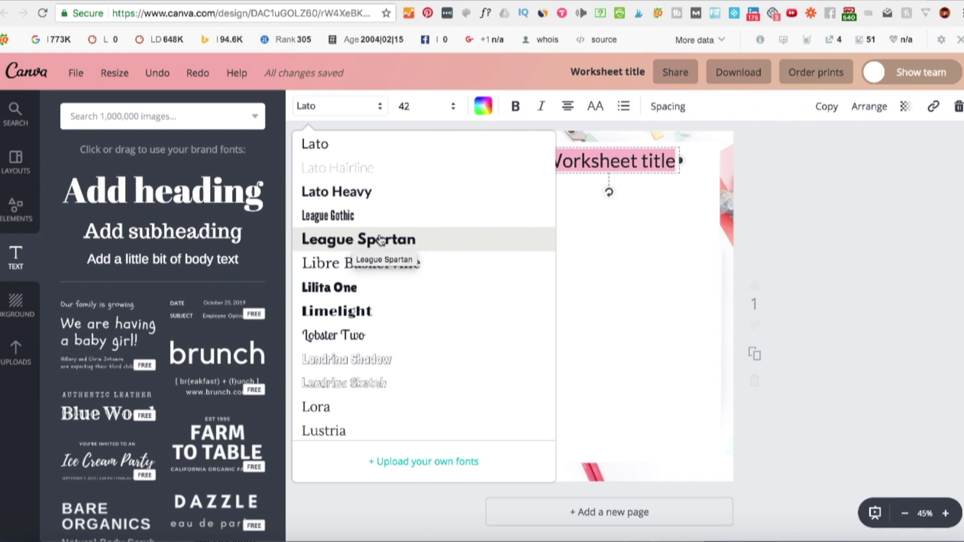
{"action": "scroll", "coordinate": [394, 241], "scroll_direction": "down", "scroll_amount": 10}
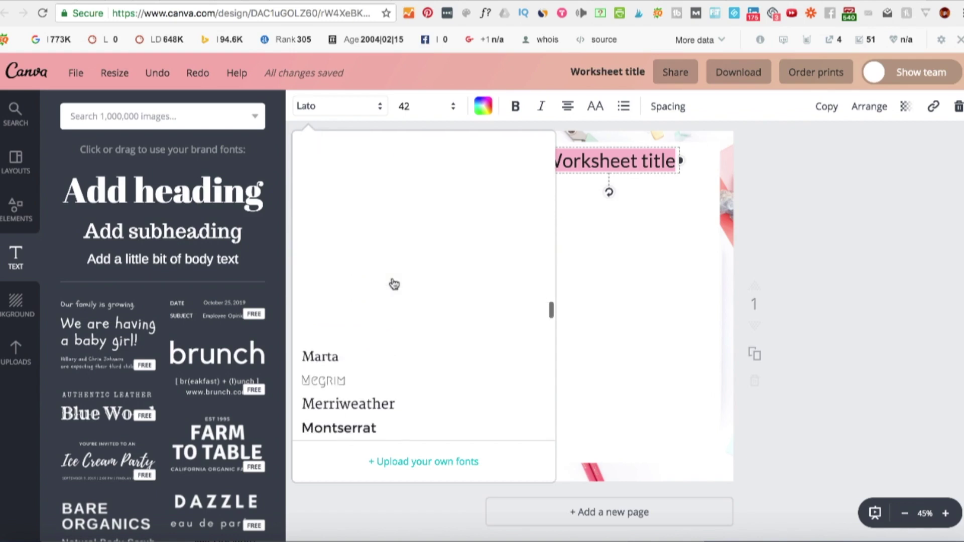
{"action": "scroll", "coordinate": [394, 284], "scroll_direction": "down", "scroll_amount": 12}
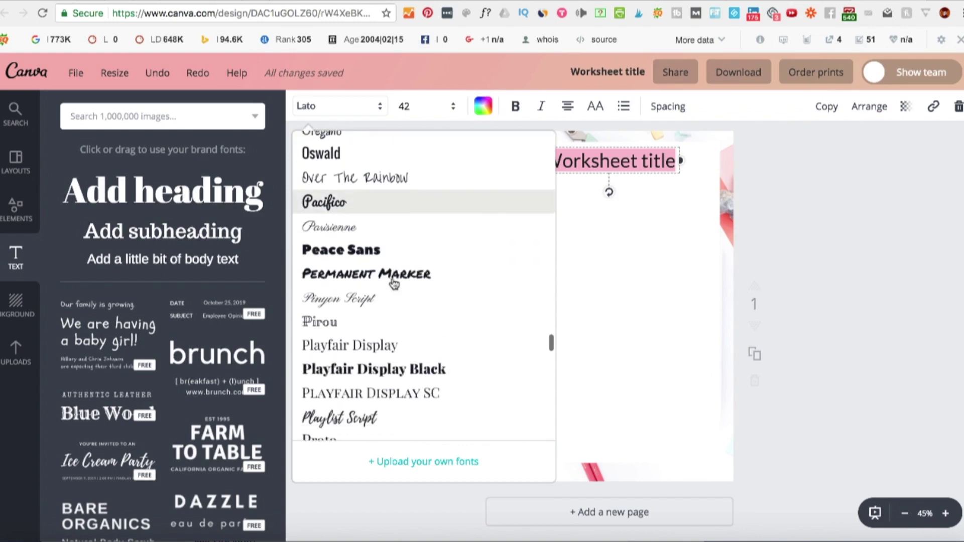
{"action": "scroll", "coordinate": [394, 284], "scroll_direction": "down", "scroll_amount": 10}
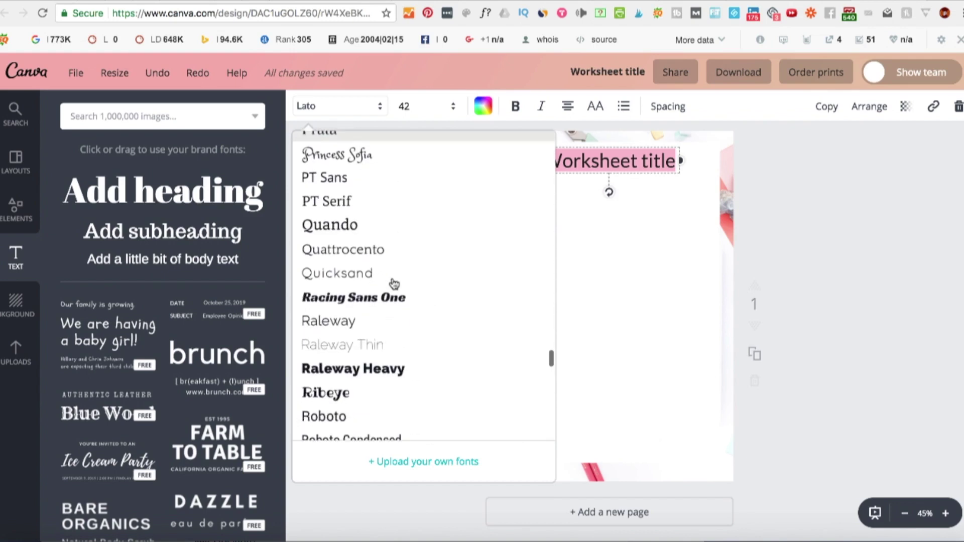
{"action": "scroll", "coordinate": [394, 284], "scroll_direction": "down", "scroll_amount": 1}
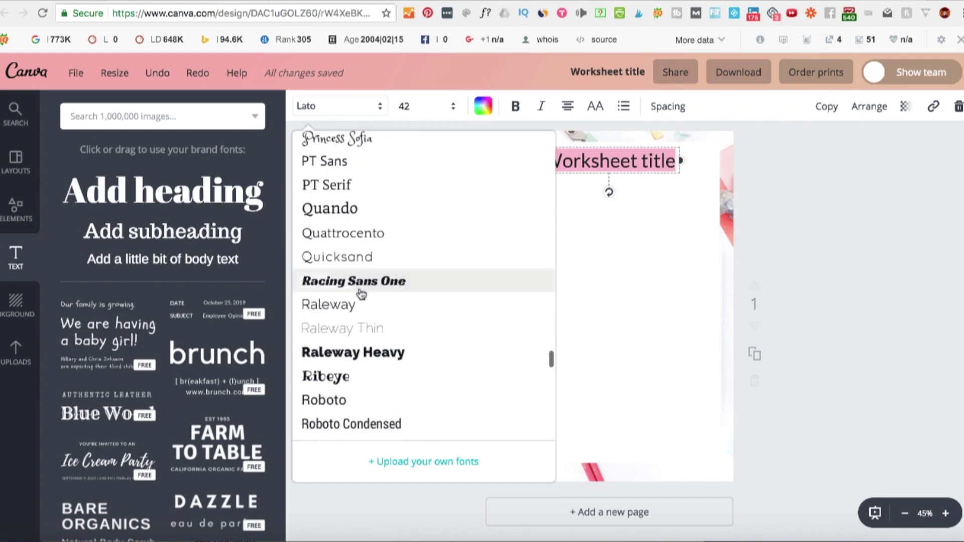
{"action": "left_click", "coordinate": [352, 331]}
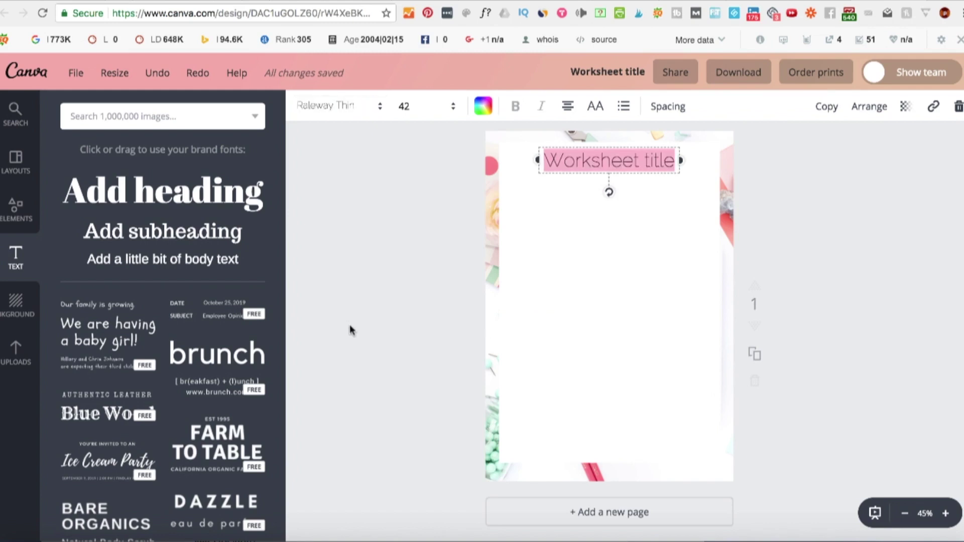
{"action": "left_click", "coordinate": [360, 319]}
{"action": "left_click", "coordinate": [612, 164]}
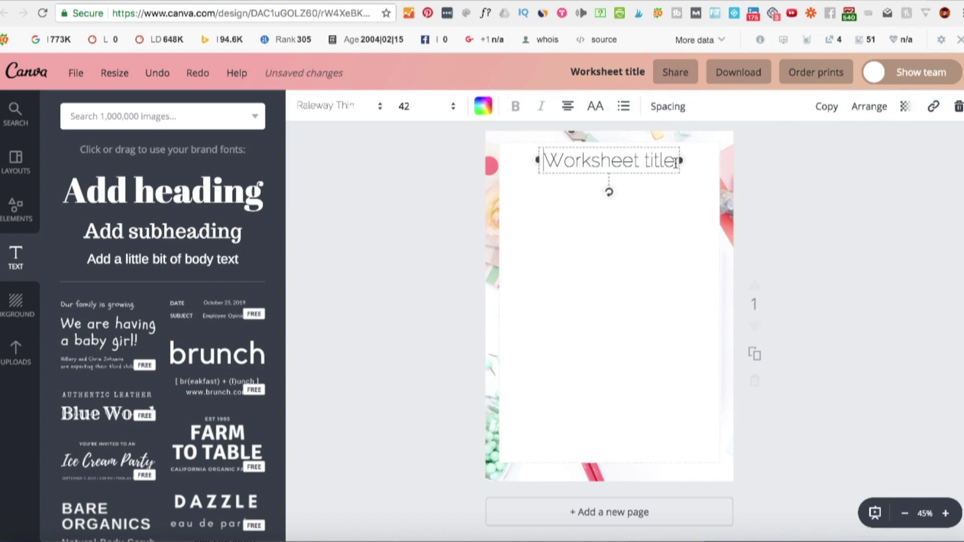
{"action": "left_click", "coordinate": [818, 216]}
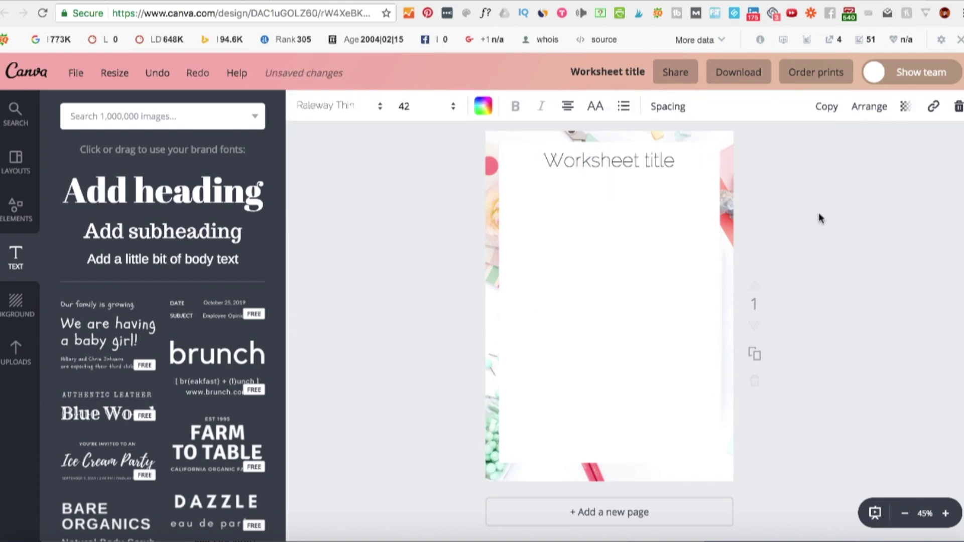
- Reduce the heading's font size to 36 and move it closer to the white rectangle's upper edge
{"action": "left_click", "coordinate": [664, 163]}
{"action": "left_click", "coordinate": [435, 105]}
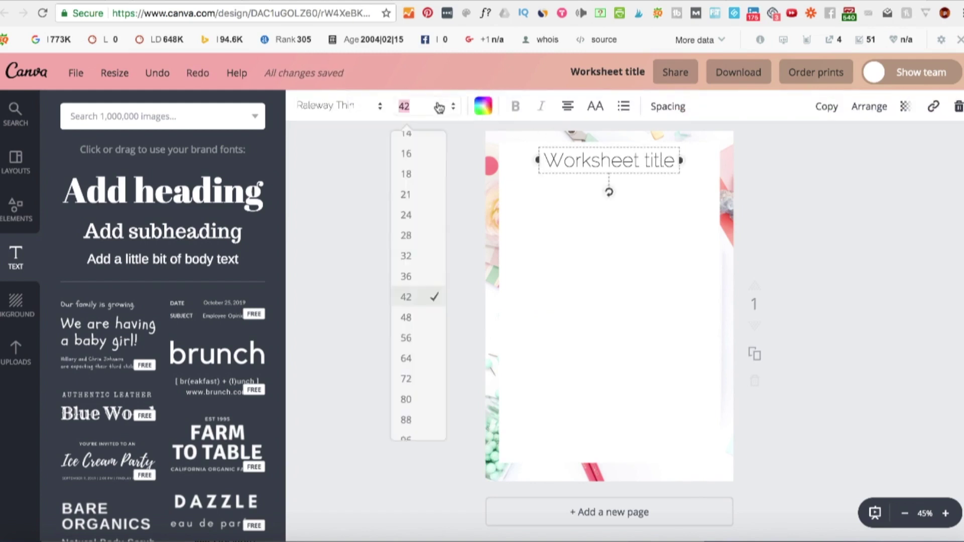
{"action": "left_click", "coordinate": [416, 275]}
{"action": "left_click", "coordinate": [397, 241]}
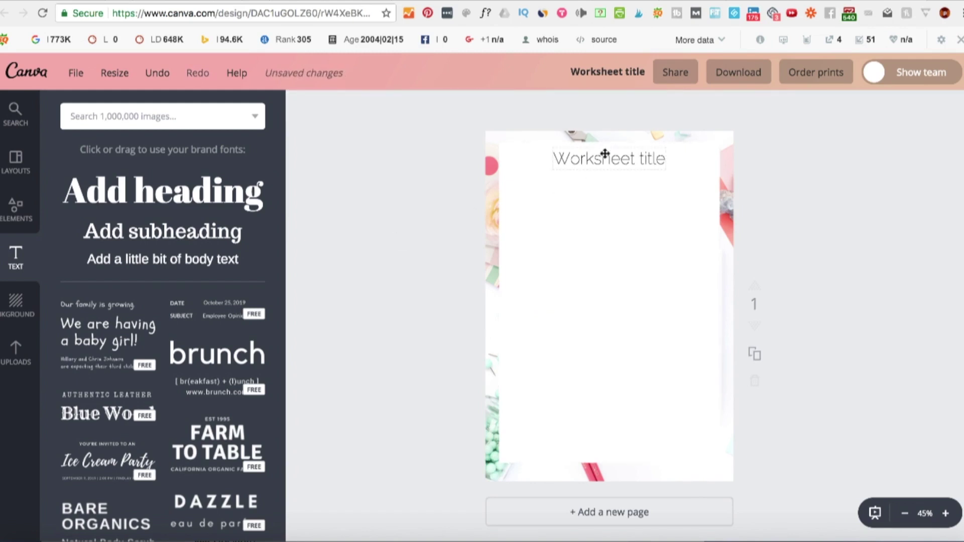
{"action": "left_click_drag", "start_coordinate": [608, 160], "coordinate": [610, 157]}
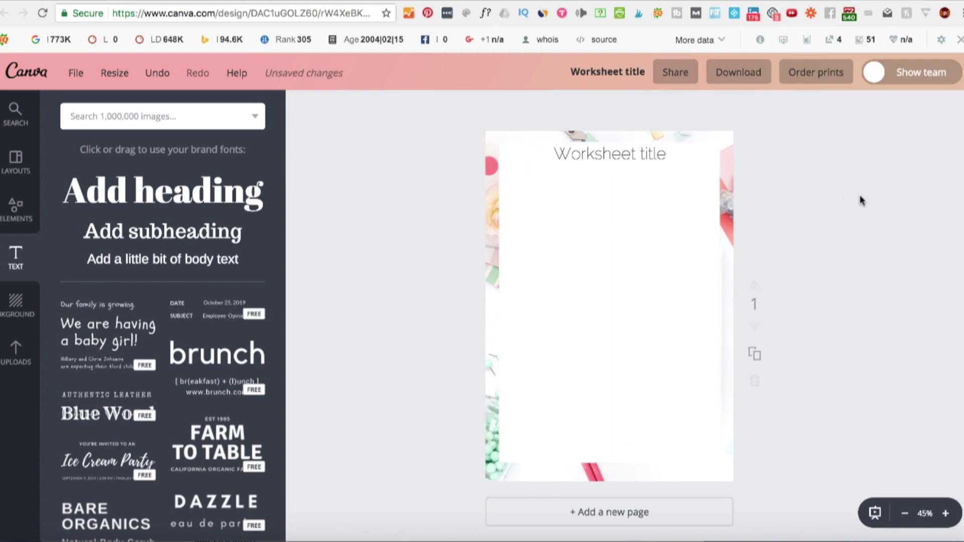
- Colour the "Worksheet title" heading with the dark pink from the first brand palette
{"action": "left_click", "coordinate": [630, 154]}
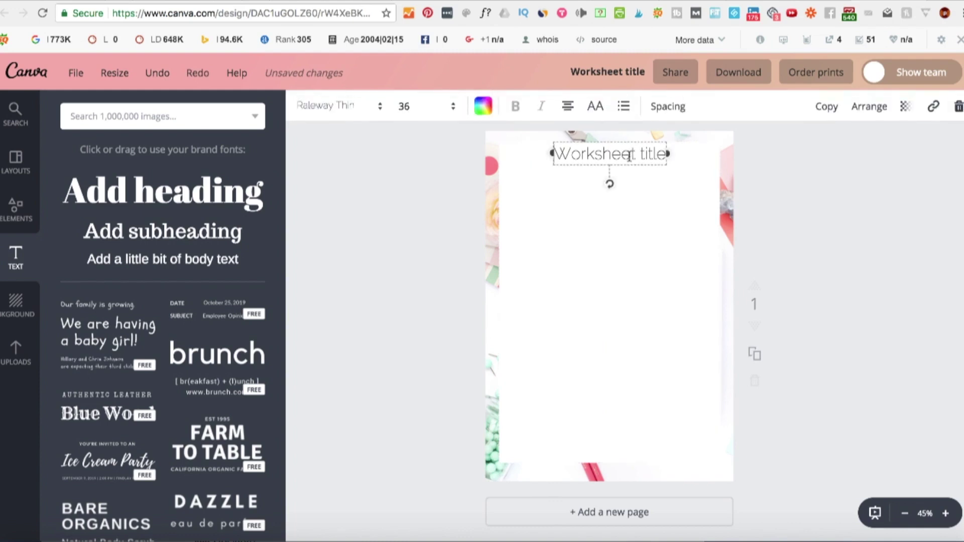
{"action": "left_click", "coordinate": [483, 107]}
{"action": "left_click", "coordinate": [524, 252]}
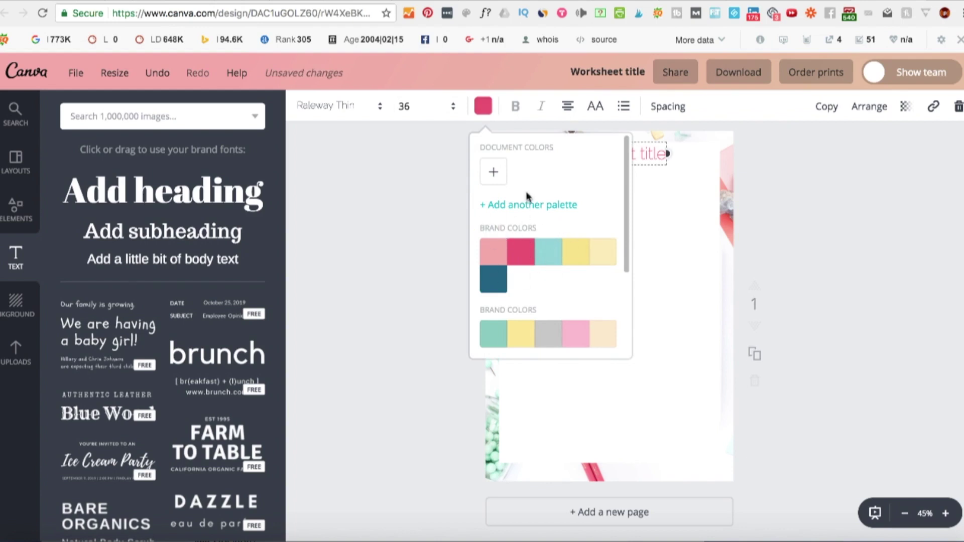
{"action": "scroll", "coordinate": [551, 253], "scroll_direction": "down", "scroll_amount": 3}
{"action": "scroll", "coordinate": [551, 254], "scroll_direction": "up", "scroll_amount": 3}
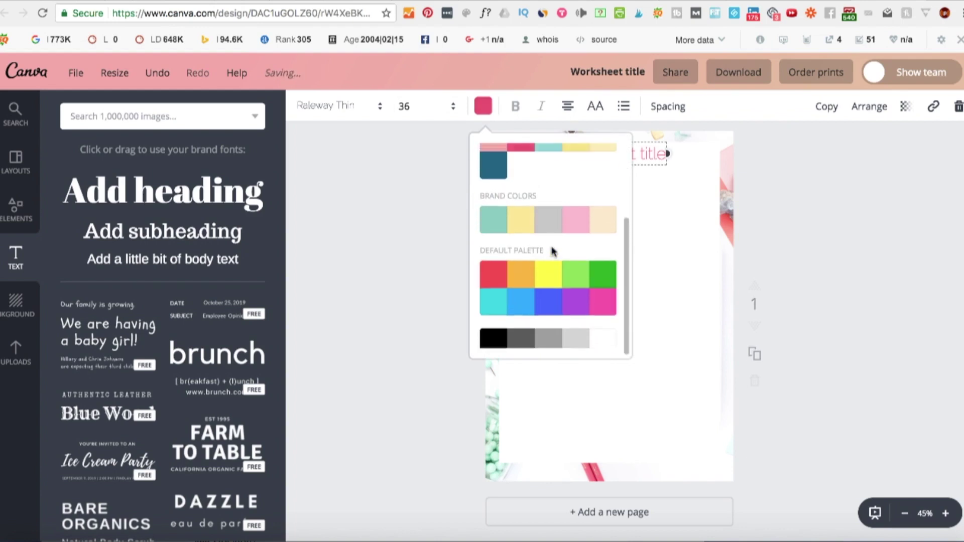
{"action": "left_click", "coordinate": [493, 173]}
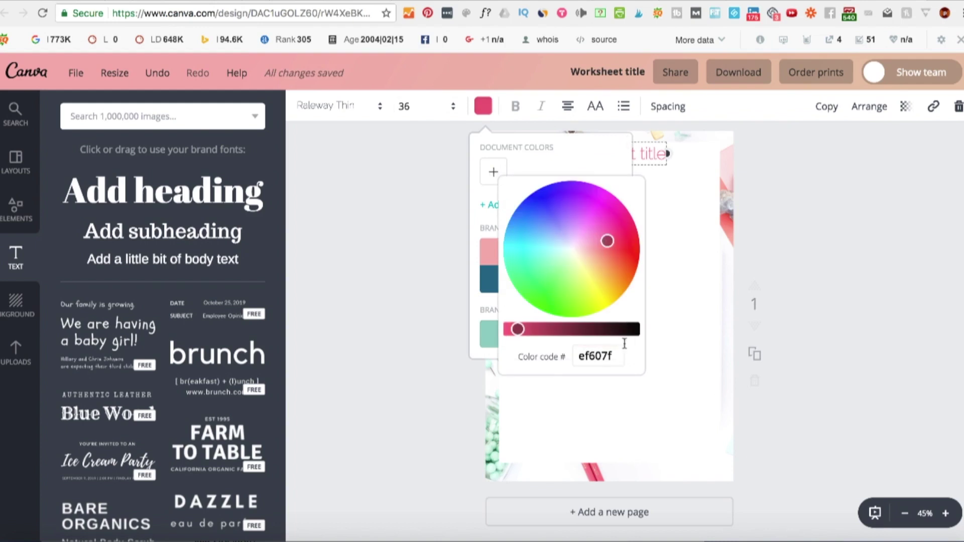
{"action": "left_click", "coordinate": [364, 319]}
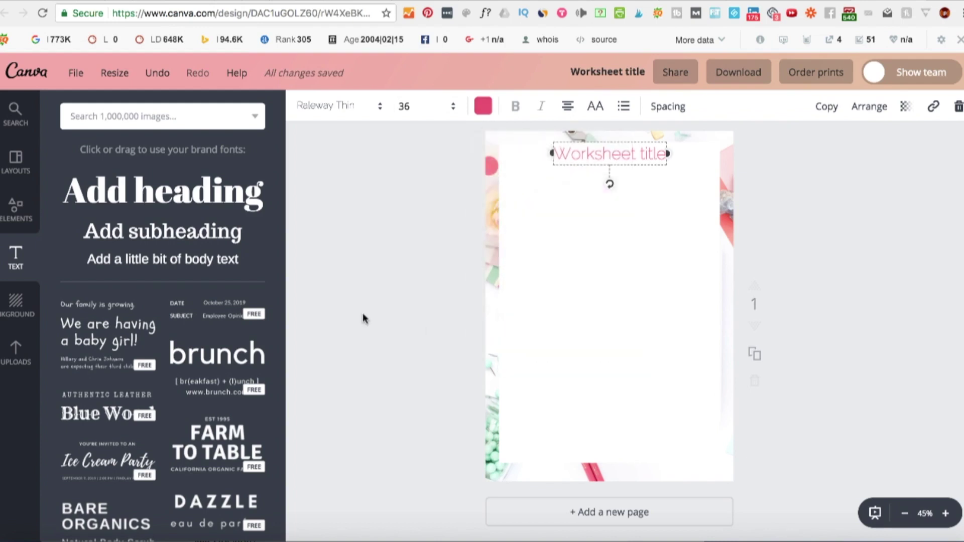
- Nudge the pink heading slightly down from the white rectangle's upper edge, keeping it centred
{"action": "left_click", "coordinate": [801, 200]}
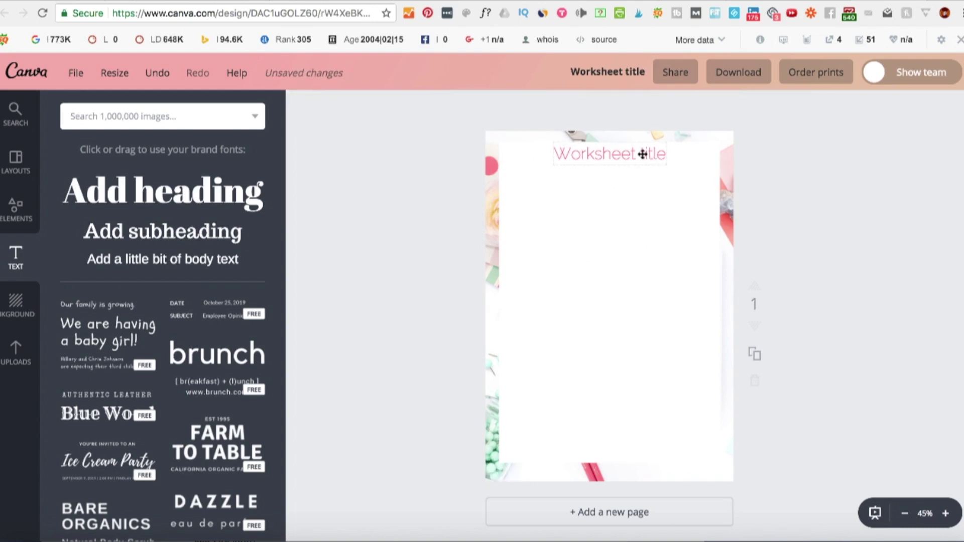
{"action": "left_click_drag", "start_coordinate": [642, 153], "coordinate": [642, 154]}
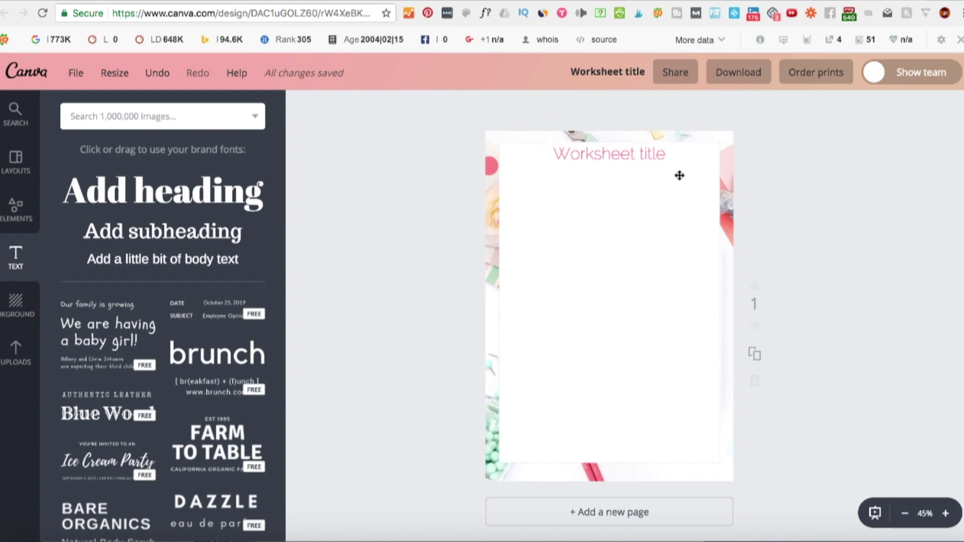
{"action": "mouse_move", "coordinate": [624, 156]}
{"action": "left_mouse_down"}
{"action": "mouse_move", "coordinate": [626, 286]}
{"action": "mouse_move", "coordinate": [627, 159]}
{"action": "left_mouse_up"}
- Duplicate the "Worksheet title" heading and place the copy below it, near the left edge of the white rectangle
{"action": "left_click", "coordinate": [630, 157]}
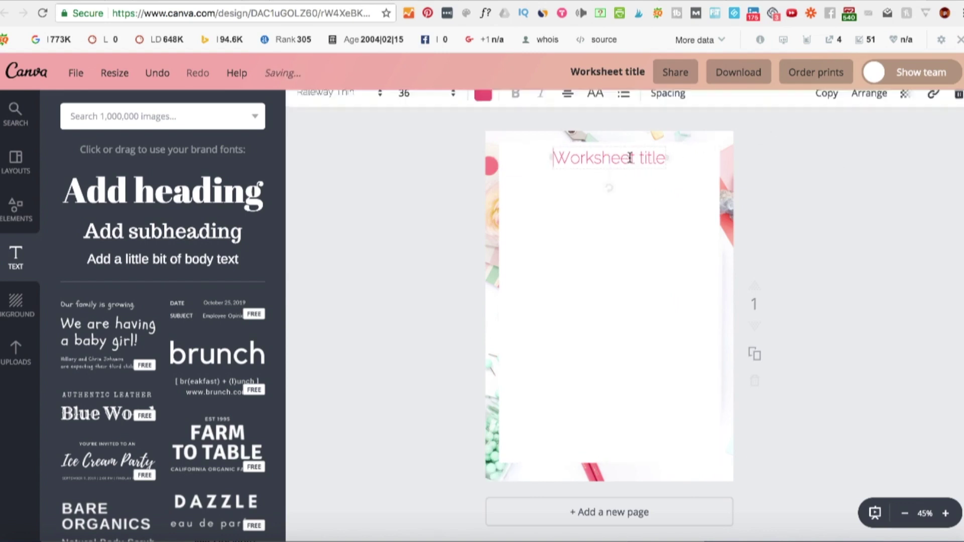
{"action": "left_click", "coordinate": [826, 107]}
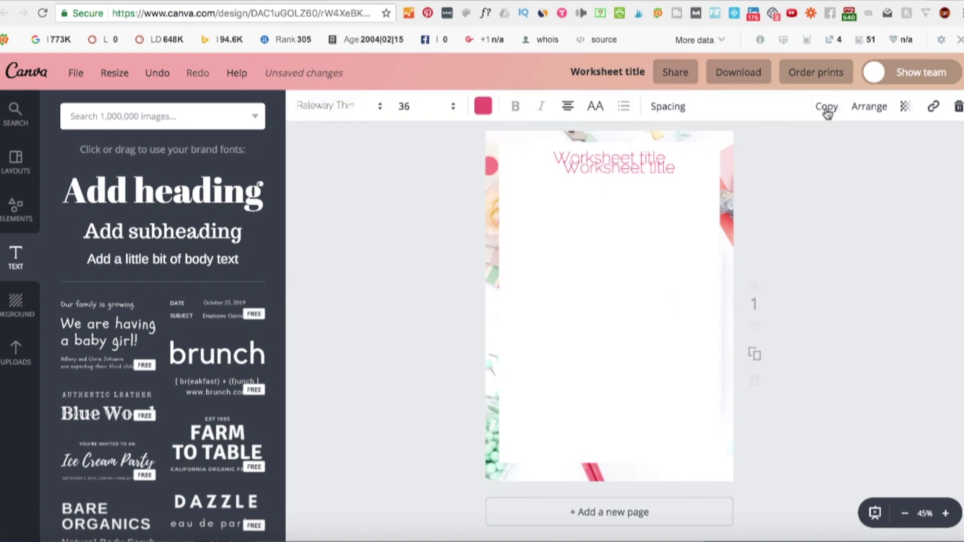
{"action": "left_click_drag", "start_coordinate": [648, 172], "coordinate": [593, 215]}
- Format the copied text at font size 21 with left alignment and move it up slightly closer to the heading
{"action": "left_click", "coordinate": [426, 105]}
{"action": "left_click", "coordinate": [429, 219]}
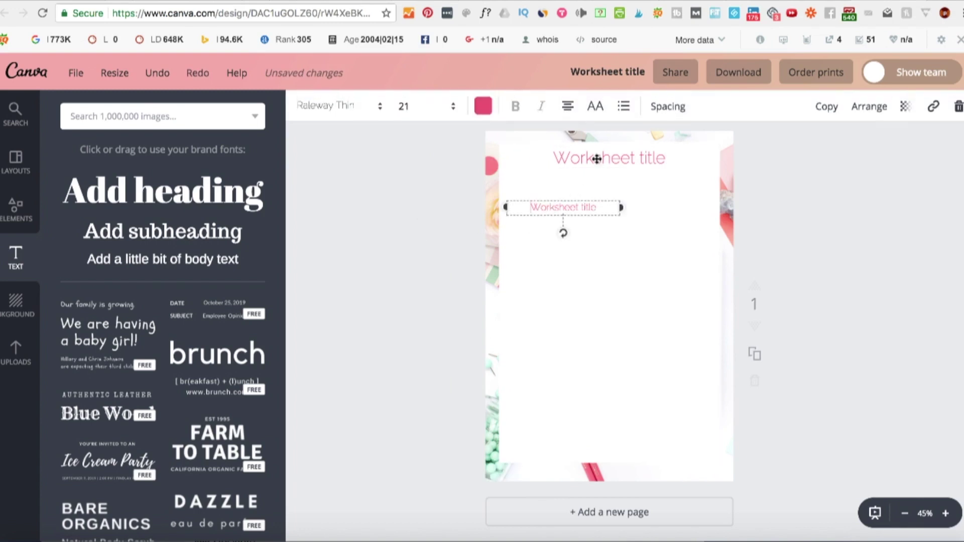
{"action": "left_click", "coordinate": [568, 107]}
{"action": "left_click", "coordinate": [570, 151]}
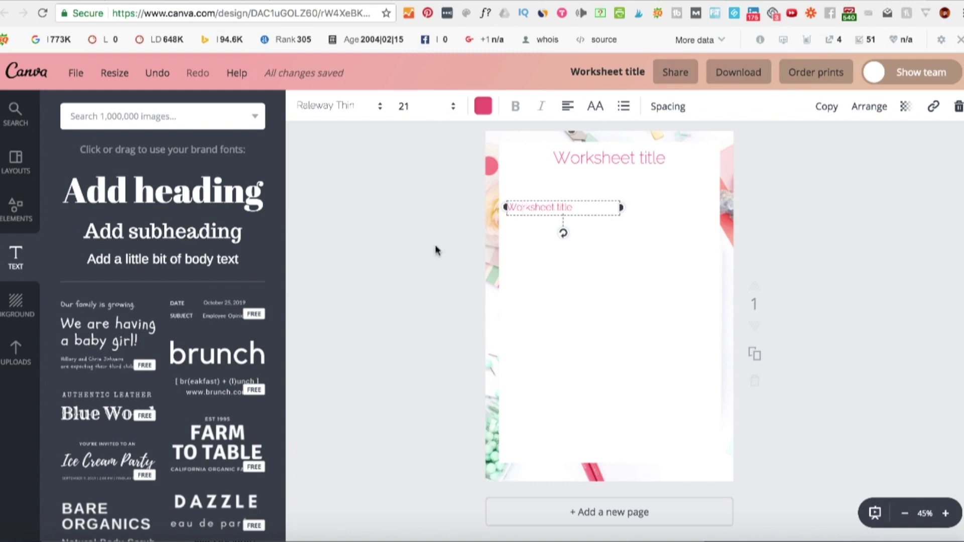
{"action": "left_click_drag", "start_coordinate": [517, 208], "coordinate": [521, 193]}
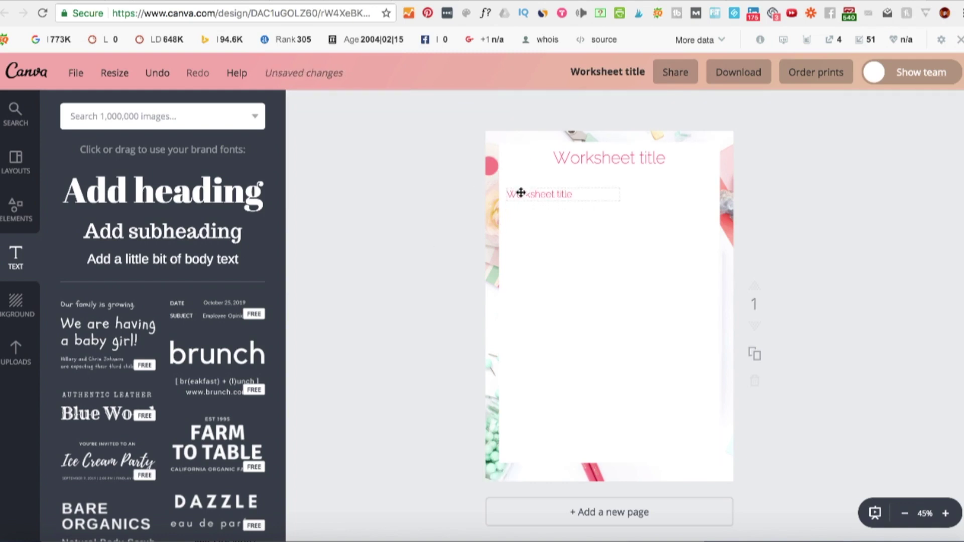
- Duplicate the small left-aligned "Worksheet title" text twice and place the copies below it at even intervals, aligned to its left edge
{"action": "left_click", "coordinate": [825, 106]}
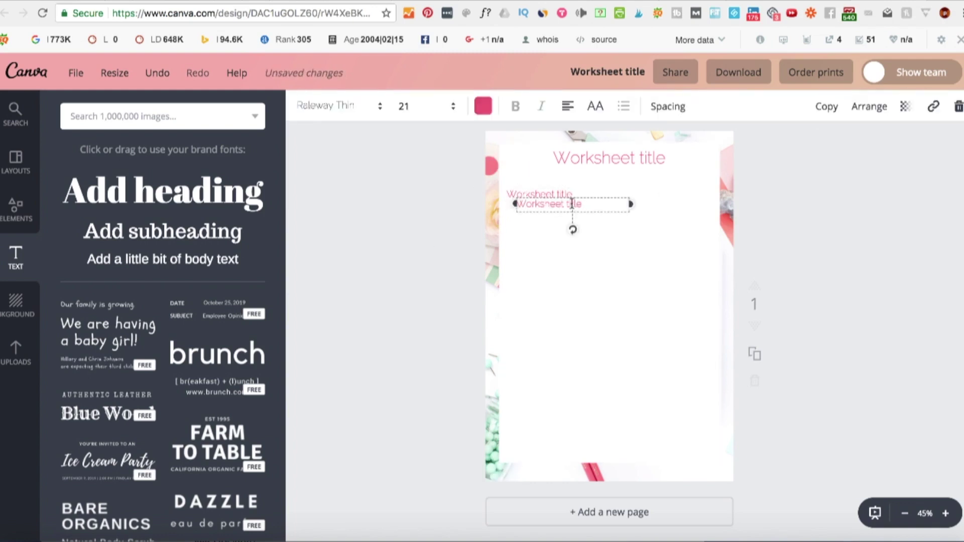
{"action": "left_click", "coordinate": [429, 266]}
{"action": "left_click_drag", "start_coordinate": [557, 206], "coordinate": [548, 259]}
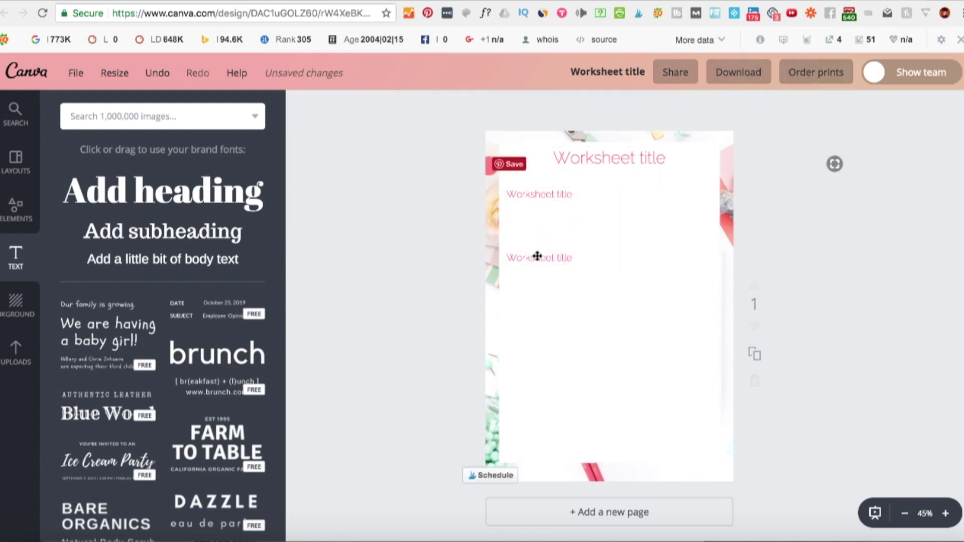
{"action": "left_click", "coordinate": [533, 257]}
{"action": "left_click", "coordinate": [826, 103]}
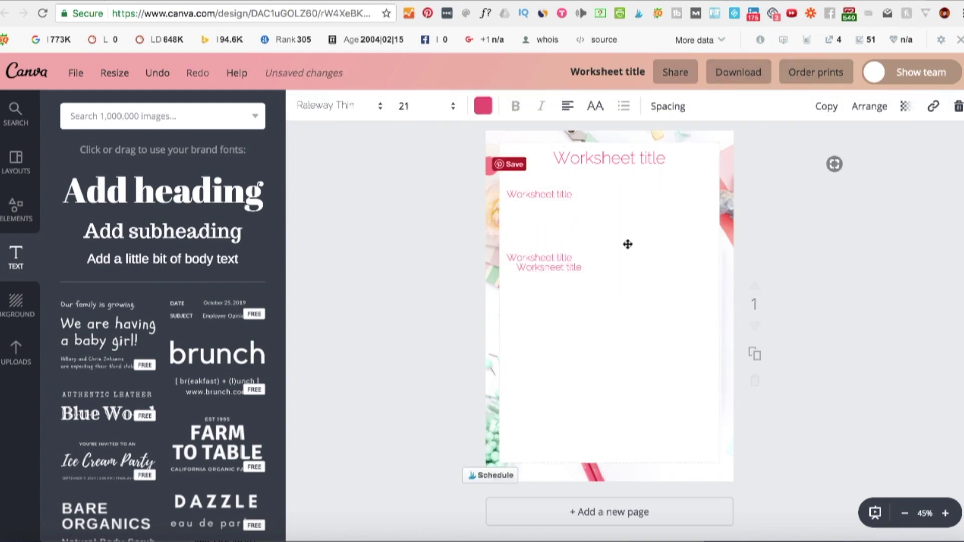
{"action": "left_click_drag", "start_coordinate": [547, 270], "coordinate": [550, 325]}
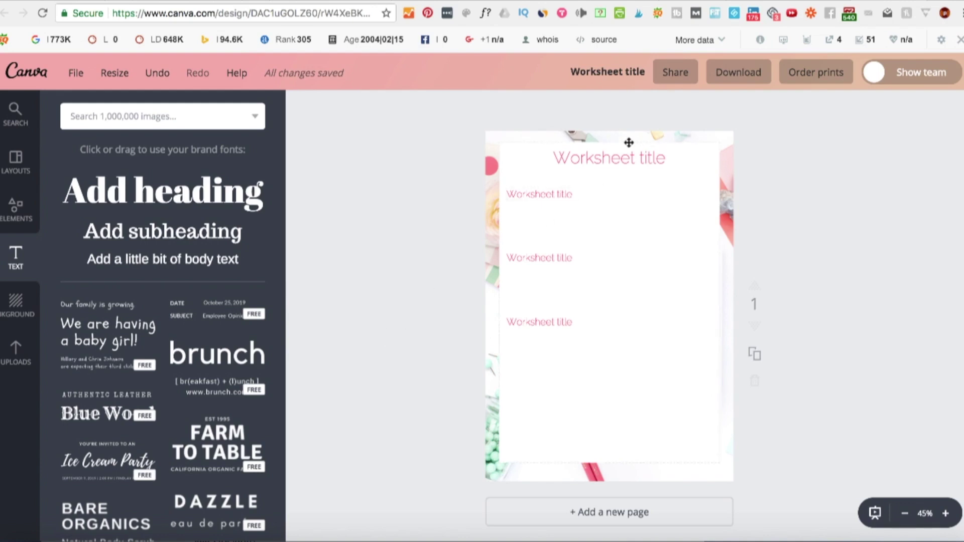
- Set the large heading's letter spacing to -40 and its line height to 1.06
{"action": "left_click", "coordinate": [616, 157]}
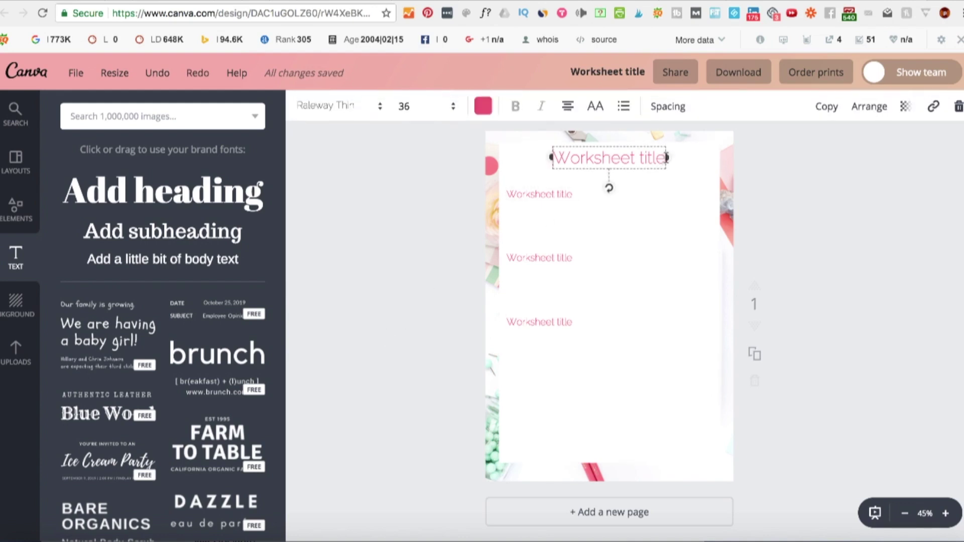
{"action": "left_click_drag", "start_coordinate": [653, 157], "coordinate": [562, 147]}
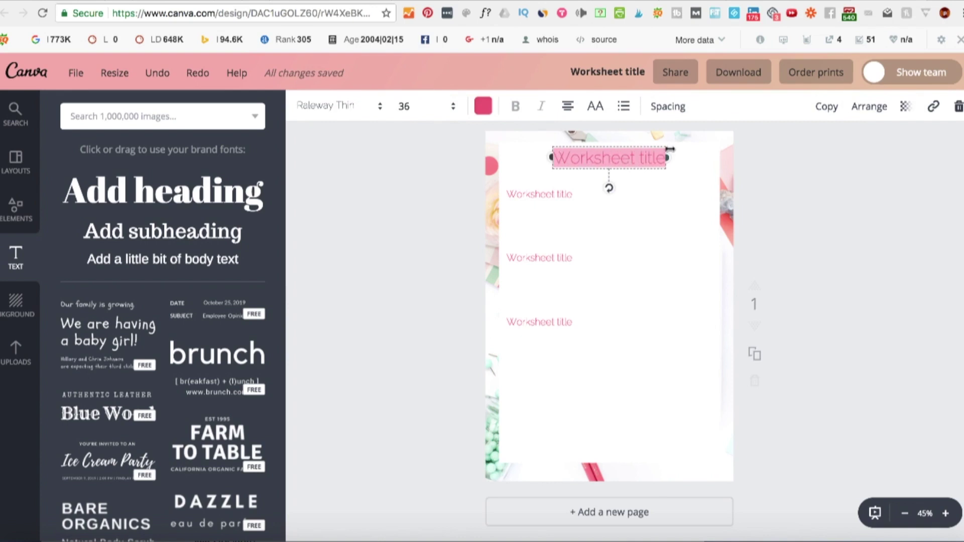
{"action": "left_click", "coordinate": [669, 107]}
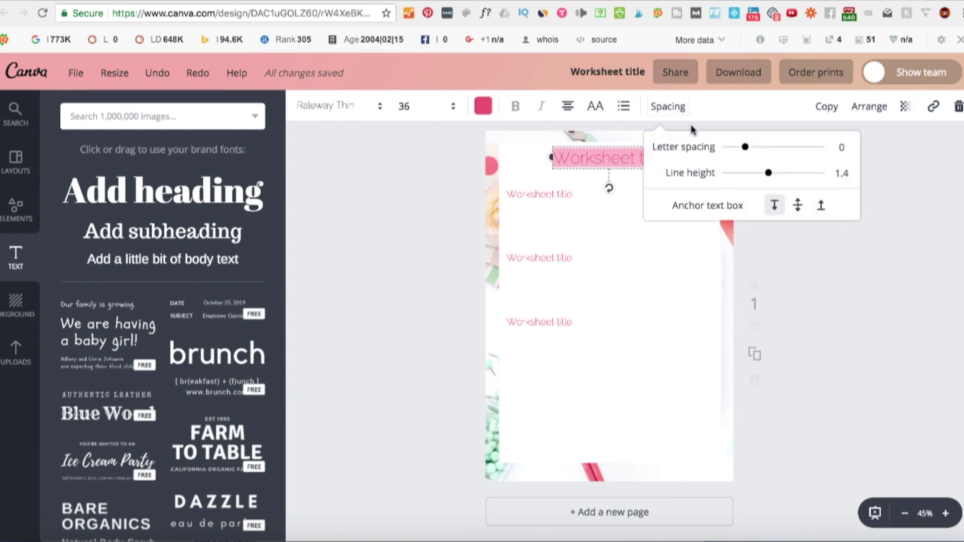
{"action": "mouse_move", "coordinate": [747, 148]}
{"action": "left_mouse_down"}
{"action": "mouse_move", "coordinate": [732, 147]}
{"action": "mouse_move", "coordinate": [741, 147]}
{"action": "left_mouse_up"}
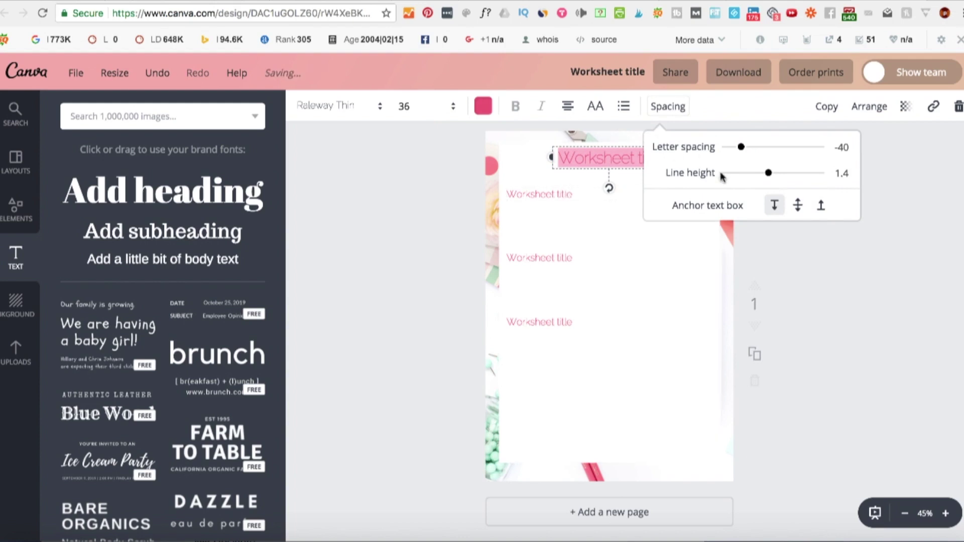
{"action": "mouse_move", "coordinate": [768, 173]}
{"action": "left_mouse_down"}
{"action": "mouse_move", "coordinate": [779, 173]}
{"action": "mouse_move", "coordinate": [752, 173]}
{"action": "left_mouse_up"}
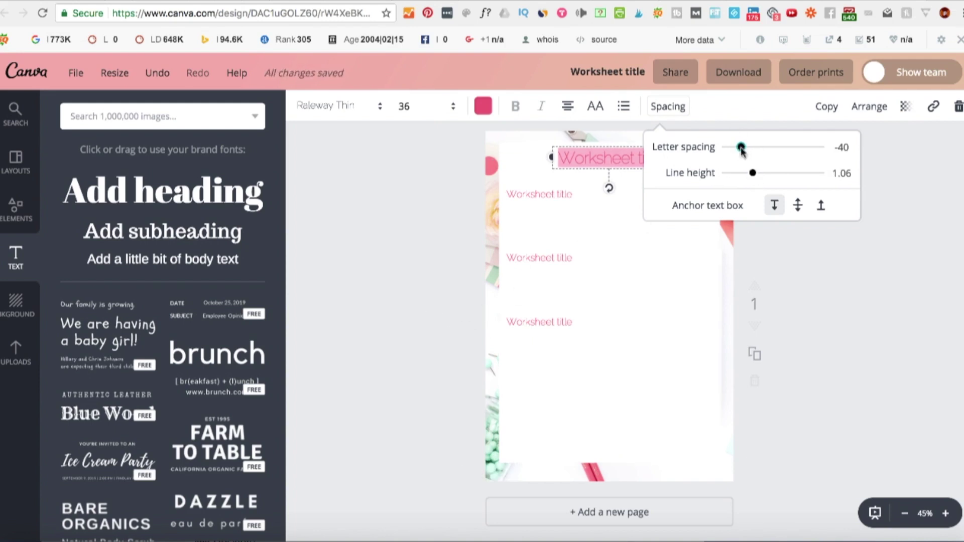
{"action": "left_click", "coordinate": [362, 350]}
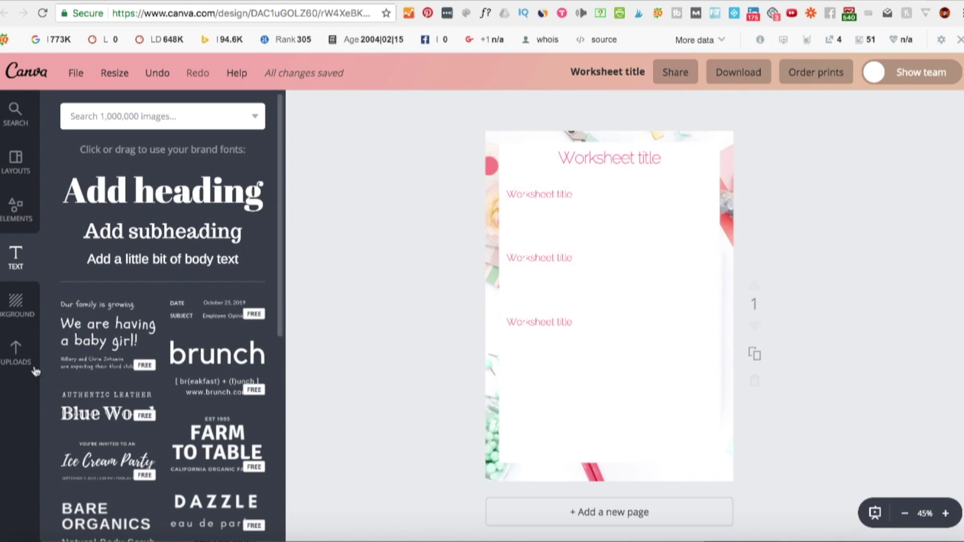
- Add a solid square shape and shorten it into a wide box between the first and second small labels
{"action": "left_click", "coordinate": [13, 216]}
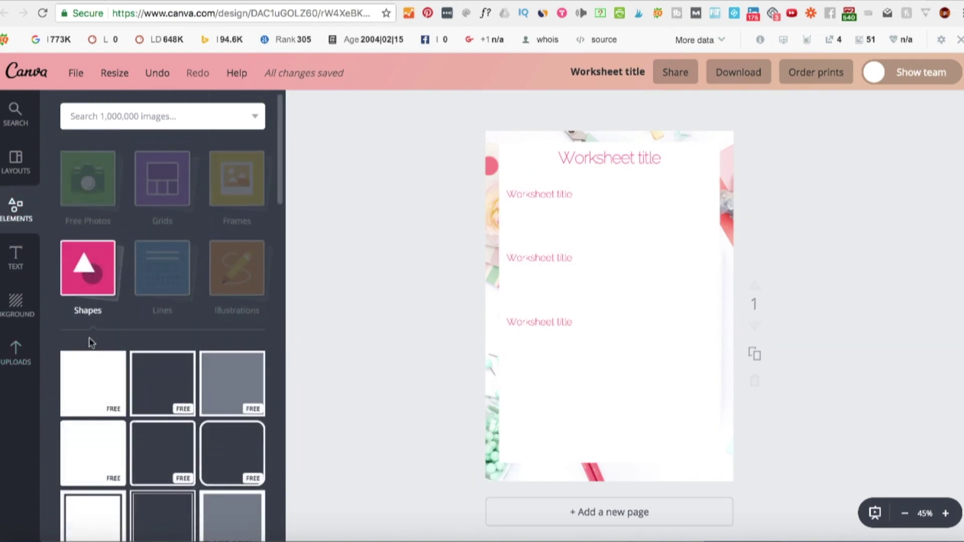
{"action": "left_click", "coordinate": [101, 383]}
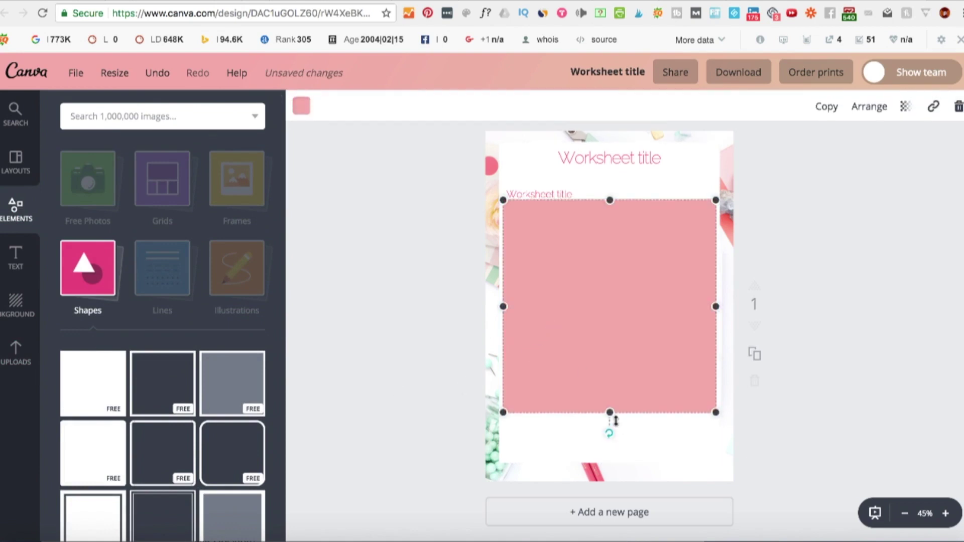
{"action": "left_click_drag", "start_coordinate": [609, 412], "coordinate": [658, 227]}
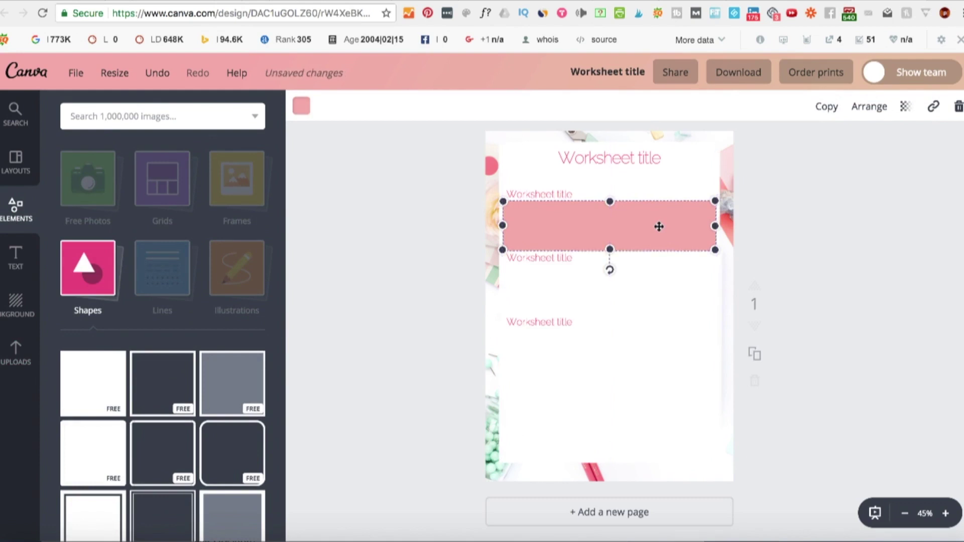
- Recolour the pink box with a custom very light grey, lighter than the default palette's light grey
{"action": "left_click", "coordinate": [303, 106]}
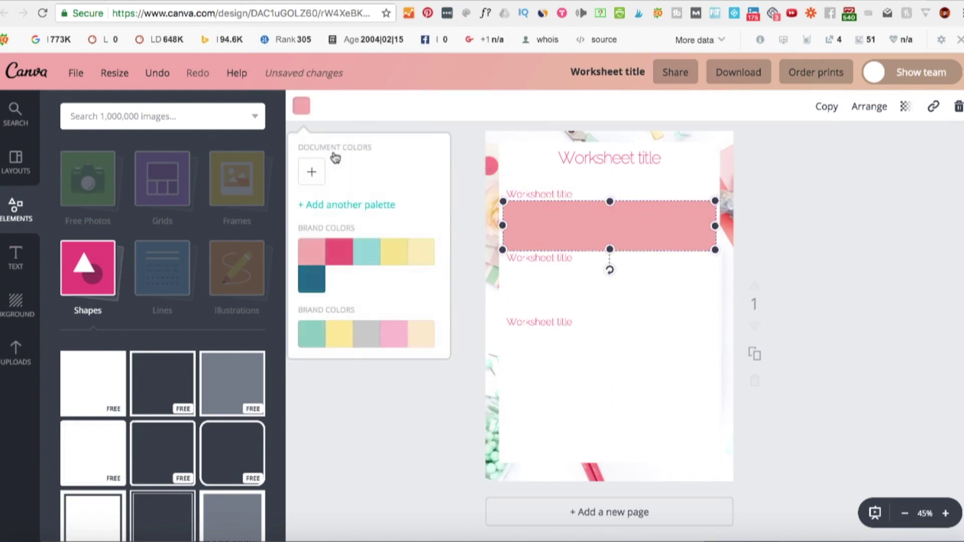
{"action": "scroll", "coordinate": [361, 211], "scroll_direction": "down", "scroll_amount": 5}
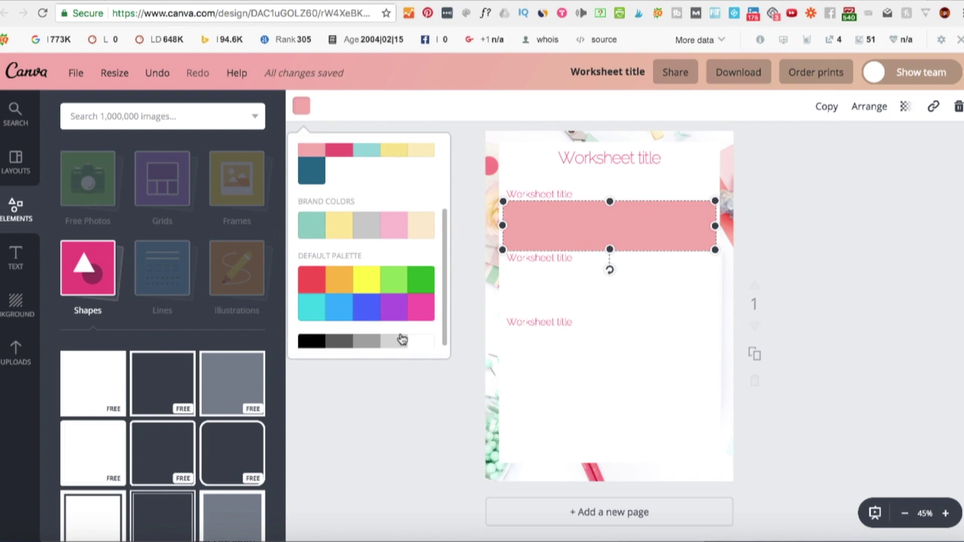
{"action": "left_click", "coordinate": [400, 342]}
{"action": "scroll", "coordinate": [352, 171], "scroll_direction": "up", "scroll_amount": 5}
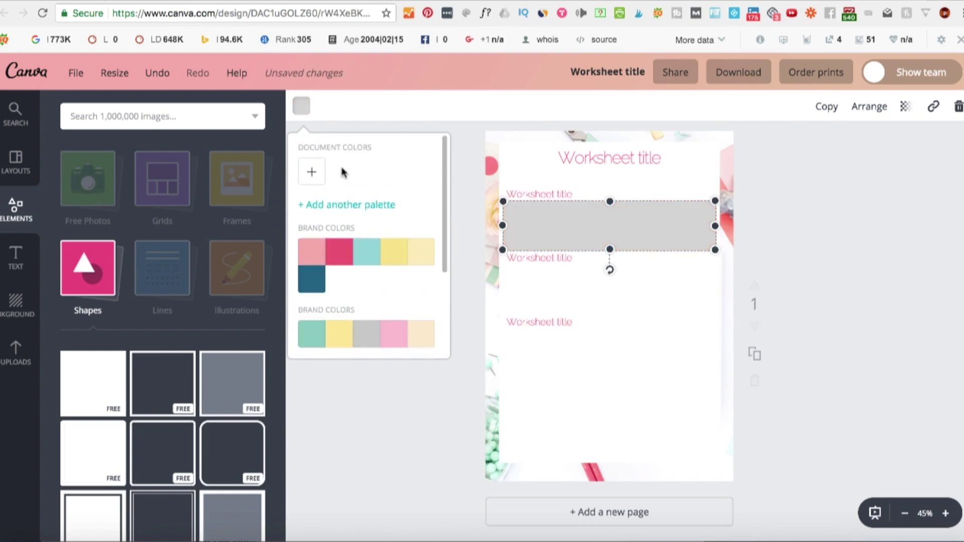
{"action": "left_click", "coordinate": [312, 173]}
{"action": "left_click", "coordinate": [344, 420]}
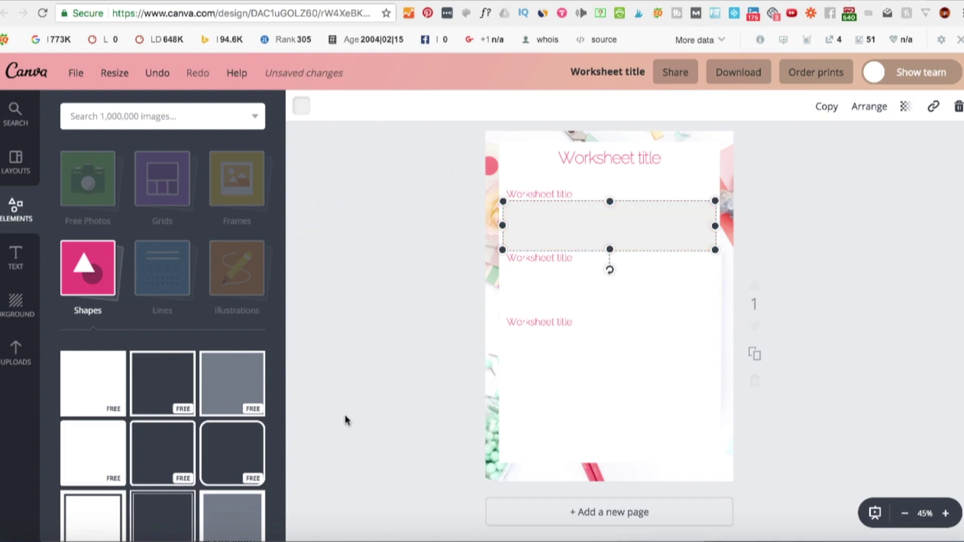
{"action": "left_click", "coordinate": [344, 420]}
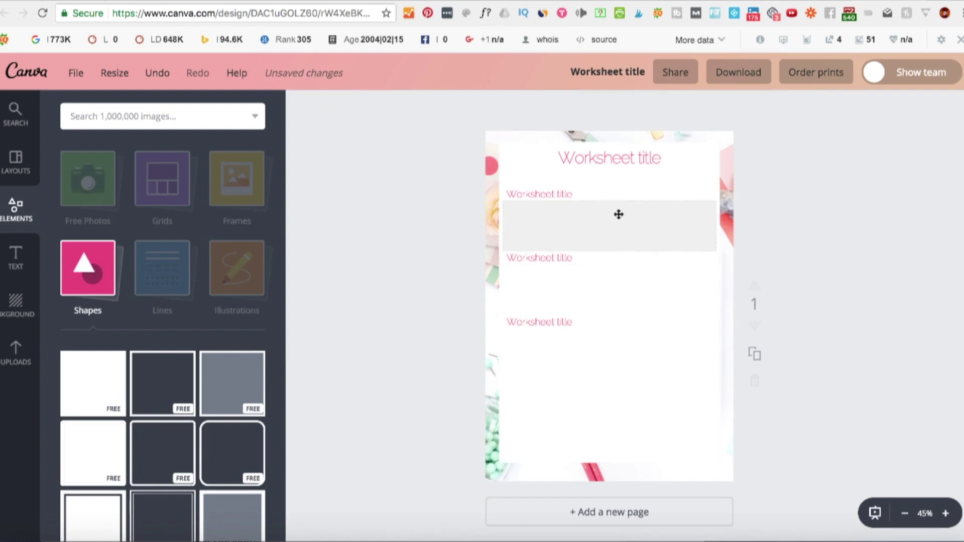
- Replace the text of the small label above the grey box with "Q1"
{"action": "left_click", "coordinate": [551, 192]}
{"action": "left_click_drag", "start_coordinate": [574, 194], "coordinate": [512, 194]}
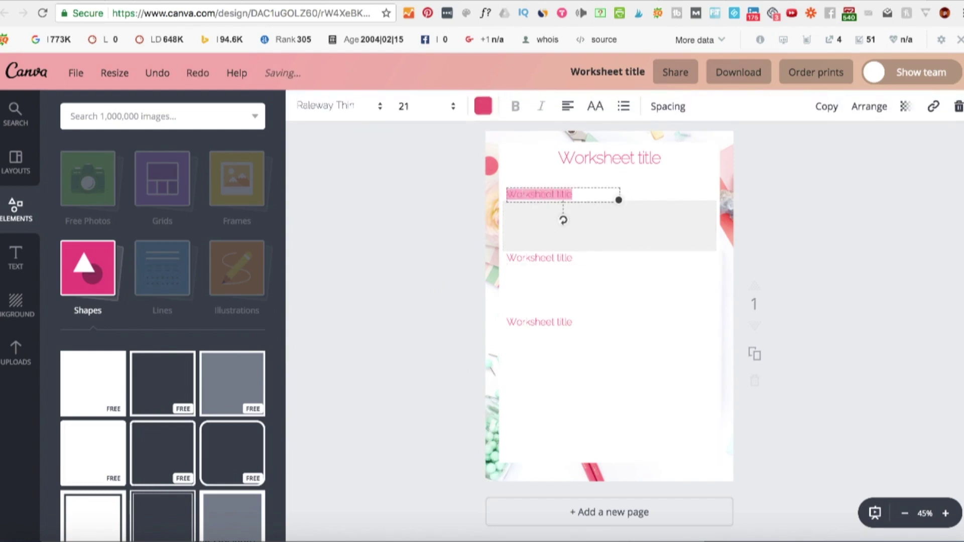
{"action": "type", "text": "Q1"}
{"action": "left_click", "coordinate": [445, 230]}
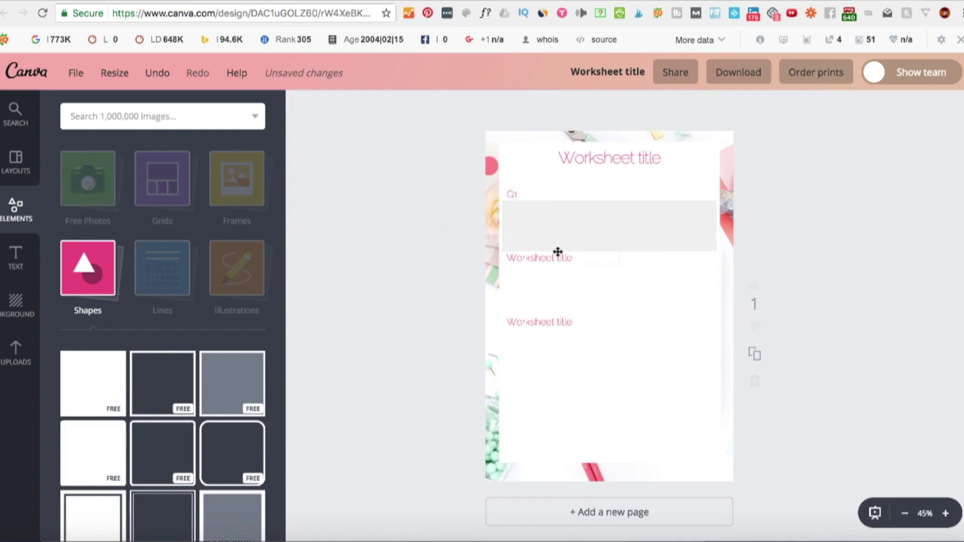
- Reduce the grey box's height from its lower edge and position the second small label just below it
{"action": "left_click_drag", "start_coordinate": [554, 255], "coordinate": [554, 265]}
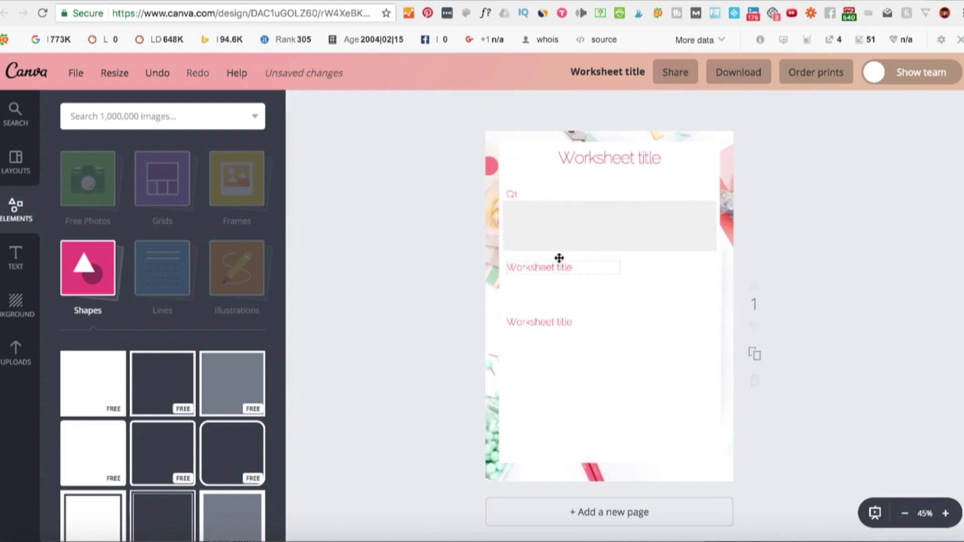
{"action": "left_click", "coordinate": [600, 231]}
{"action": "left_click_drag", "start_coordinate": [610, 252], "coordinate": [610, 235]}
{"action": "left_click", "coordinate": [426, 252]}
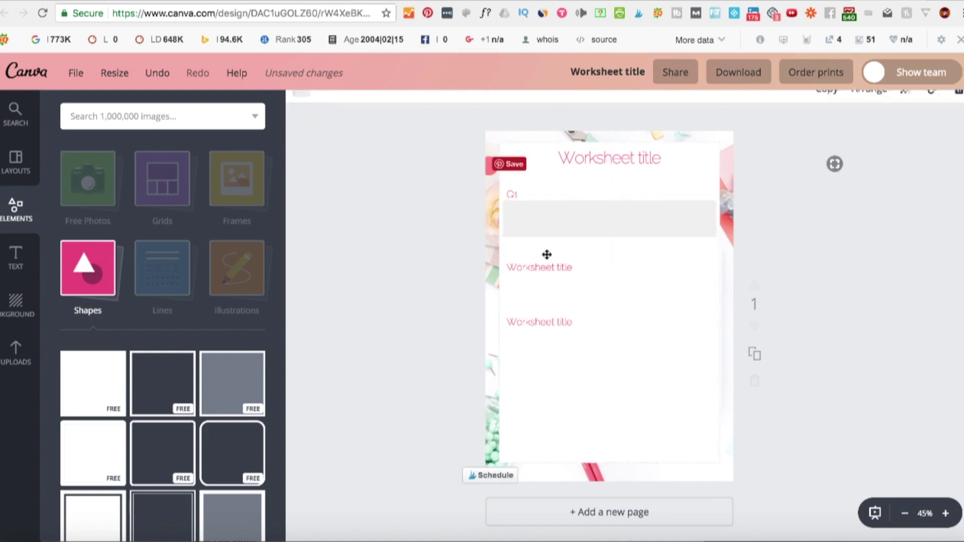
{"action": "left_click_drag", "start_coordinate": [537, 266], "coordinate": [535, 251]}
- Duplicate the grey box twice and place one copy beneath each of the two remaining "Worksheet title" labels
{"action": "left_click", "coordinate": [565, 217]}
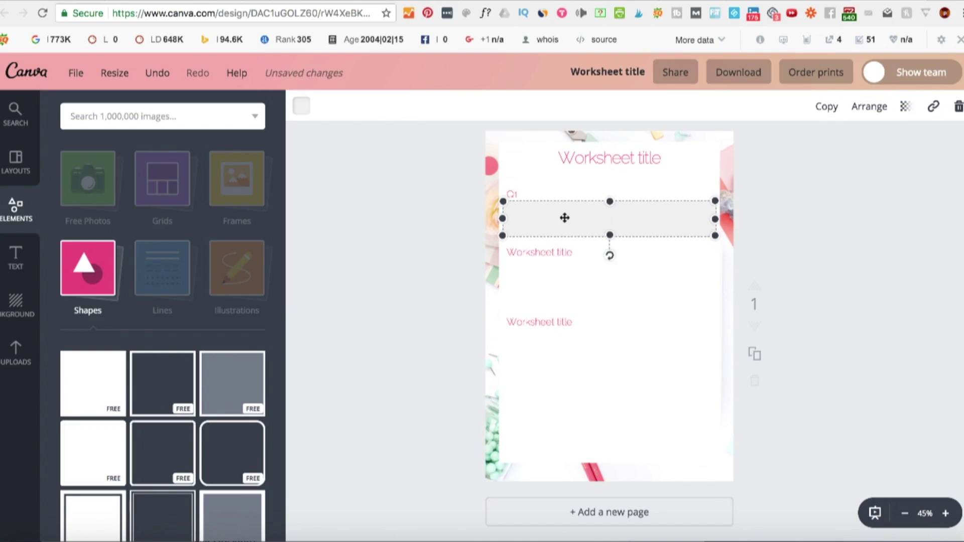
{"action": "left_click", "coordinate": [826, 107]}
{"action": "left_click_drag", "start_coordinate": [645, 230], "coordinate": [617, 351]}
{"action": "left_click", "coordinate": [826, 106]}
{"action": "left_click", "coordinate": [803, 271]}
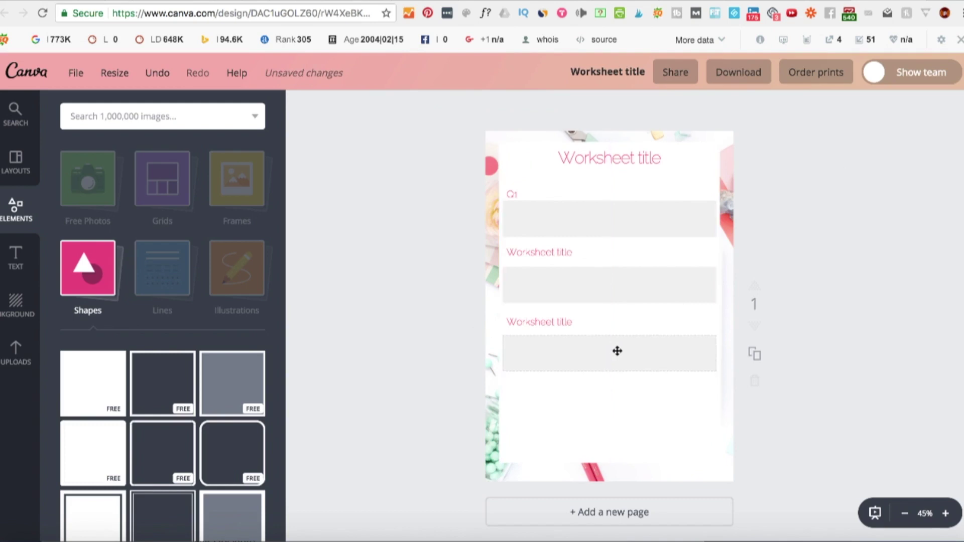
- Narrow the lowest grey box from its left side and move the third label down beside it
{"action": "left_click", "coordinate": [515, 343]}
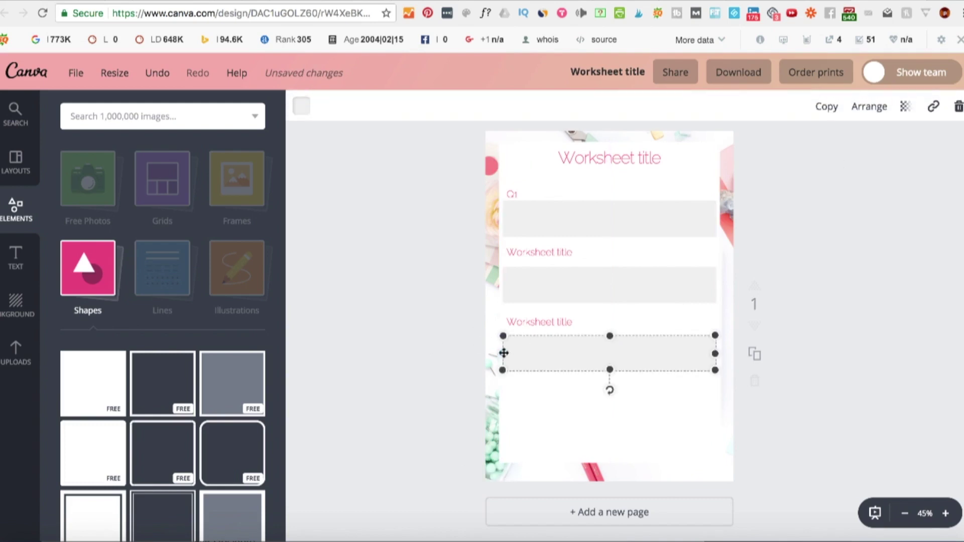
{"action": "left_click_drag", "start_coordinate": [504, 353], "coordinate": [578, 352]}
{"action": "left_click", "coordinate": [631, 353]}
{"action": "left_click", "coordinate": [871, 355]}
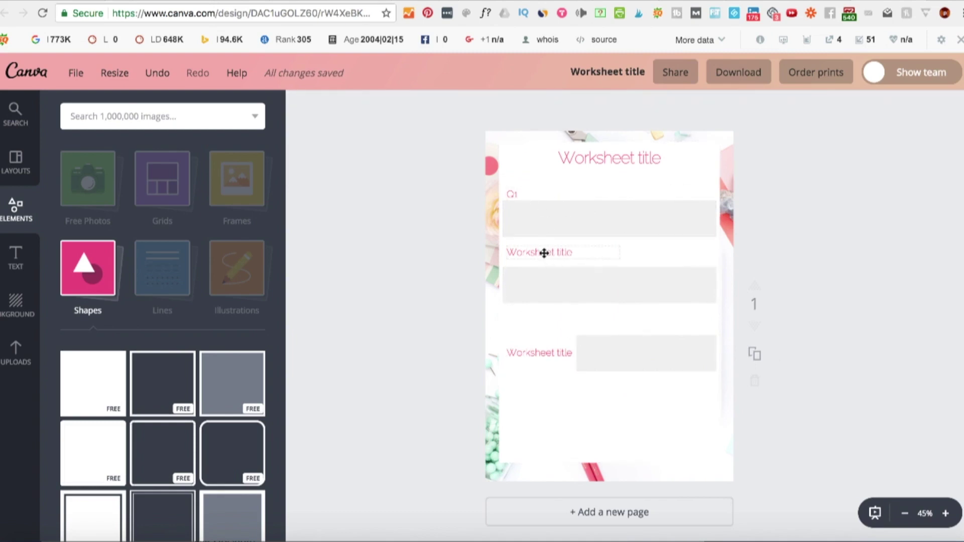
- Move the second and third labels and their grey boxes up to tighten the spacing, centring the third label vertically beside its box
{"action": "mouse_move", "coordinate": [544, 251]}
{"action": "left_mouse_down"}
{"action": "mouse_move", "coordinate": [548, 273]}
{"action": "mouse_move", "coordinate": [544, 254]}
{"action": "left_mouse_up"}
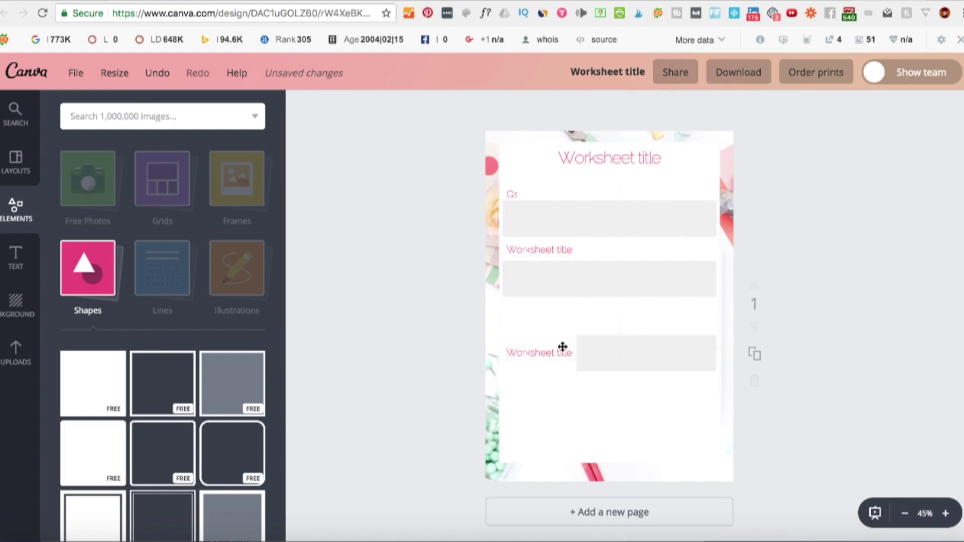
{"action": "left_click", "coordinate": [562, 346]}
{"action": "left_click", "coordinate": [464, 357]}
{"action": "left_click_drag", "start_coordinate": [564, 348], "coordinate": [555, 318]}
{"action": "left_click_drag", "start_coordinate": [636, 355], "coordinate": [661, 338]}
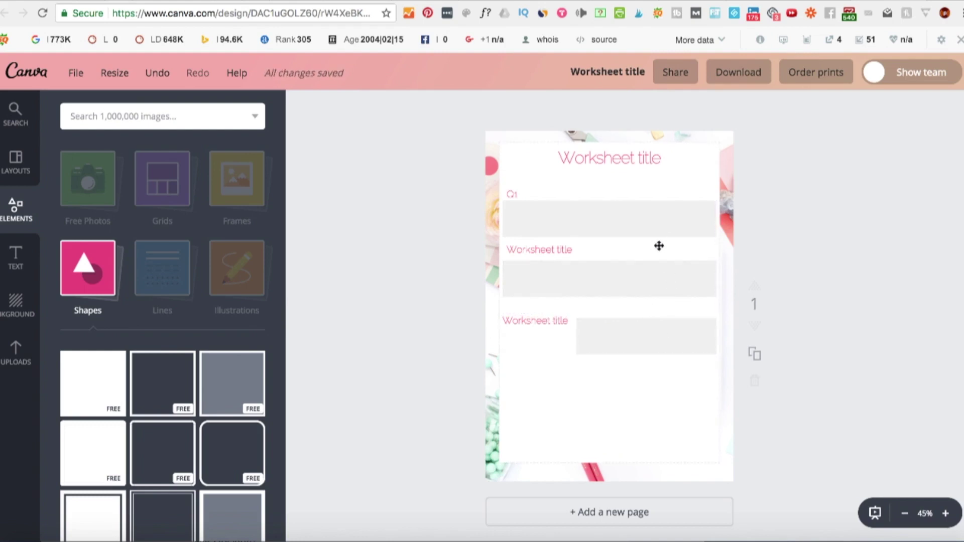
{"action": "left_click_drag", "start_coordinate": [536, 320], "coordinate": [536, 336]}
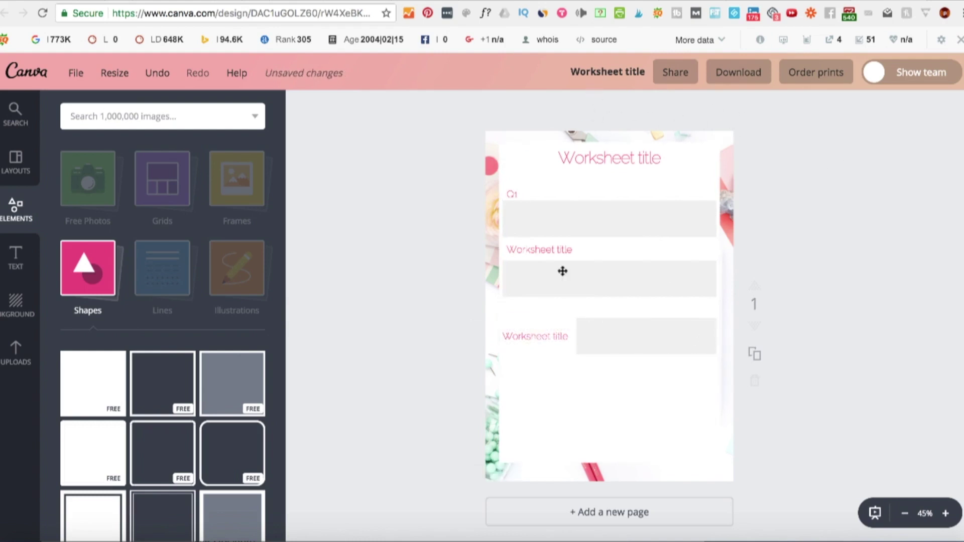
- Format the small label beside the lowest grey box as a bulleted item, leaving the main heading without a bullet
{"action": "left_click", "coordinate": [657, 160]}
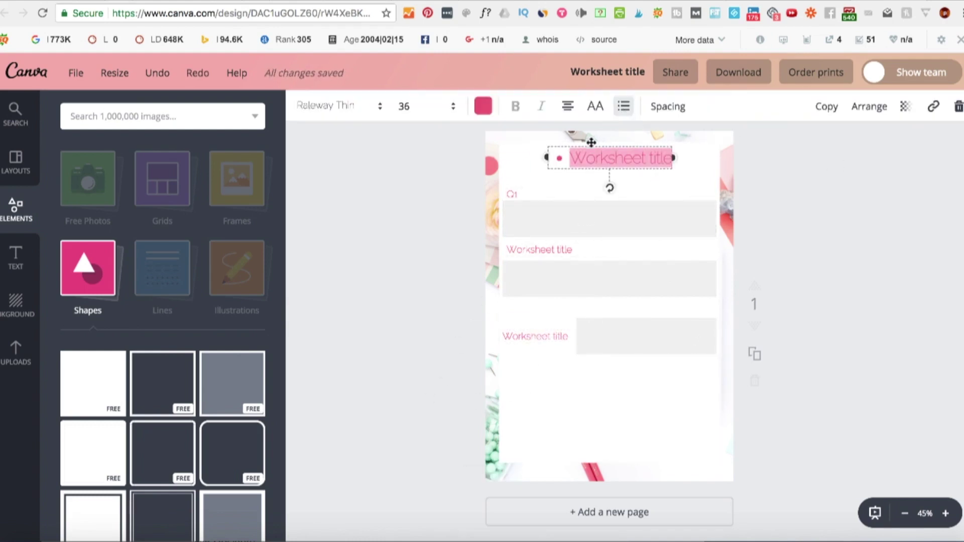
{"action": "left_click", "coordinate": [623, 105]}
{"action": "left_click", "coordinate": [536, 335]}
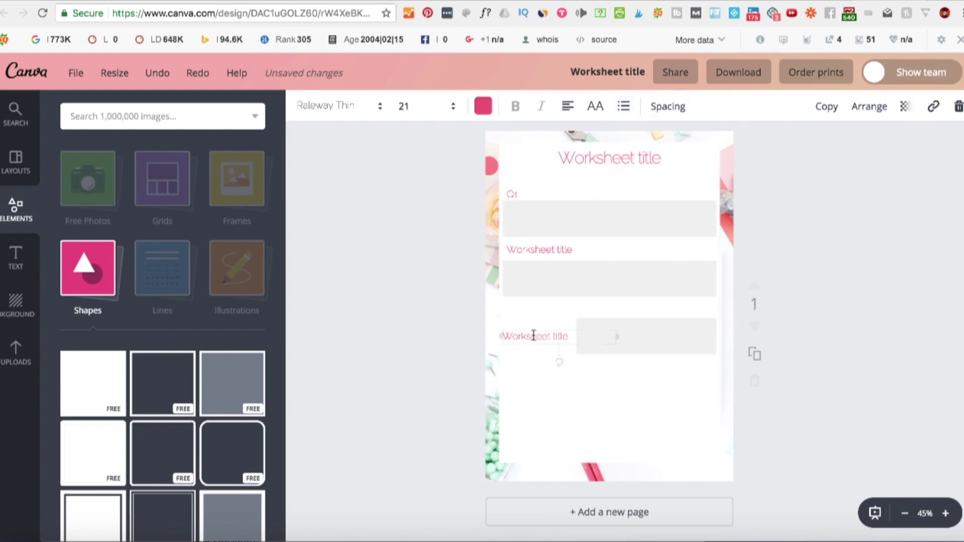
{"action": "left_click", "coordinate": [623, 106]}
- Narrow the lowest grey box to clear the bulleted label and reduce it to a thin strip centred on that label
{"action": "left_click", "coordinate": [580, 333]}
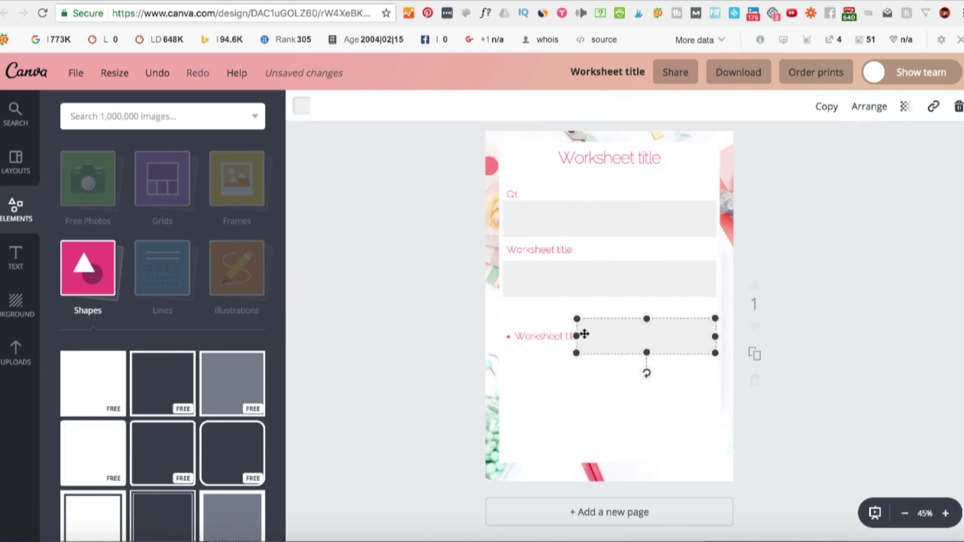
{"action": "left_click_drag", "start_coordinate": [581, 333], "coordinate": [592, 334]}
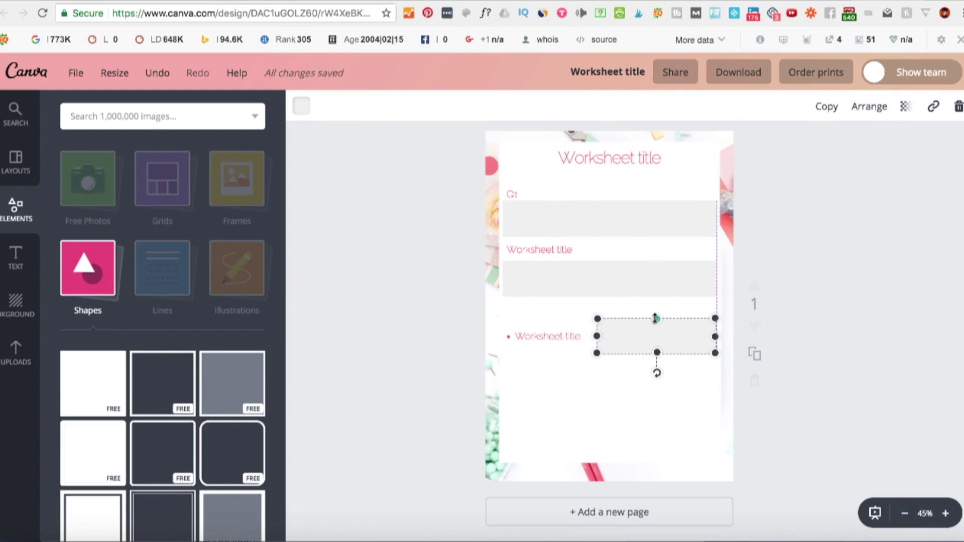
{"action": "left_click_drag", "start_coordinate": [656, 318], "coordinate": [652, 331]}
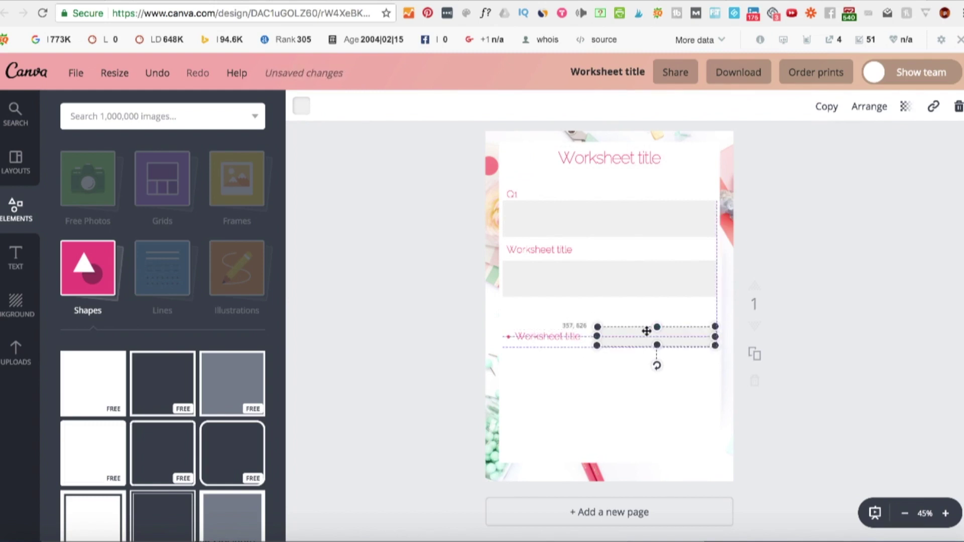
{"action": "left_click", "coordinate": [852, 340]}
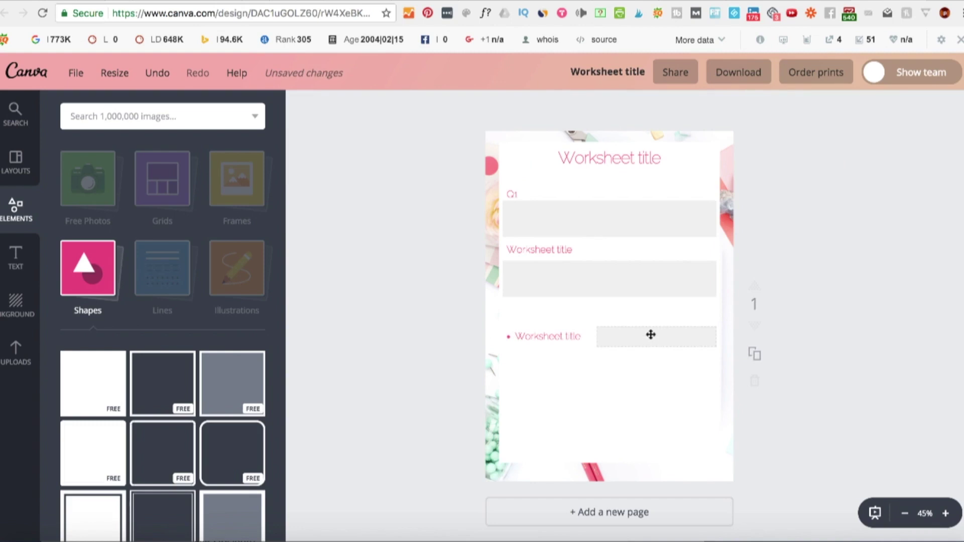
{"action": "left_click_drag", "start_coordinate": [651, 334], "coordinate": [650, 335]}
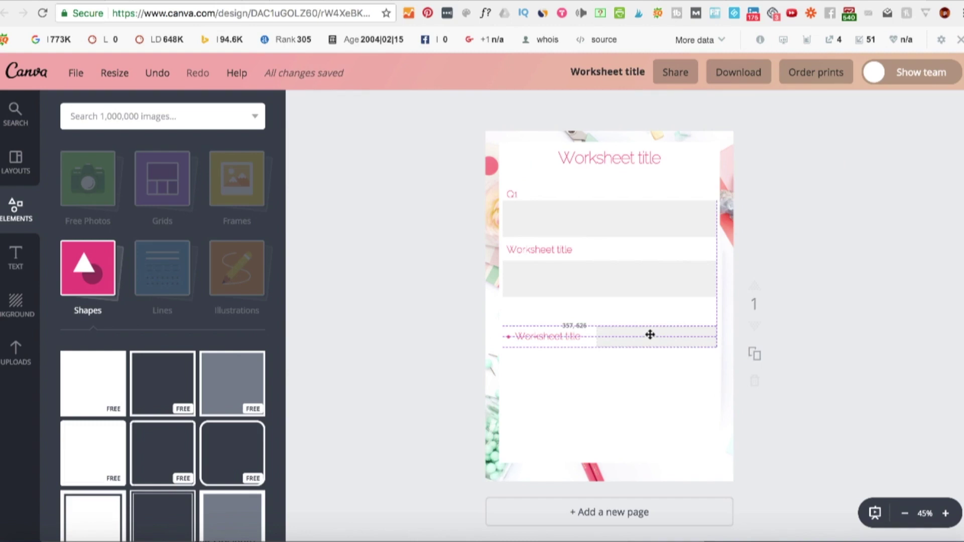
{"action": "left_click_drag", "start_coordinate": [650, 335], "coordinate": [650, 335]}
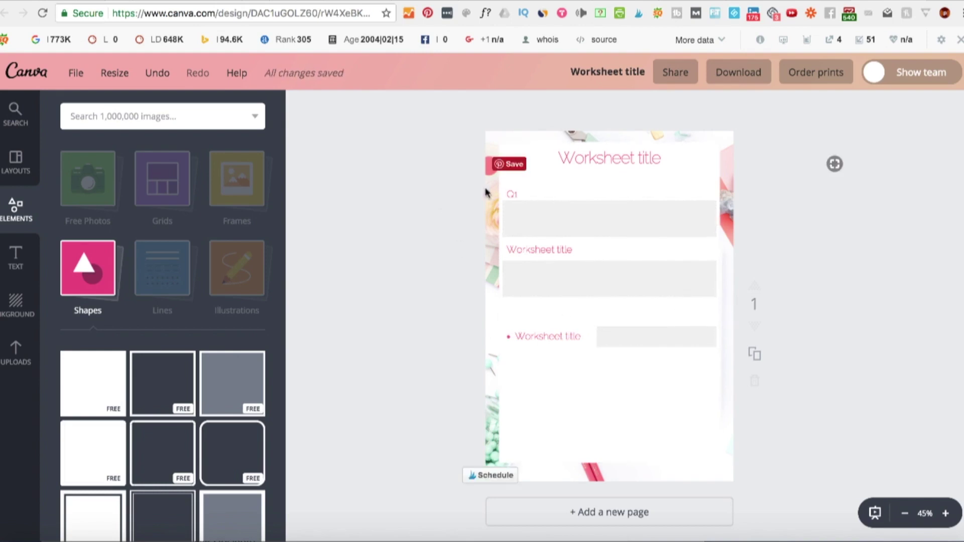
- Add a subheading text box reading "©2018 You Baby me Mummy", inserting the copyright sign from the system character picker
{"action": "left_click", "coordinate": [15, 255]}
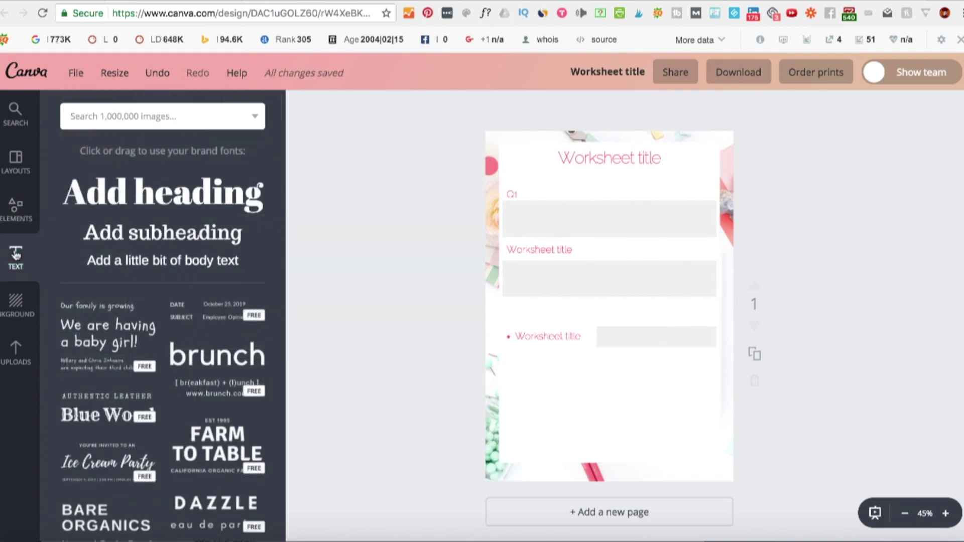
{"action": "left_click", "coordinate": [185, 236]}
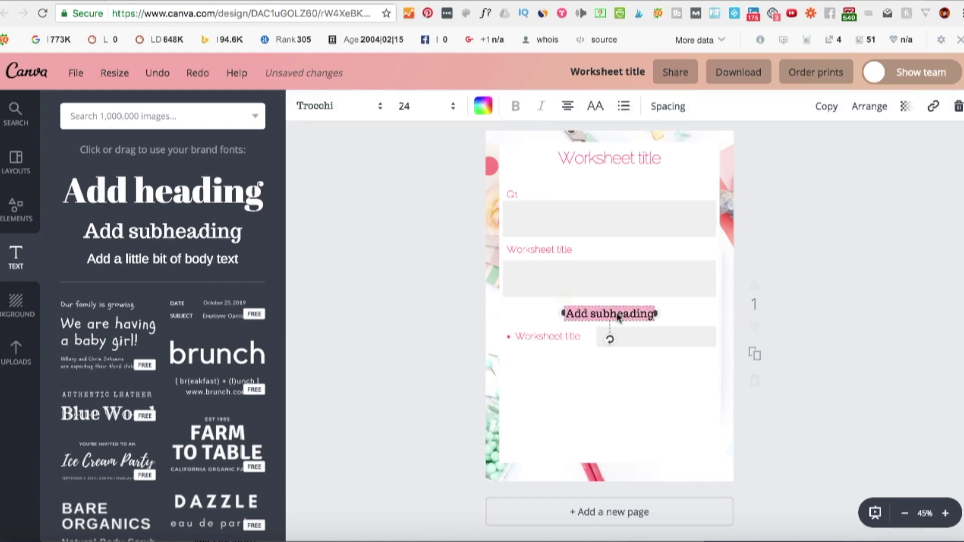
{"action": "key", "text": "ctrl+super+space"}
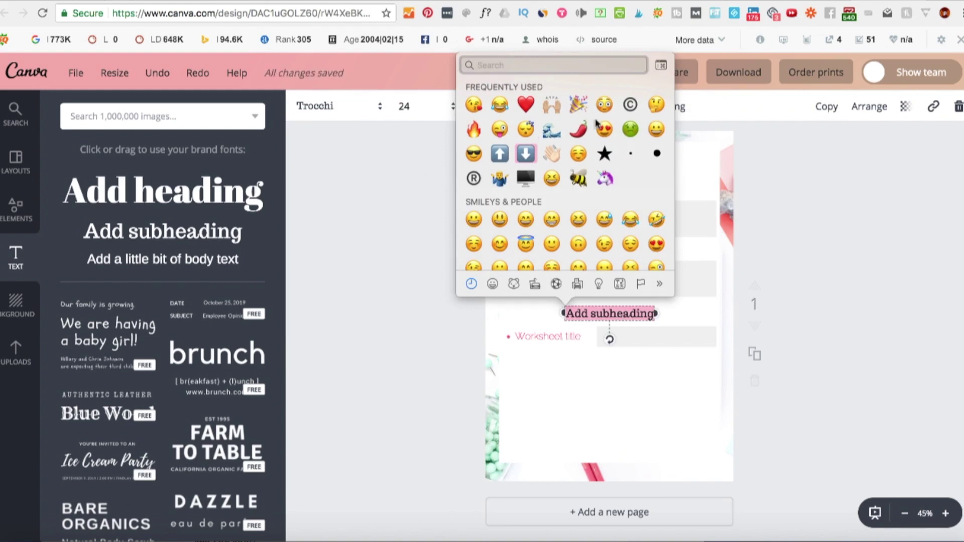
{"action": "left_click", "coordinate": [630, 106]}
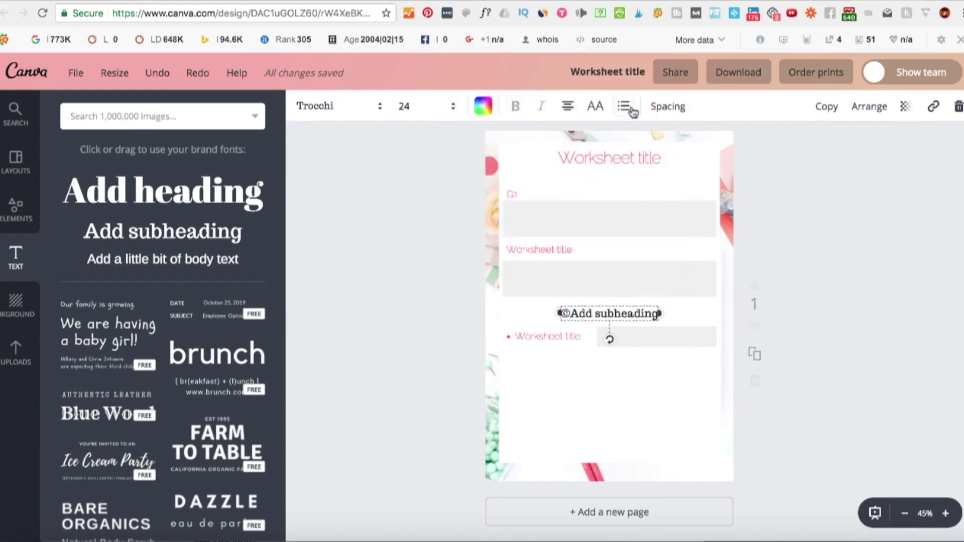
{"action": "left_click_drag", "start_coordinate": [569, 313], "coordinate": [656, 315]}
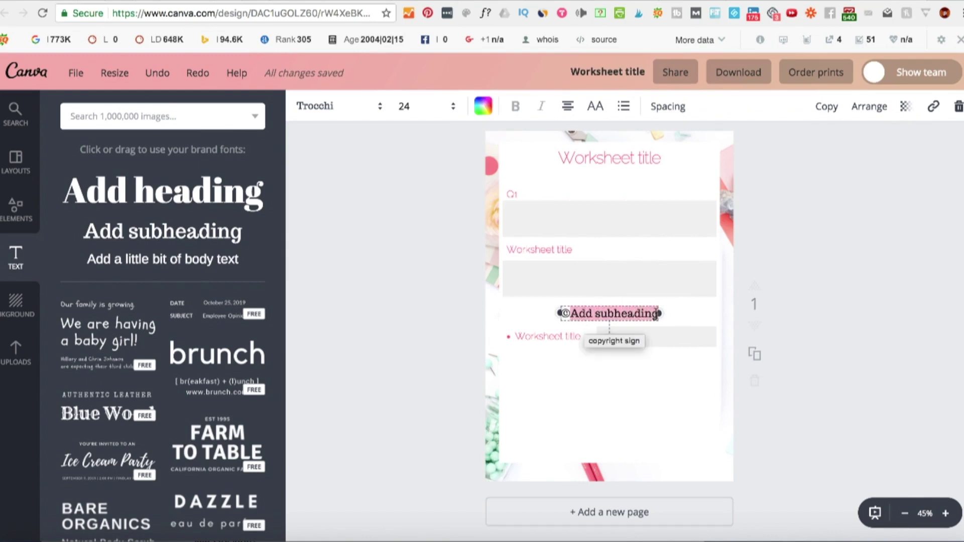
{"action": "type", "text": "20"}
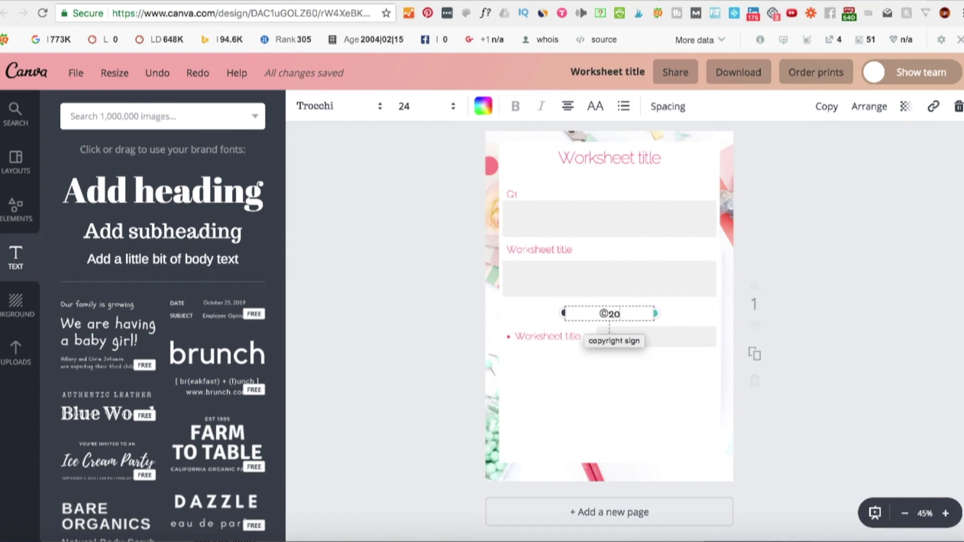
{"action": "type", "text": "18 You Baby me Mummy"}
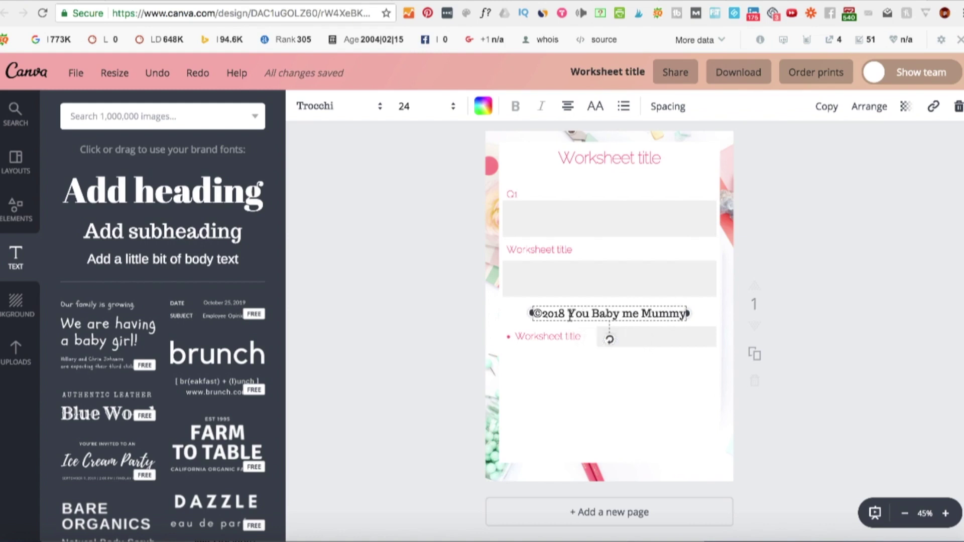
- Set the copyright line to size 14 in the Raleway Thin font
{"action": "left_click_drag", "start_coordinate": [536, 310], "coordinate": [687, 319]}
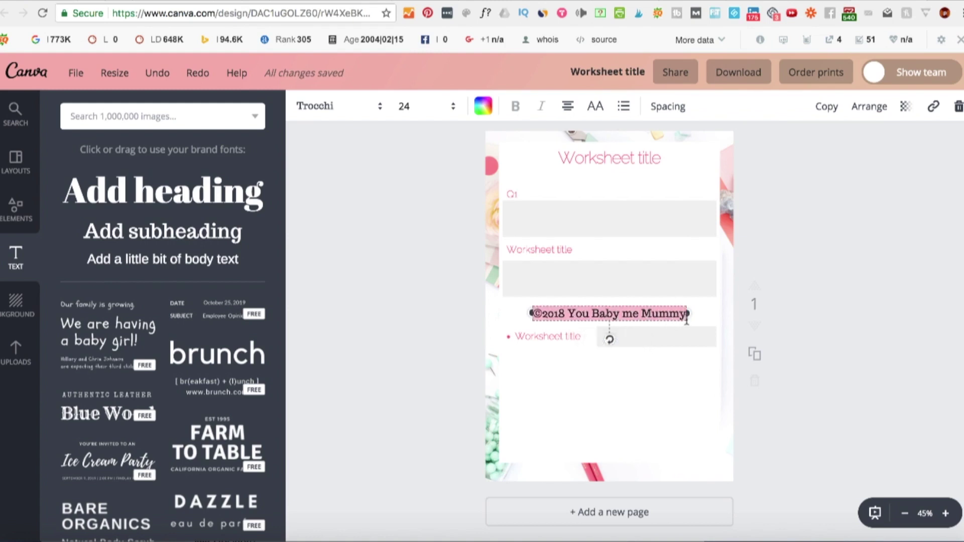
{"action": "left_click", "coordinate": [430, 108]}
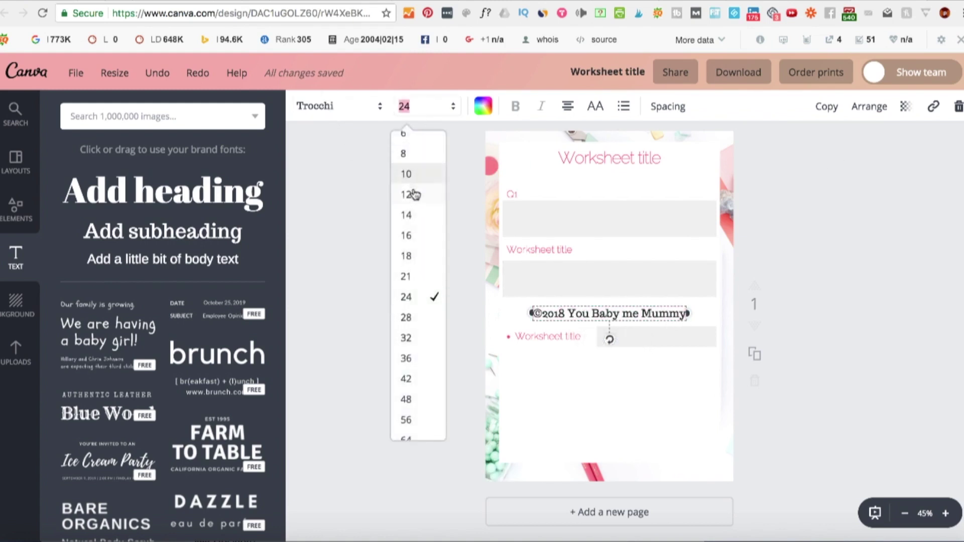
{"action": "left_click", "coordinate": [408, 216]}
{"action": "left_click", "coordinate": [350, 112]}
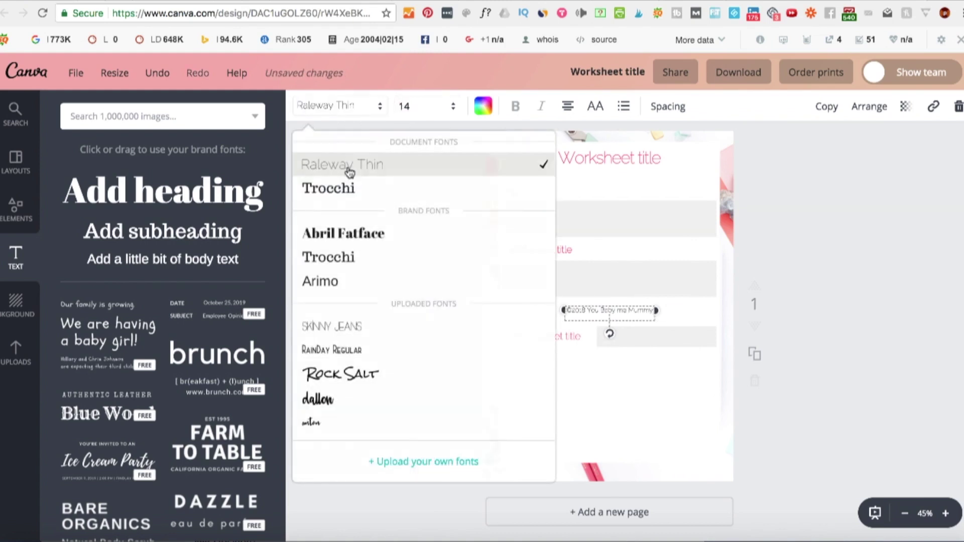
{"action": "left_click", "coordinate": [347, 165]}
{"action": "left_click", "coordinate": [854, 320]}
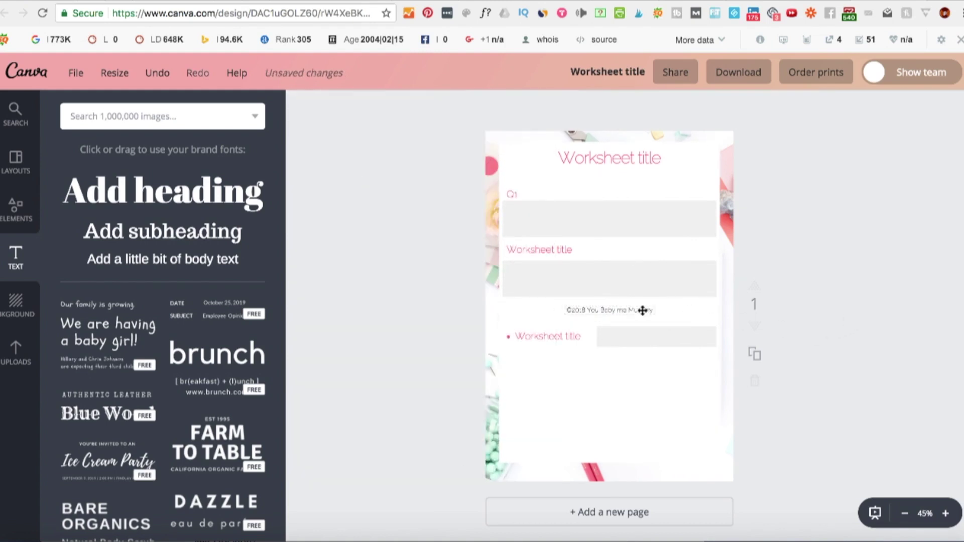
- Capitalise "Me" in the copyright line and move the line to the lower-right corner of the page
{"action": "mouse_move", "coordinate": [641, 310]}
{"action": "left_mouse_down"}
{"action": "mouse_move", "coordinate": [641, 334]}
{"action": "mouse_move", "coordinate": [644, 310]}
{"action": "left_mouse_up"}
{"action": "left_click", "coordinate": [618, 309]}
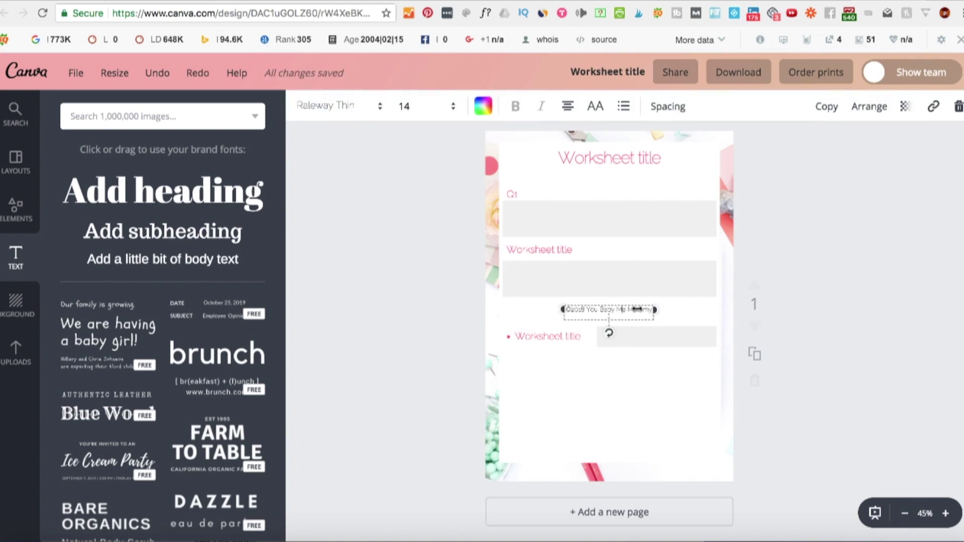
{"action": "left_click", "coordinate": [822, 347]}
{"action": "left_click_drag", "start_coordinate": [577, 308], "coordinate": [657, 472]}
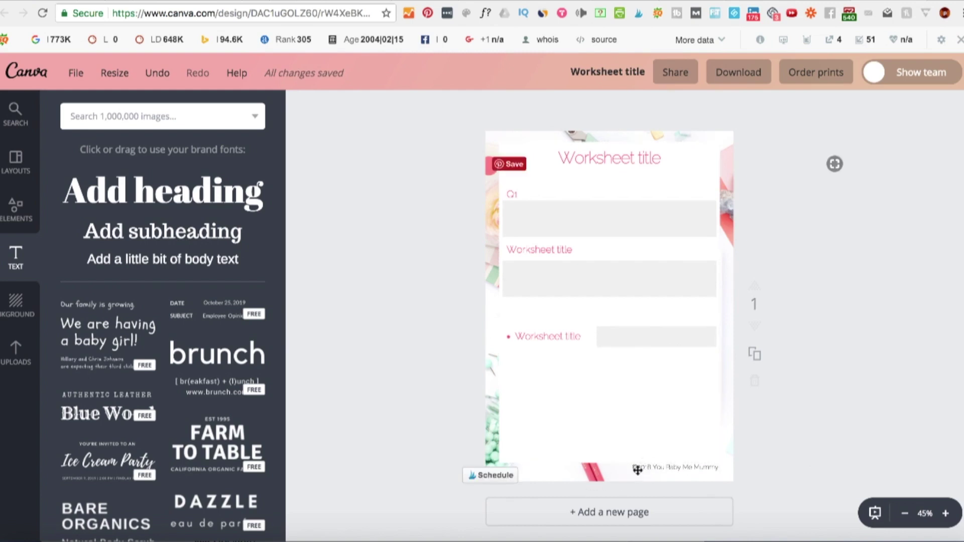
{"action": "left_click", "coordinate": [655, 467]}
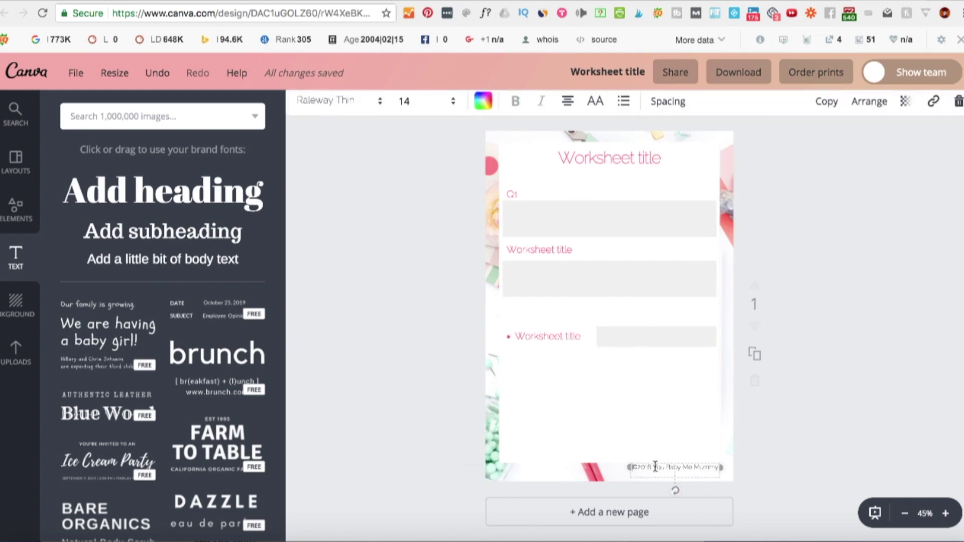
{"action": "type", "text": "Hi  Here's your free cheat sheet How to rock live video Cheatsheet  Use this to plan, stay on track and rock your live video!"}
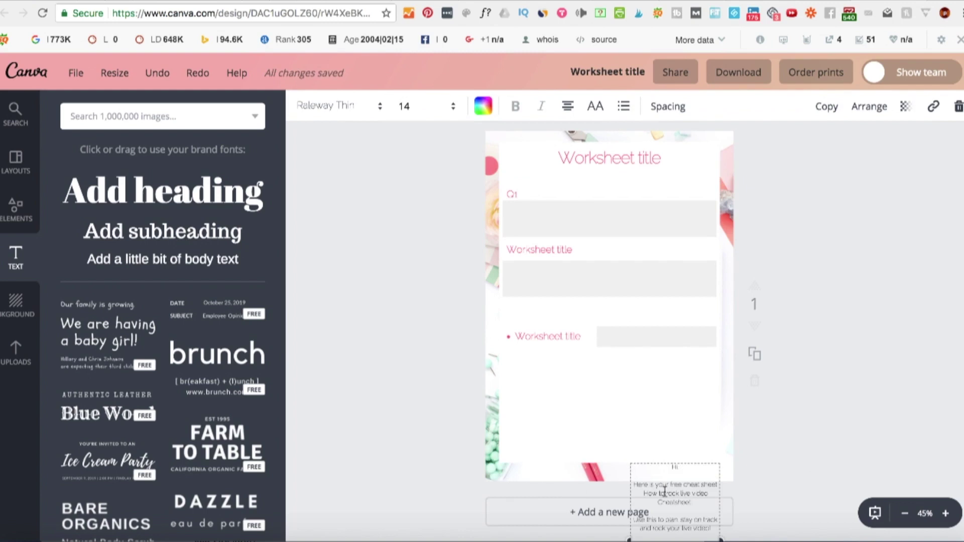
{"action": "key", "text": "ctrl+z"}
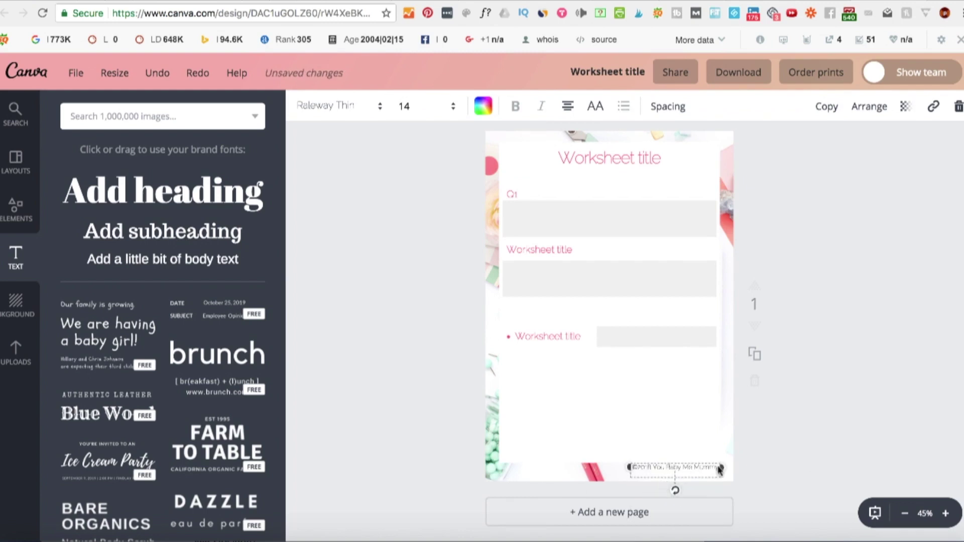
- Duplicate the copyright line, move the copy to the page's lower-left corner and replace its text with "url"
{"action": "left_click", "coordinate": [833, 108]}
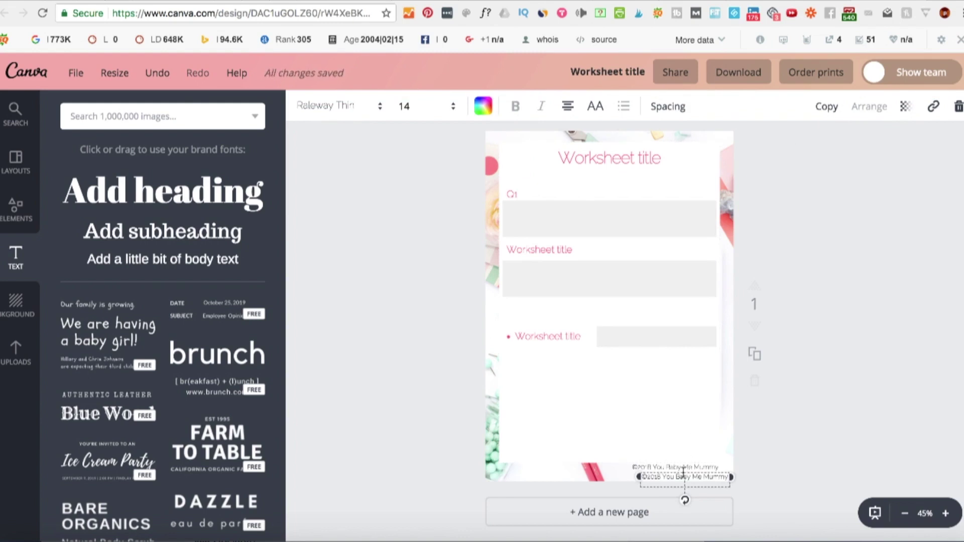
{"action": "left_click", "coordinate": [828, 447]}
{"action": "left_click_drag", "start_coordinate": [703, 475], "coordinate": [502, 465]}
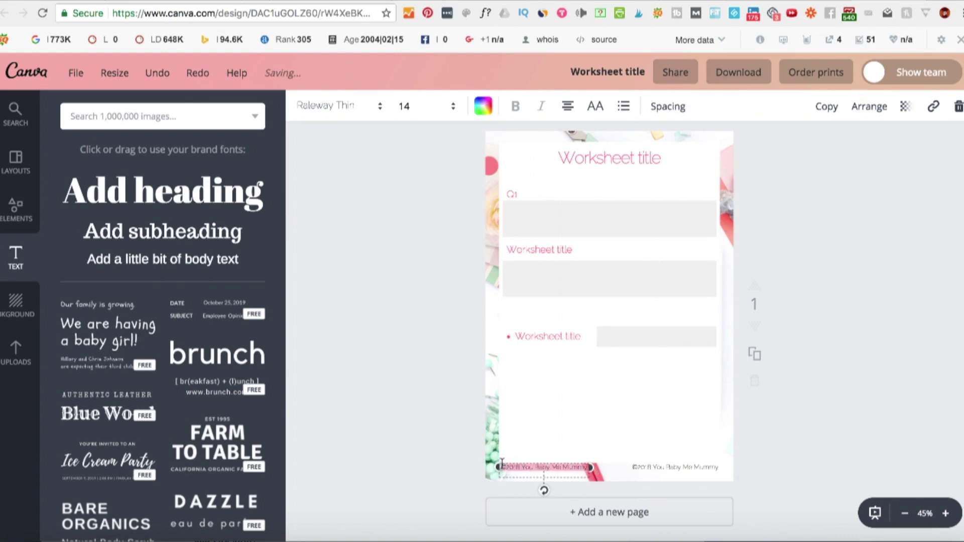
{"action": "key", "text": "BackSpace"}
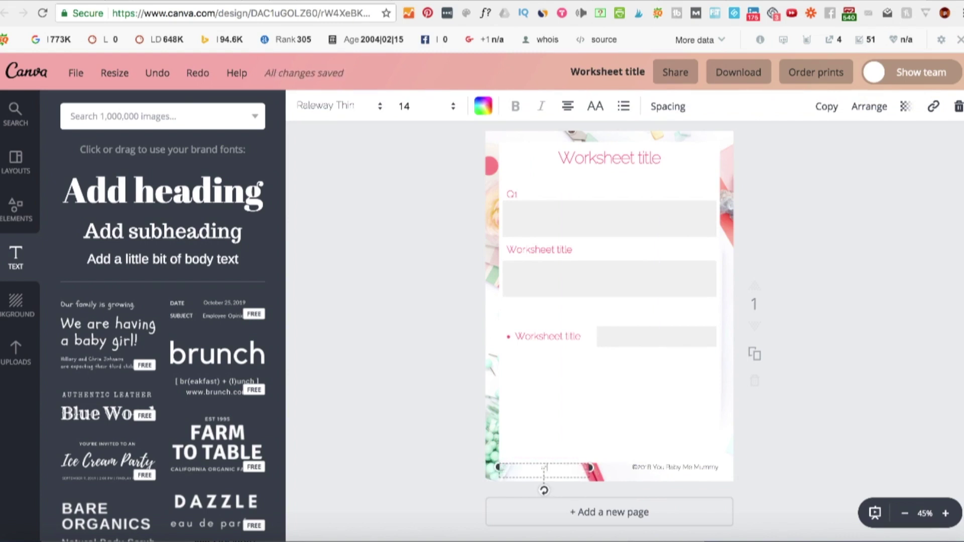
{"action": "left_click", "coordinate": [606, 441]}
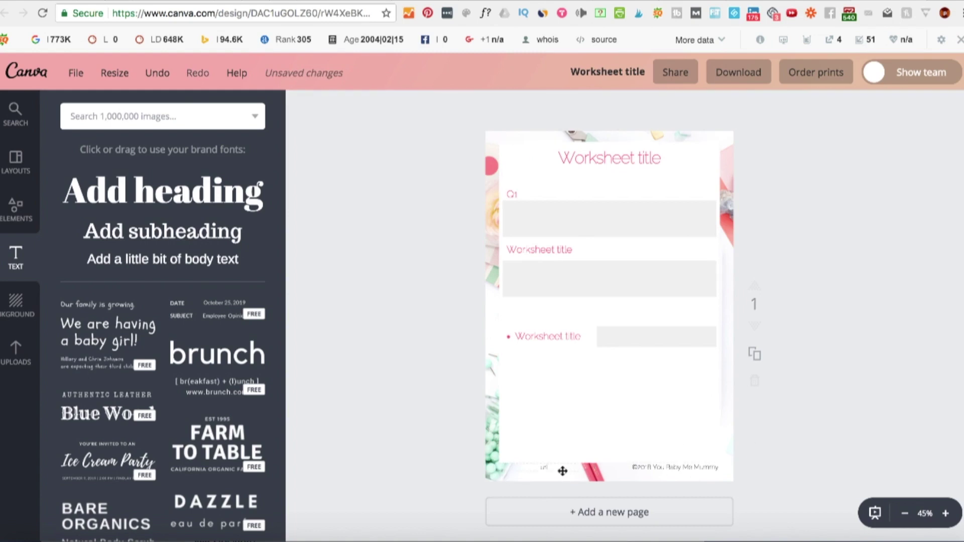
- Left-align the short placeholder text in the page's lower-left corner
{"action": "left_click", "coordinate": [556, 467]}
{"action": "left_click", "coordinate": [568, 106]}
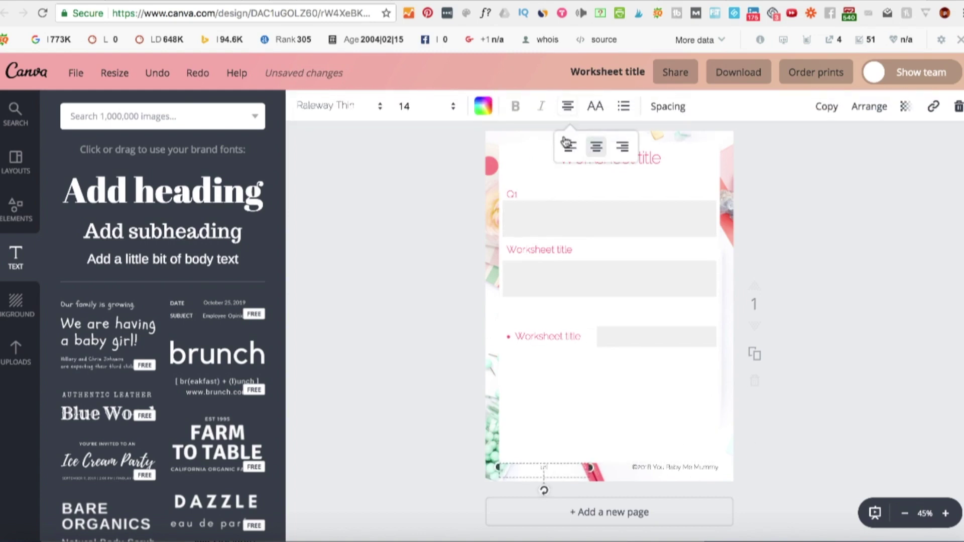
{"action": "left_click", "coordinate": [569, 147]}
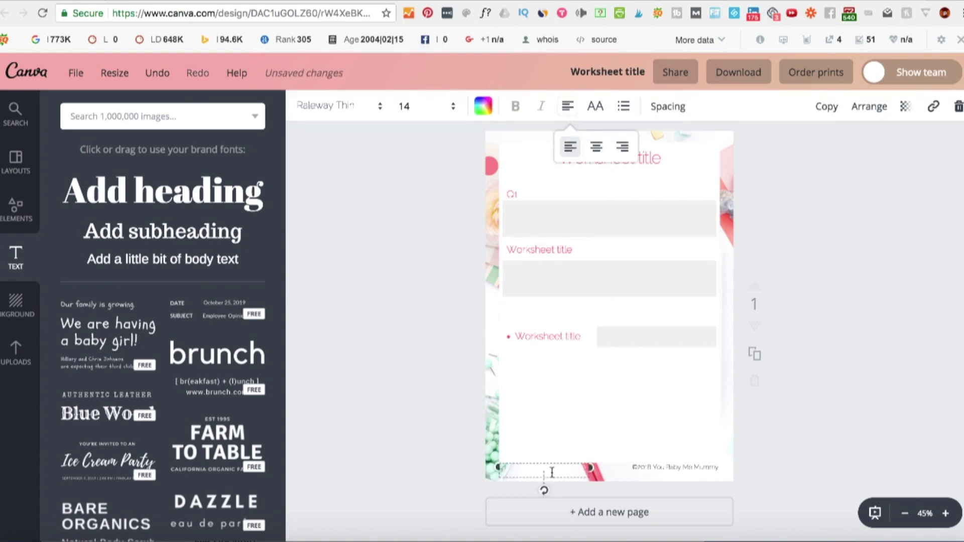
{"action": "left_click", "coordinate": [498, 467]}
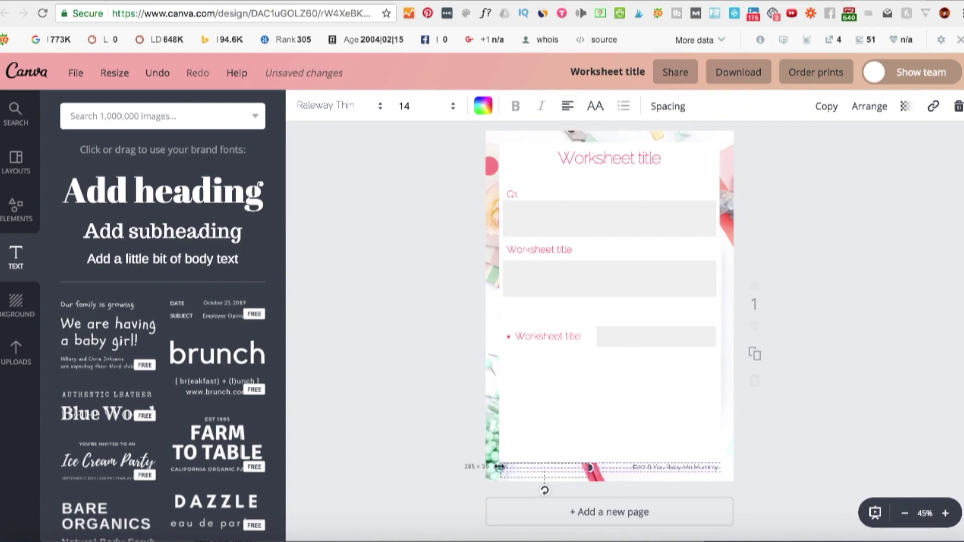
- Right-align the copyright line in the page's lower-right corner
{"action": "left_click", "coordinate": [713, 470]}
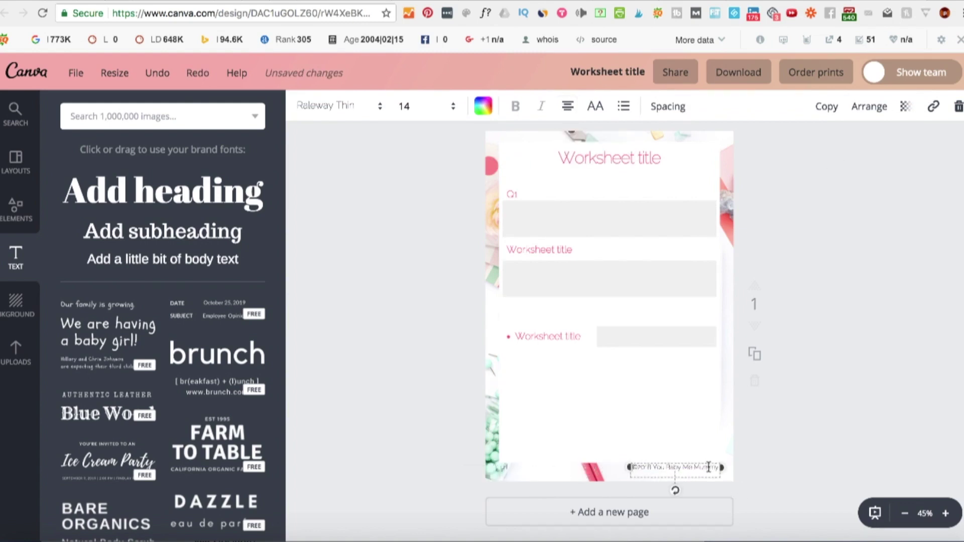
{"action": "left_click", "coordinate": [567, 107]}
{"action": "left_click", "coordinate": [623, 146]}
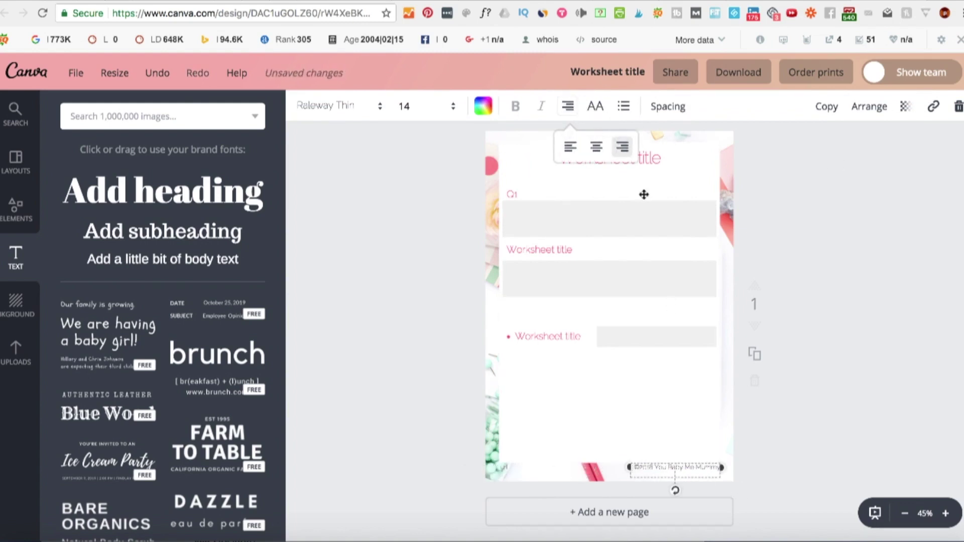
{"action": "left_click", "coordinate": [786, 462]}
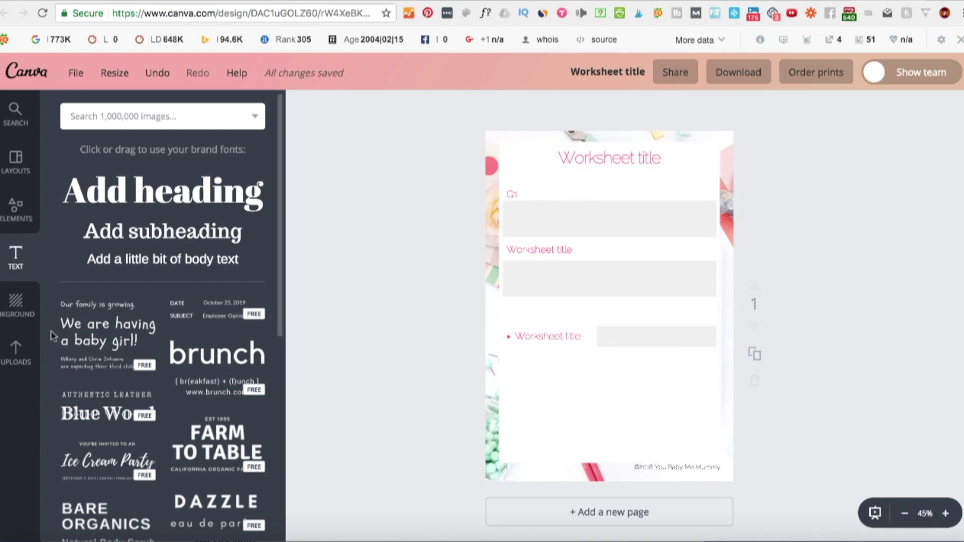
- Add the orange dotted line element to the page, shrink it and position it just below the worksheet title
{"action": "left_click", "coordinate": [15, 210]}
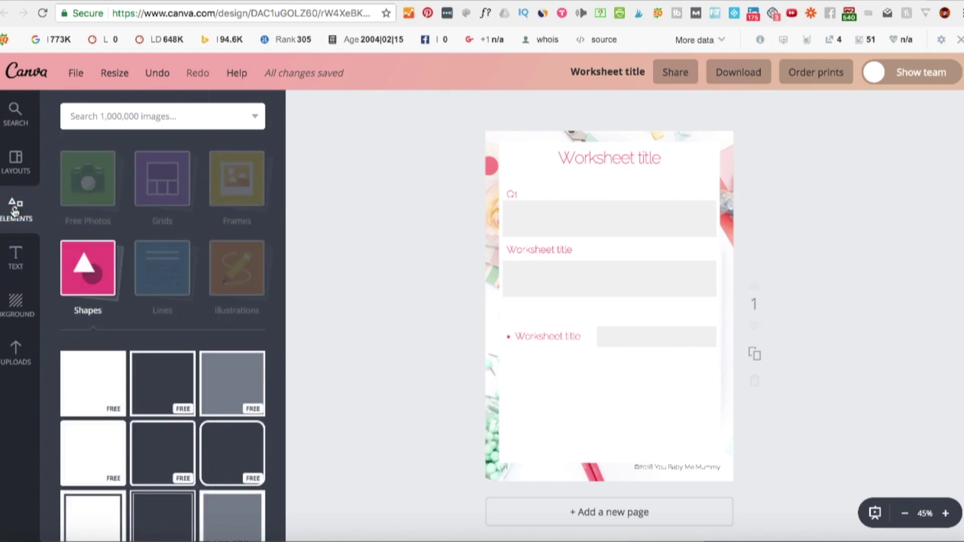
{"action": "left_click", "coordinate": [165, 269]}
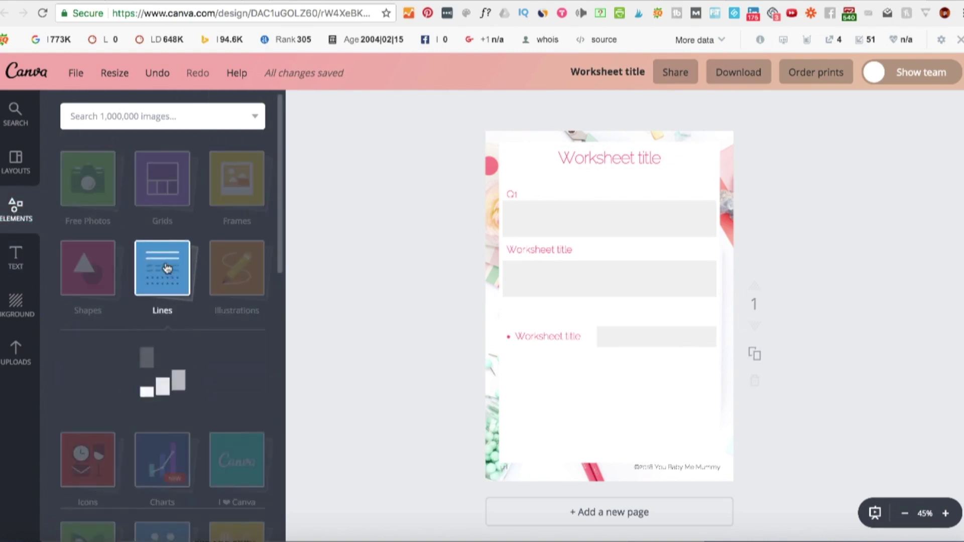
{"action": "mouse_move", "coordinate": [83, 385]}
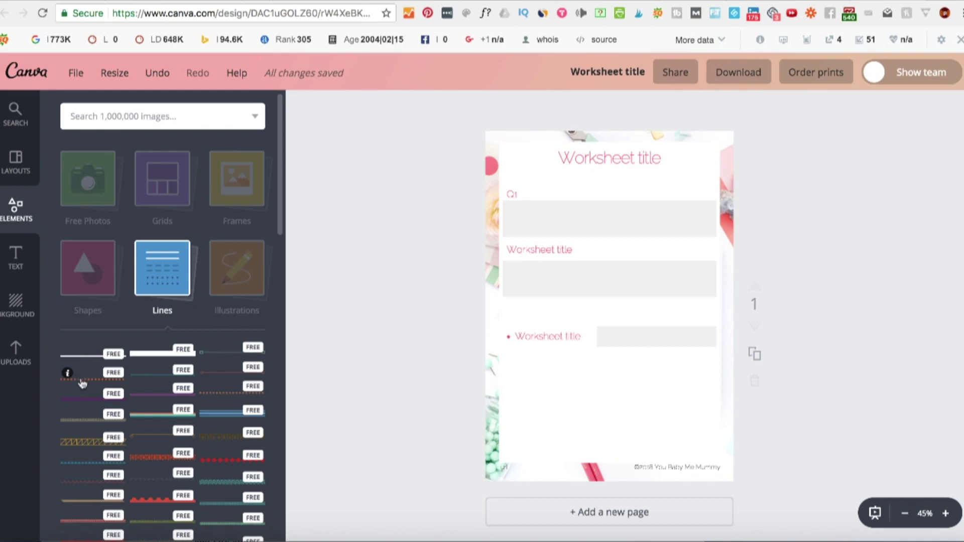
{"action": "left_click_drag", "start_coordinate": [83, 385], "coordinate": [562, 156]}
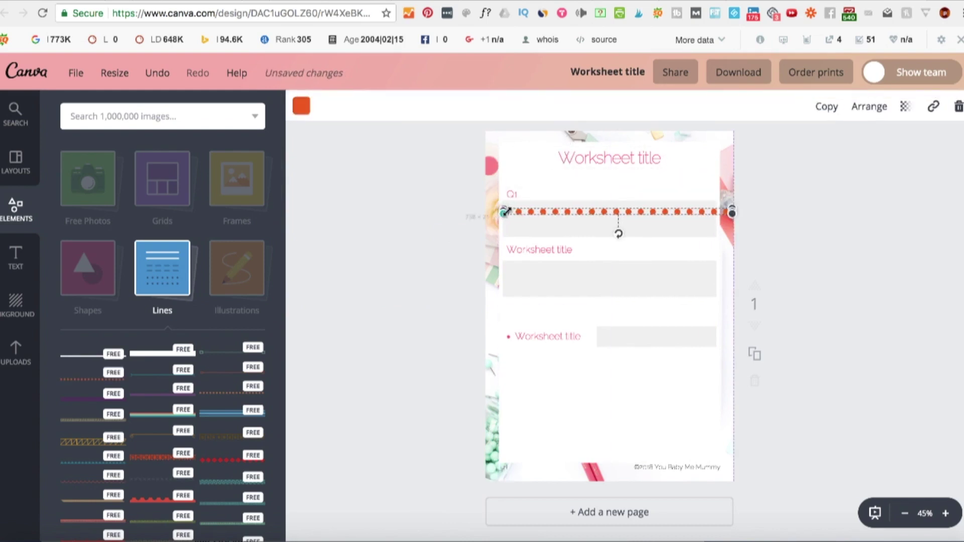
{"action": "left_click_drag", "start_coordinate": [505, 212], "coordinate": [622, 183]}
{"action": "left_click_drag", "start_coordinate": [687, 209], "coordinate": [658, 178]}
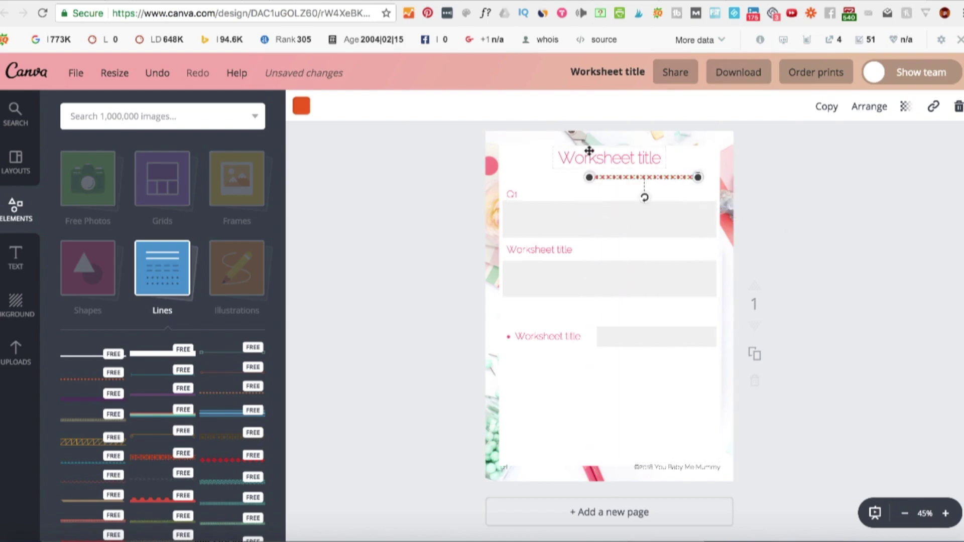
- Recolour the dotted line with the dark pink brand colour and shorten it to a small divider centred beneath the title
{"action": "left_click", "coordinate": [301, 105]}
{"action": "left_click", "coordinate": [336, 254]}
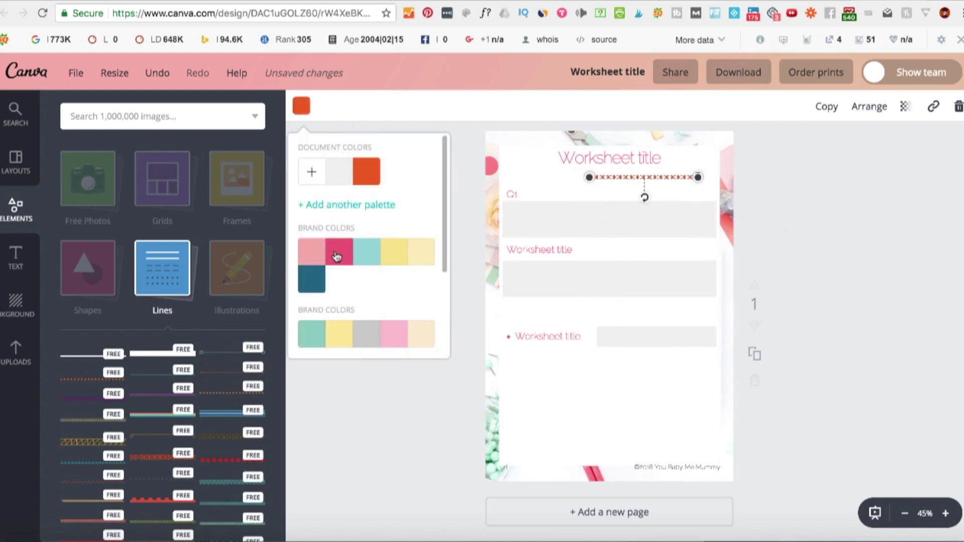
{"action": "left_click_drag", "start_coordinate": [698, 177], "coordinate": [591, 186]}
{"action": "left_click", "coordinate": [874, 241]}
{"action": "left_click", "coordinate": [562, 187]}
{"action": "left_click", "coordinate": [876, 277]}
{"action": "left_click", "coordinate": [615, 185]}
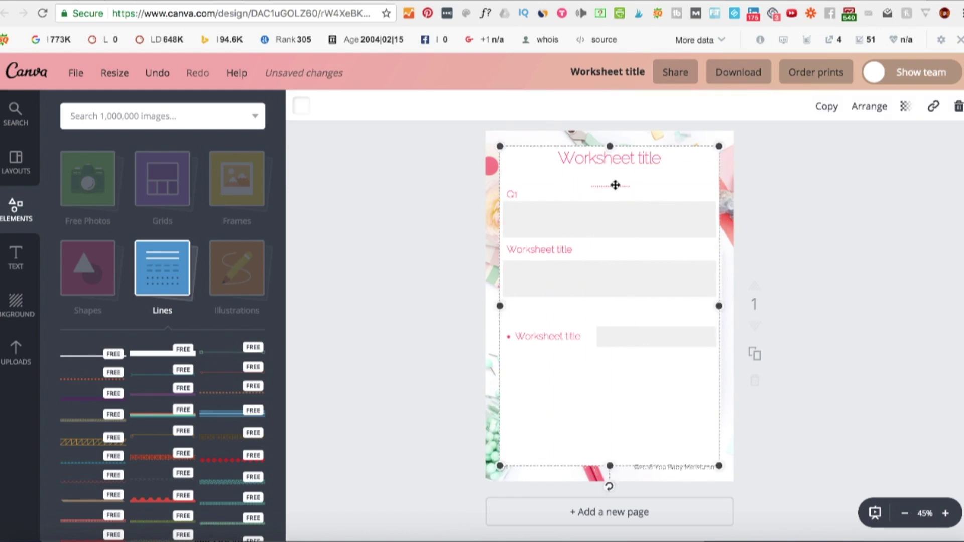
- Move the short pink dotted line from beneath the worksheet title to the title's left side, level with the text
{"action": "left_click", "coordinate": [883, 222]}
{"action": "left_click", "coordinate": [616, 185]}
{"action": "left_click", "coordinate": [758, 209]}
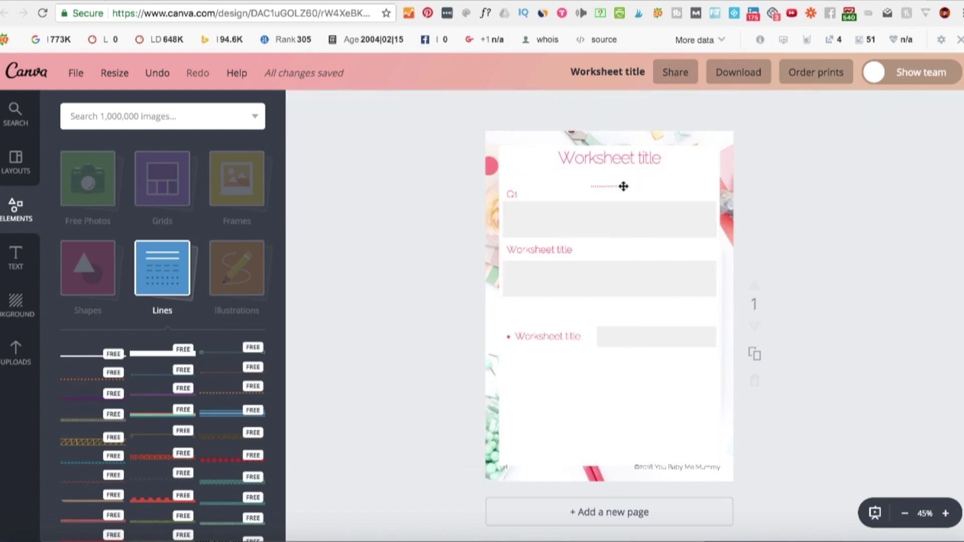
{"action": "left_click", "coordinate": [623, 186]}
{"action": "left_click_drag", "start_coordinate": [616, 186], "coordinate": [538, 157]}
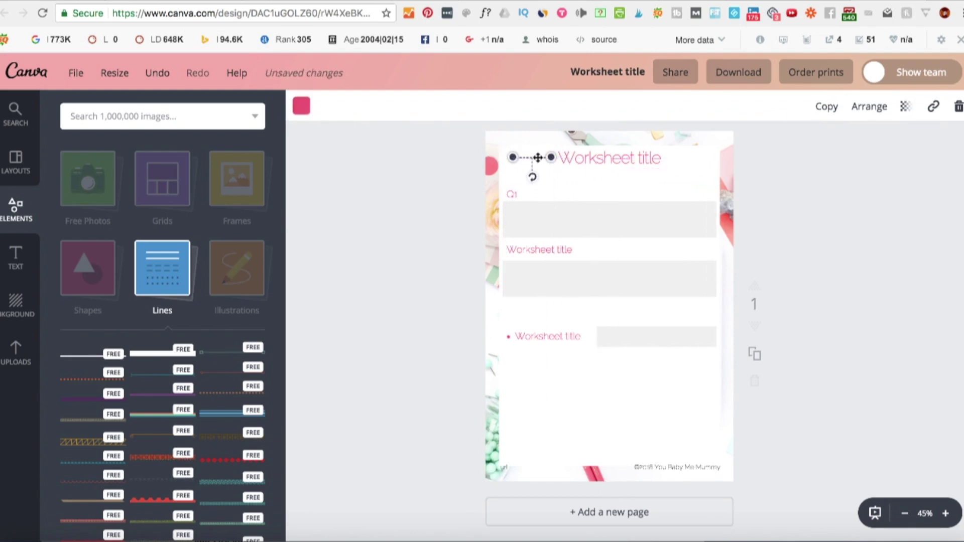
{"action": "left_click", "coordinate": [427, 183]}
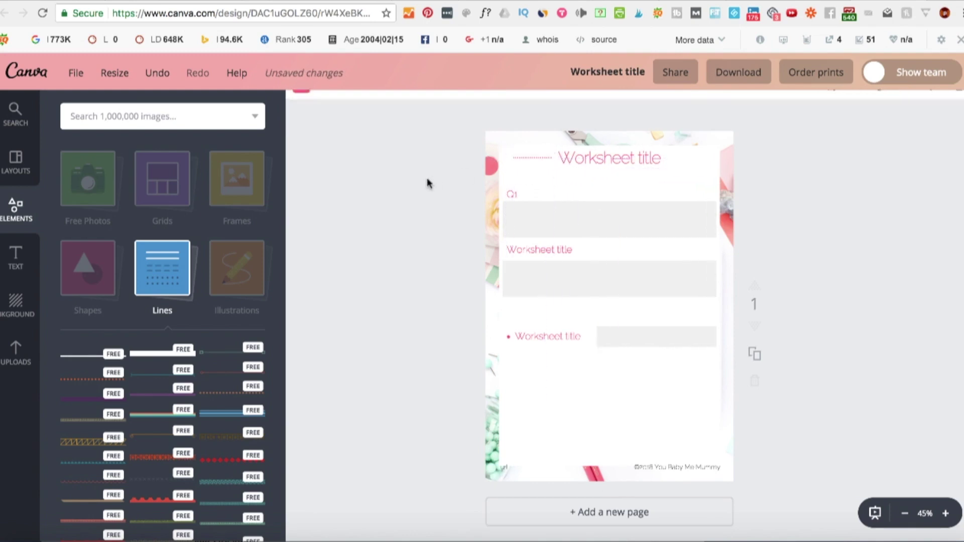
- Duplicate the dotted line and place the copy on the right side of the worksheet title, level with the original
{"action": "left_click", "coordinate": [538, 157]}
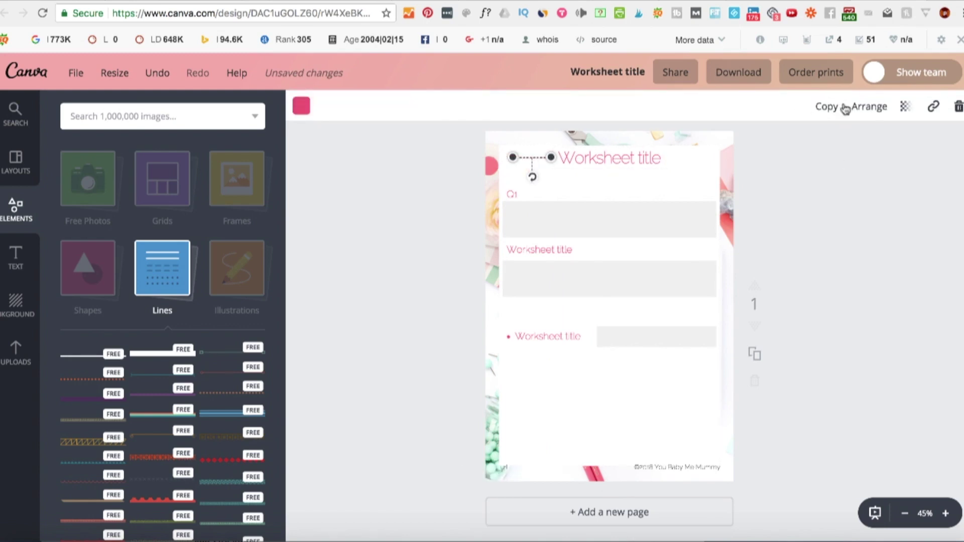
{"action": "left_click", "coordinate": [826, 107]}
{"action": "left_click_drag", "start_coordinate": [546, 181], "coordinate": [689, 163]}
{"action": "left_click", "coordinate": [839, 230]}
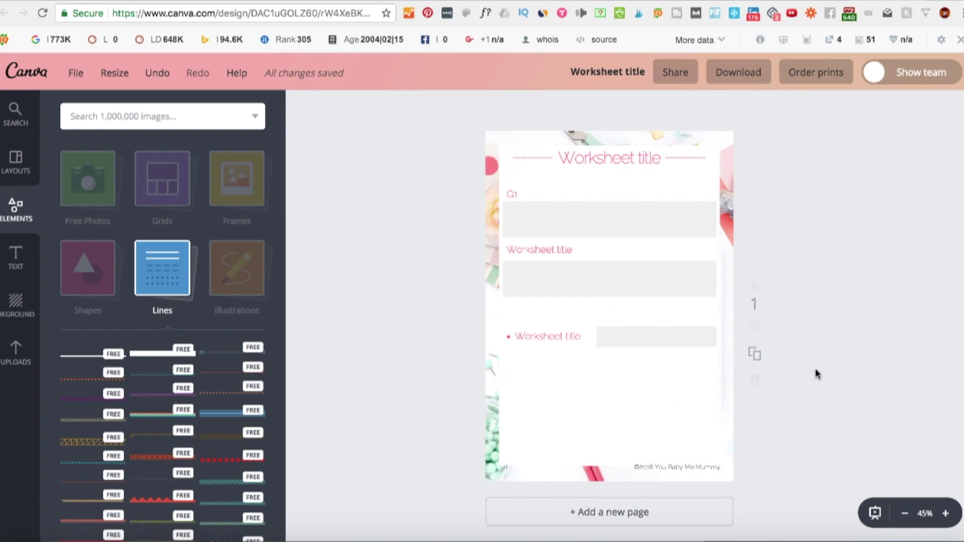
- Fine-tune the height of the dotted line right of the title, nudging it up until it is level with the left one
{"action": "left_click", "coordinate": [691, 160]}
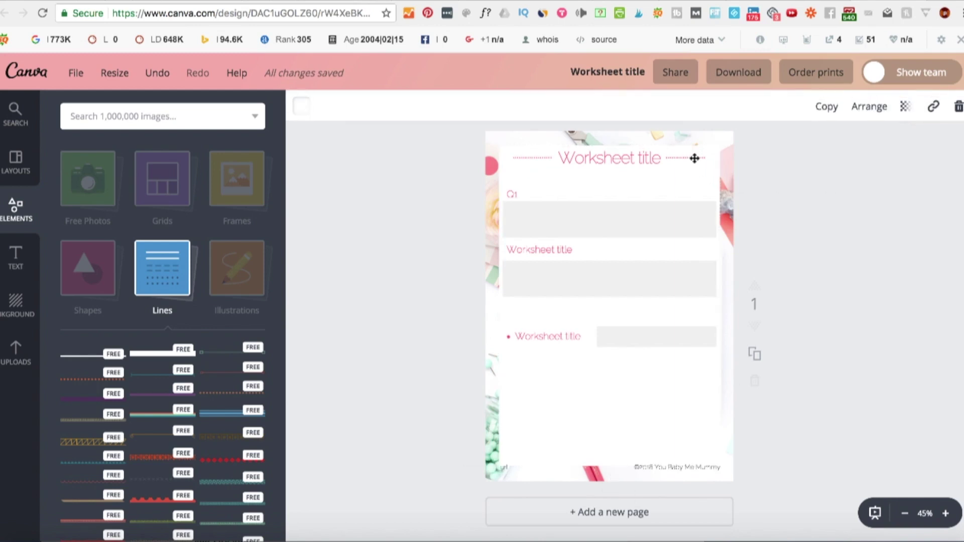
{"action": "left_click", "coordinate": [692, 159]}
{"action": "left_click_drag", "start_coordinate": [693, 161], "coordinate": [691, 160]}
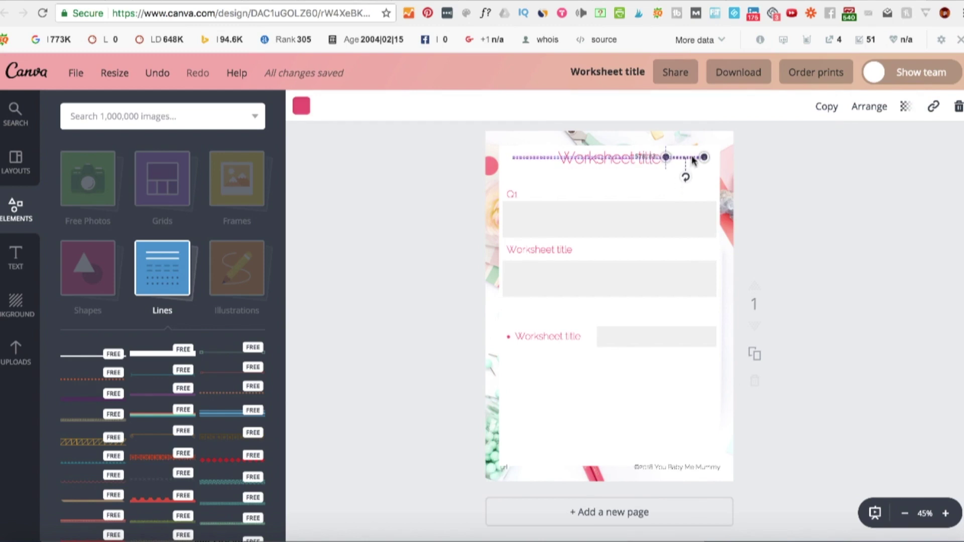
{"action": "left_click_drag", "start_coordinate": [692, 161], "coordinate": [692, 165]}
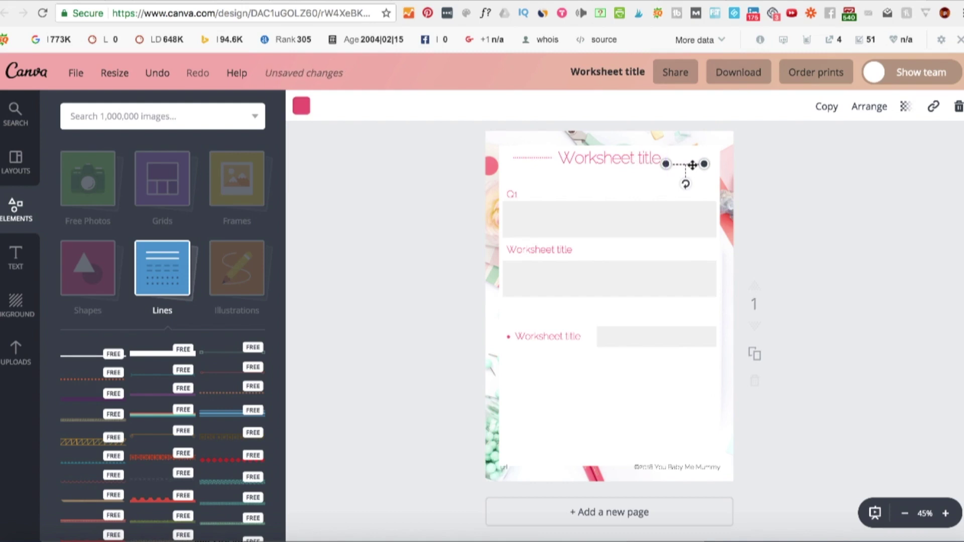
{"action": "key", "text": "Up"}
{"action": "key", "text": "Up"}
{"action": "key", "text": "Up"}
{"action": "key", "text": "Up"}
{"action": "key", "text": "Up"}
{"action": "key", "text": "Up"}
{"action": "key", "text": "Up"}
{"action": "key", "text": "Up"}
{"action": "key", "text": "Up"}
{"action": "key", "text": "Up"}
{"action": "key", "text": "Up"}
{"action": "key", "text": "Up"}
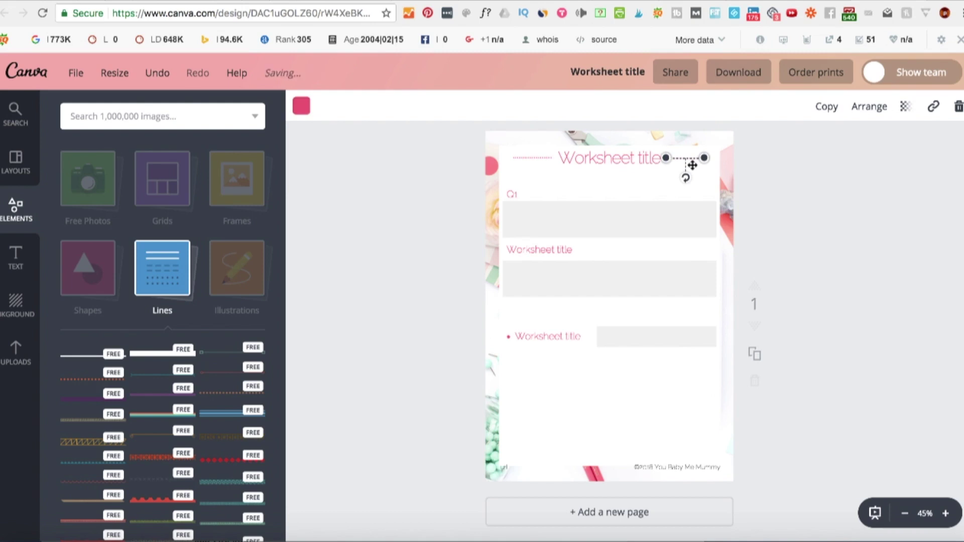
{"action": "left_click", "coordinate": [691, 157]}
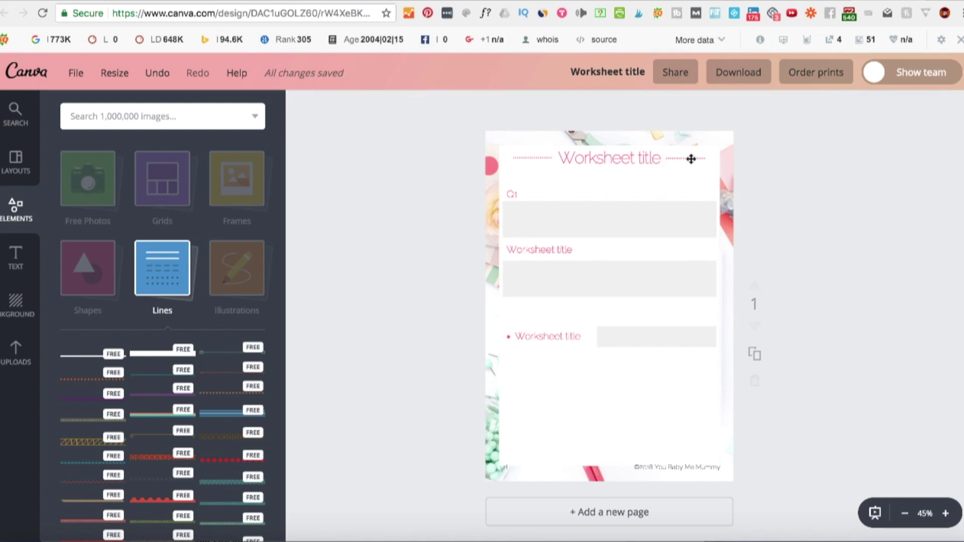
{"action": "left_click", "coordinate": [834, 189]}
{"action": "left_click", "coordinate": [691, 157]}
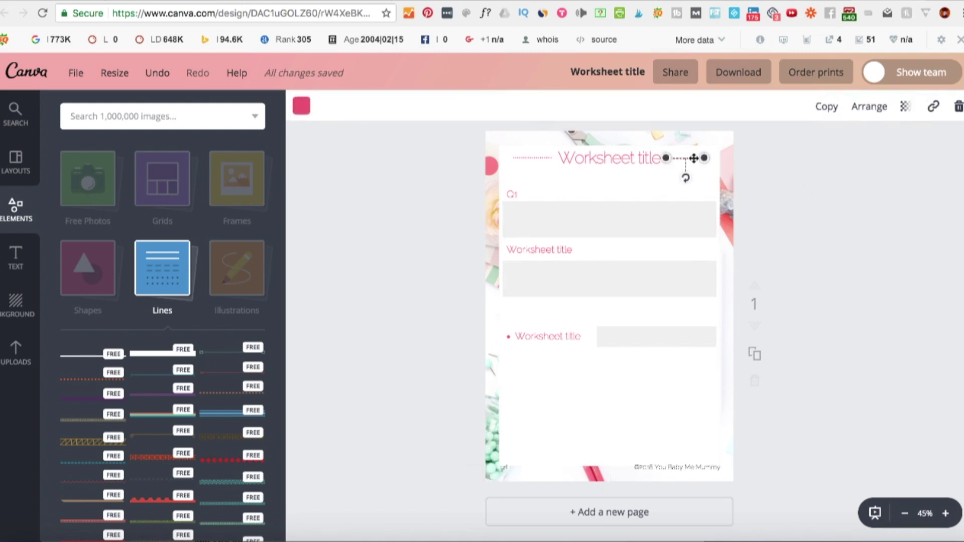
{"action": "left_click", "coordinate": [818, 196]}
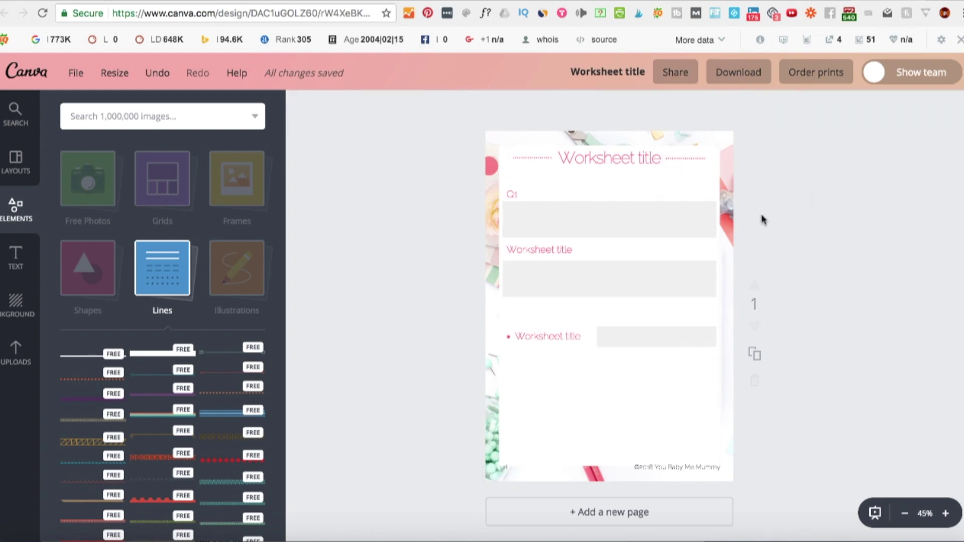
- Add the straight teal arrow to the bulleted label at a size of 73 × 36 and recolour it with the dark pink brand colour
{"action": "scroll", "coordinate": [211, 484], "scroll_direction": "down", "scroll_amount": 6}
{"action": "scroll", "coordinate": [209, 419], "scroll_direction": "down", "scroll_amount": 4}
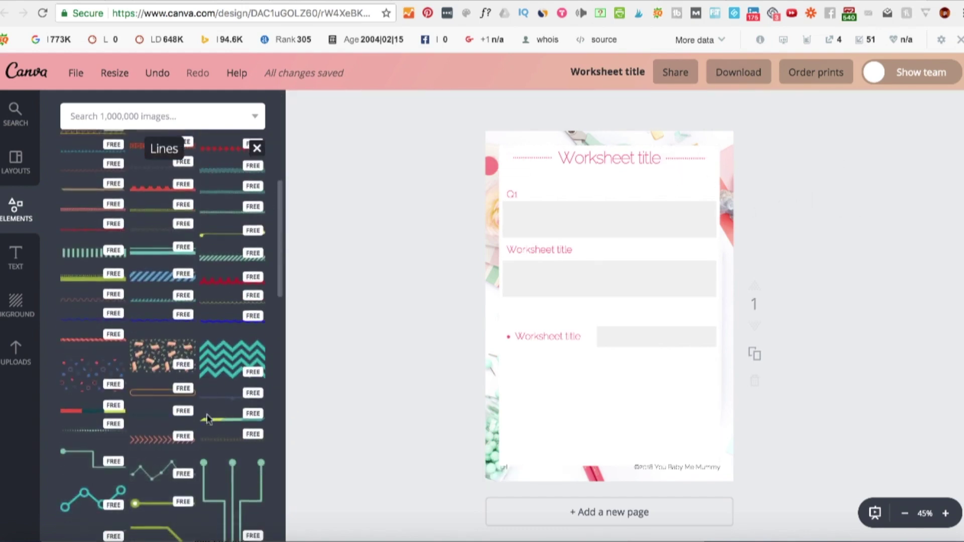
{"action": "scroll", "coordinate": [208, 419], "scroll_direction": "down", "scroll_amount": 3}
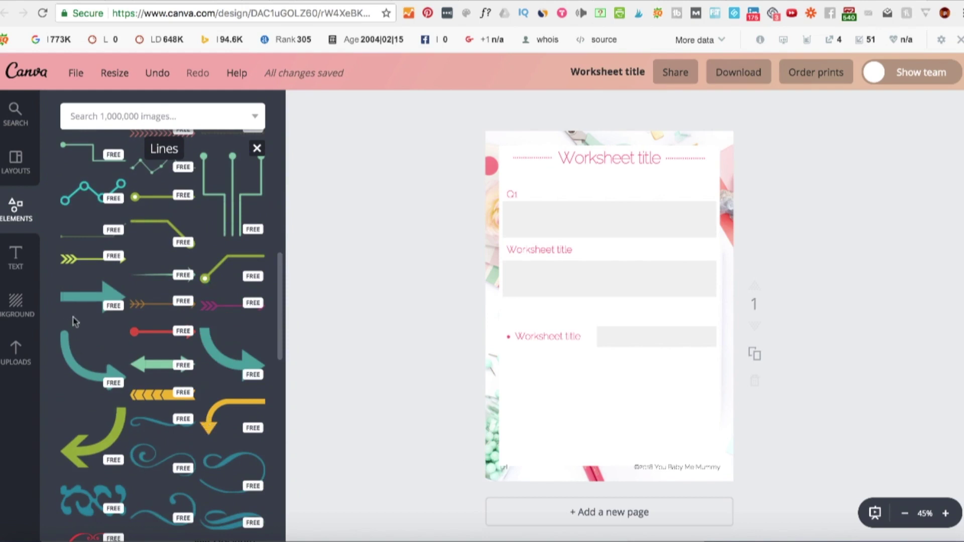
{"action": "left_click_drag", "start_coordinate": [68, 306], "coordinate": [582, 329]}
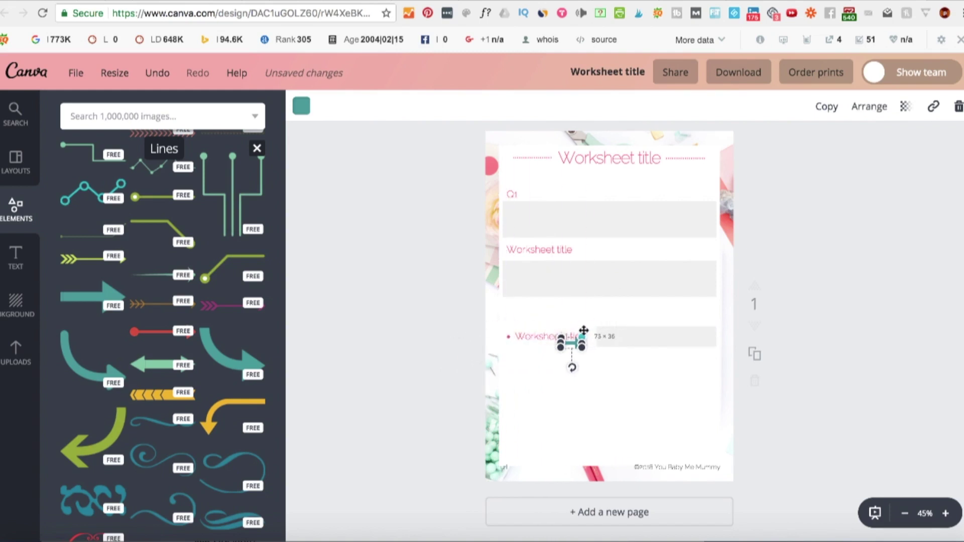
{"action": "left_click", "coordinate": [301, 106]}
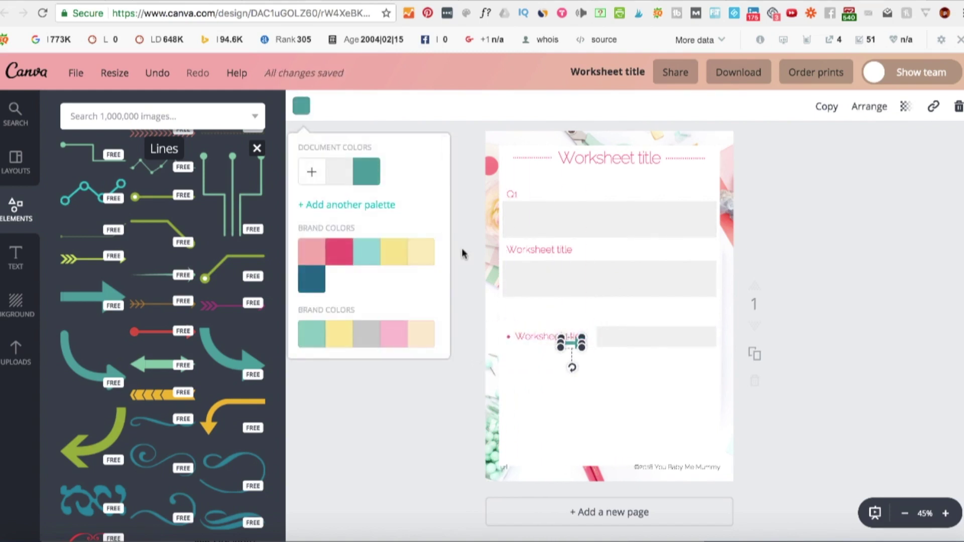
{"action": "left_click", "coordinate": [338, 251]}
{"action": "left_click", "coordinate": [415, 423]}
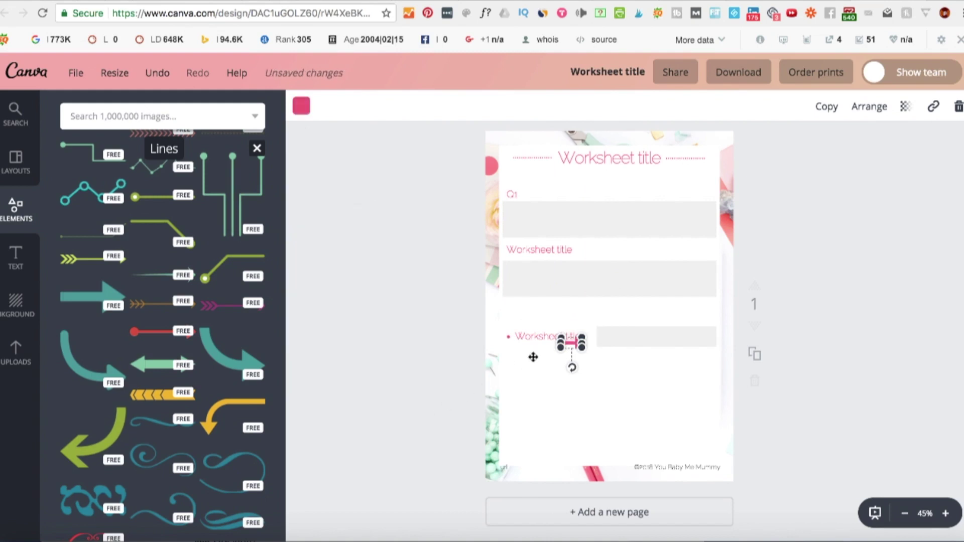
- Try the curved teal arrow, delete it, and move the small pink arrow directly beneath the bulleted label
{"action": "left_click", "coordinate": [233, 365]}
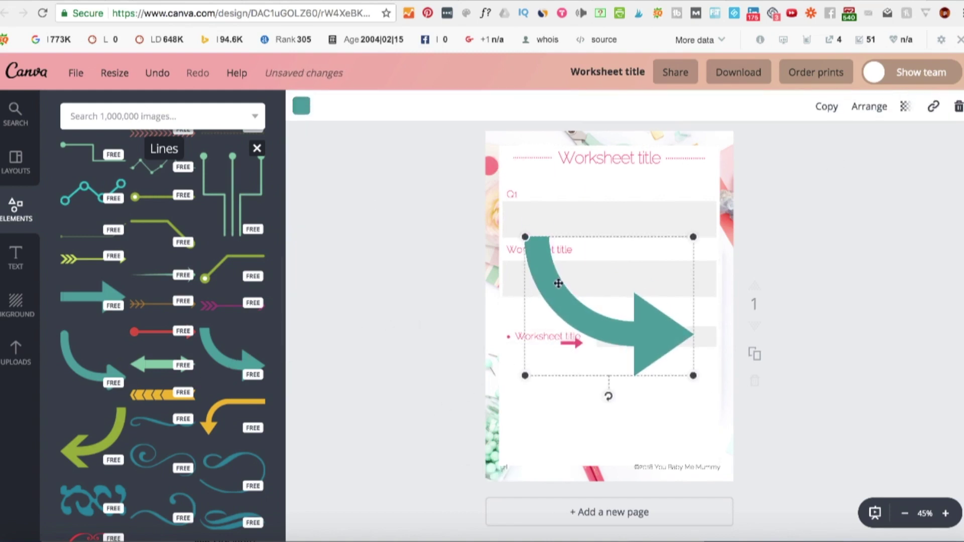
{"action": "key", "text": "Delete"}
{"action": "left_click_drag", "start_coordinate": [570, 338], "coordinate": [526, 363]}
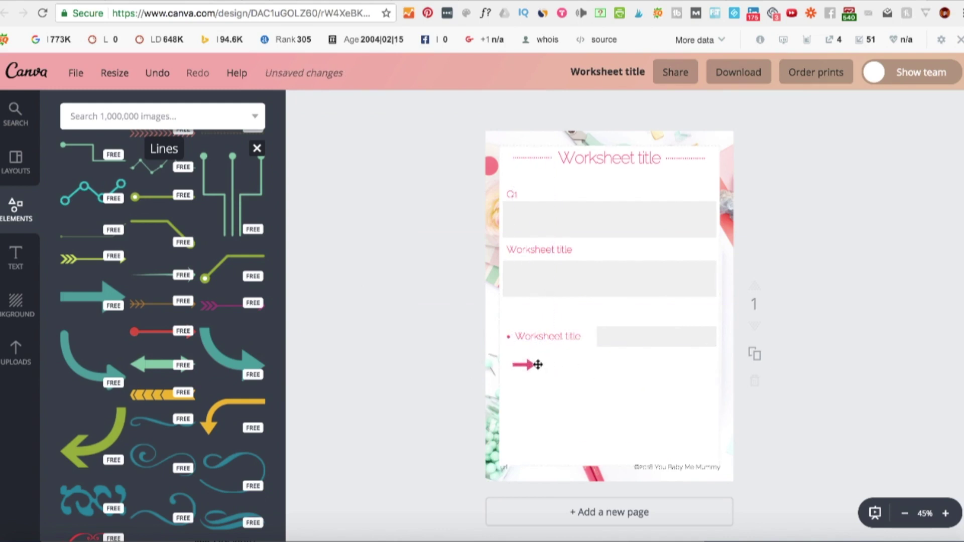
- Duplicate the small grey answer box, place the copy beneath the bulleted row and widen it to the right edge of the boxes above
{"action": "left_click", "coordinate": [611, 335]}
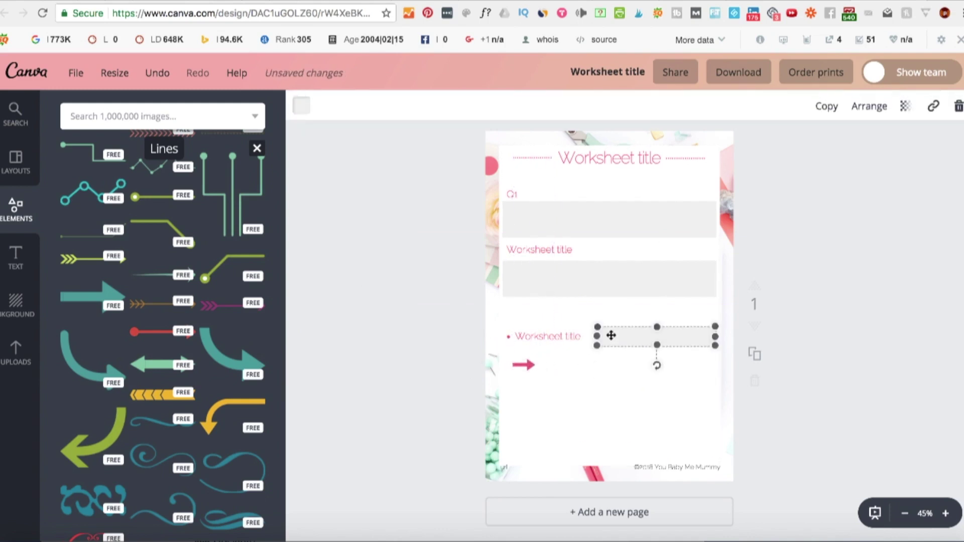
{"action": "left_click", "coordinate": [827, 105]}
{"action": "left_click_drag", "start_coordinate": [640, 349], "coordinate": [580, 370]}
{"action": "left_click_drag", "start_coordinate": [666, 364], "coordinate": [716, 364]}
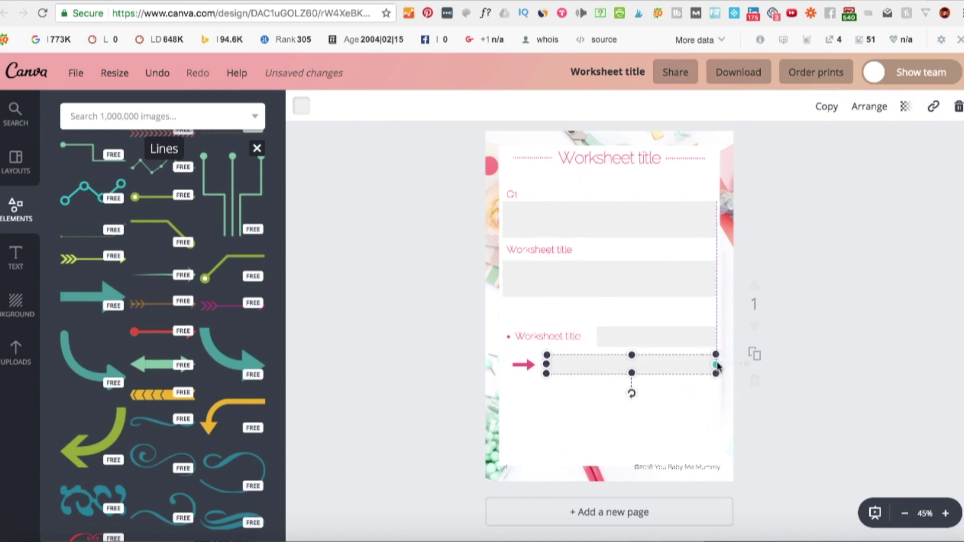
{"action": "left_click", "coordinate": [777, 404]}
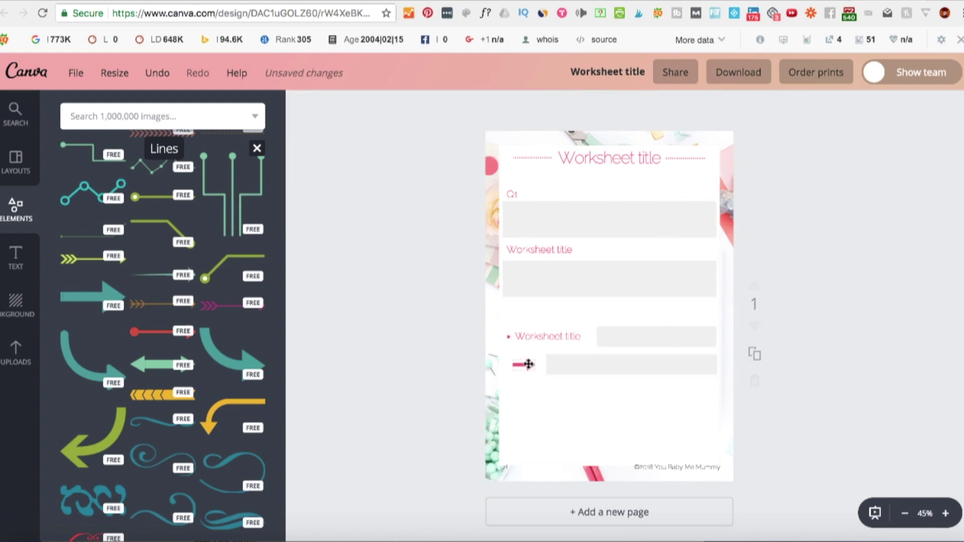
- Browse the remaining arrow and flourish line elements and remove the small pink arrow from the page
{"action": "left_click_drag", "start_coordinate": [527, 363], "coordinate": [528, 361]}
{"action": "scroll", "coordinate": [96, 313], "scroll_direction": "down", "scroll_amount": 5}
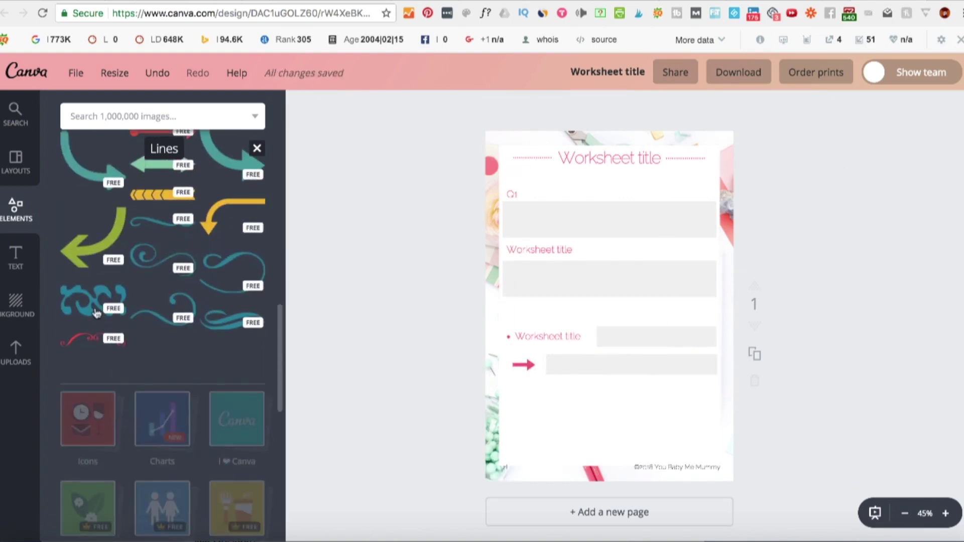
{"action": "scroll", "coordinate": [167, 293], "scroll_direction": "up", "scroll_amount": 3}
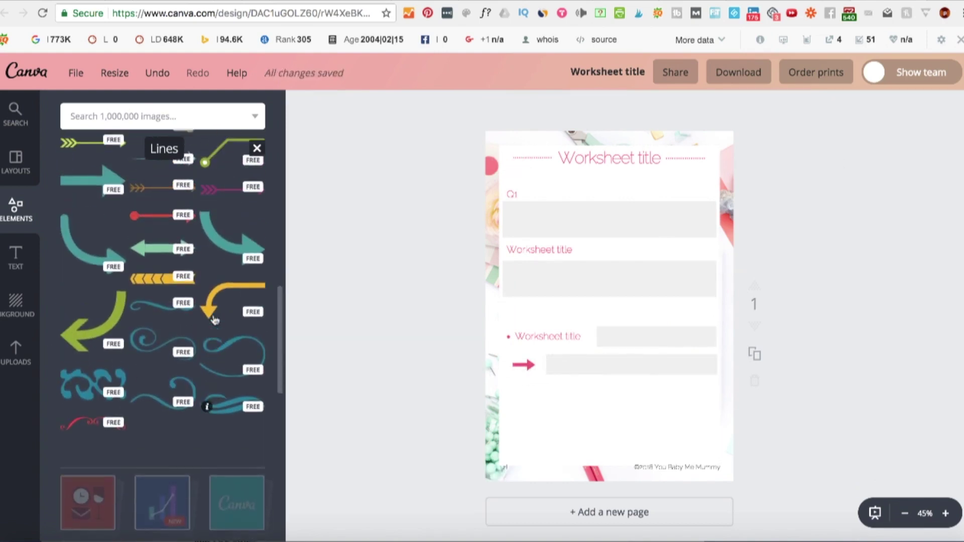
{"action": "left_click", "coordinate": [167, 292]}
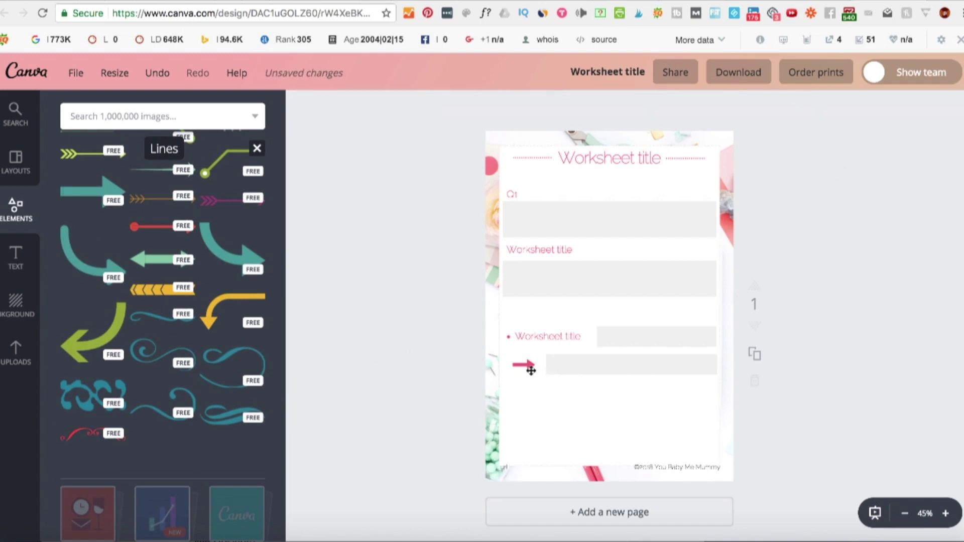
{"action": "left_click", "coordinate": [529, 367]}
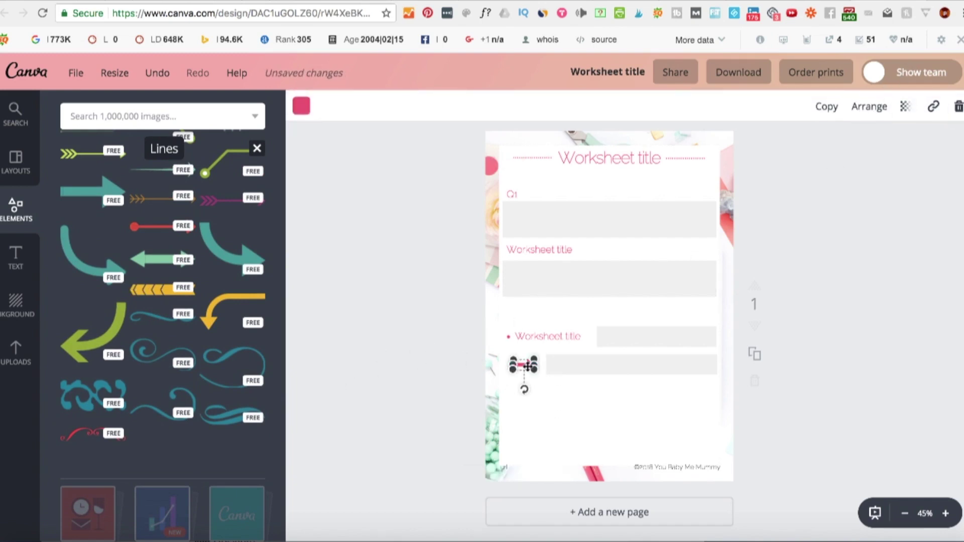
{"action": "left_click_drag", "start_coordinate": [521, 365], "coordinate": [153, 374]}
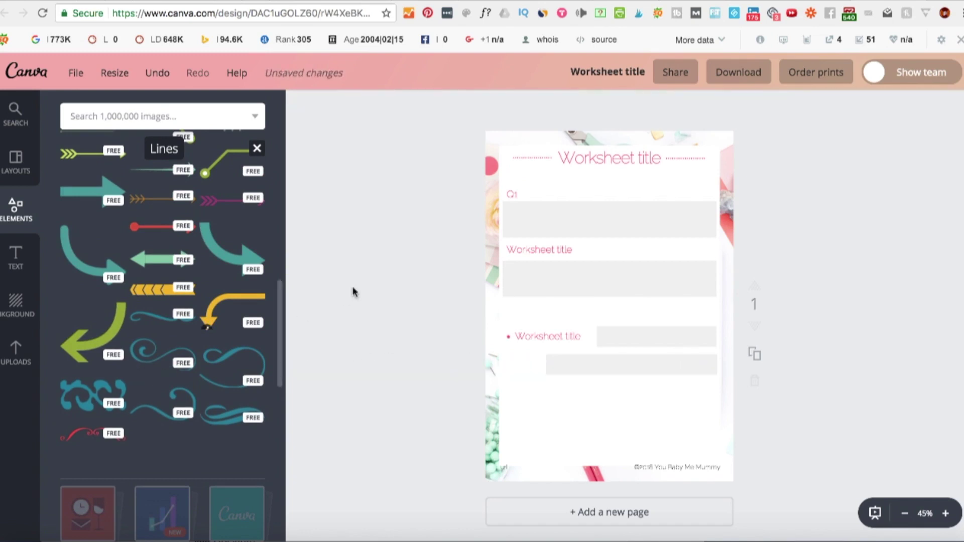
{"action": "scroll", "coordinate": [271, 211], "scroll_direction": "down", "scroll_amount": 1}
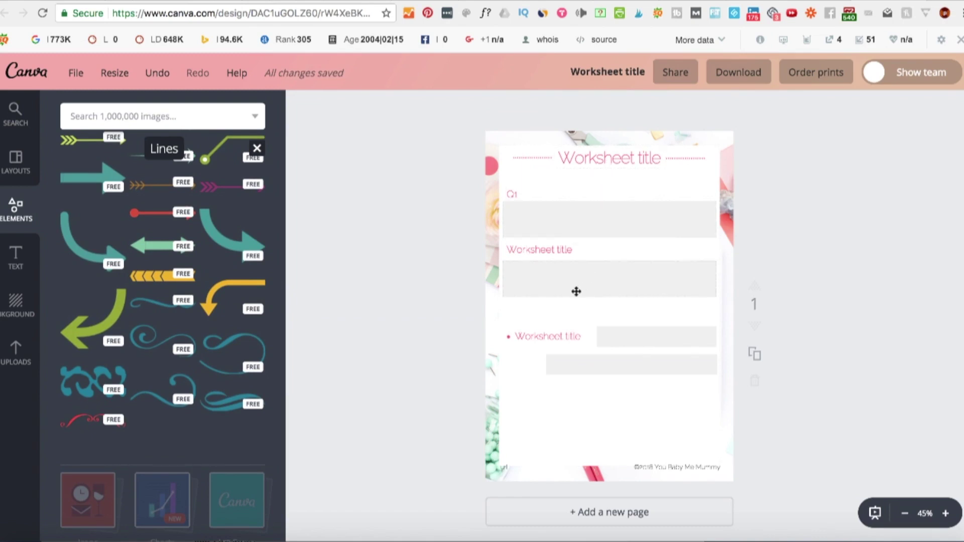
- Rename the design as "Worksheet template"
{"action": "left_click", "coordinate": [634, 73]}
{"action": "left_click_drag", "start_coordinate": [625, 141], "coordinate": [597, 142]}
{"action": "type", "text": "t template"}
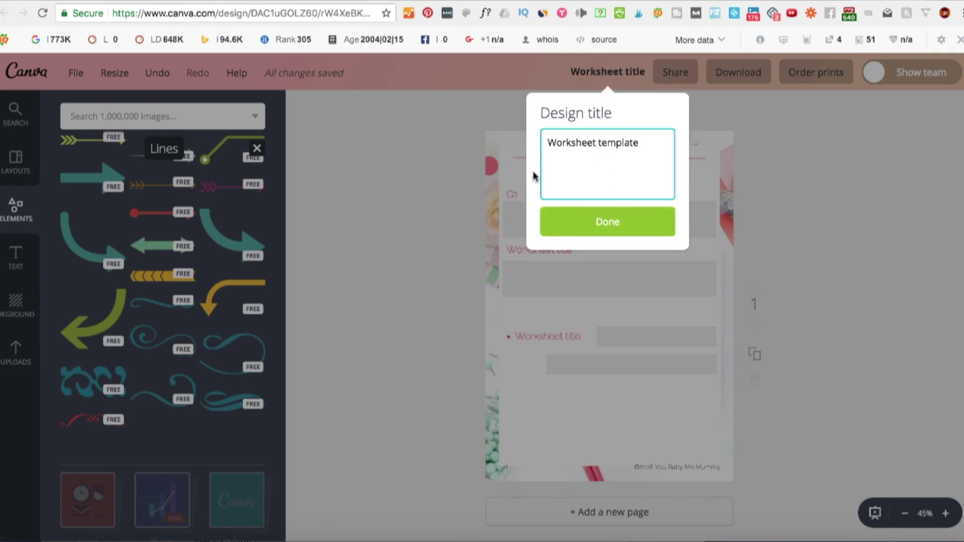
{"action": "left_click", "coordinate": [599, 224]}
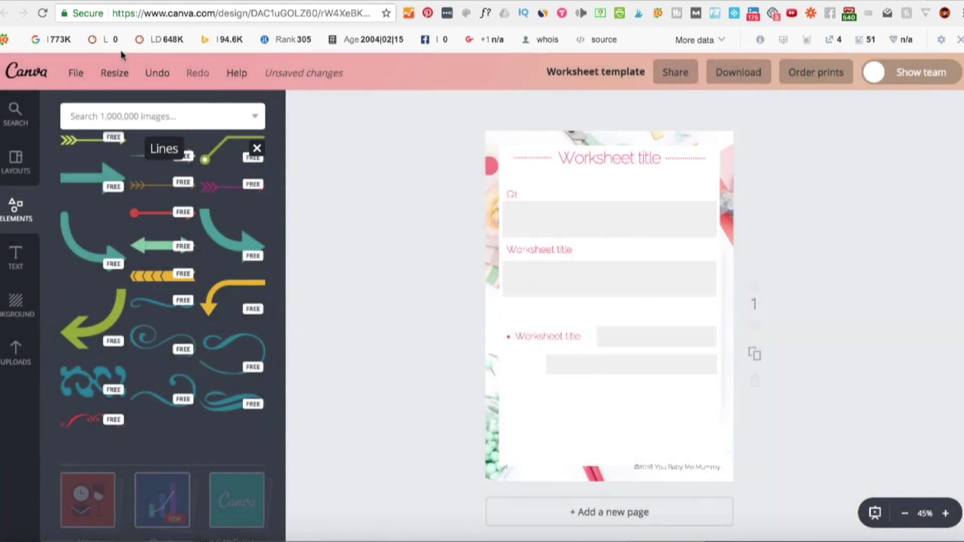
{"action": "left_click", "coordinate": [76, 74]}
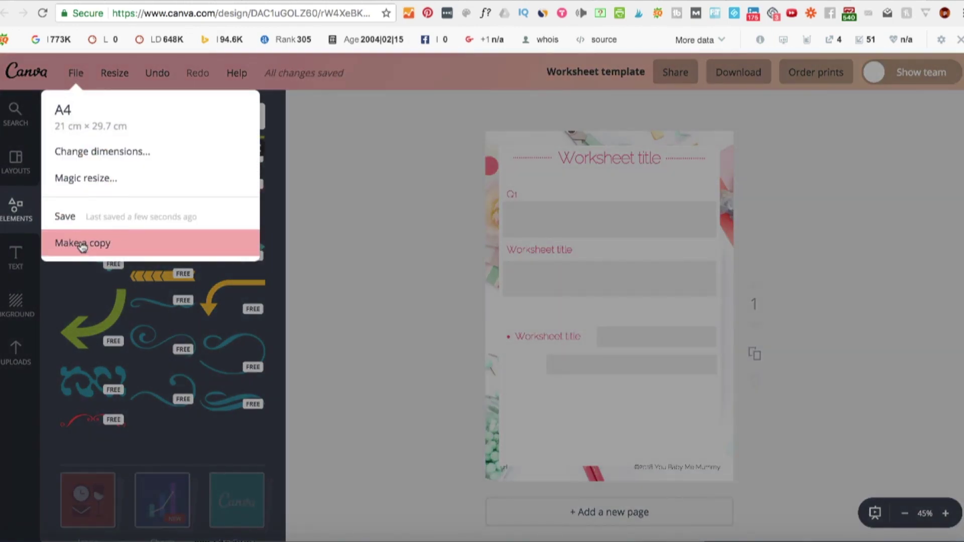
{"action": "left_click", "coordinate": [323, 162]}
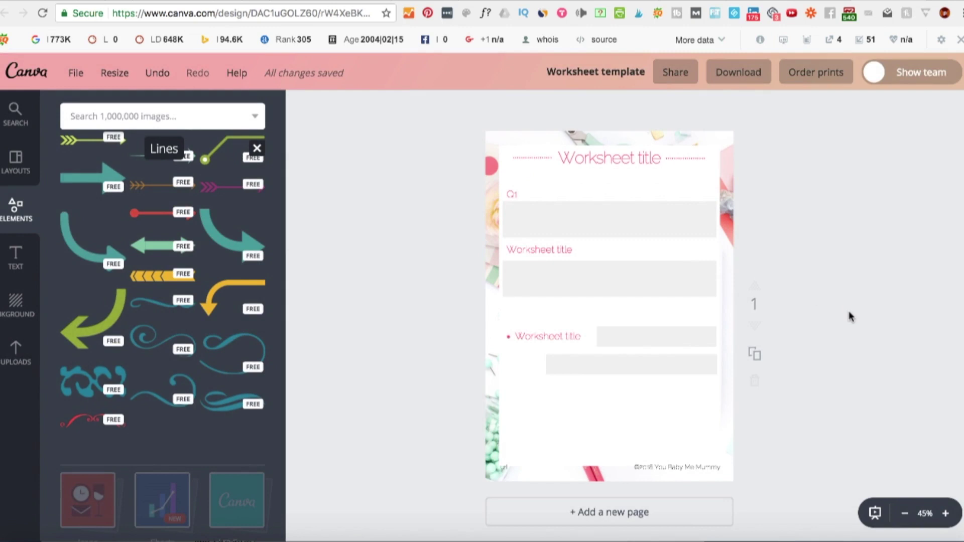
- Undo the last layout changes and move the Q1 label together with both large grey answer boxes slightly up
{"action": "key", "text": "ctrl+z"}
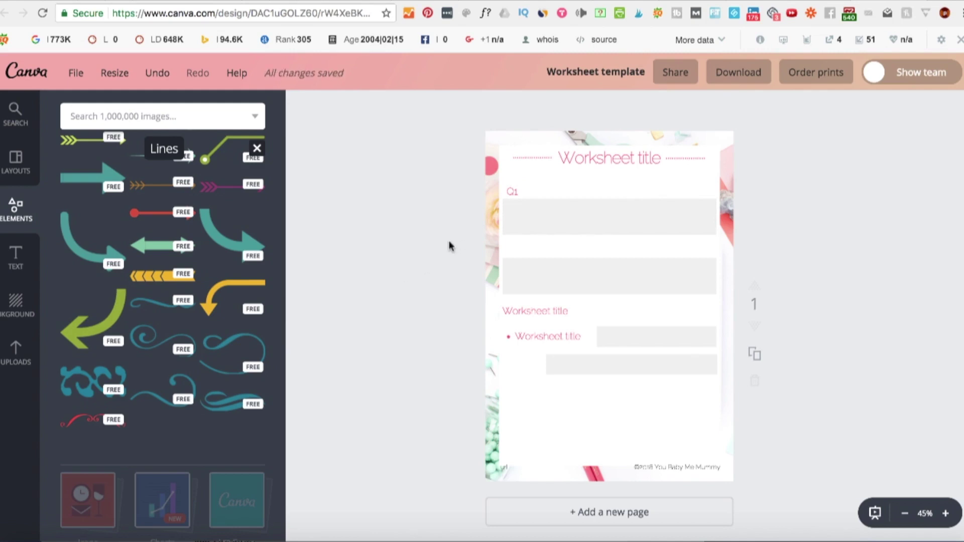
{"action": "left_click", "coordinate": [515, 192]}
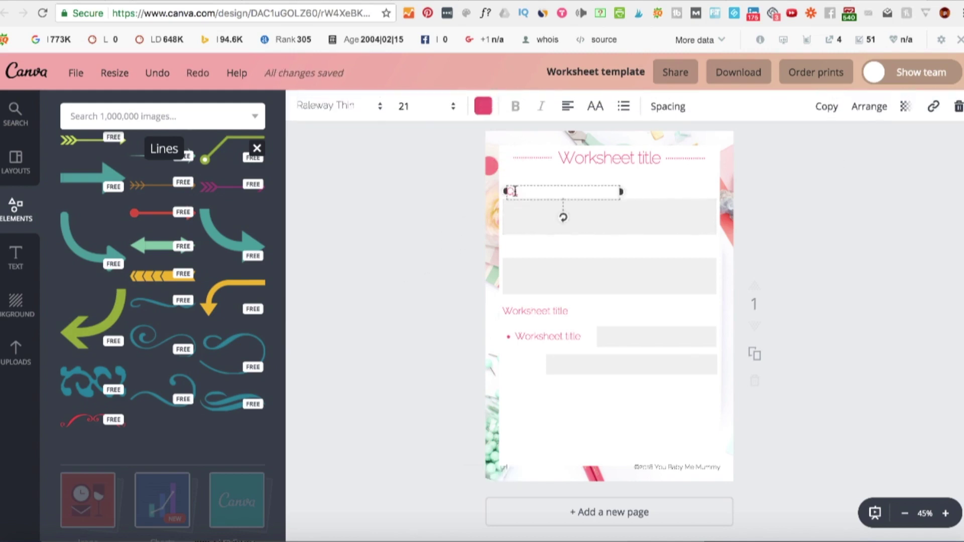
{"action": "left_click", "coordinate": [524, 232], "text": "shift"}
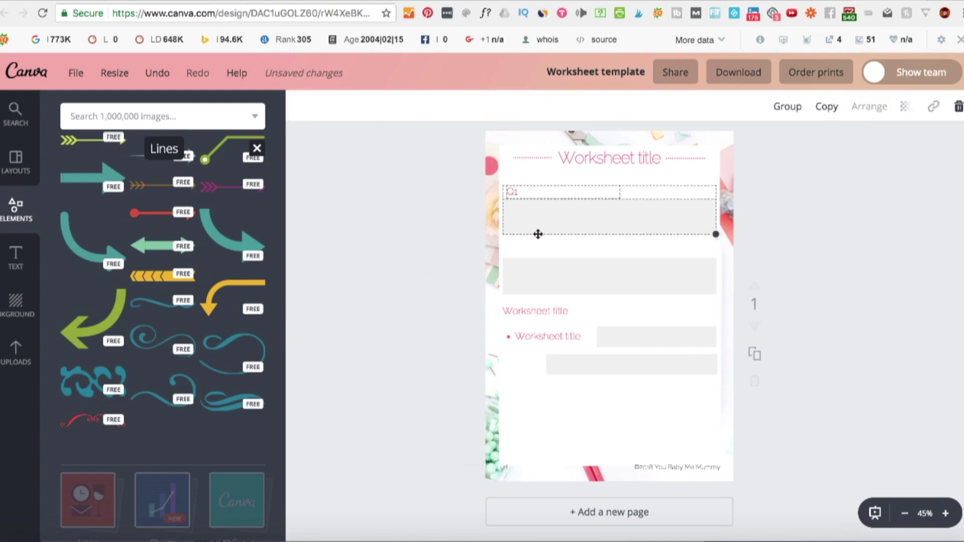
{"action": "left_click", "coordinate": [539, 267], "text": "shift"}
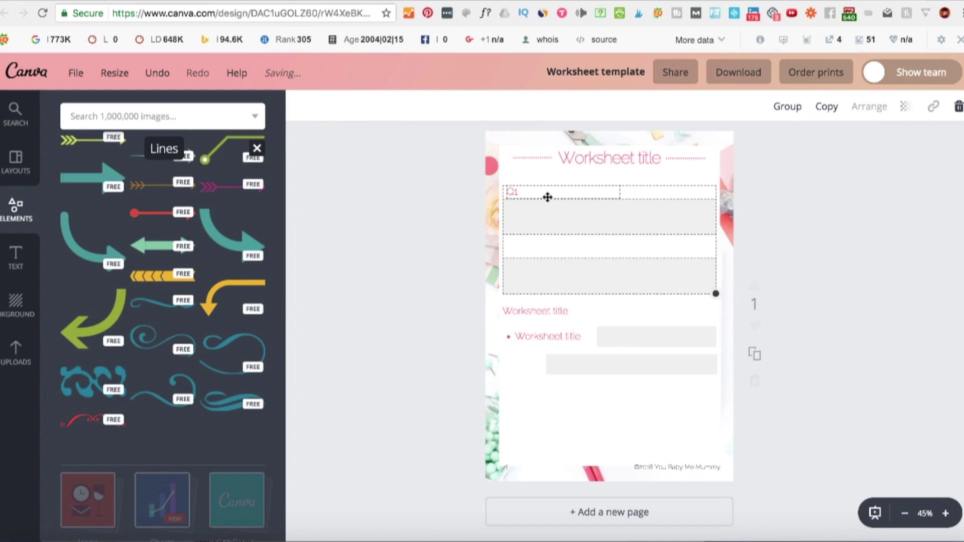
{"action": "mouse_move", "coordinate": [545, 206]}
{"action": "left_mouse_down"}
{"action": "mouse_move", "coordinate": [544, 196]}
{"action": "mouse_move", "coordinate": [544, 217]}
{"action": "mouse_move", "coordinate": [545, 199]}
{"action": "left_mouse_up"}
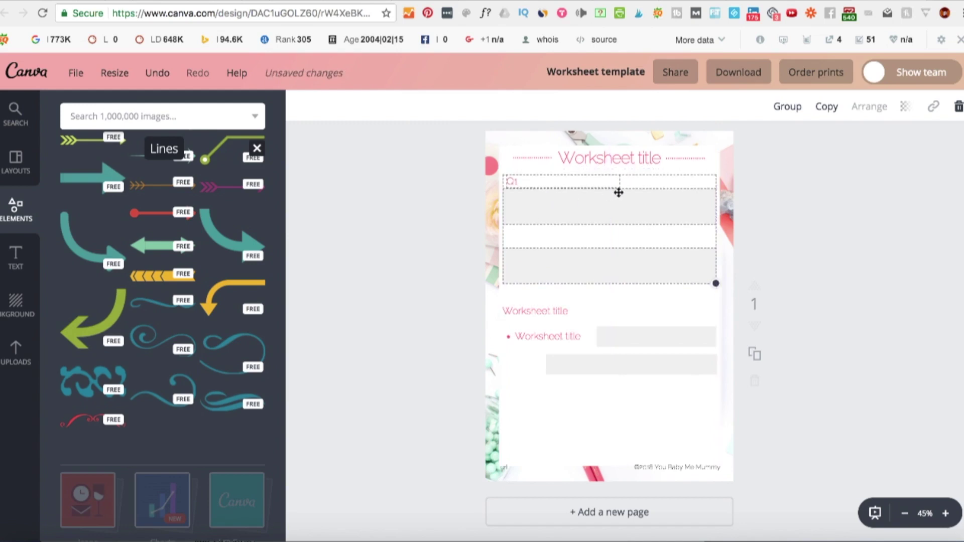
- Group the Q1 label with the two large grey boxes, move the group up close beneath the title and ungroup it
{"action": "left_click", "coordinate": [793, 111]}
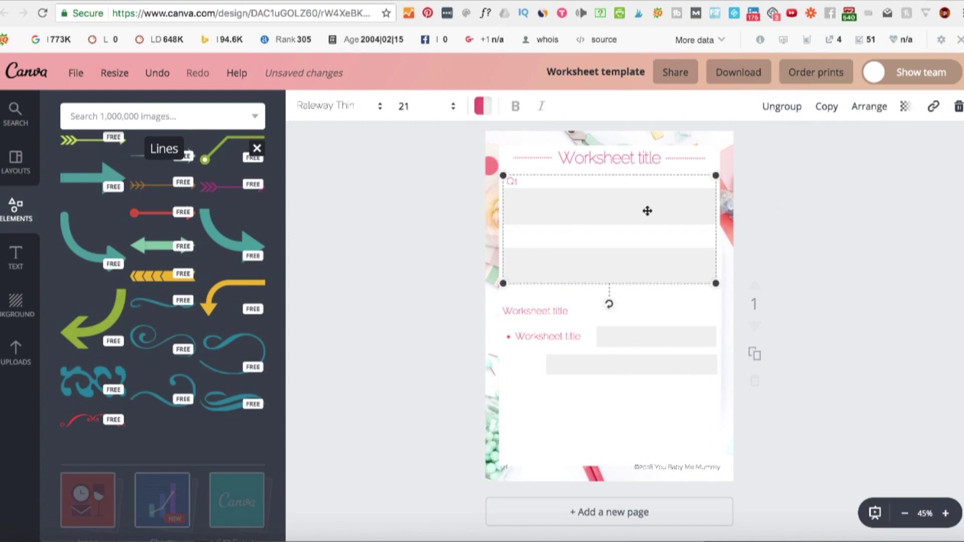
{"action": "left_click", "coordinate": [752, 228]}
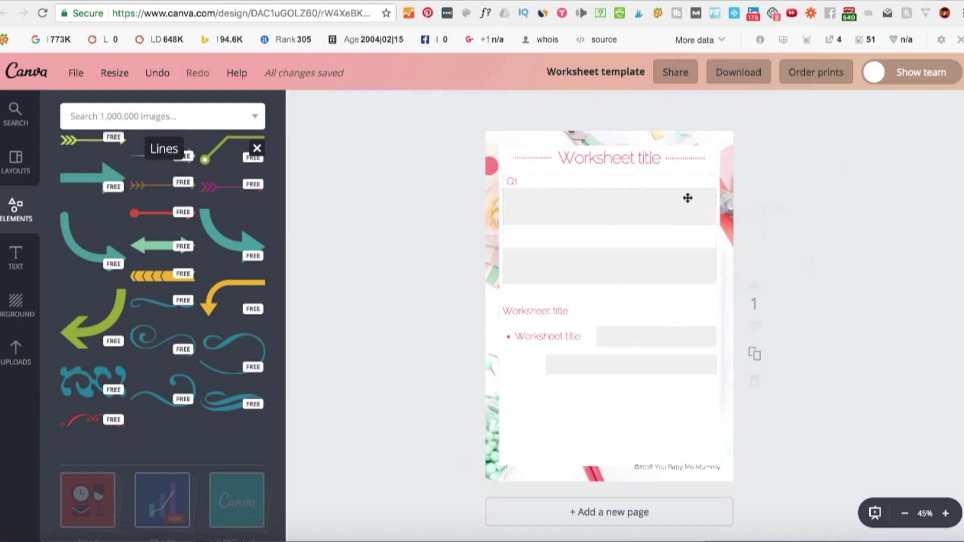
{"action": "mouse_move", "coordinate": [668, 204]}
{"action": "left_mouse_down"}
{"action": "mouse_move", "coordinate": [675, 187]}
{"action": "mouse_move", "coordinate": [703, 218]}
{"action": "mouse_move", "coordinate": [568, 226]}
{"action": "mouse_move", "coordinate": [684, 202]}
{"action": "mouse_move", "coordinate": [669, 201]}
{"action": "left_mouse_up"}
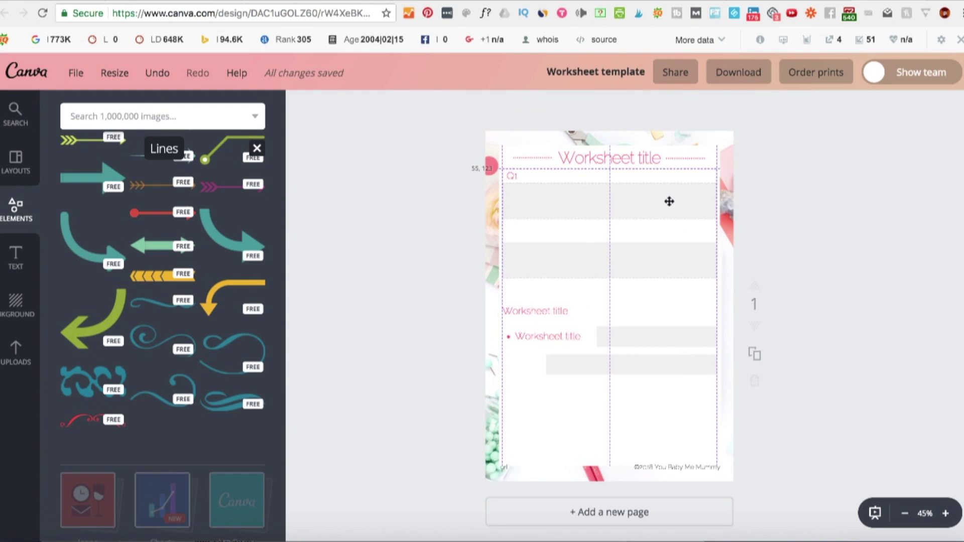
{"action": "left_click_drag", "start_coordinate": [669, 202], "coordinate": [669, 201]}
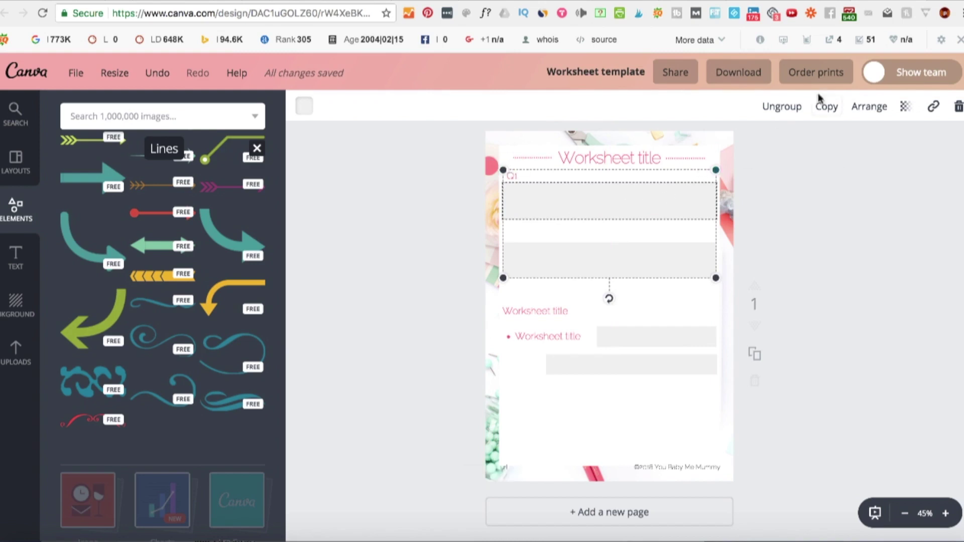
{"action": "left_click", "coordinate": [784, 108]}
{"action": "left_click", "coordinate": [385, 316]}
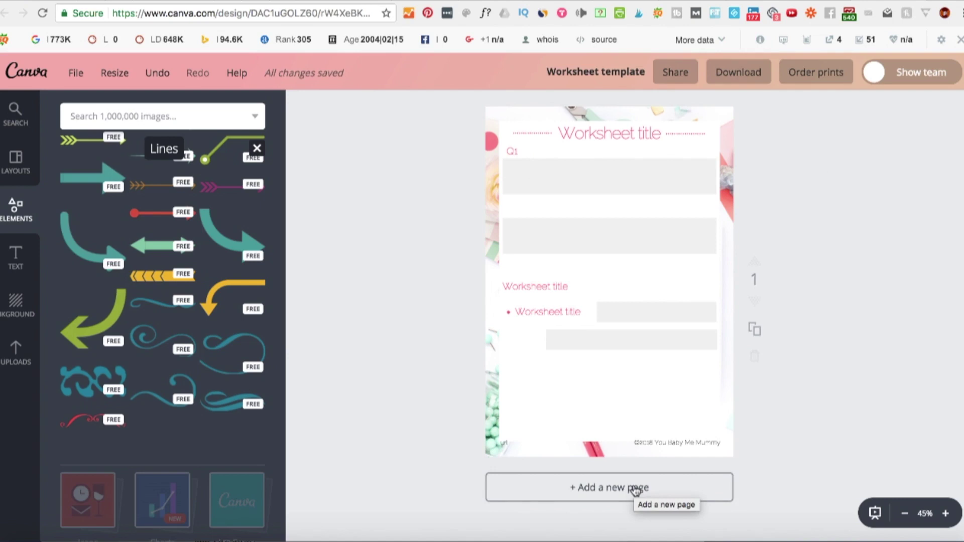
- Replace a newly added second page with a duplicate of the worksheet page
{"action": "left_click", "coordinate": [635, 490]}
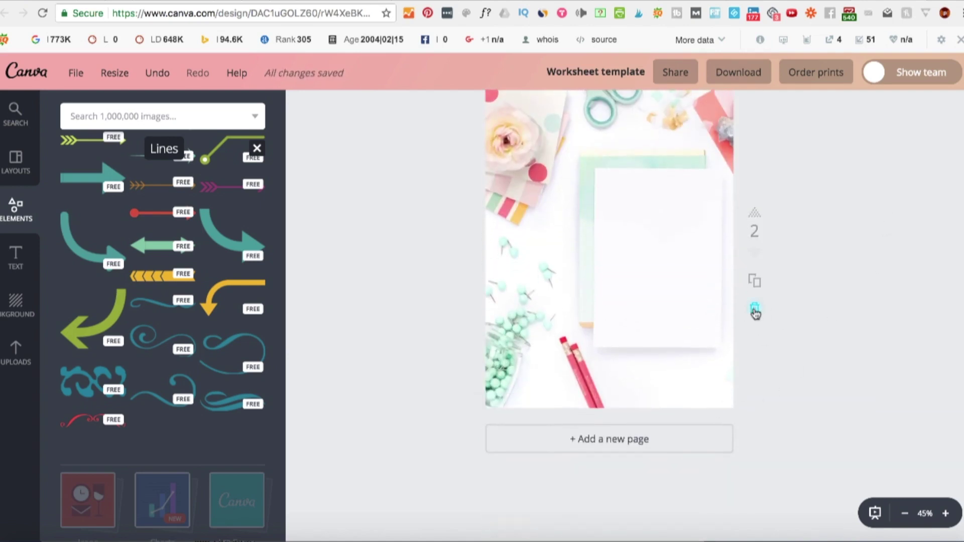
{"action": "left_click", "coordinate": [755, 313]}
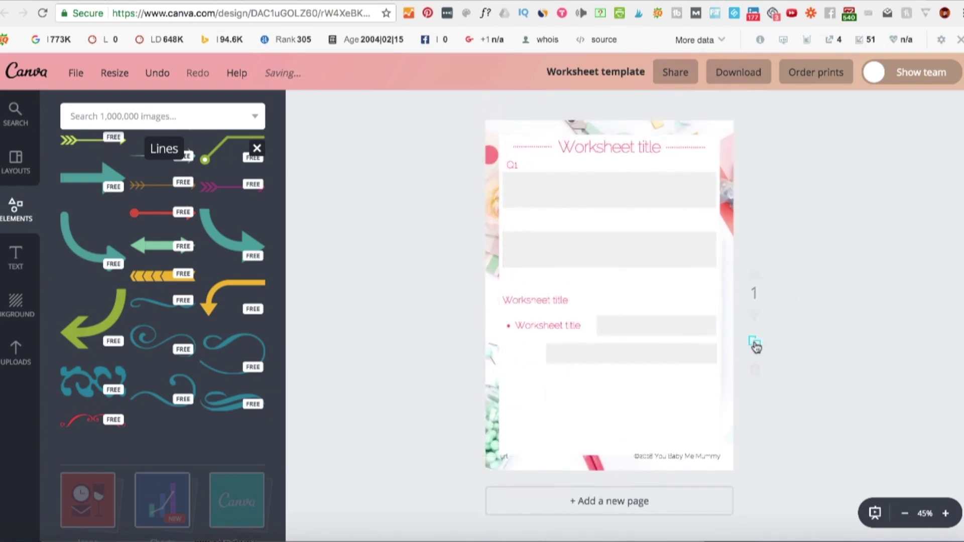
{"action": "left_click", "coordinate": [755, 343]}
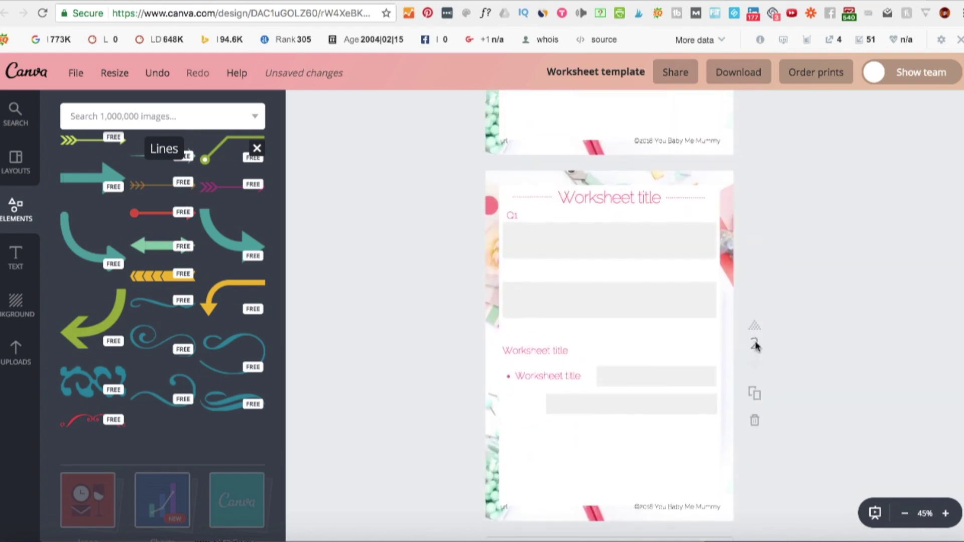
- Clear all elements and the background photo from page 2, try pink and cream backgrounds, and set the background to white
{"action": "left_click_drag", "start_coordinate": [433, 192], "coordinate": [745, 516]}
{"action": "key", "text": "Delete"}
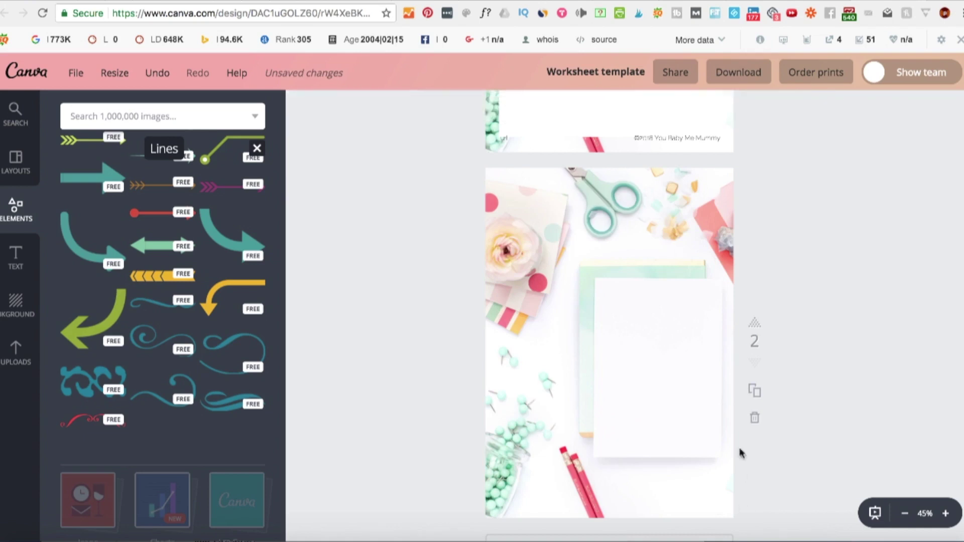
{"action": "left_click", "coordinate": [704, 275]}
{"action": "key", "text": "Delete"}
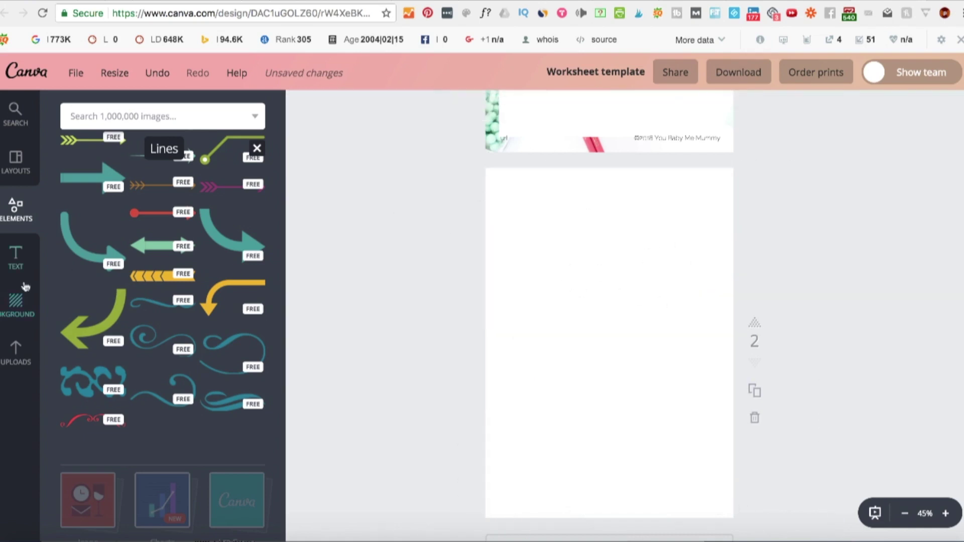
{"action": "left_click", "coordinate": [15, 315]}
{"action": "left_click", "coordinate": [77, 227]}
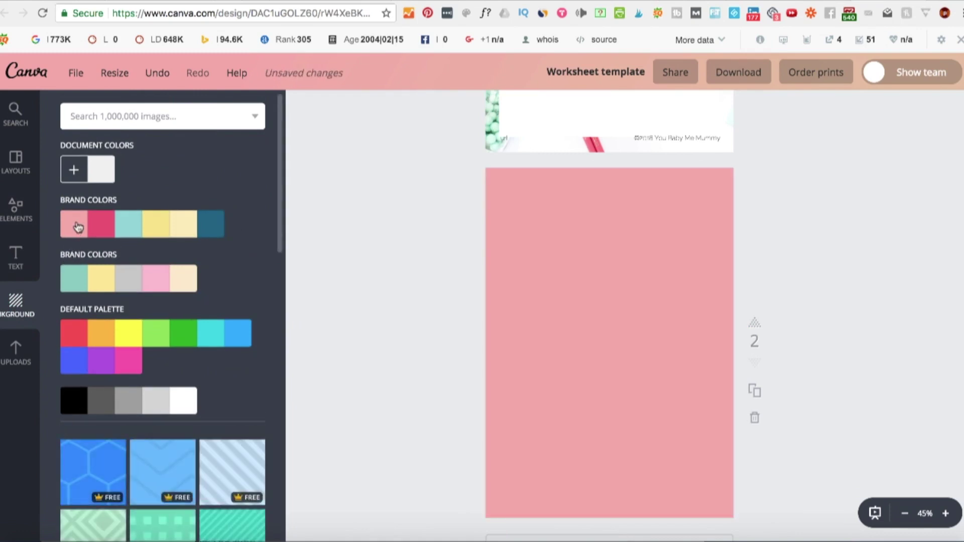
{"action": "left_click", "coordinate": [185, 228]}
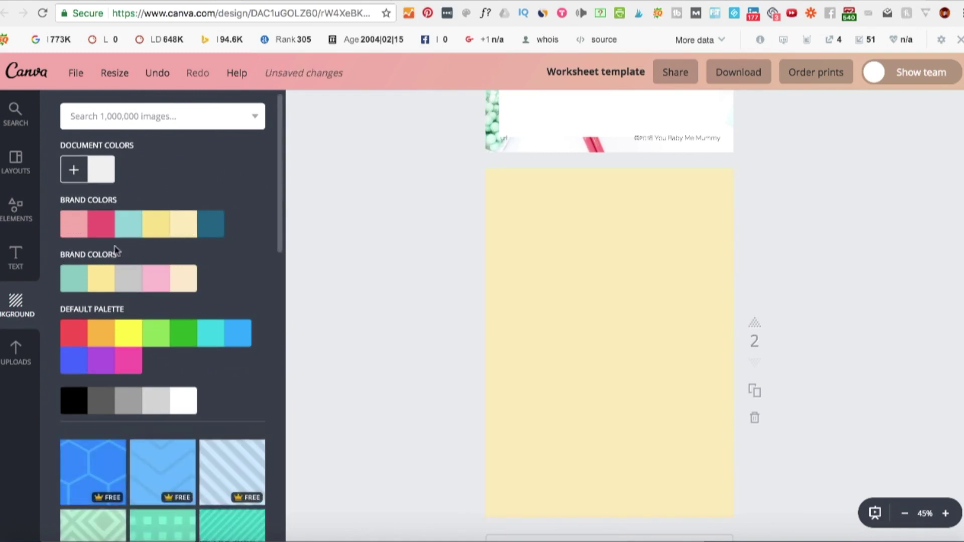
{"action": "left_click", "coordinate": [187, 401]}
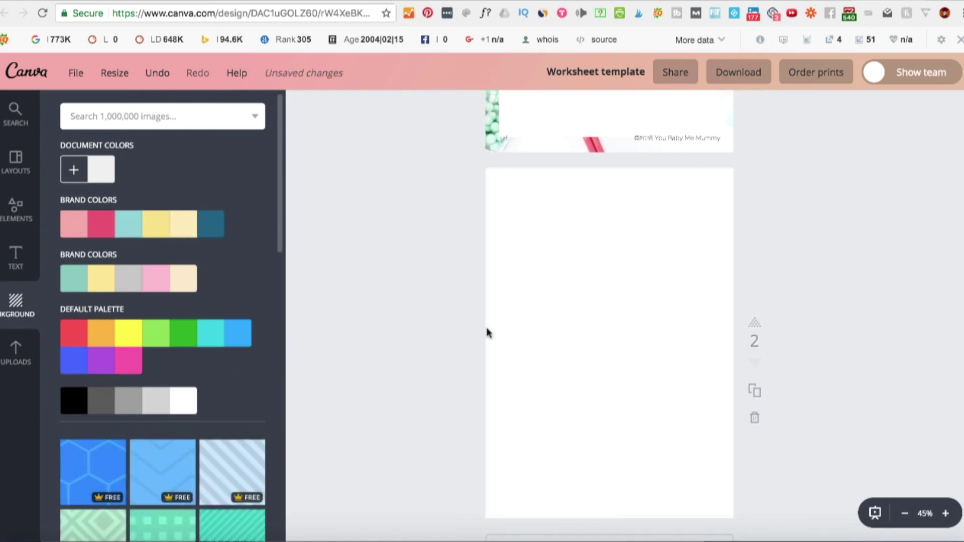
- Place a full-page guide of vertical grey columns on the blank page 2
{"action": "scroll", "coordinate": [862, 358], "scroll_direction": "down", "scroll_amount": 2}
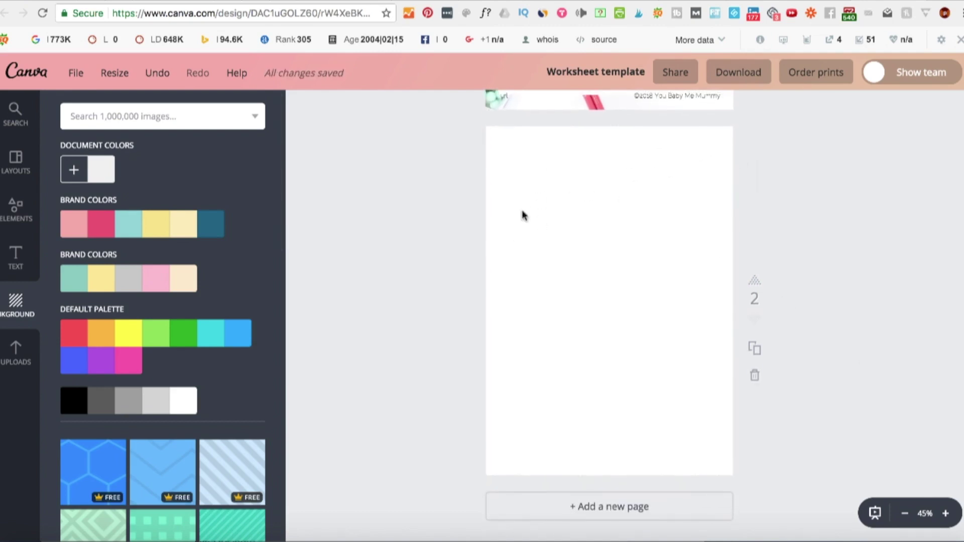
{"action": "scroll", "coordinate": [562, 181], "scroll_direction": "up", "scroll_amount": 5}
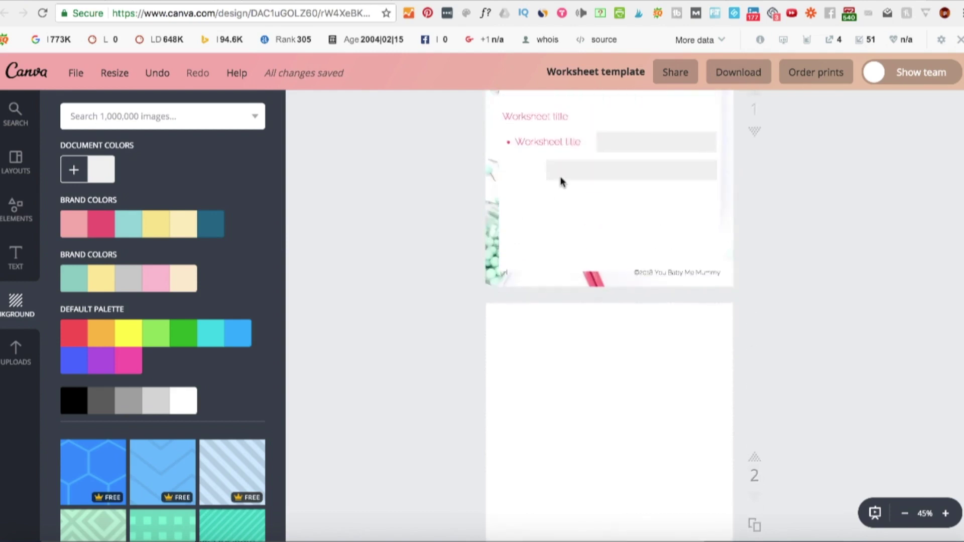
{"action": "left_click_drag", "start_coordinate": [634, 186], "coordinate": [638, 185]}
{"action": "scroll", "coordinate": [641, 394], "scroll_direction": "down", "scroll_amount": 4}
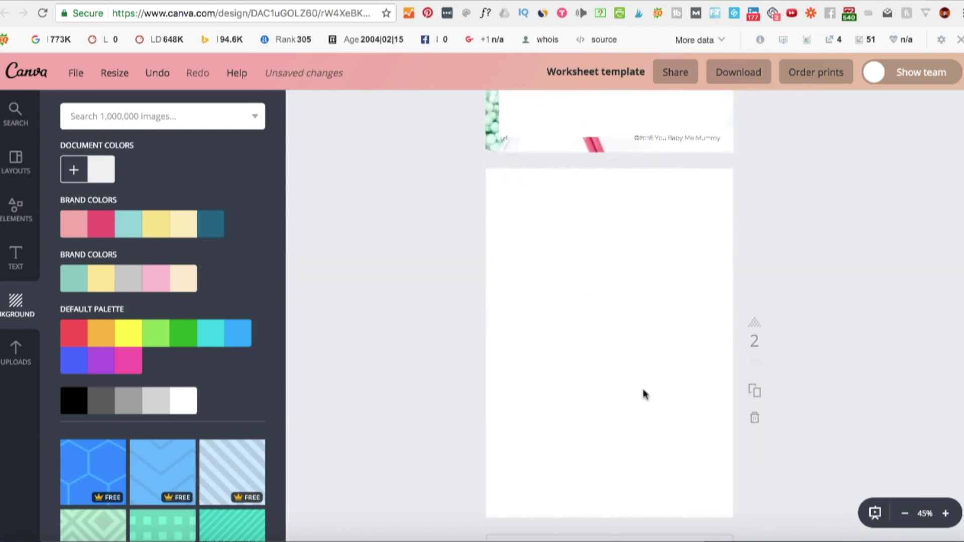
{"action": "left_click", "coordinate": [652, 346]}
{"action": "scroll", "coordinate": [652, 347], "scroll_direction": "down", "scroll_amount": 2}
{"action": "scroll", "coordinate": [638, 224], "scroll_direction": "up", "scroll_amount": 1}
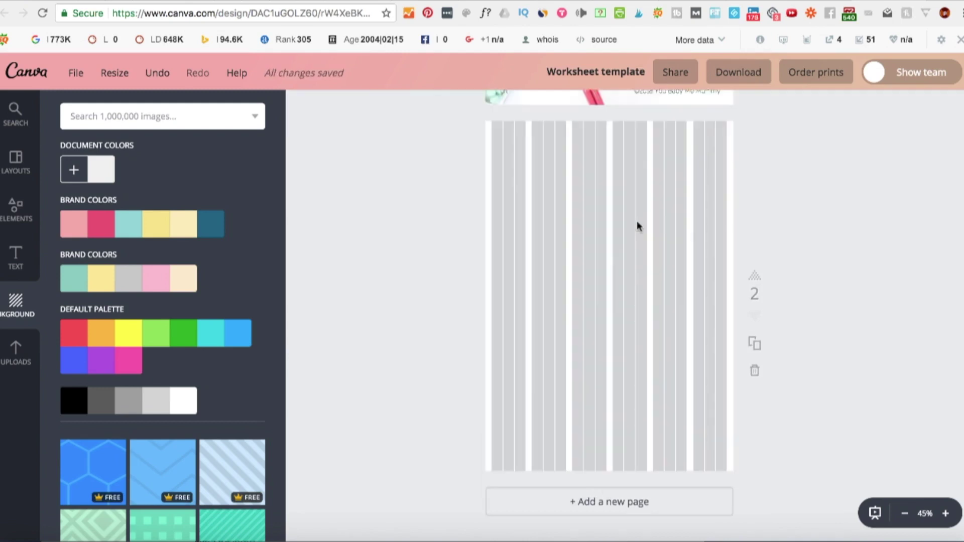
- Add a pink square shape, shrink it near the top-left corner of the column guide and flatten it into a short, wide rectangle
{"action": "left_click", "coordinate": [18, 213]}
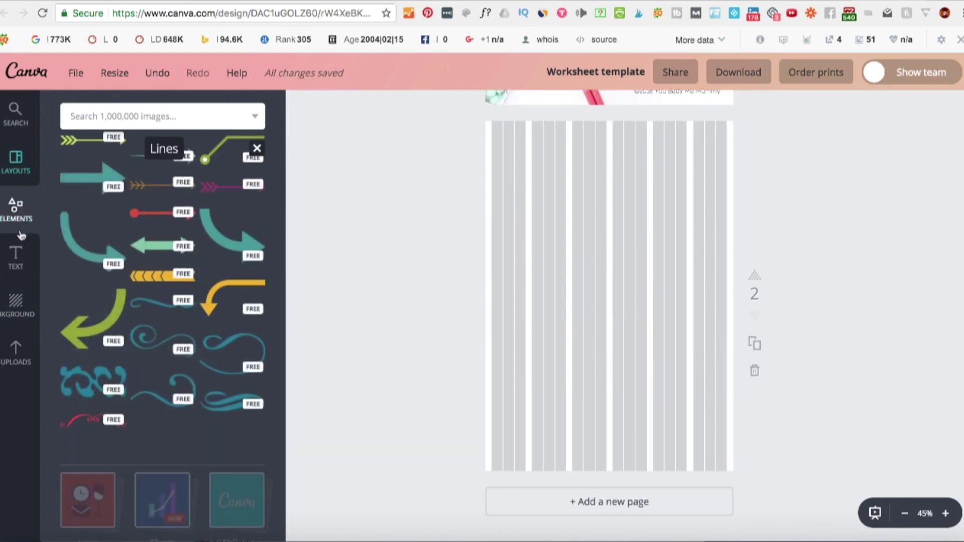
{"action": "left_click", "coordinate": [16, 208]}
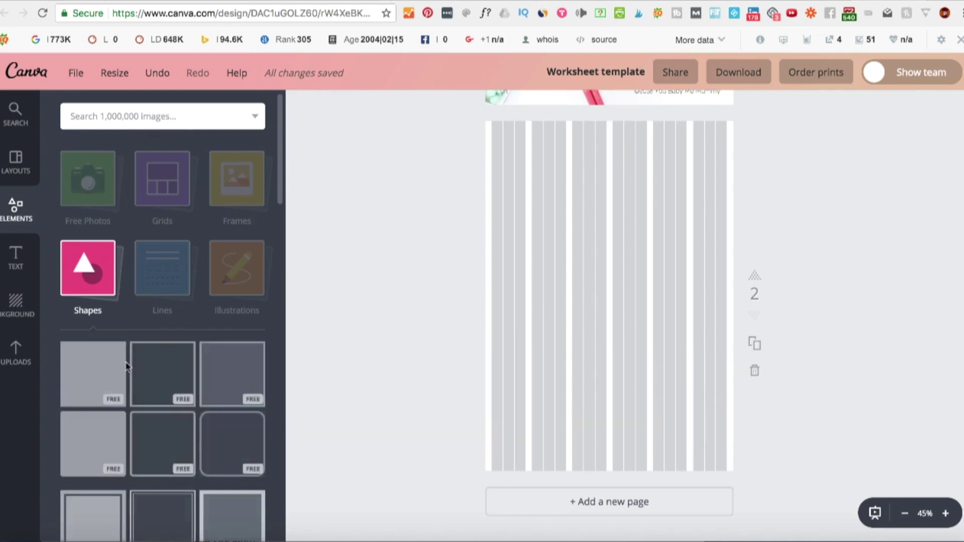
{"action": "left_click", "coordinate": [103, 378]}
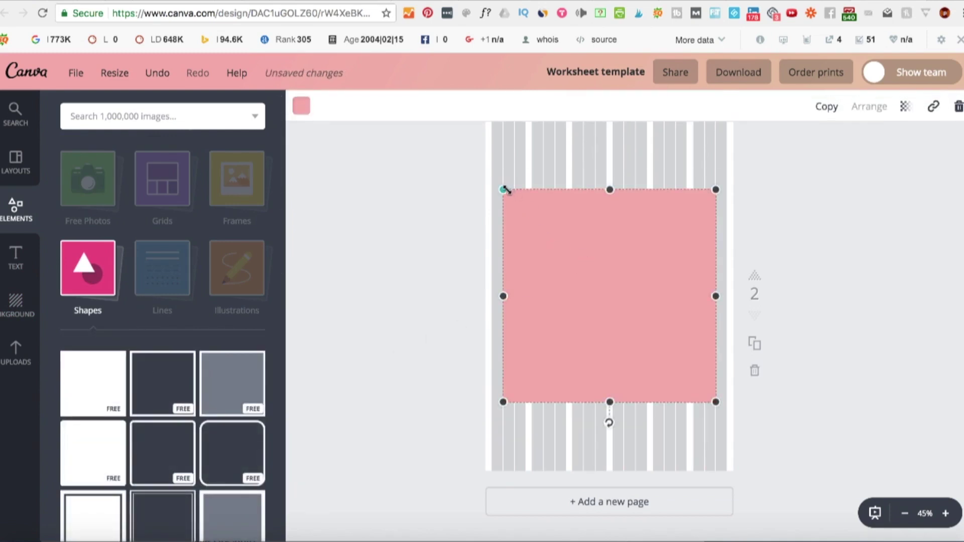
{"action": "left_click_drag", "start_coordinate": [504, 190], "coordinate": [536, 159]}
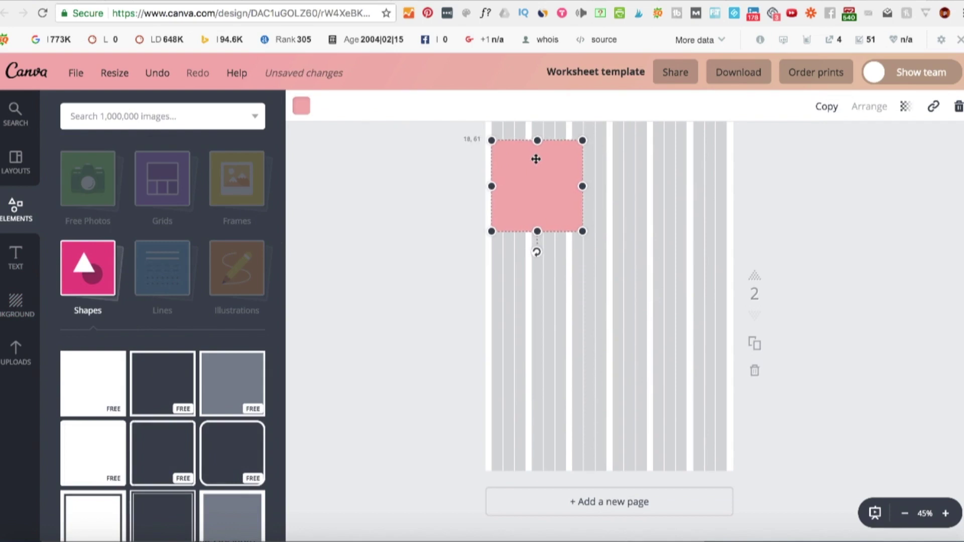
{"action": "left_click_drag", "start_coordinate": [583, 186], "coordinate": [585, 186]}
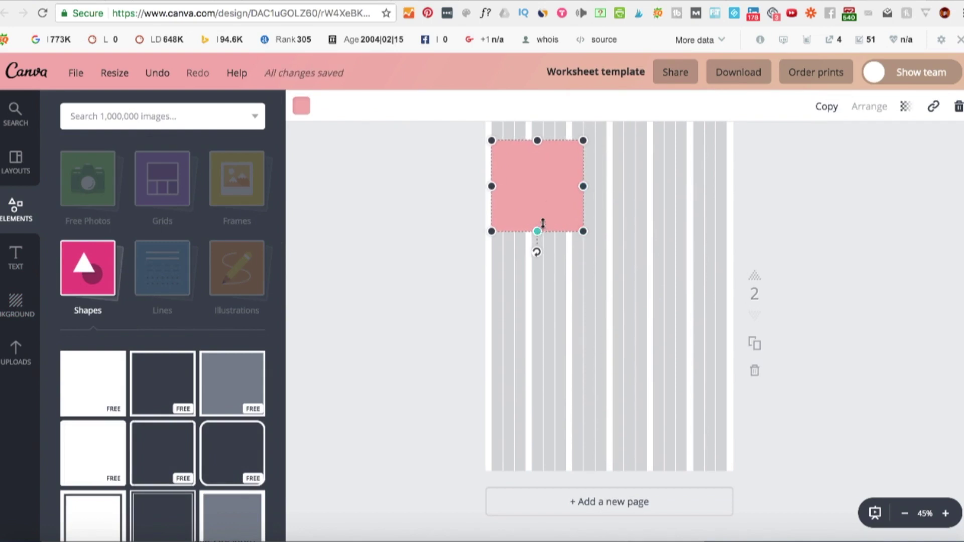
{"action": "left_click_drag", "start_coordinate": [537, 231], "coordinate": [547, 169]}
{"action": "left_click", "coordinate": [428, 204]}
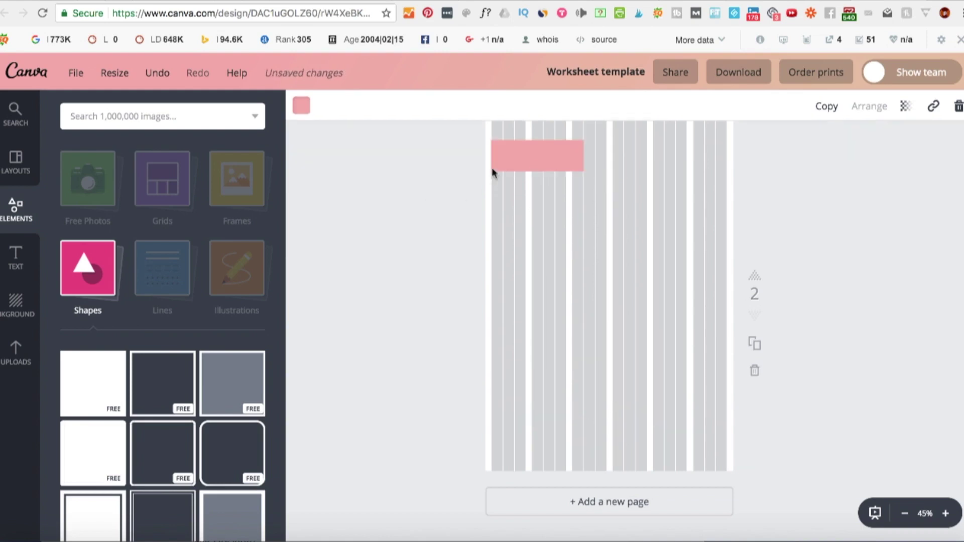
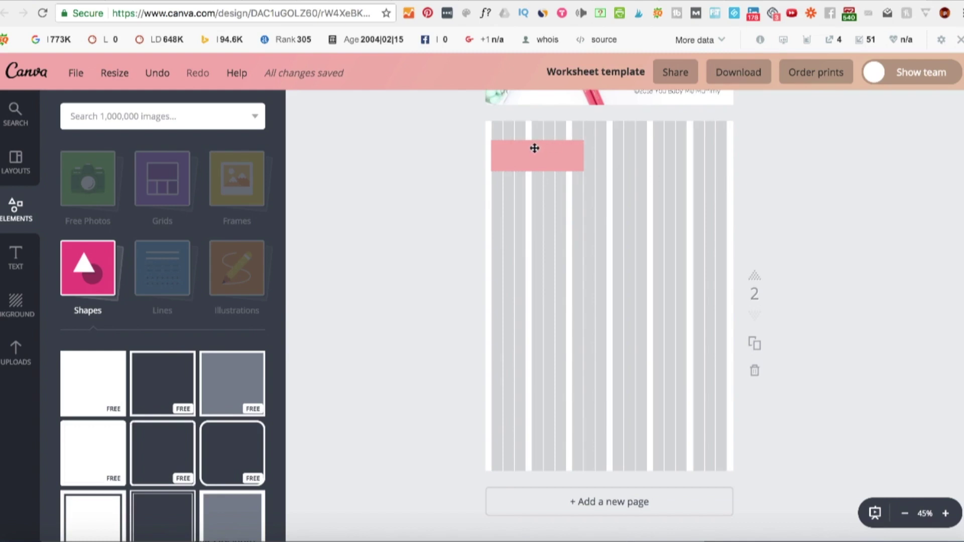
- Reshape the pink rectangle into a tall box along the guide columns and duplicate it twice to form three equal side-by-side columns
{"action": "left_click_drag", "start_coordinate": [534, 148], "coordinate": [482, 460]}
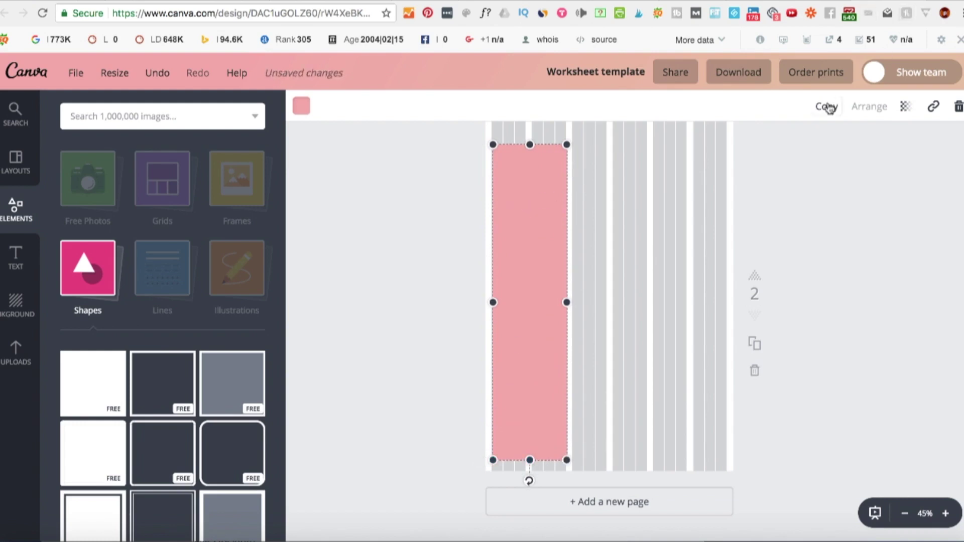
{"action": "left_click", "coordinate": [826, 107]}
{"action": "left_click_drag", "start_coordinate": [542, 216], "coordinate": [615, 207]}
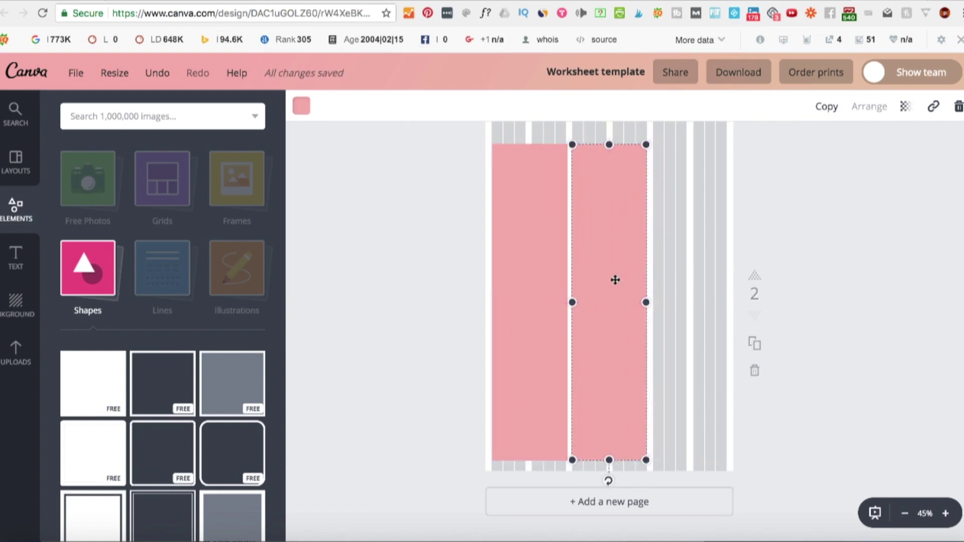
{"action": "left_click", "coordinate": [825, 107]}
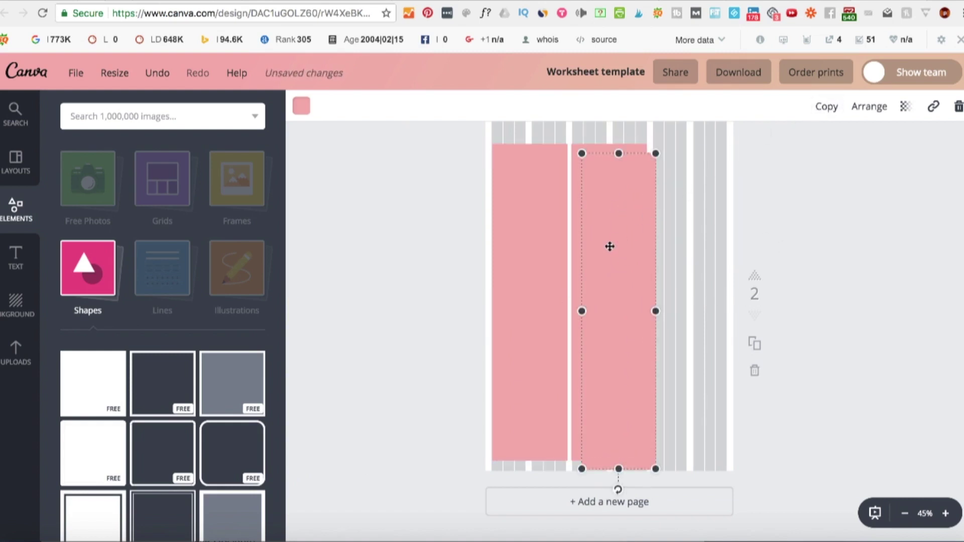
{"action": "left_click_drag", "start_coordinate": [608, 246], "coordinate": [675, 235]}
{"action": "left_click", "coordinate": [779, 216]}
{"action": "scroll", "coordinate": [683, 197], "scroll_direction": "up", "scroll_amount": 1}
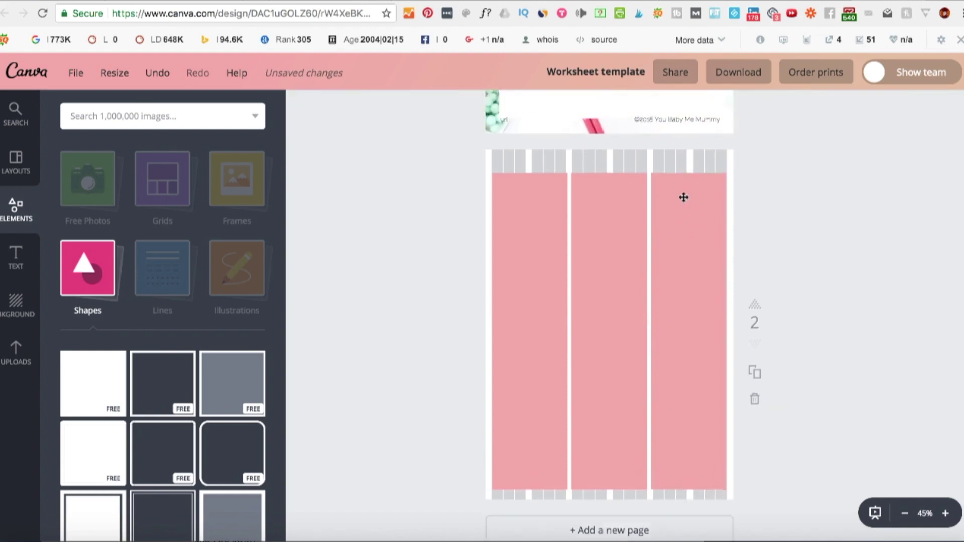
- Delete page 2 with the column guide and pink boxes
{"action": "scroll", "coordinate": [683, 198], "scroll_direction": "down", "scroll_amount": 3}
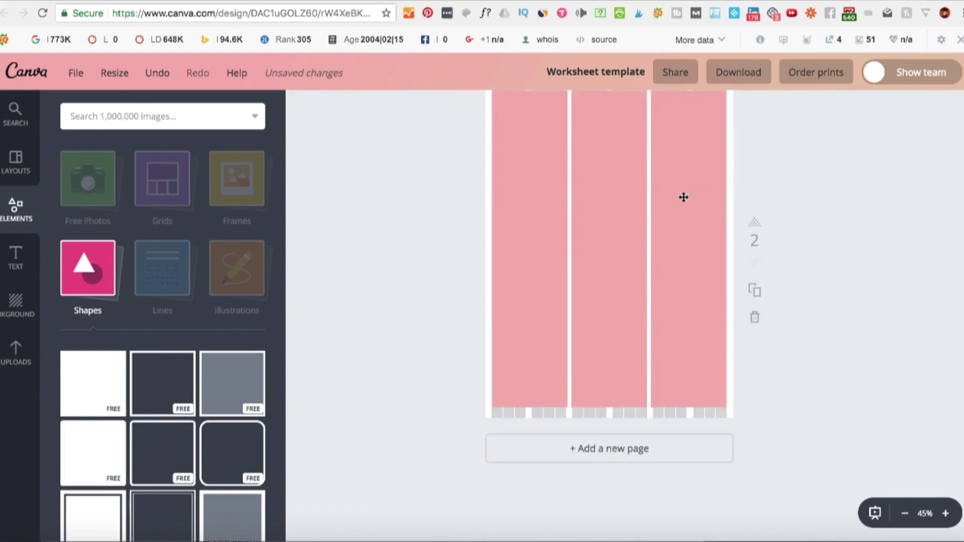
{"action": "left_click", "coordinate": [754, 327]}
{"action": "scroll", "coordinate": [748, 311], "scroll_direction": "down", "scroll_amount": 5}
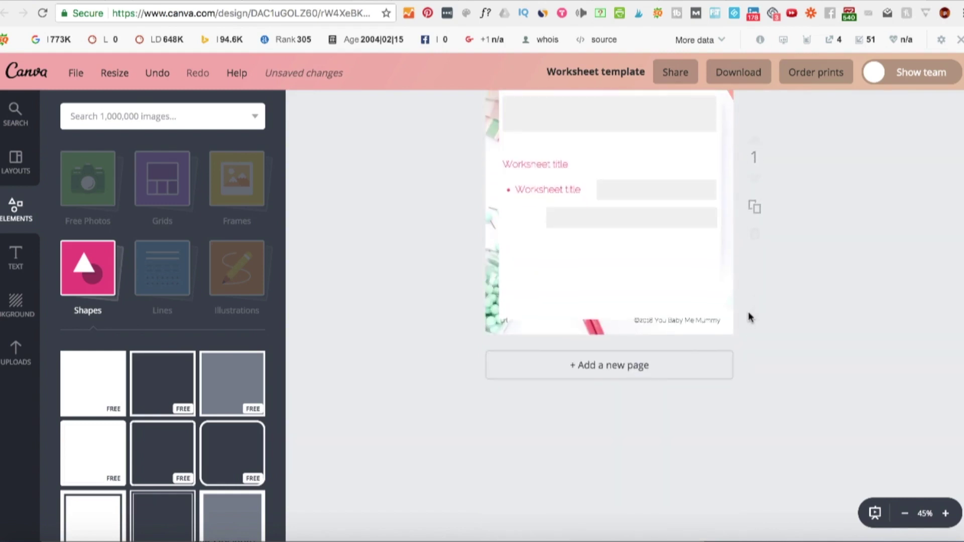
- Add a second page to the worksheet and remove the background photo from it to leave it blank
{"action": "scroll", "coordinate": [766, 247], "scroll_direction": "up", "scroll_amount": 3}
{"action": "scroll", "coordinate": [766, 248], "scroll_direction": "down", "scroll_amount": 3}
{"action": "left_click", "coordinate": [571, 368]}
{"action": "left_click", "coordinate": [622, 171]}
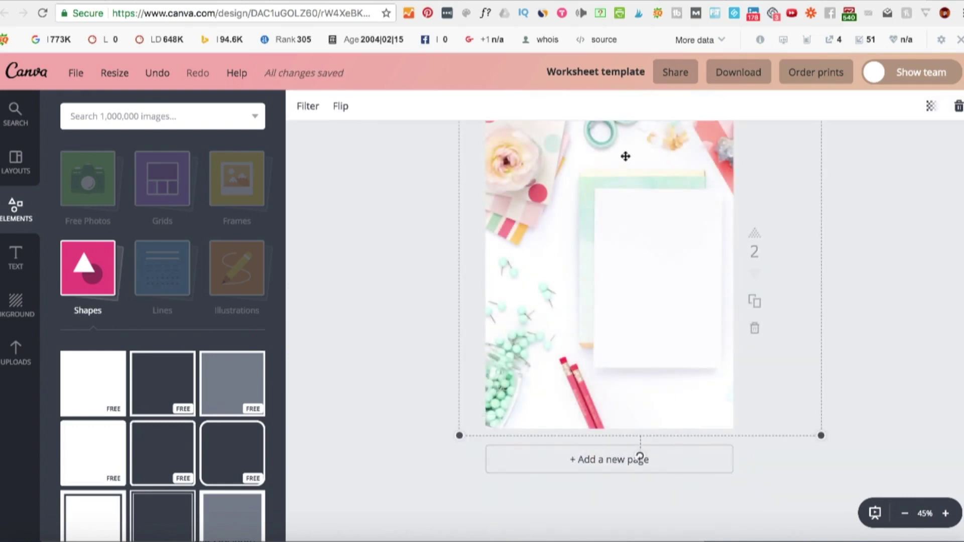
{"action": "left_click", "coordinate": [957, 109]}
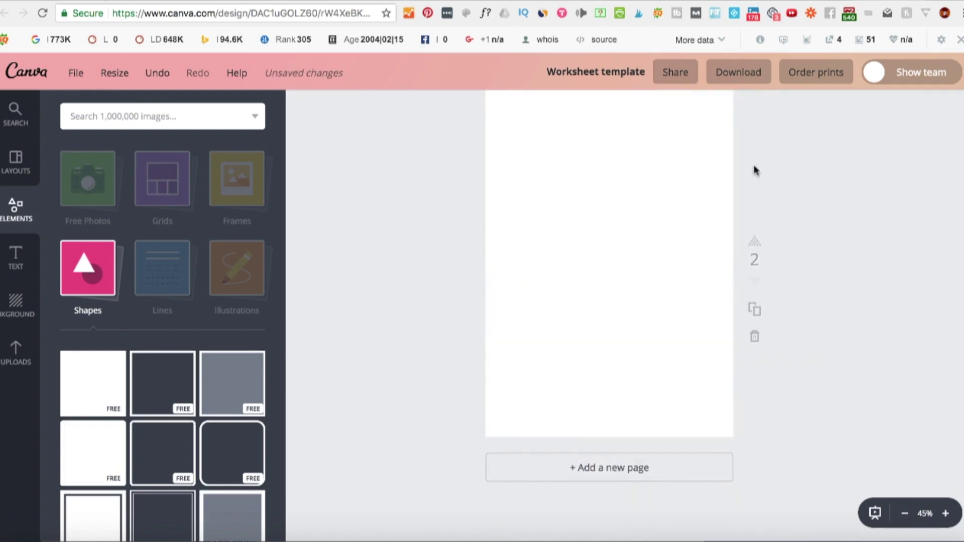
- Add a default heading to the blank page 2 and delete it
{"action": "scroll", "coordinate": [594, 208], "scroll_direction": "up", "scroll_amount": 2}
{"action": "left_click", "coordinate": [15, 258]}
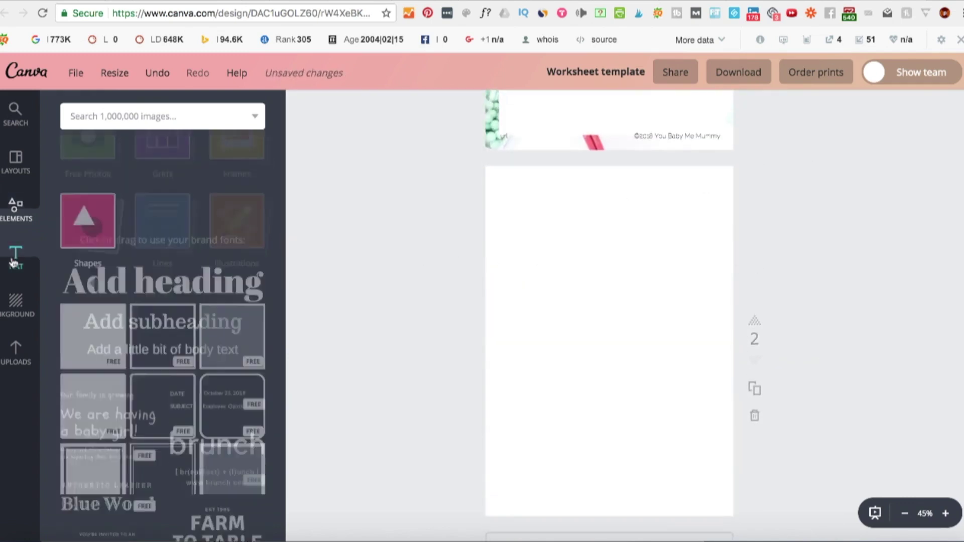
{"action": "left_click", "coordinate": [150, 195]}
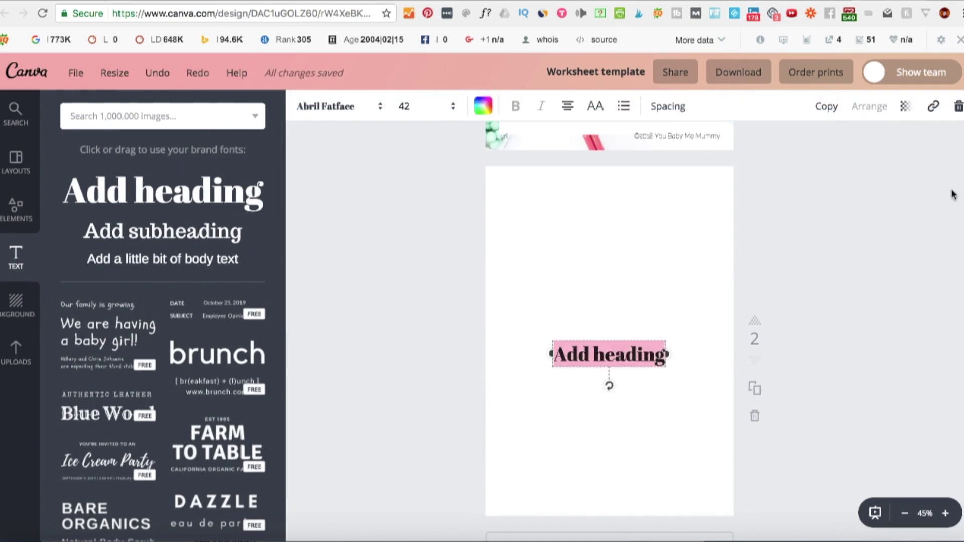
{"action": "left_click", "coordinate": [957, 108]}
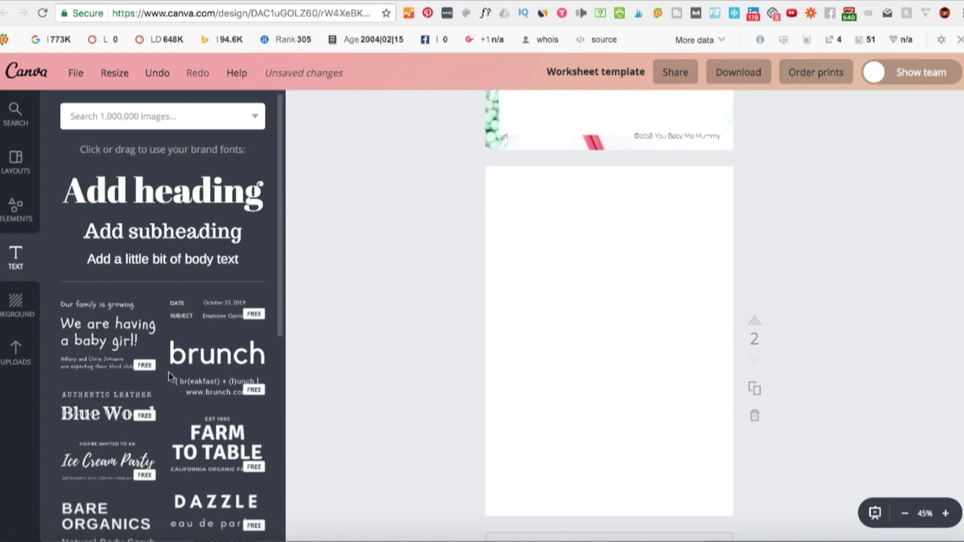
- Insert the "certificate of membership" text combination on page 2, enlarge it to nearly page width and place it at the page's upper edge
{"action": "scroll", "coordinate": [170, 376], "scroll_direction": "down", "scroll_amount": 3}
{"action": "scroll", "coordinate": [171, 376], "scroll_direction": "down", "scroll_amount": 5}
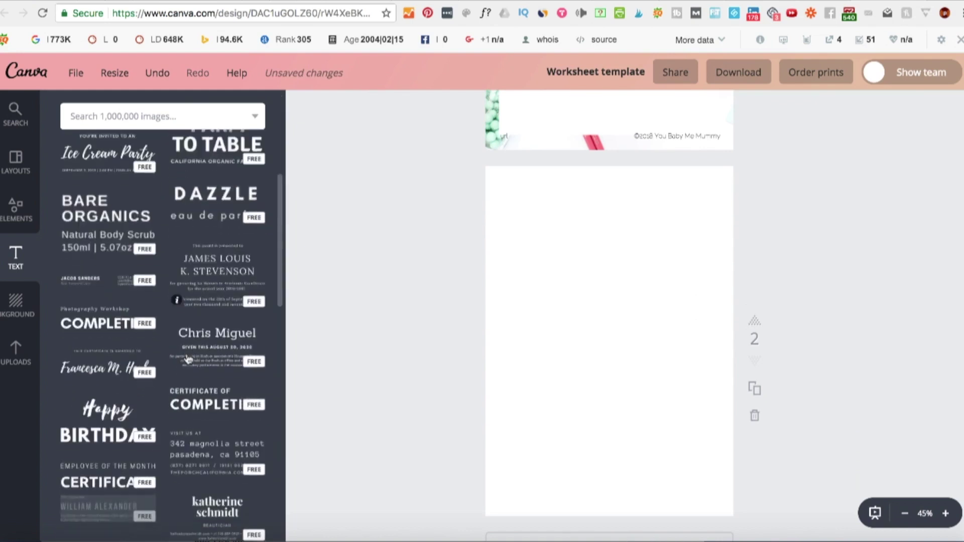
{"action": "scroll", "coordinate": [186, 357], "scroll_direction": "down", "scroll_amount": 3}
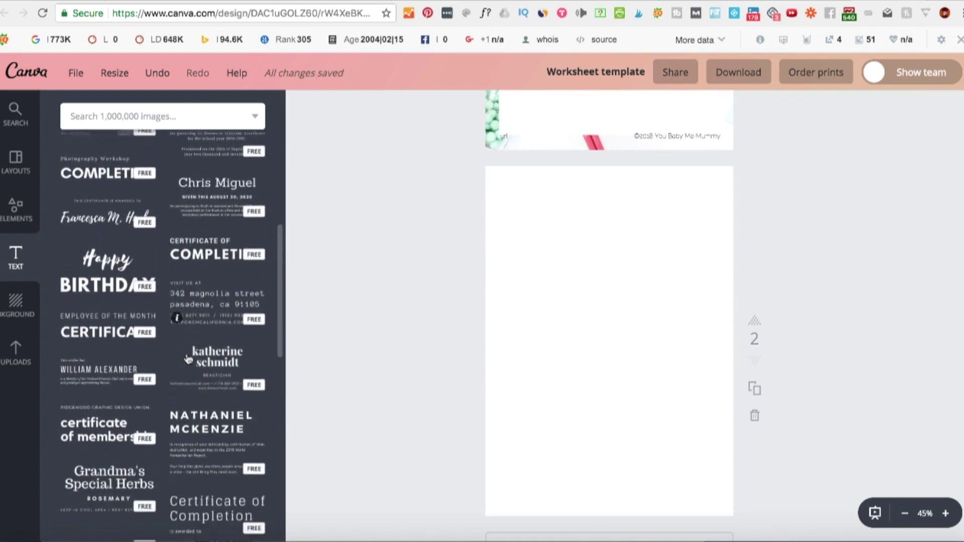
{"action": "scroll", "coordinate": [188, 359], "scroll_direction": "down", "scroll_amount": 2}
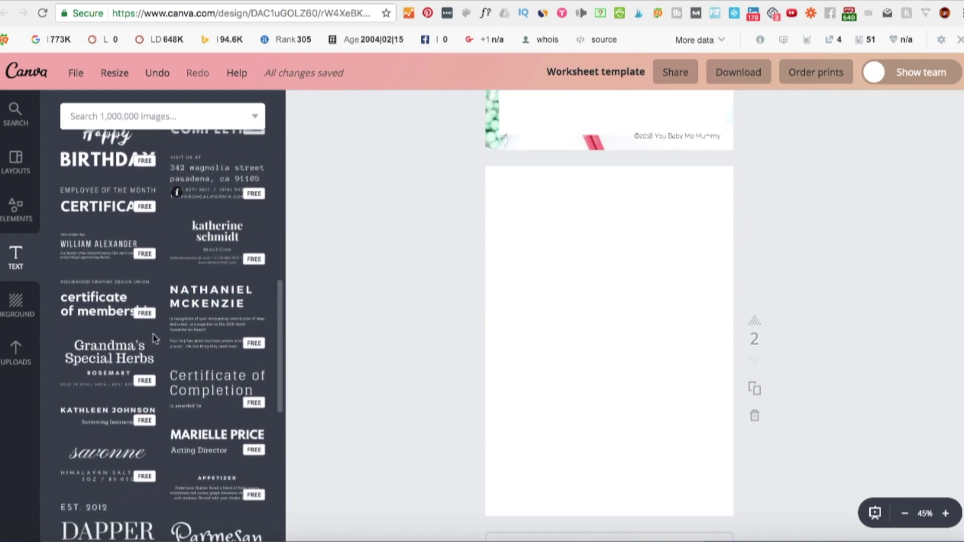
{"action": "left_click", "coordinate": [96, 310]}
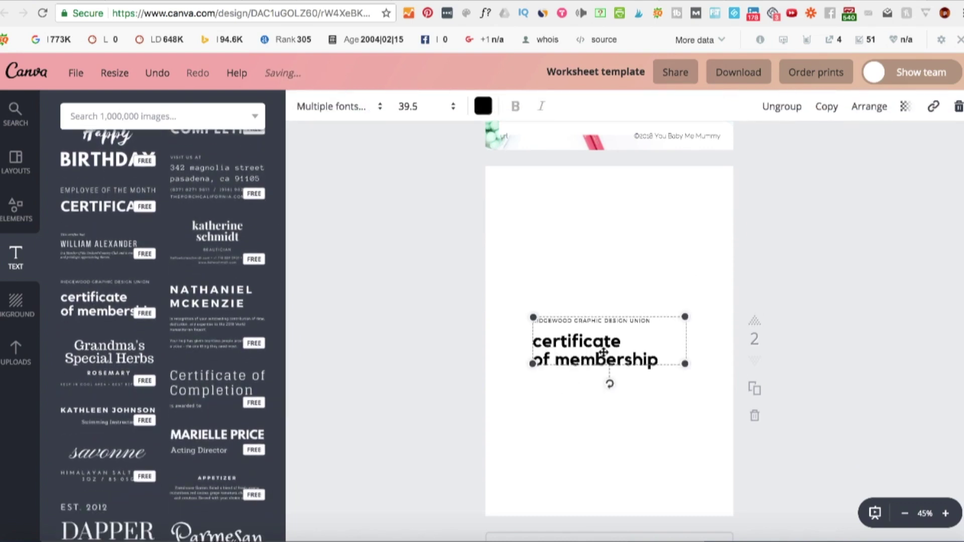
{"action": "mouse_move", "coordinate": [733, 283]}
{"action": "left_mouse_down"}
{"action": "mouse_move", "coordinate": [744, 274]}
{"action": "mouse_move", "coordinate": [748, 294]}
{"action": "left_mouse_up"}
{"action": "left_click_drag", "start_coordinate": [693, 321], "coordinate": [656, 195]}
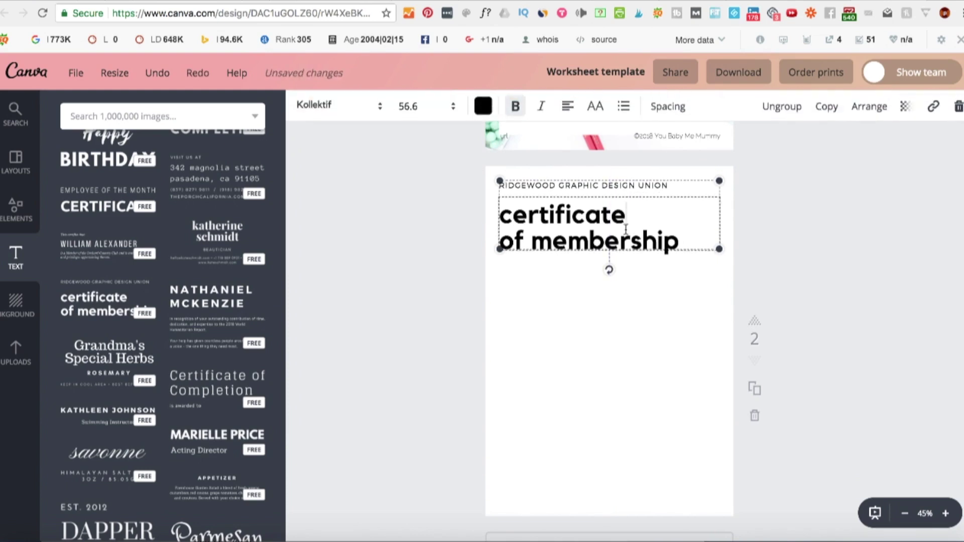
- Nudge the "certificate of membership" text group down slightly and scale it up to a font size of 57.1
{"action": "left_click_drag", "start_coordinate": [573, 215], "coordinate": [549, 215]}
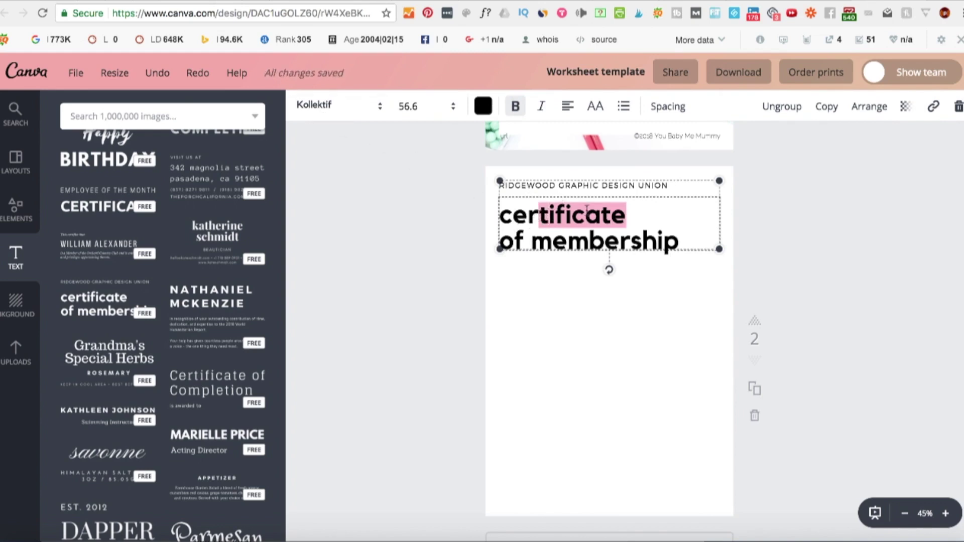
{"action": "left_click", "coordinate": [797, 217]}
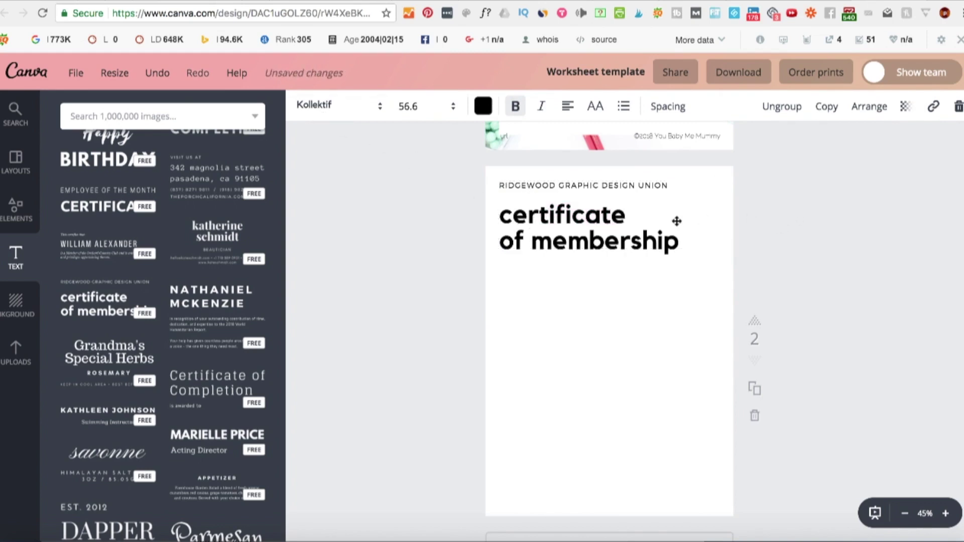
{"action": "left_click_drag", "start_coordinate": [651, 221], "coordinate": [654, 234]}
{"action": "left_click", "coordinate": [688, 249]}
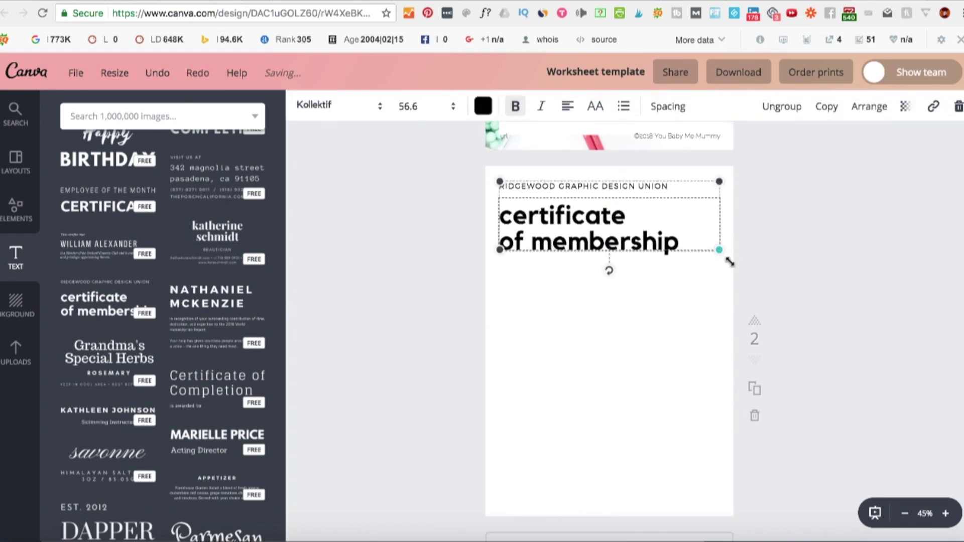
{"action": "mouse_move", "coordinate": [719, 249]}
{"action": "left_mouse_down"}
{"action": "mouse_move", "coordinate": [746, 252]}
{"action": "mouse_move", "coordinate": [714, 247]}
{"action": "mouse_move", "coordinate": [722, 251]}
{"action": "left_mouse_up"}
{"action": "left_click", "coordinate": [772, 257]}
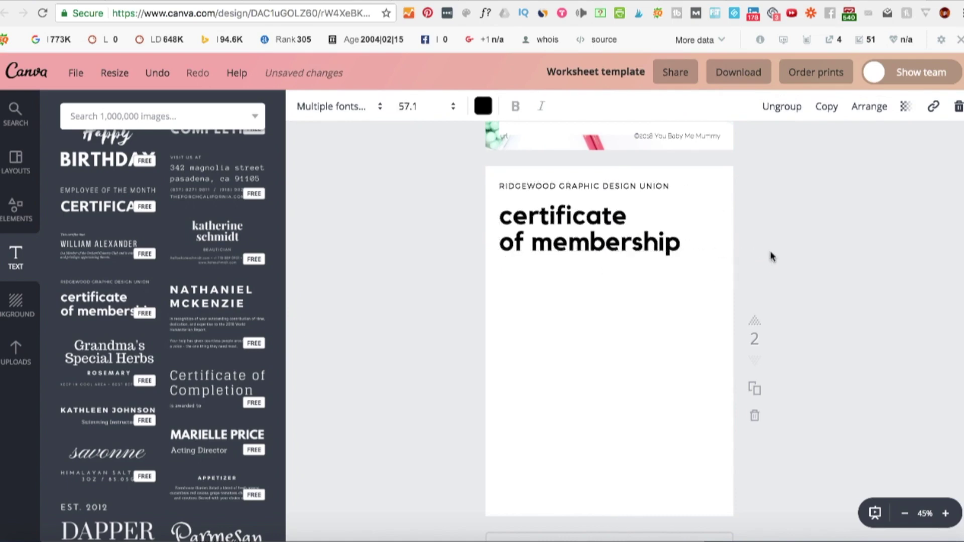
{"action": "left_click", "coordinate": [591, 215]}
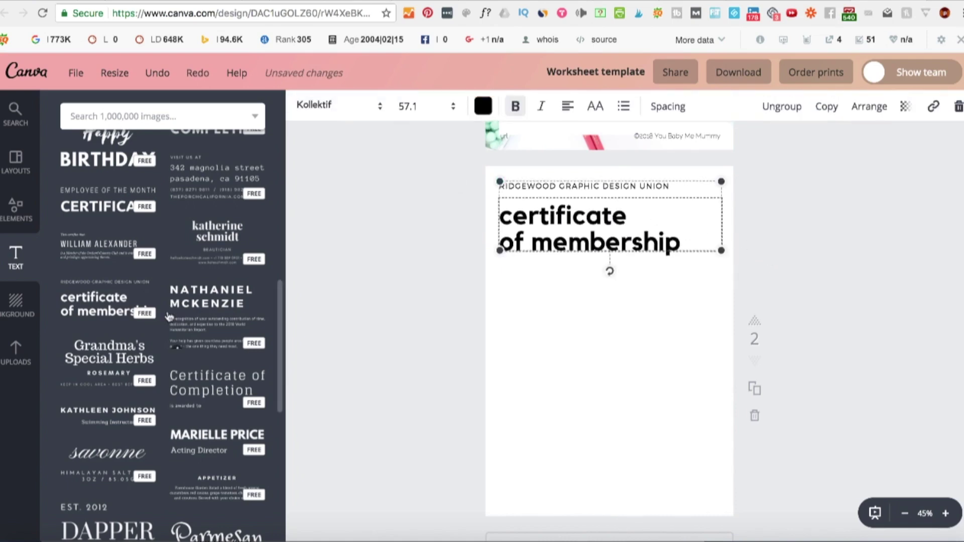
- Insert the anniversary party text combination below the certificate text and enlarge it to a font size of 90
{"action": "scroll", "coordinate": [169, 315], "scroll_direction": "down", "scroll_amount": 4}
{"action": "scroll", "coordinate": [226, 350], "scroll_direction": "down", "scroll_amount": 3}
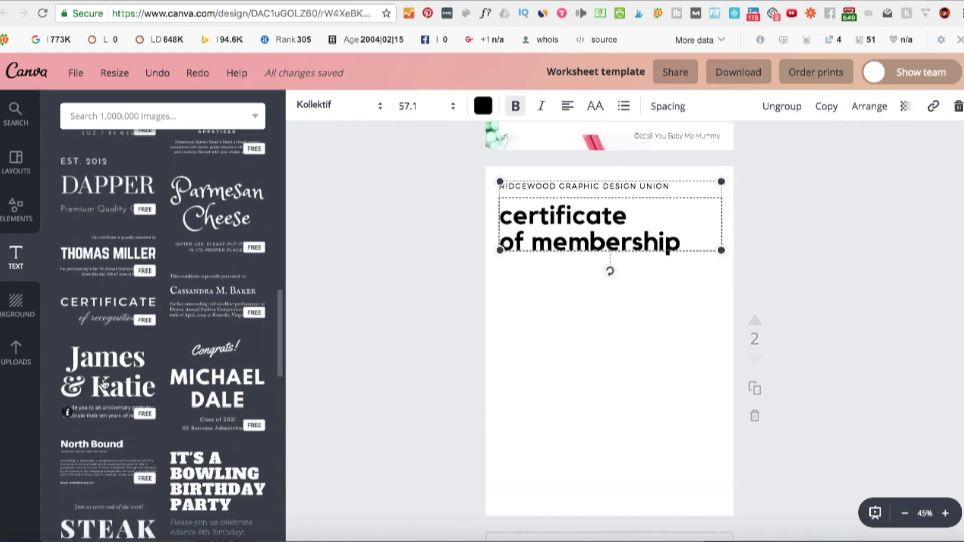
{"action": "left_click_drag", "start_coordinate": [555, 344], "coordinate": [610, 347]}
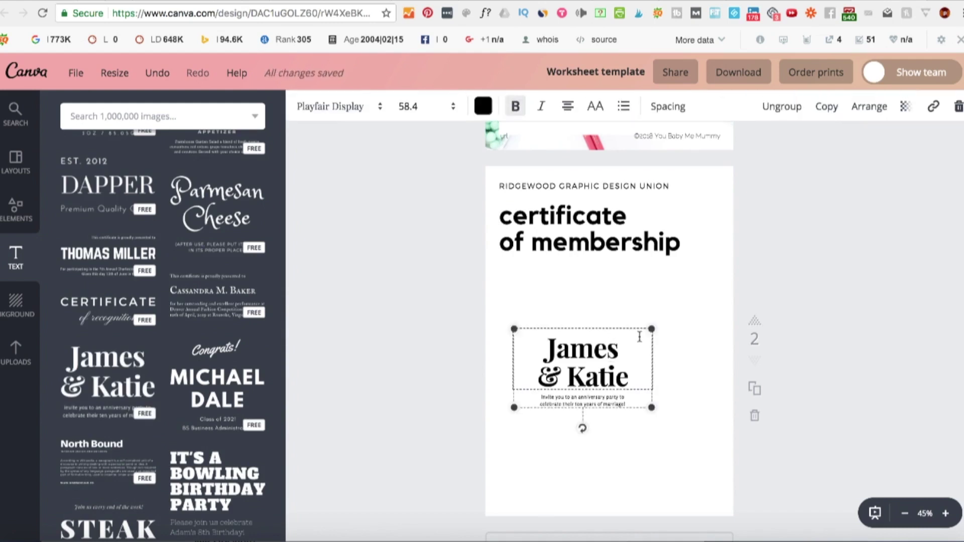
{"action": "left_click_drag", "start_coordinate": [695, 297], "coordinate": [721, 276]}
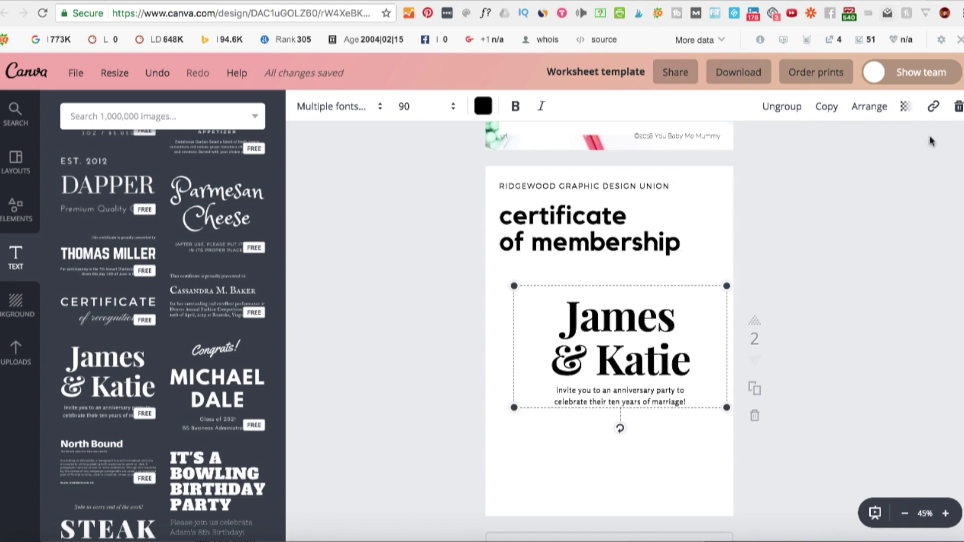
- Delete the anniversary text group, the "certificate of membership" heading and the "Ridgewood Graphic Design Union" line from page 2
{"action": "left_click", "coordinate": [957, 107]}
{"action": "left_click", "coordinate": [926, 169]}
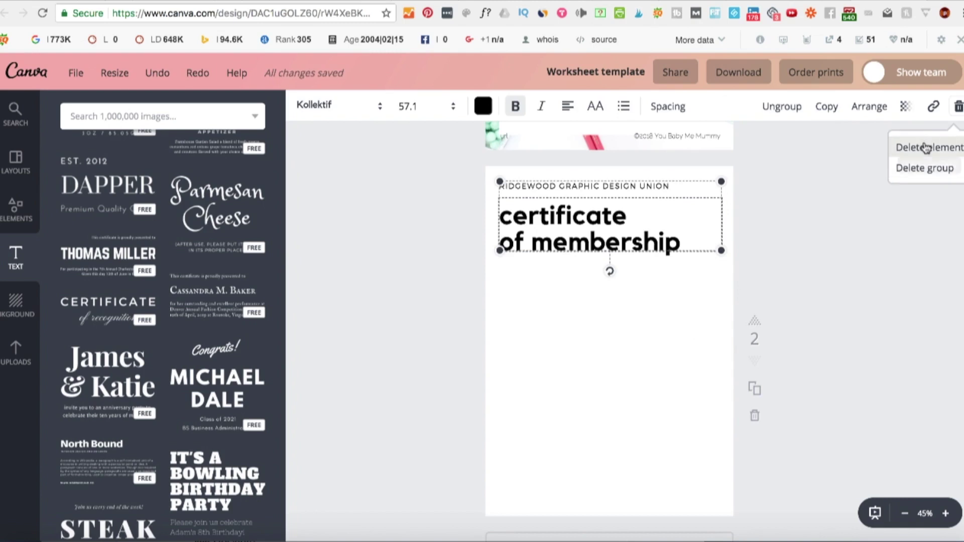
{"action": "left_click", "coordinate": [926, 147]}
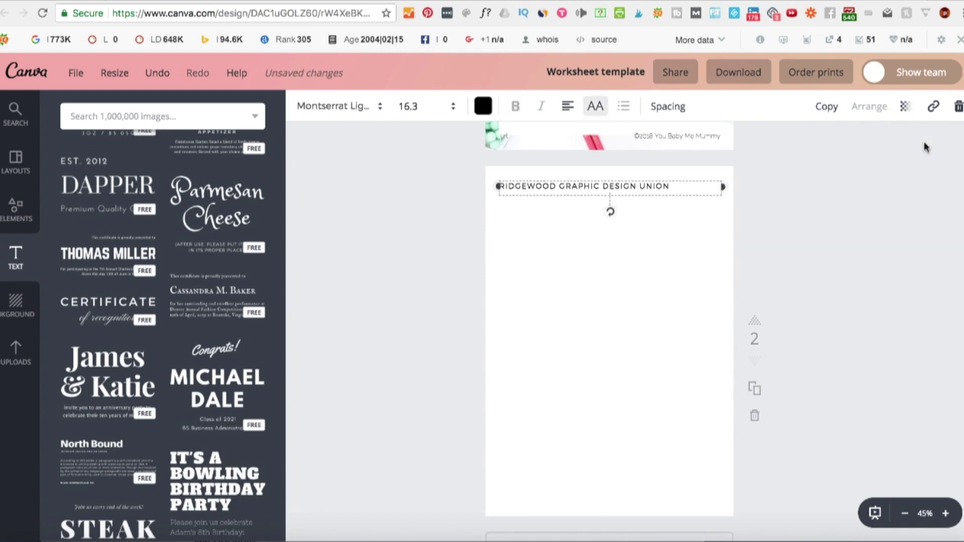
{"action": "left_click", "coordinate": [818, 216]}
{"action": "left_click", "coordinate": [678, 188]}
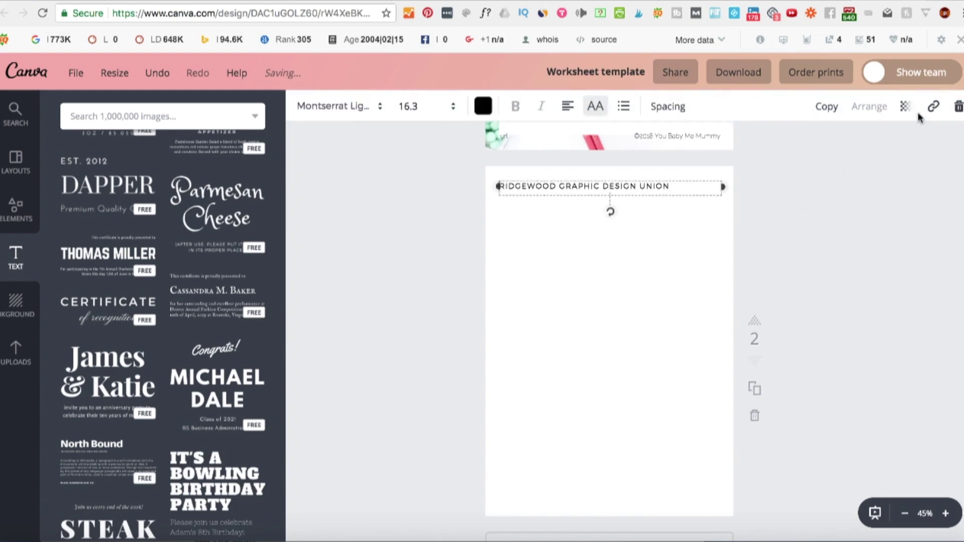
{"action": "left_click", "coordinate": [958, 107]}
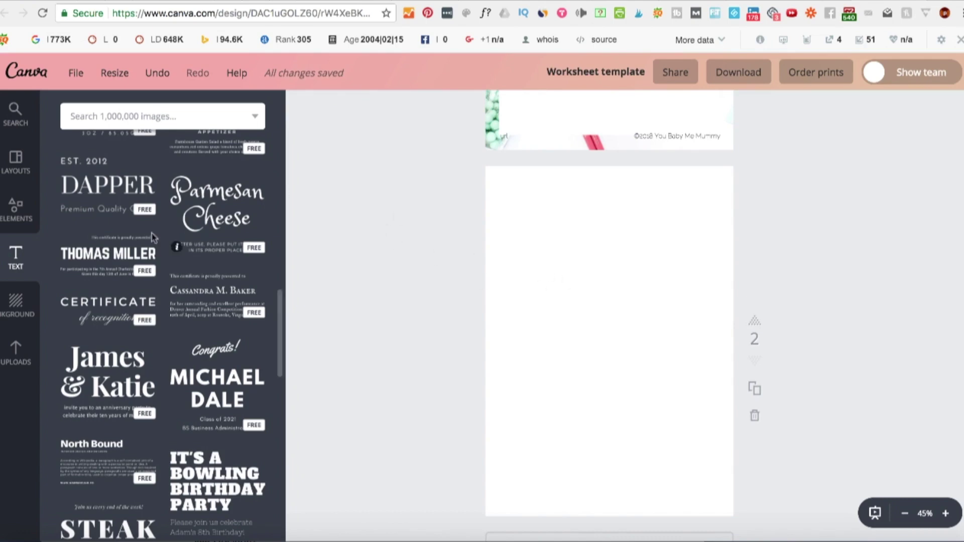
- Add a default body text box to page 2 and delete it
{"action": "left_click", "coordinate": [24, 261]}
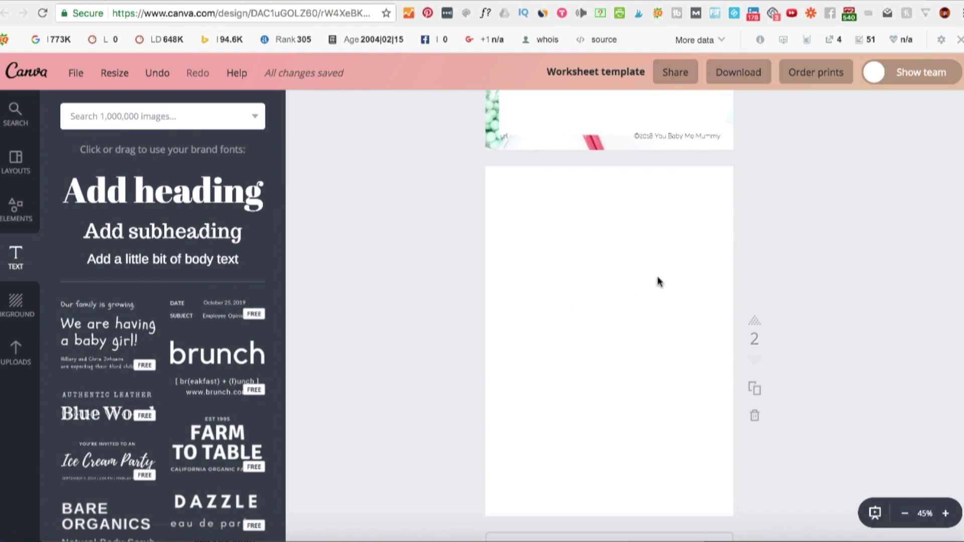
{"action": "key", "text": "t"}
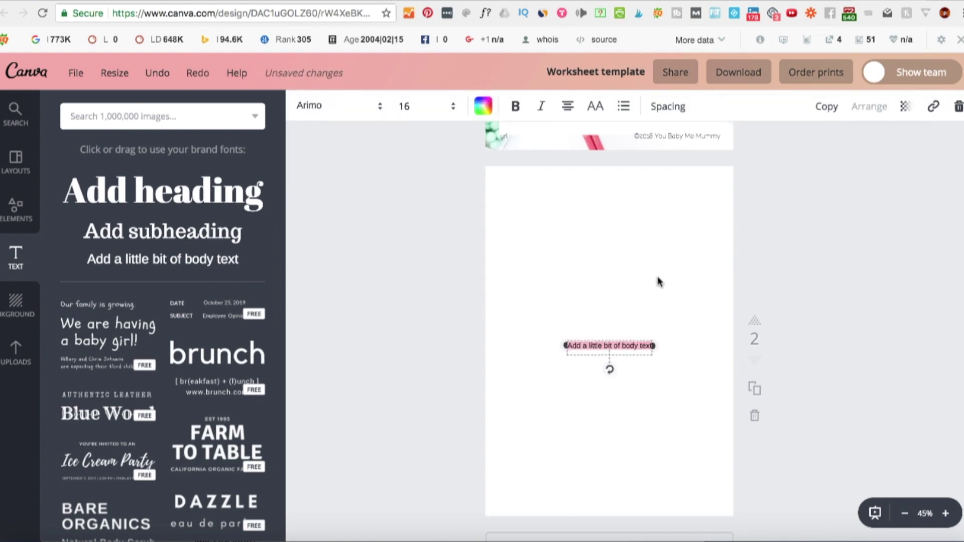
{"action": "key", "text": "Delete"}
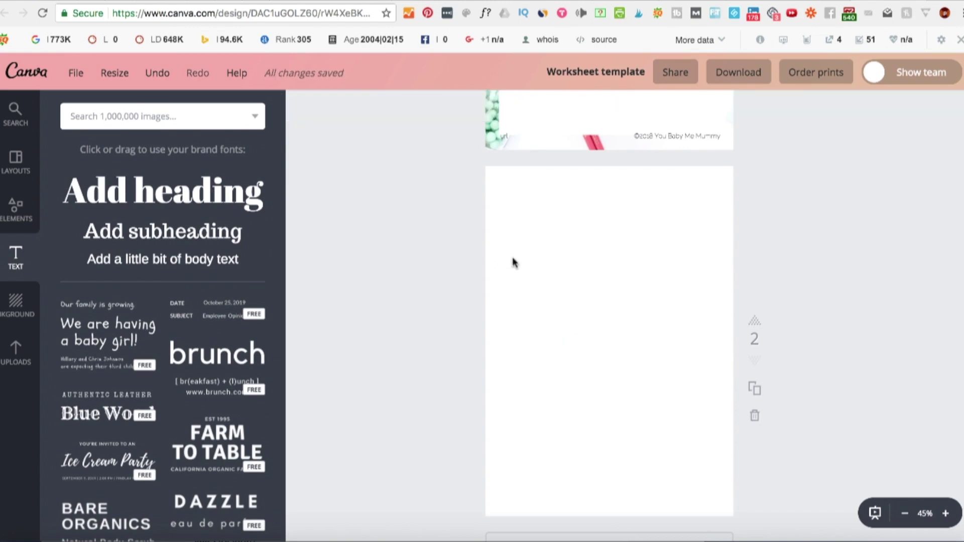
- Place the free photo of a laptop on a dark wooden desk on page 2
{"action": "scroll", "coordinate": [505, 266], "scroll_direction": "down", "scroll_amount": 1}
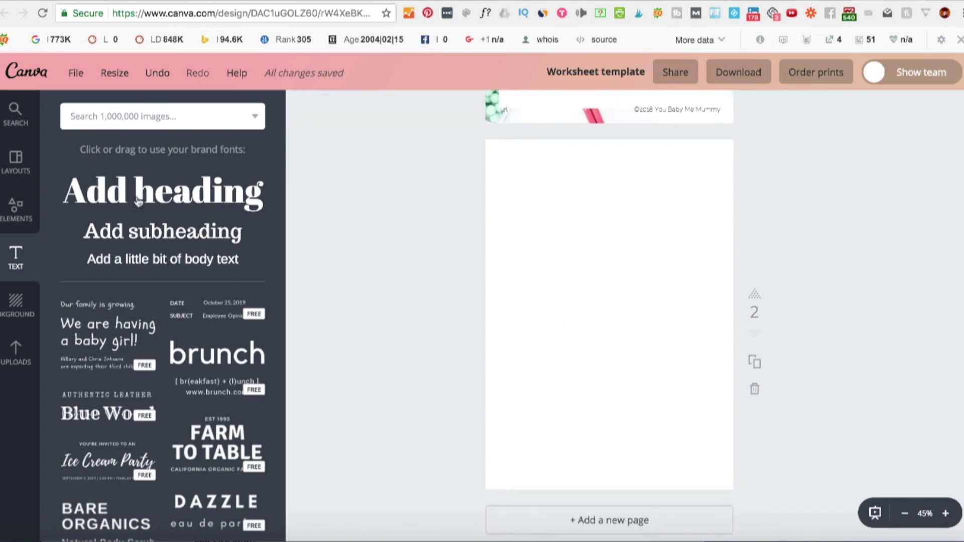
{"action": "left_click", "coordinate": [17, 209]}
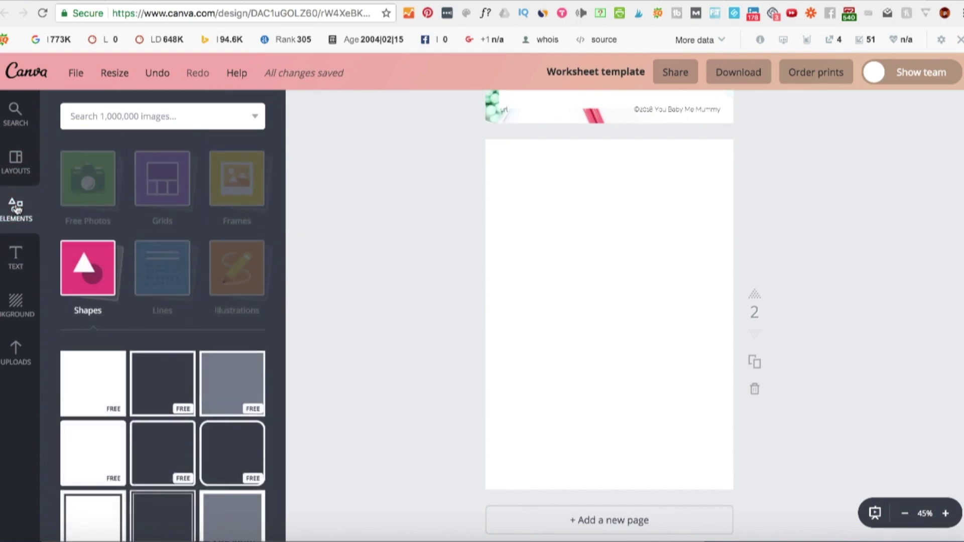
{"action": "left_click", "coordinate": [89, 180]}
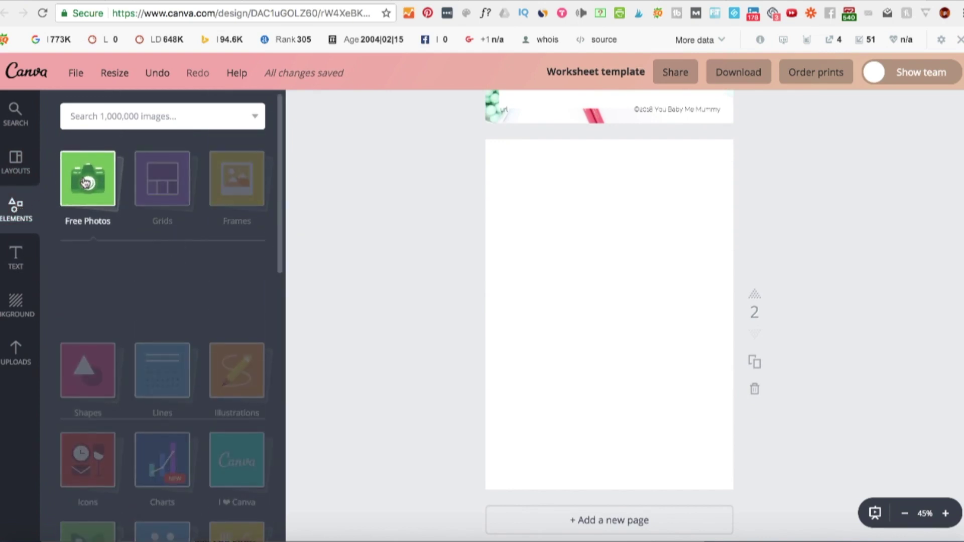
{"action": "scroll", "coordinate": [120, 275], "scroll_direction": "down", "scroll_amount": 2}
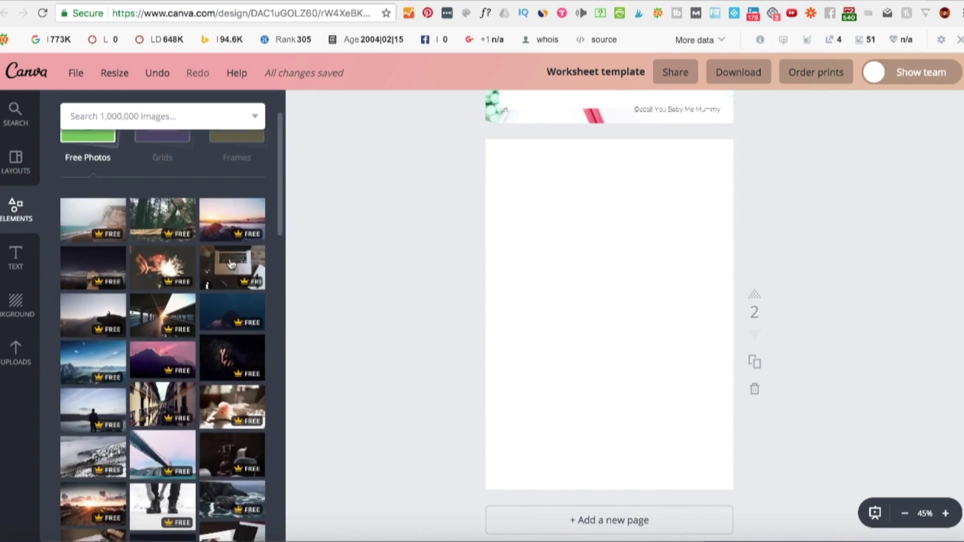
{"action": "left_click_drag", "start_coordinate": [337, 252], "coordinate": [497, 276]}
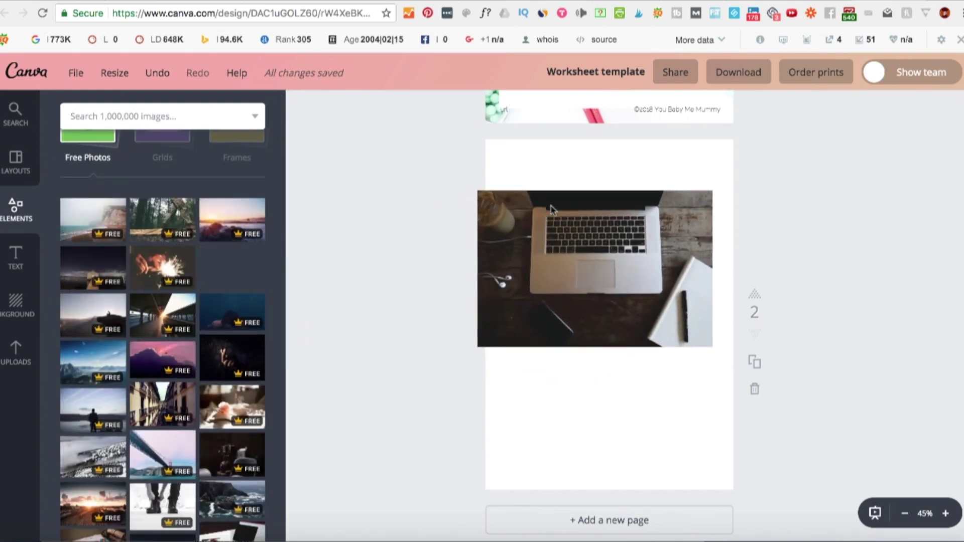
- Move the laptop photo to the upper edge of page 2 and enlarge it to span the full page width
{"action": "scroll", "coordinate": [195, 443], "scroll_direction": "down", "scroll_amount": 5}
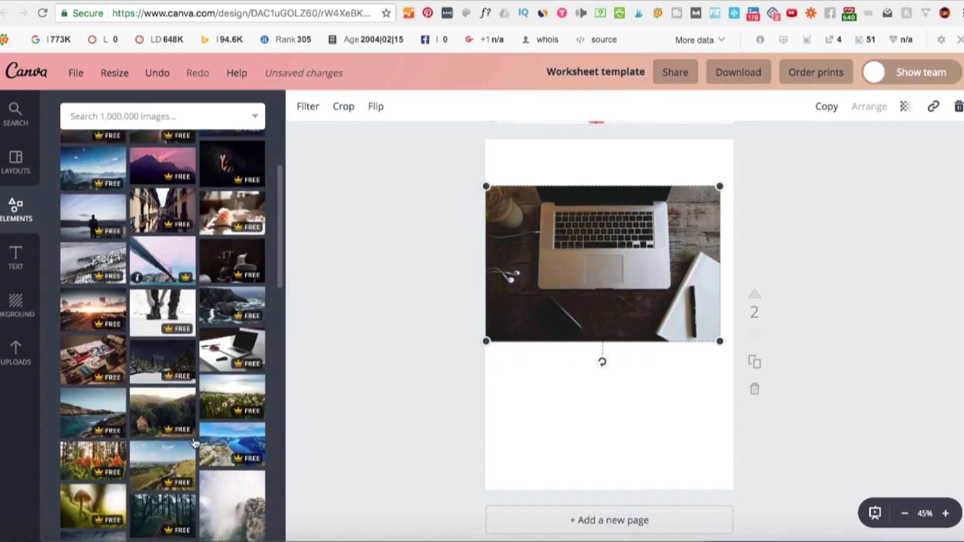
{"action": "scroll", "coordinate": [195, 443], "scroll_direction": "up", "scroll_amount": 5}
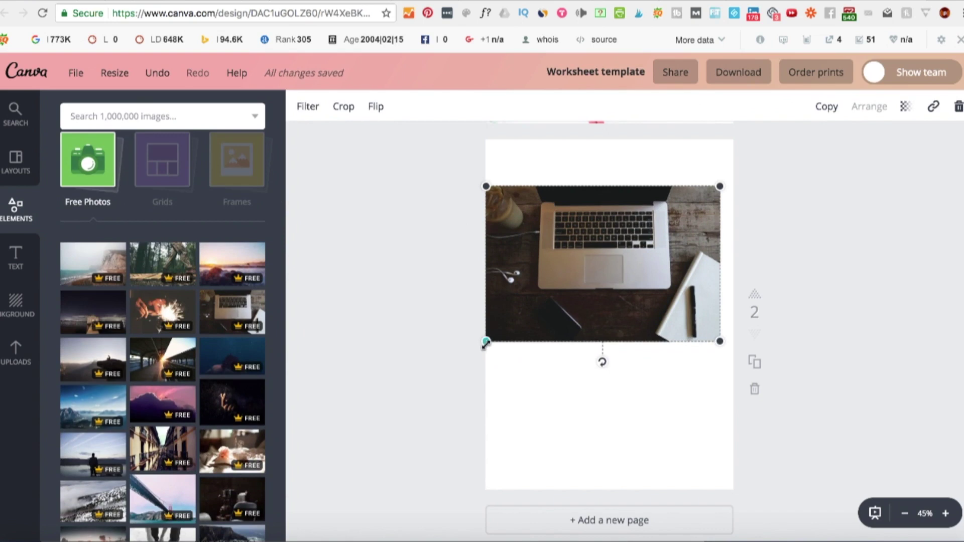
{"action": "left_click_drag", "start_coordinate": [537, 310], "coordinate": [477, 330]}
{"action": "left_click_drag", "start_coordinate": [719, 186], "coordinate": [687, 171]}
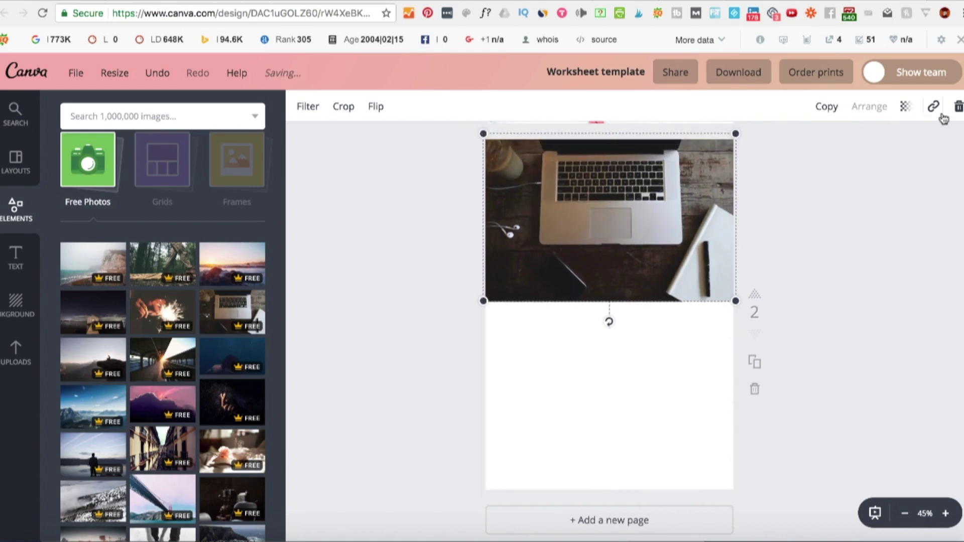
- Try adjusting the laptop photo's transparency and its filter brightness on page 2
{"action": "left_click", "coordinate": [905, 106]}
{"action": "mouse_move", "coordinate": [880, 147]}
{"action": "left_mouse_down"}
{"action": "mouse_move", "coordinate": [839, 148]}
{"action": "mouse_move", "coordinate": [890, 147]}
{"action": "left_mouse_up"}
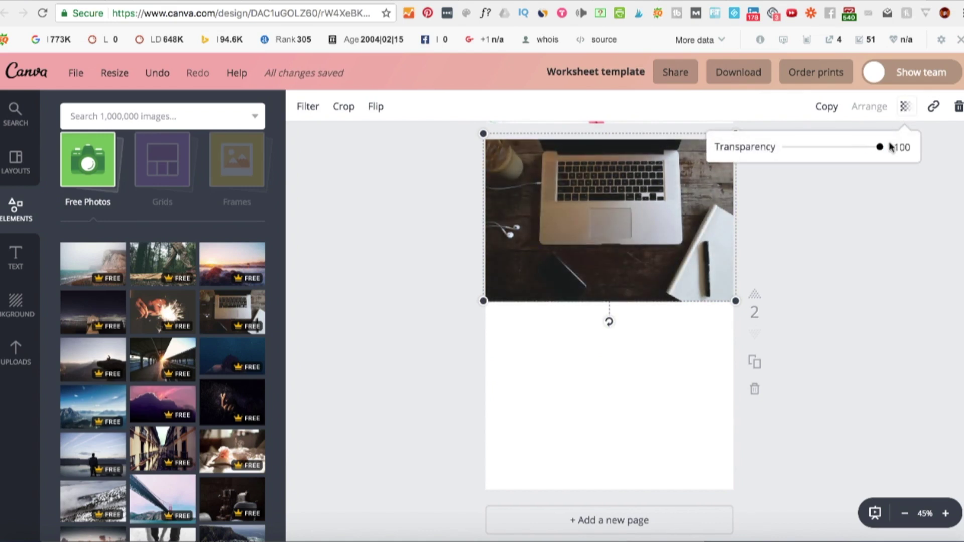
{"action": "left_click", "coordinate": [311, 107]}
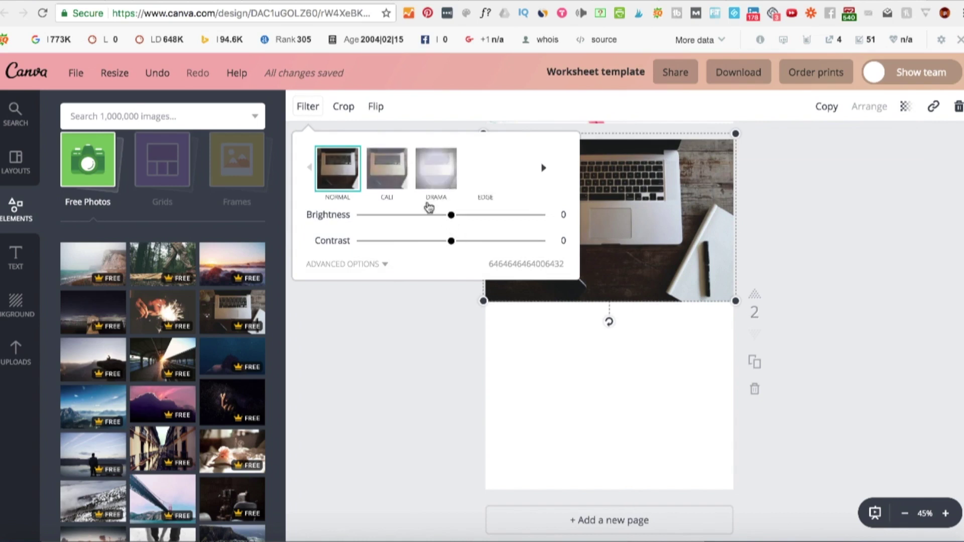
{"action": "left_click_drag", "start_coordinate": [450, 219], "coordinate": [547, 217]}
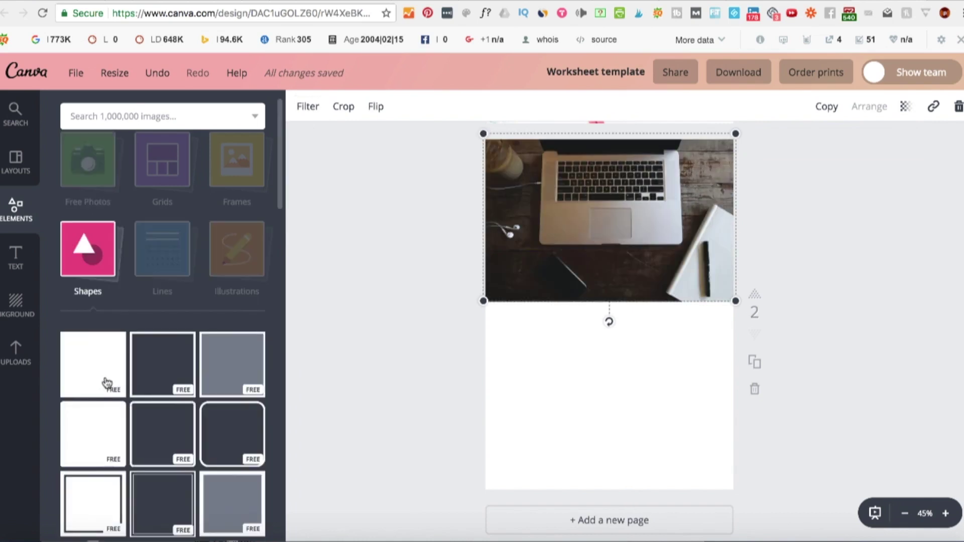
- Cover the laptop photo on page 2 with a pink square shape stretched over it, with its transparency set to 71
{"action": "left_click", "coordinate": [91, 366]}
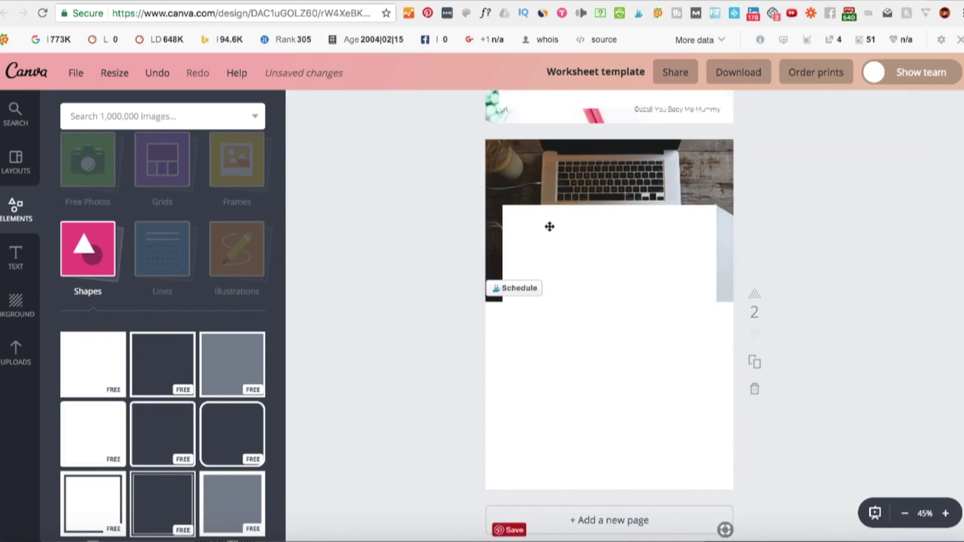
{"action": "left_click_drag", "start_coordinate": [600, 304], "coordinate": [578, 227]}
{"action": "left_click_drag", "start_coordinate": [696, 240], "coordinate": [745, 240]}
{"action": "left_click_drag", "start_coordinate": [612, 347], "coordinate": [617, 305]}
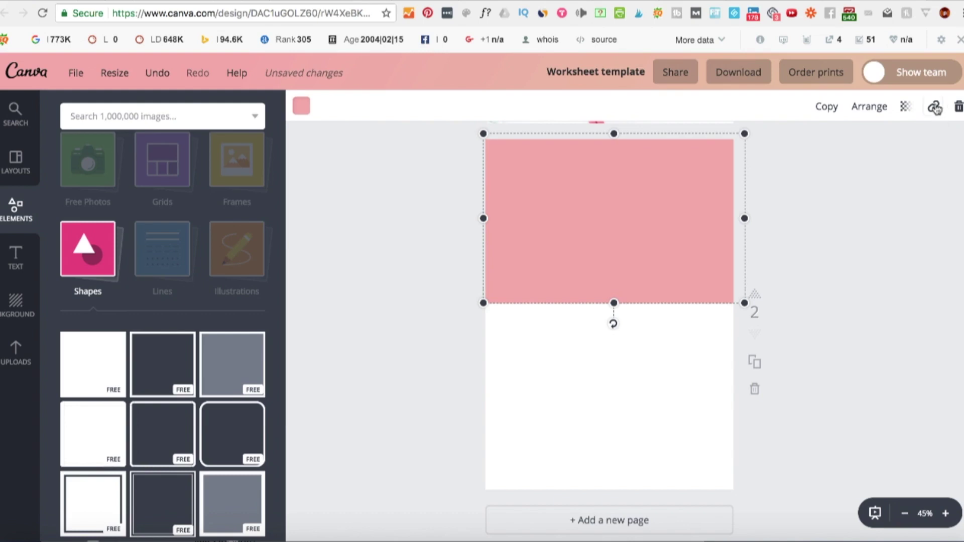
{"action": "left_click", "coordinate": [906, 108]}
{"action": "mouse_move", "coordinate": [861, 150]}
{"action": "left_mouse_down"}
{"action": "mouse_move", "coordinate": [800, 149]}
{"action": "mouse_move", "coordinate": [853, 149]}
{"action": "left_mouse_up"}
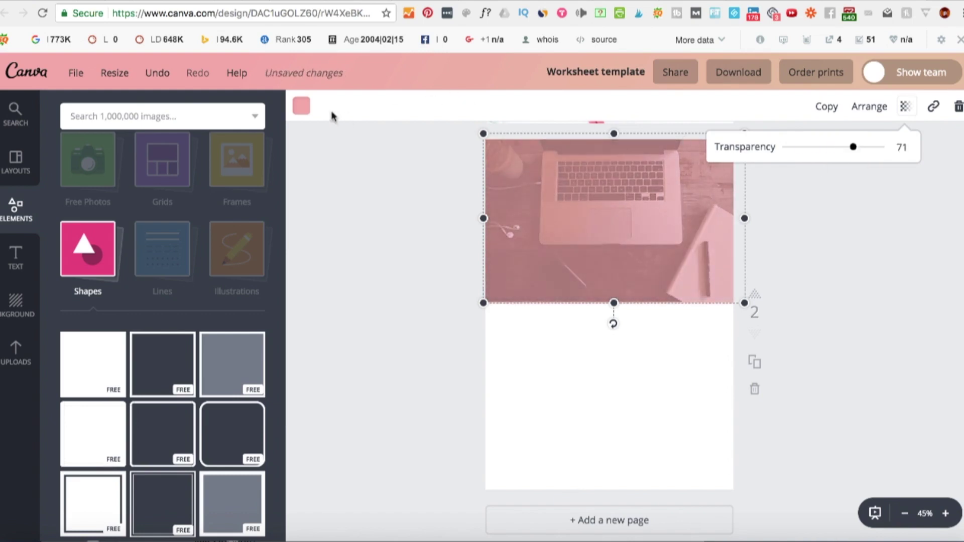
- Recolour the overlay shape on the laptop photo white and set its transparency to 77
{"action": "left_click", "coordinate": [302, 107]}
{"action": "scroll", "coordinate": [391, 231], "scroll_direction": "down", "scroll_amount": 3}
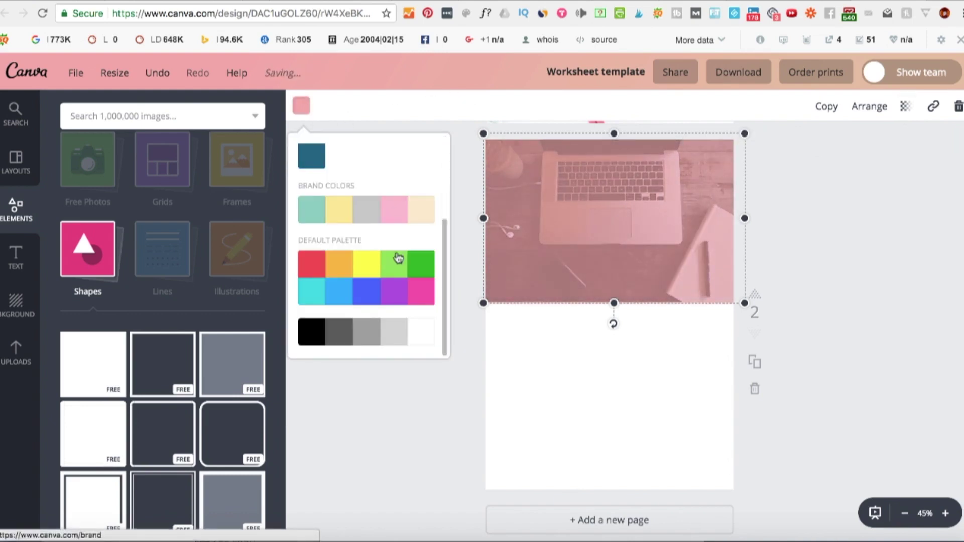
{"action": "left_click", "coordinate": [420, 334]}
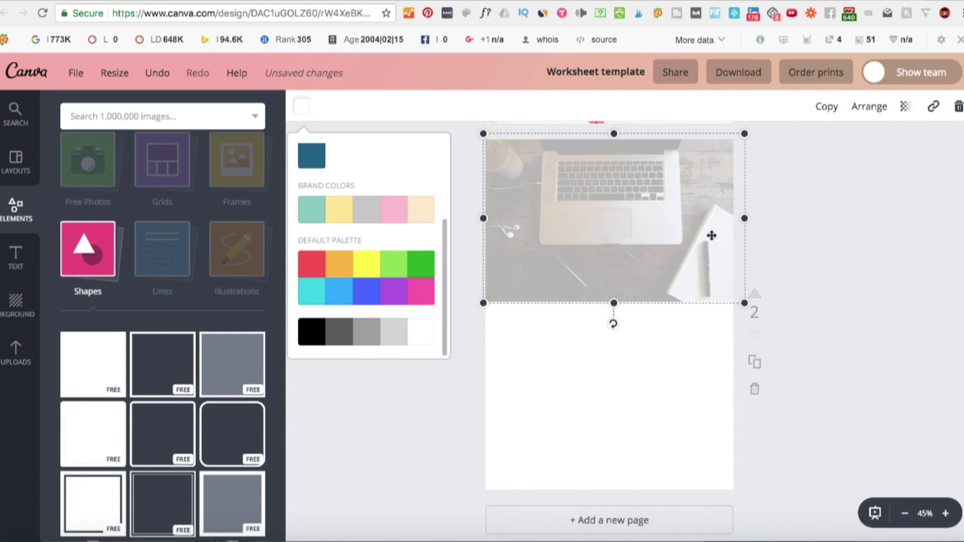
{"action": "left_click", "coordinate": [906, 111]}
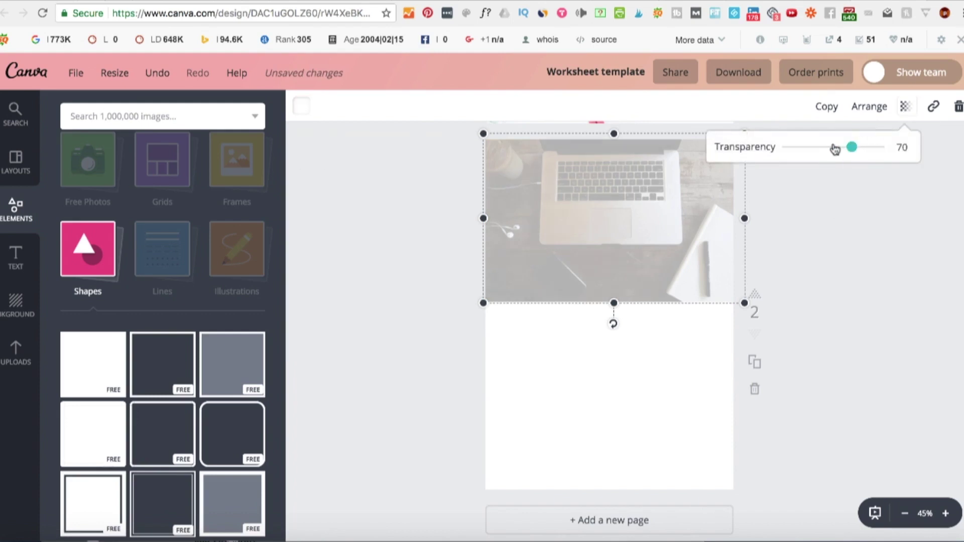
{"action": "left_click_drag", "start_coordinate": [835, 149], "coordinate": [859, 146]}
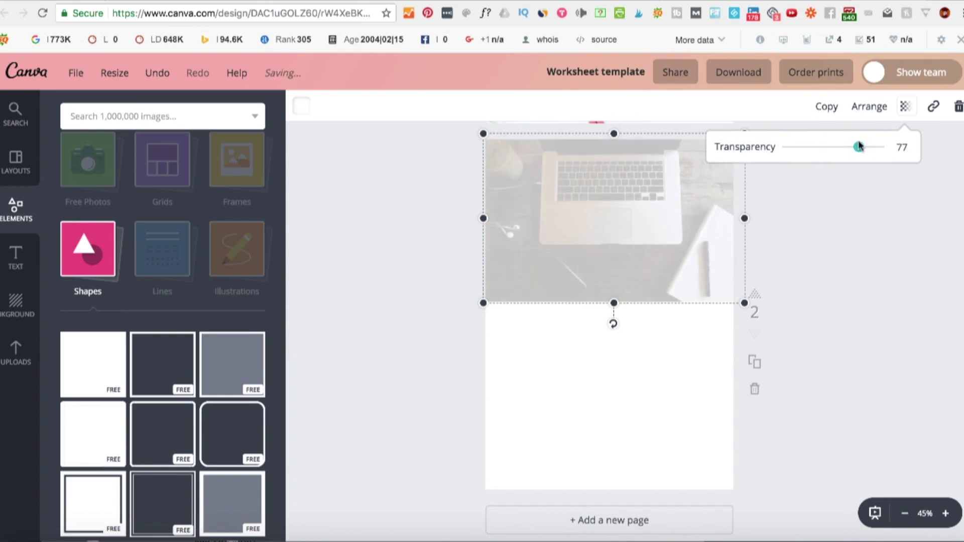
{"action": "left_click", "coordinate": [758, 236]}
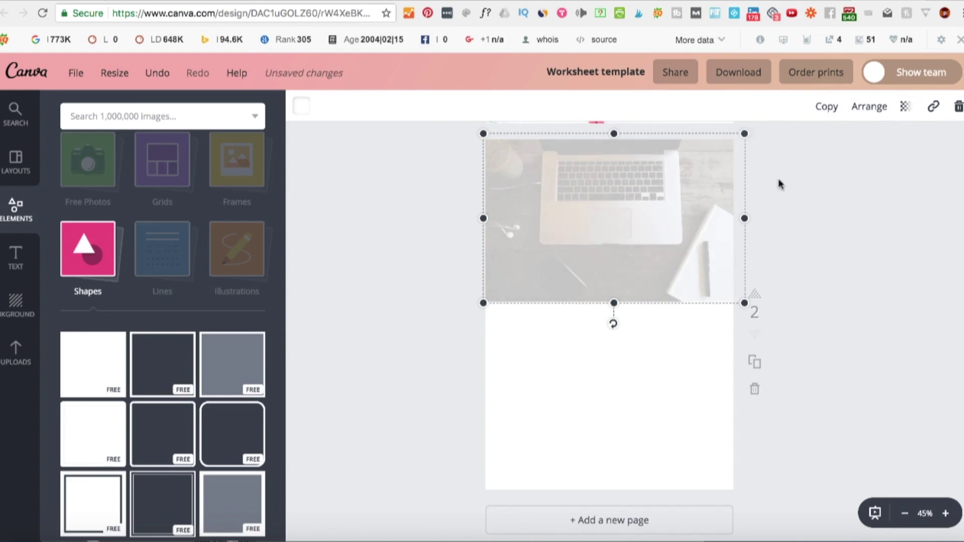
- Remove the white overlay shape and the laptop photo from page 2
{"action": "left_click_drag", "start_coordinate": [642, 224], "coordinate": [608, 348]}
{"action": "left_click_drag", "start_coordinate": [585, 195], "coordinate": [197, 247]}
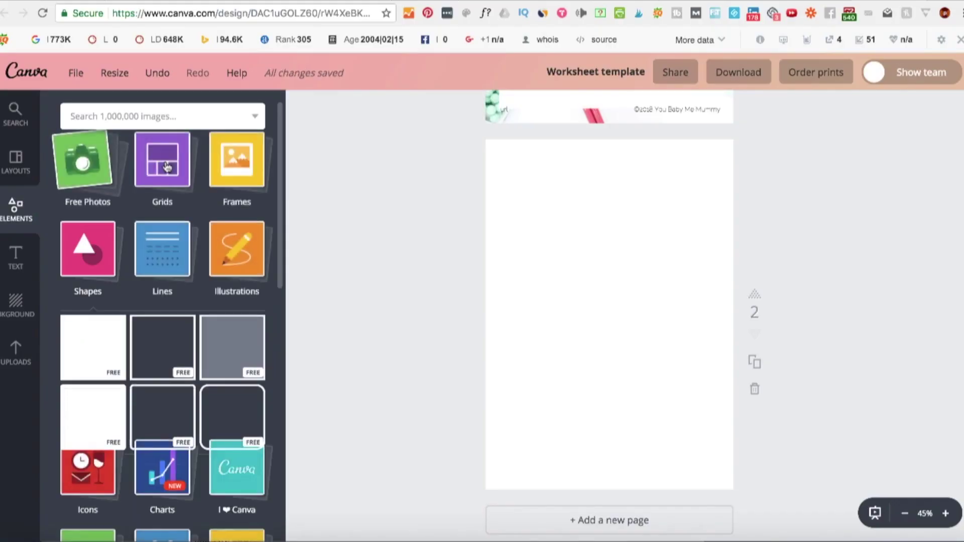
- Fill page 2 with the single-photo grid and replace it with the two-row grid
{"action": "left_click", "coordinate": [163, 159]}
{"action": "left_click_drag", "start_coordinate": [82, 277], "coordinate": [356, 275]}
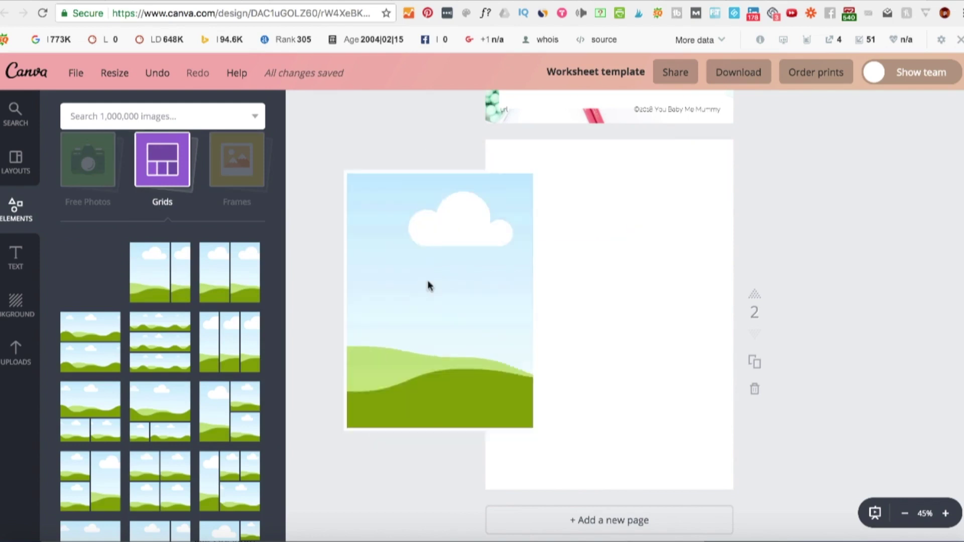
{"action": "left_click_drag", "start_coordinate": [107, 278], "coordinate": [579, 284]}
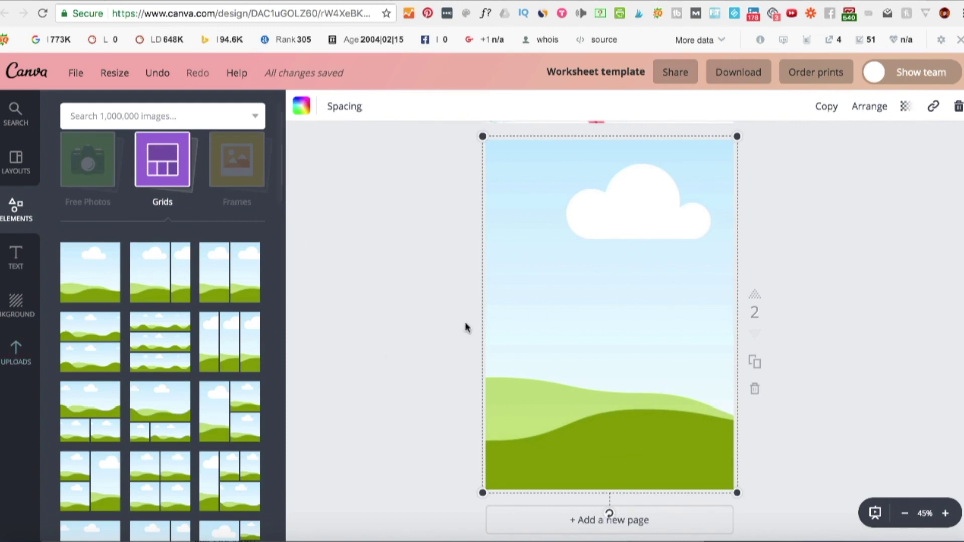
{"action": "left_click_drag", "start_coordinate": [75, 361], "coordinate": [565, 242]}
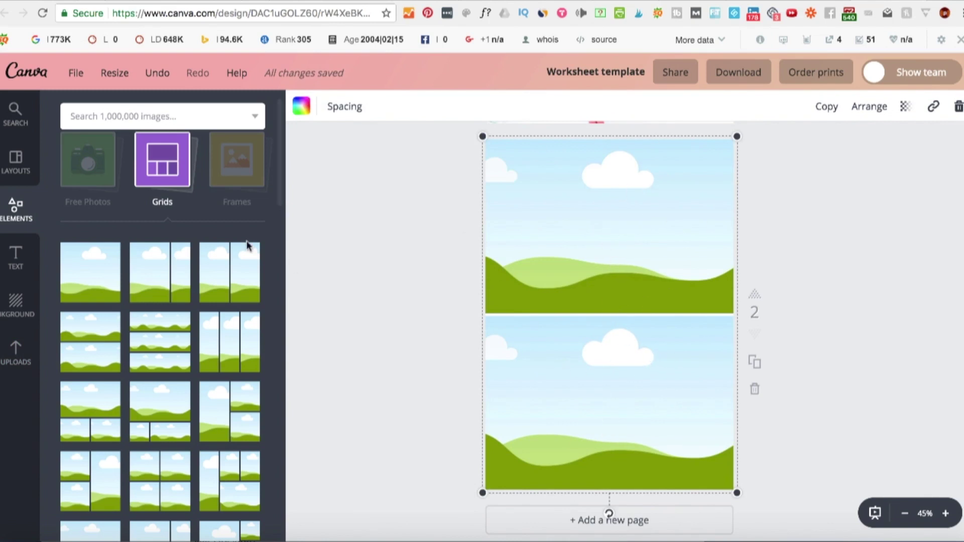
- Place the uploaded photo of the marker pens in the upper cell of the grid on page 2
{"action": "left_click", "coordinate": [17, 355]}
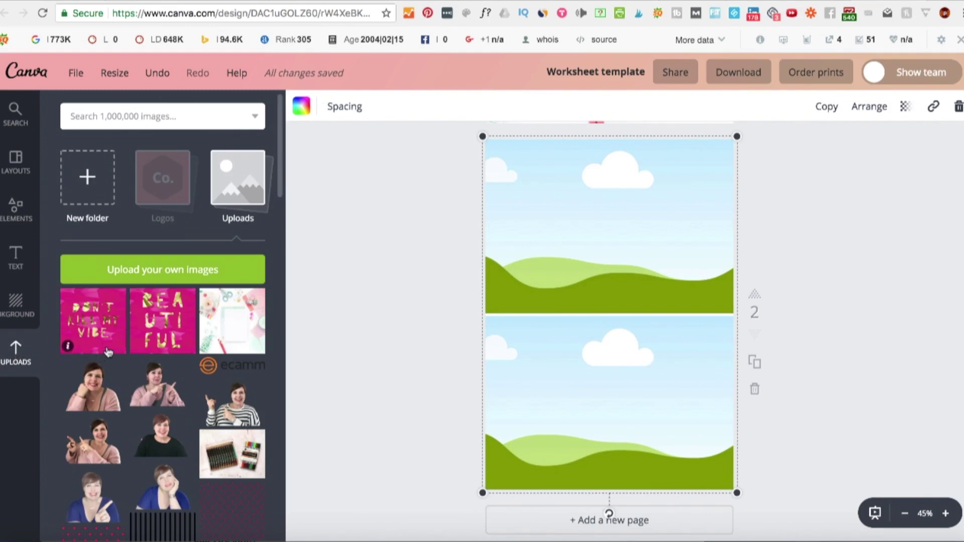
{"action": "scroll", "coordinate": [198, 366], "scroll_direction": "down", "scroll_amount": 4}
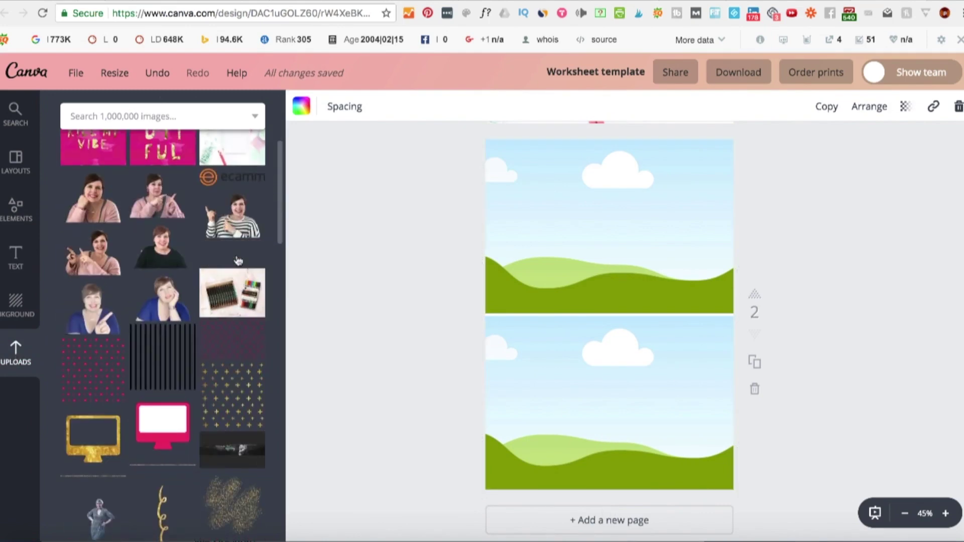
{"action": "left_click", "coordinate": [232, 265]}
{"action": "left_click_drag", "start_coordinate": [624, 294], "coordinate": [619, 222]}
{"action": "left_click", "coordinate": [434, 301]}
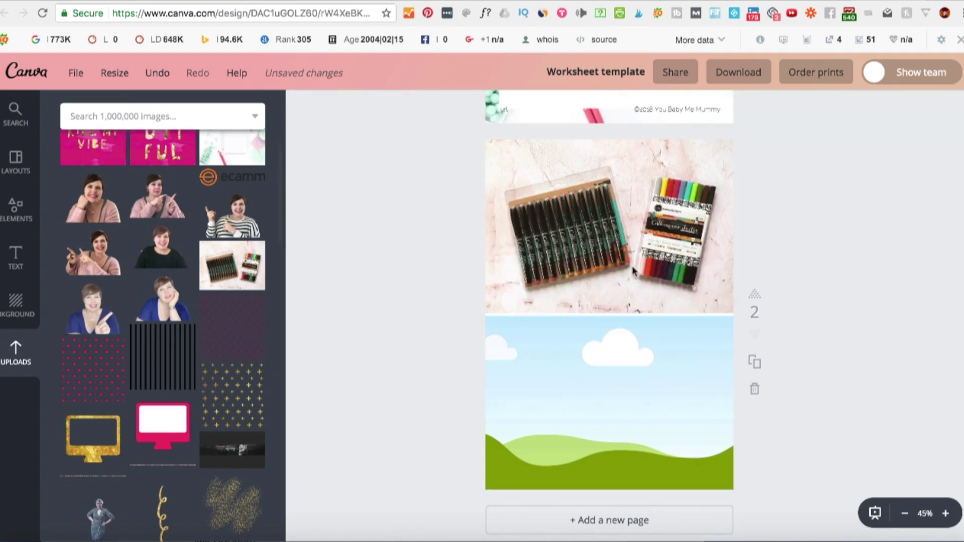
- Enlarge the pens photo inside the upper grid cell and reposition it so both pen sets fill the crop
{"action": "scroll", "coordinate": [606, 241], "scroll_direction": "up", "scroll_amount": 1}
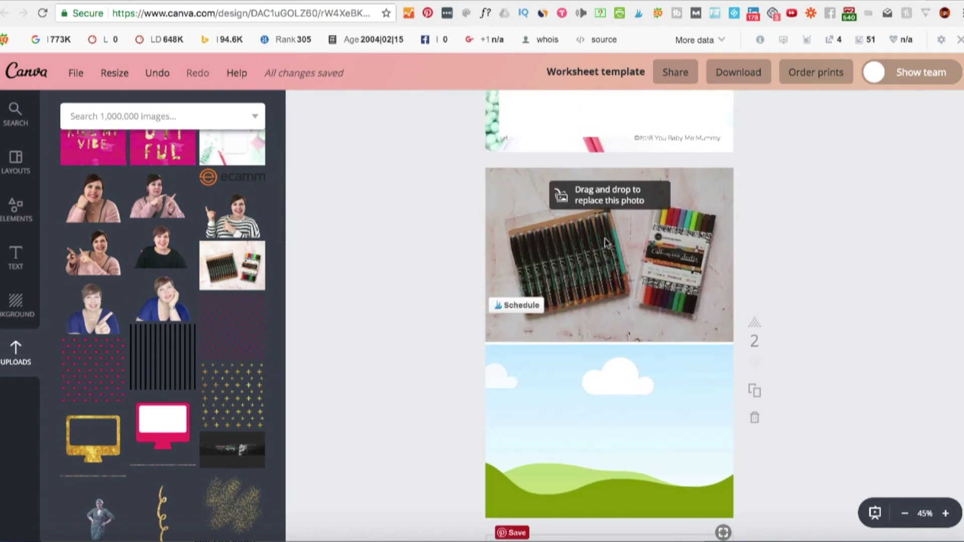
{"action": "double_click", "coordinate": [638, 246]}
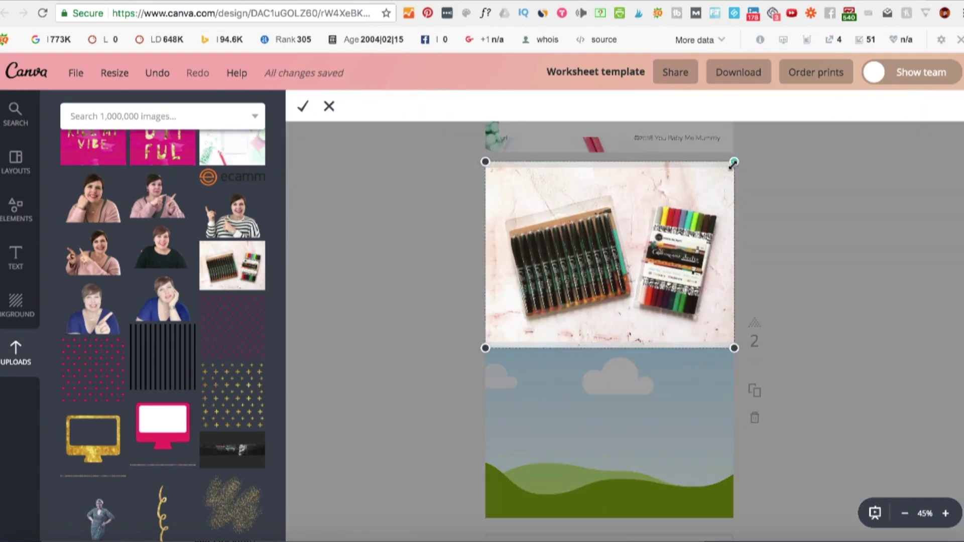
{"action": "left_click_drag", "start_coordinate": [733, 164], "coordinate": [808, 113]}
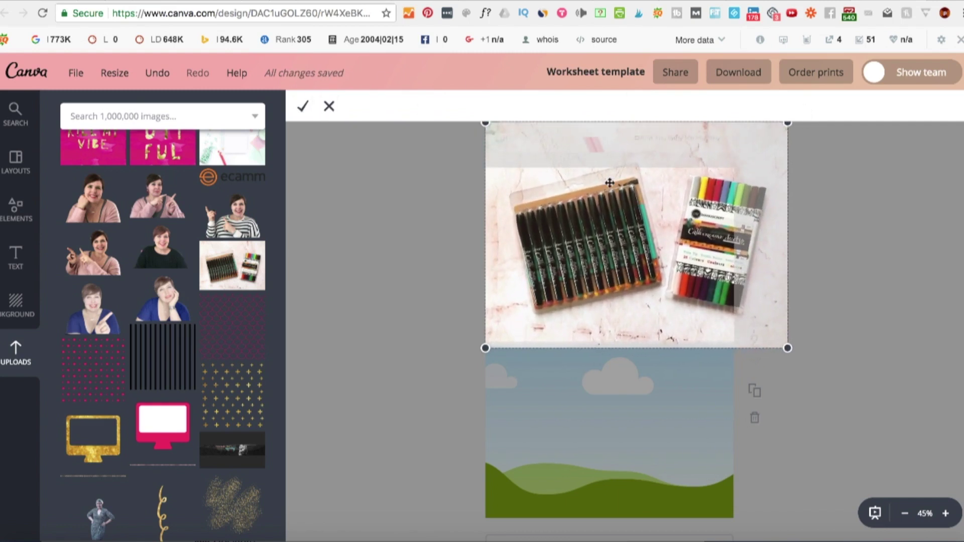
{"action": "left_click_drag", "start_coordinate": [786, 124], "coordinate": [807, 113]}
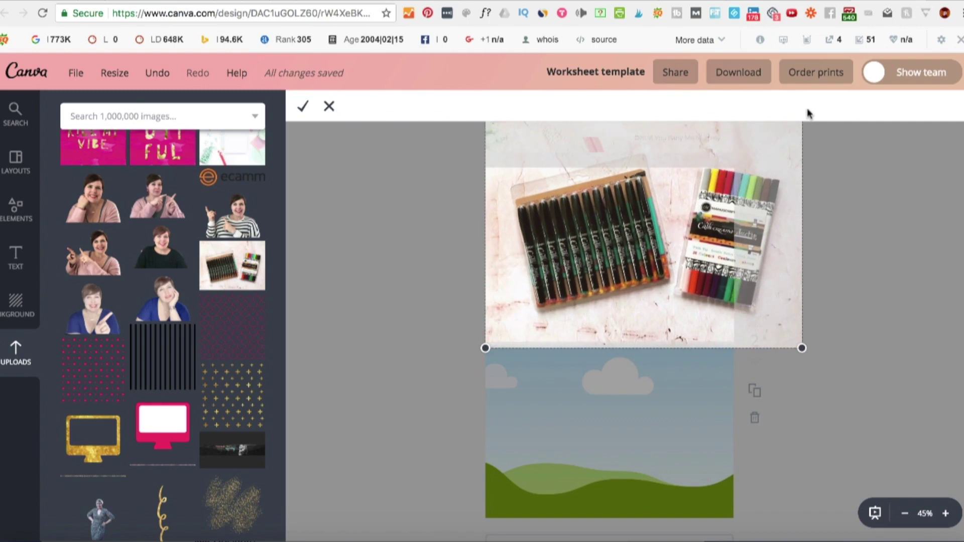
{"action": "left_click", "coordinate": [807, 113]}
{"action": "left_click_drag", "start_coordinate": [776, 146], "coordinate": [723, 167]}
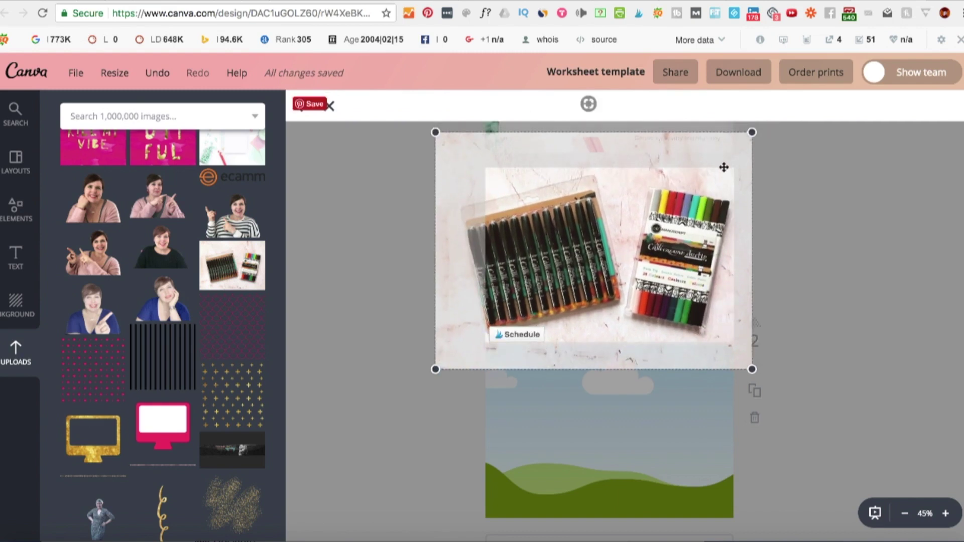
{"action": "left_click", "coordinate": [302, 108]}
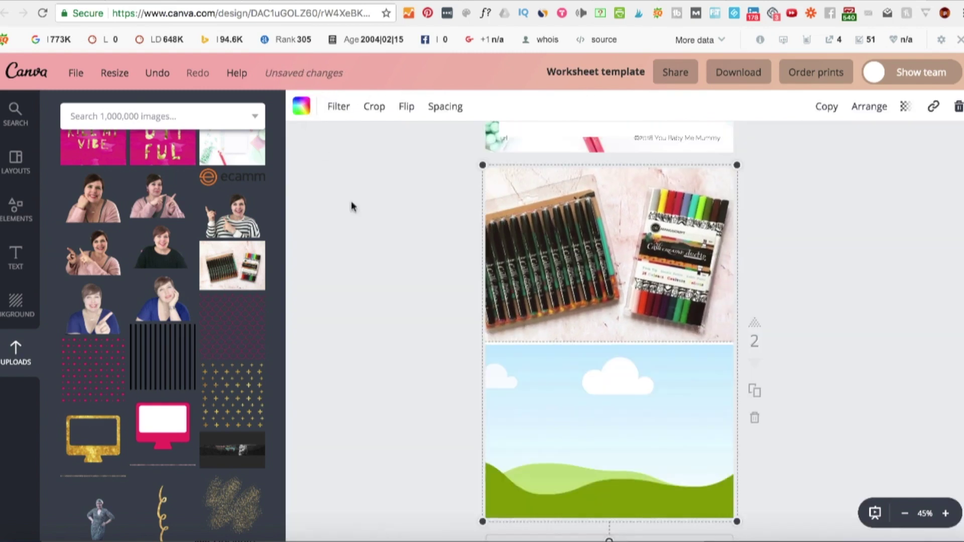
- Place the same uploaded pens photo in the lower cell of the grid
{"action": "scroll", "coordinate": [712, 310], "scroll_direction": "down", "scroll_amount": 2}
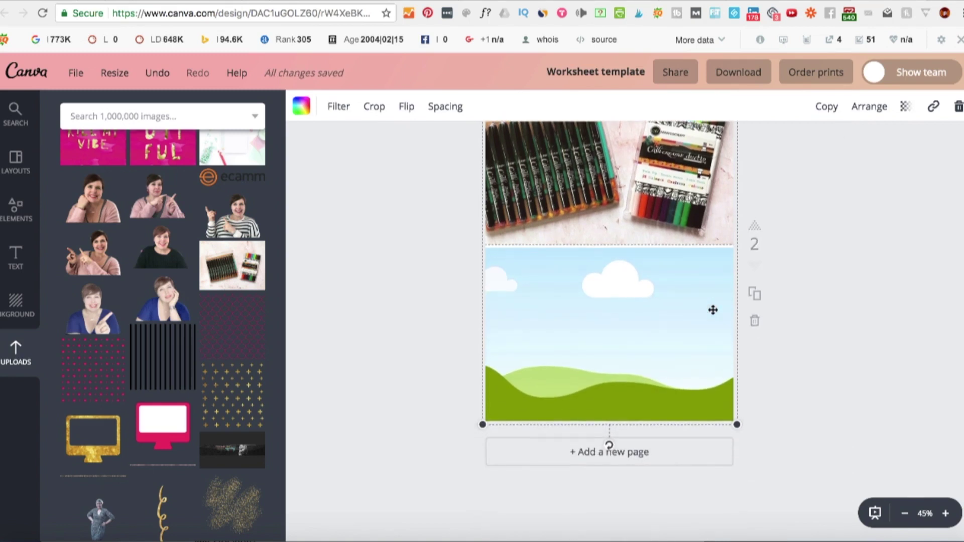
{"action": "scroll", "coordinate": [679, 315], "scroll_direction": "up", "scroll_amount": 1}
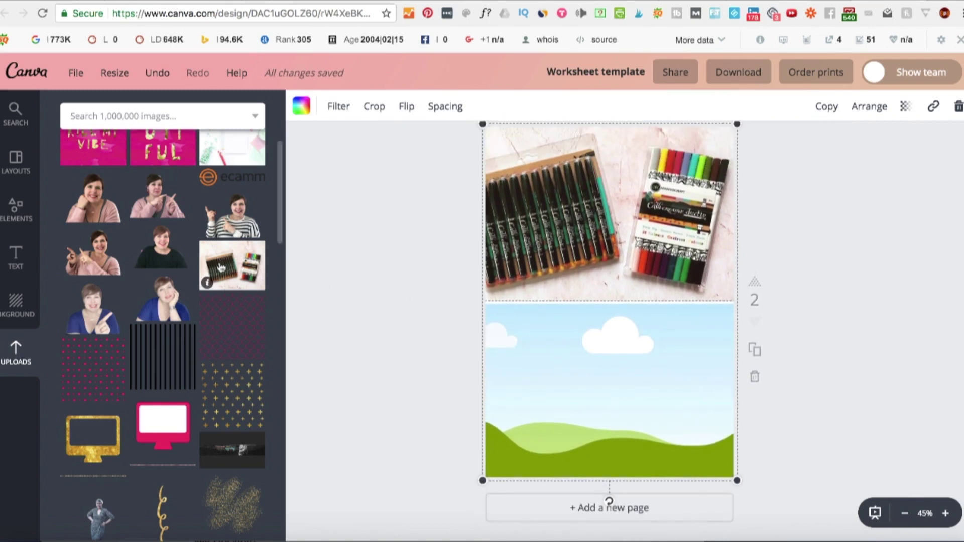
{"action": "left_click_drag", "start_coordinate": [253, 271], "coordinate": [623, 394]}
{"action": "left_click", "coordinate": [886, 285]}
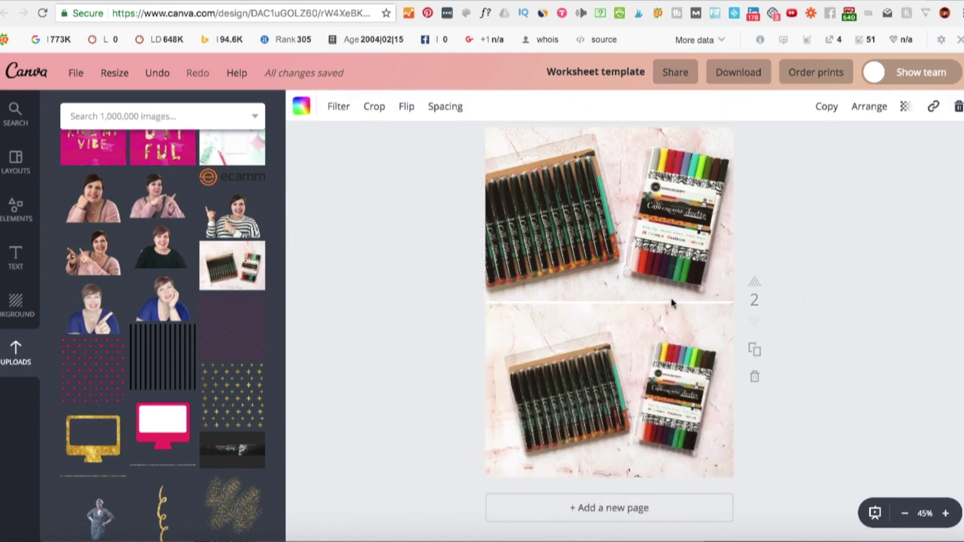
- Delete both pens photos from the grid and remove the grid from page 2
{"action": "left_click_drag", "start_coordinate": [635, 404], "coordinate": [623, 381]}
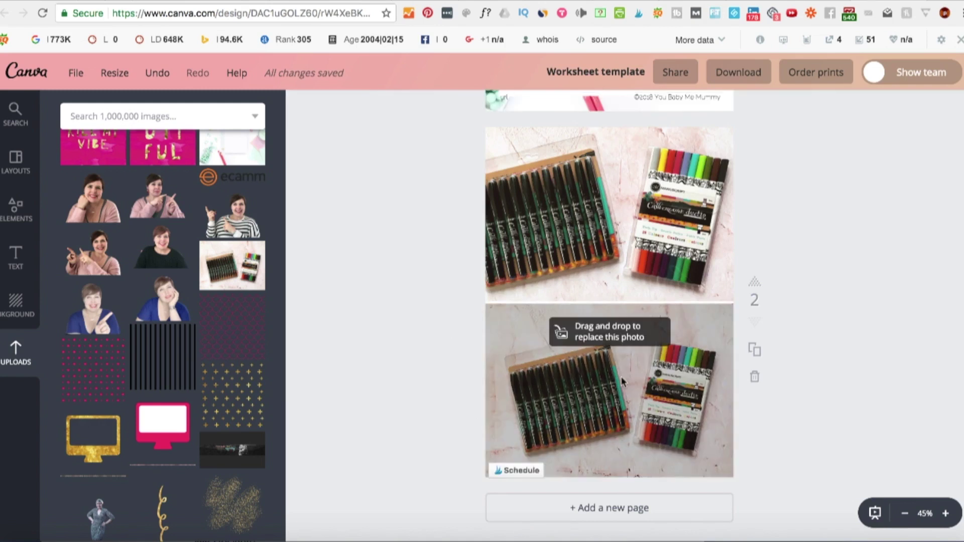
{"action": "left_click", "coordinate": [623, 381]}
{"action": "key", "text": "Delete"}
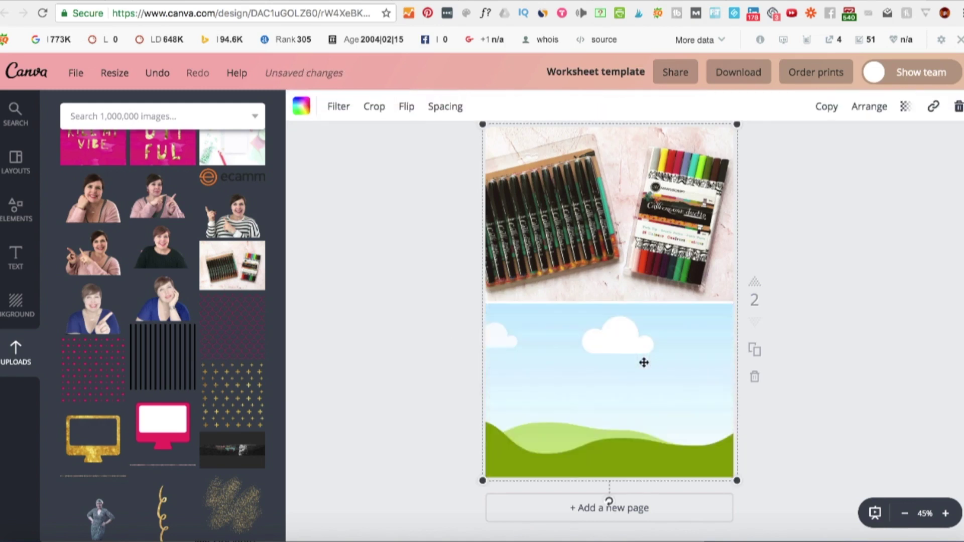
{"action": "key", "text": "Delete"}
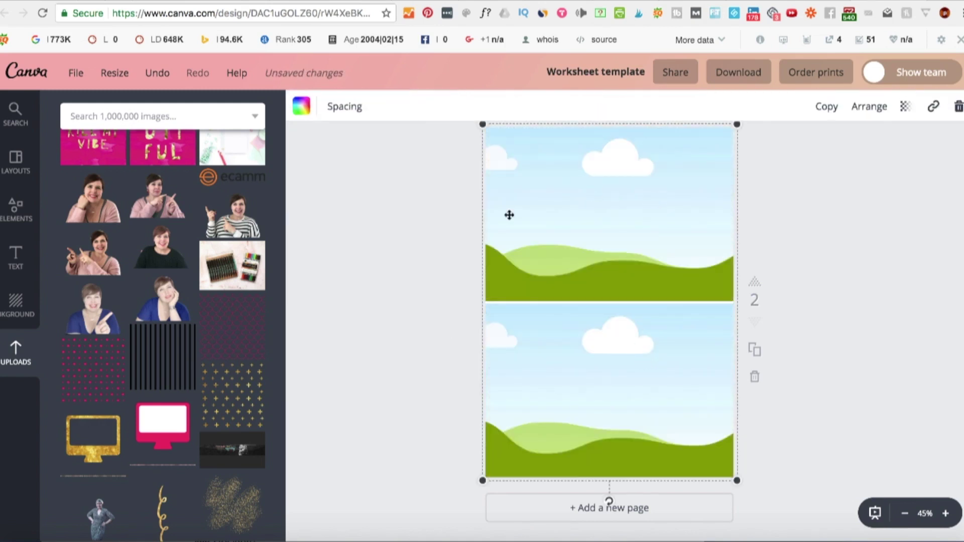
{"action": "key", "text": "Delete"}
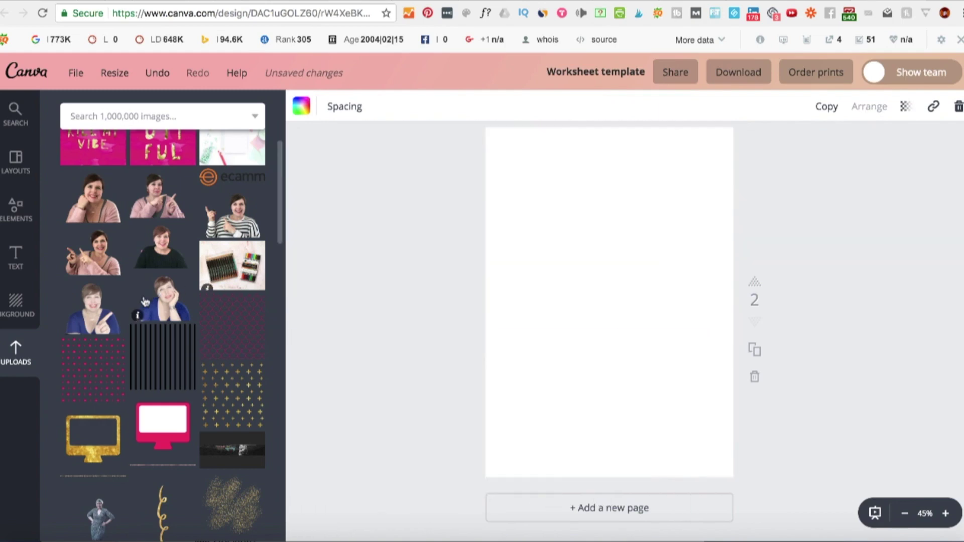
- Place the frame with three side-by-side columns on page 2 and shrink it slightly
{"action": "left_click", "coordinate": [15, 205]}
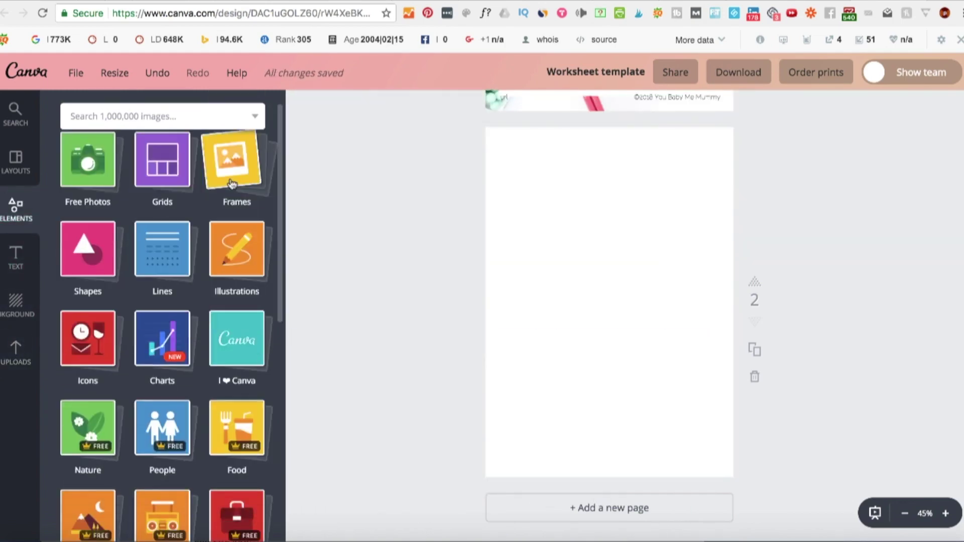
{"action": "left_click", "coordinate": [232, 184]}
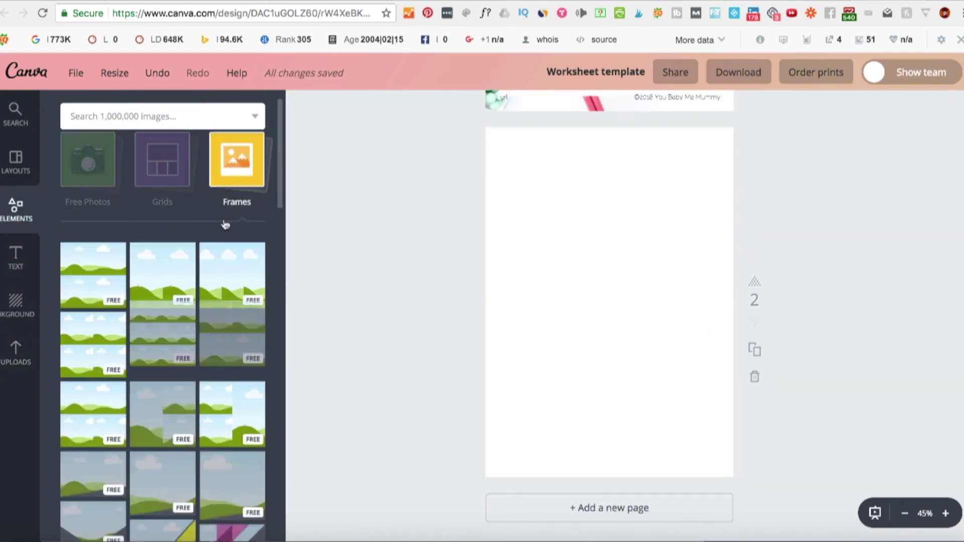
{"action": "left_click_drag", "start_coordinate": [226, 271], "coordinate": [583, 234]}
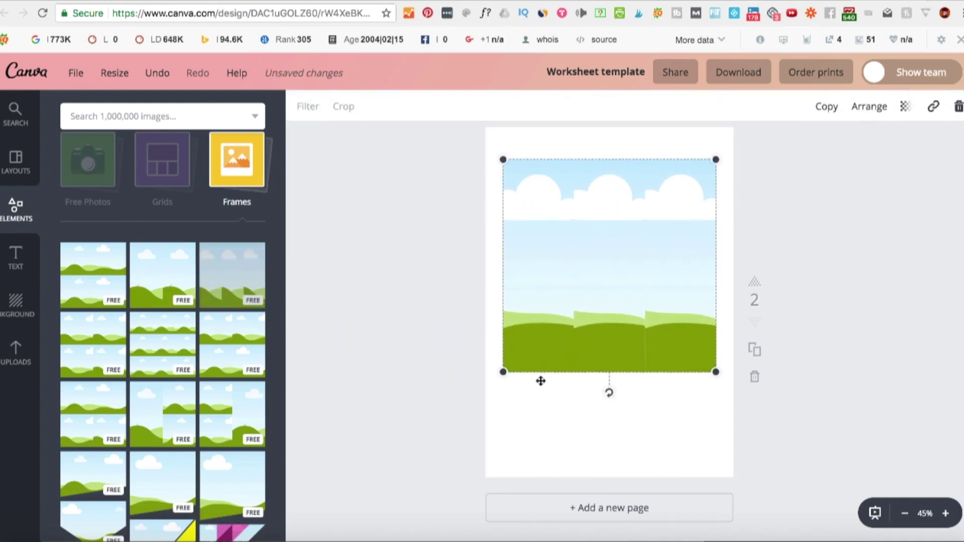
{"action": "left_click_drag", "start_coordinate": [507, 370], "coordinate": [504, 340]}
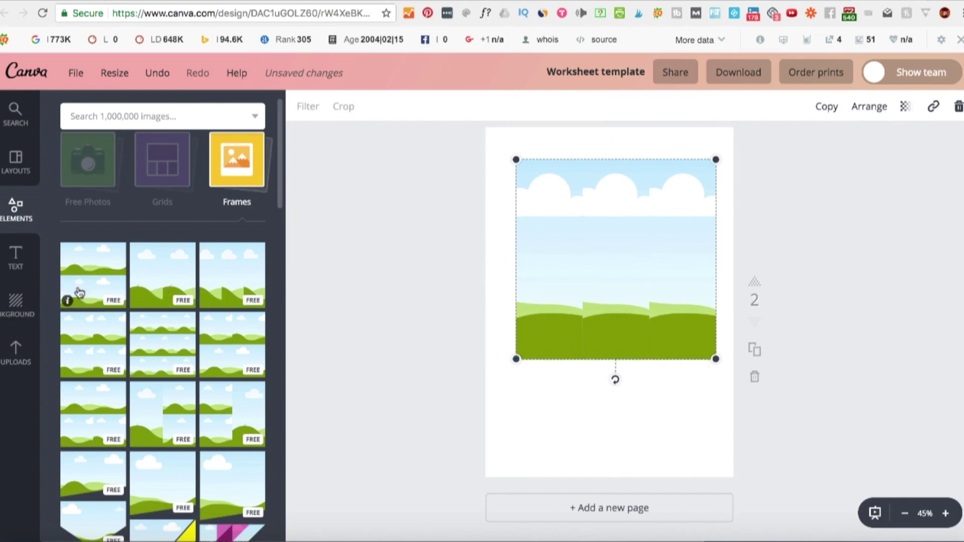
- Place the two-row frame, the three-by-three frame and the frame with two stacked cells beside a tall cell on page 2
{"action": "left_click_drag", "start_coordinate": [86, 273], "coordinate": [517, 217]}
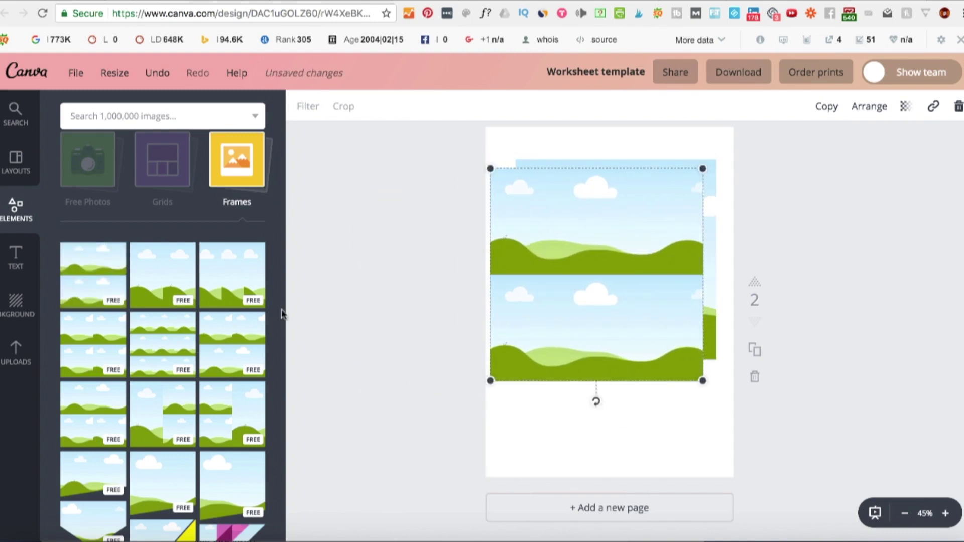
{"action": "left_click_drag", "start_coordinate": [136, 366], "coordinate": [546, 282]}
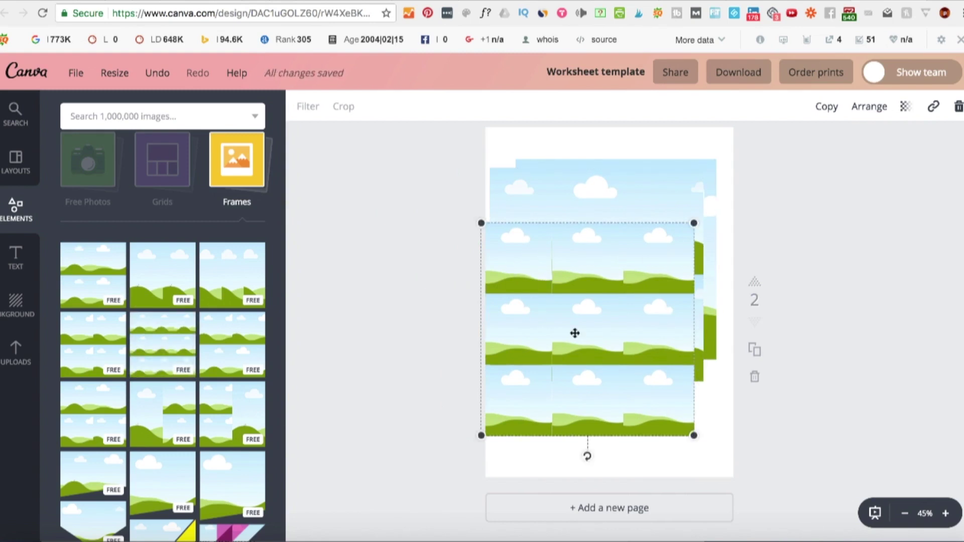
{"action": "left_click_drag", "start_coordinate": [232, 414], "coordinate": [564, 258]}
{"action": "left_click_drag", "start_coordinate": [570, 336], "coordinate": [611, 335]}
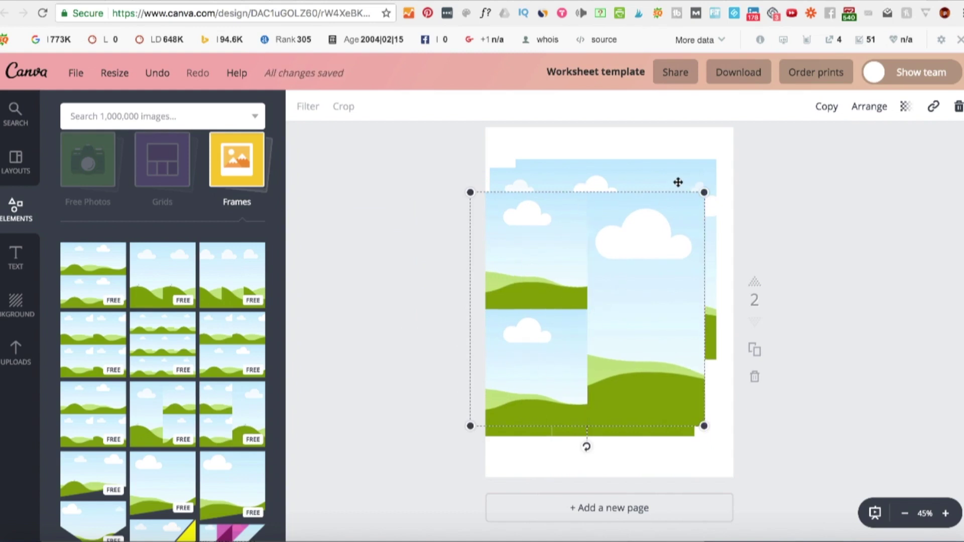
- Delete all the sample frames from page 2
{"action": "key", "text": "Escape"}
{"action": "left_click_drag", "start_coordinate": [559, 187], "coordinate": [603, 360]}
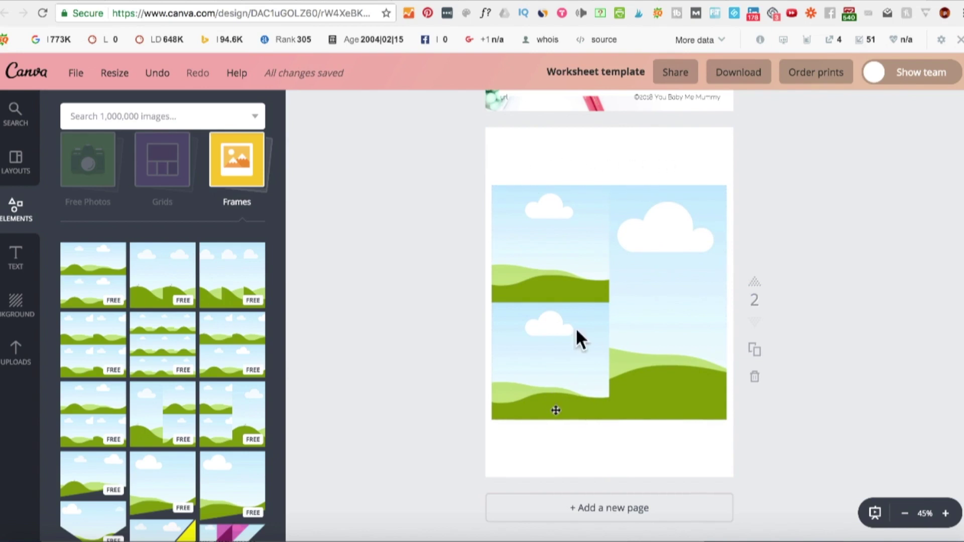
{"action": "key", "text": "Delete"}
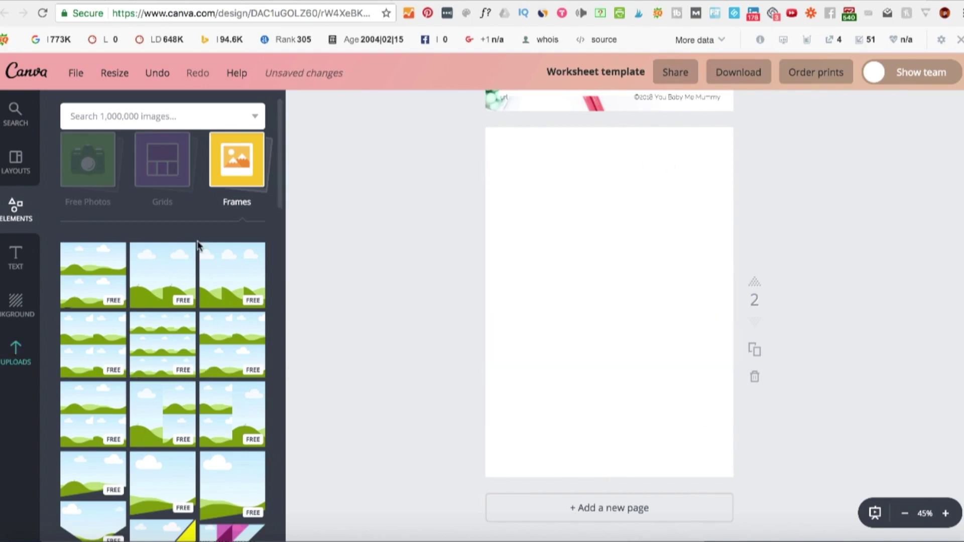
- Leave the frames collection and look through the illustrations collection
{"action": "left_click", "coordinate": [211, 199]}
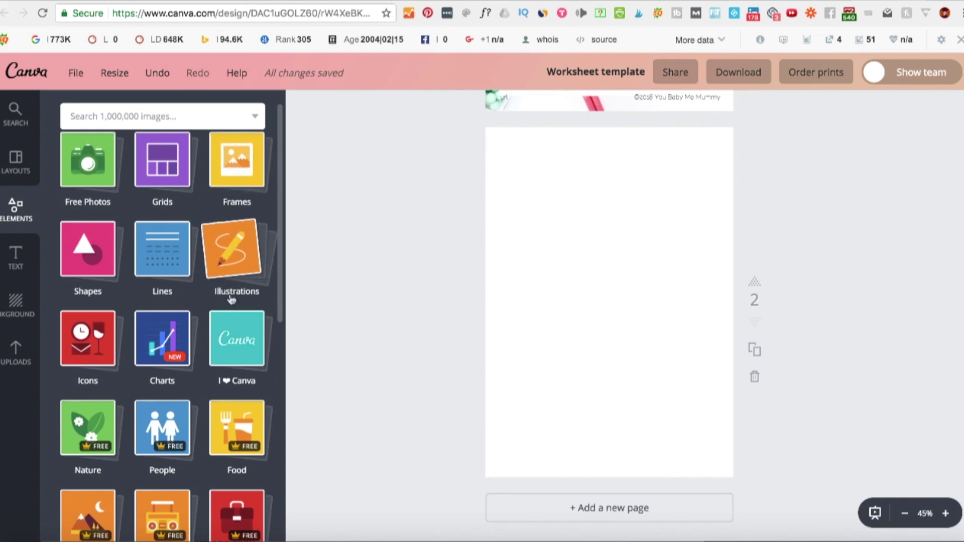
{"action": "left_click", "coordinate": [240, 254]}
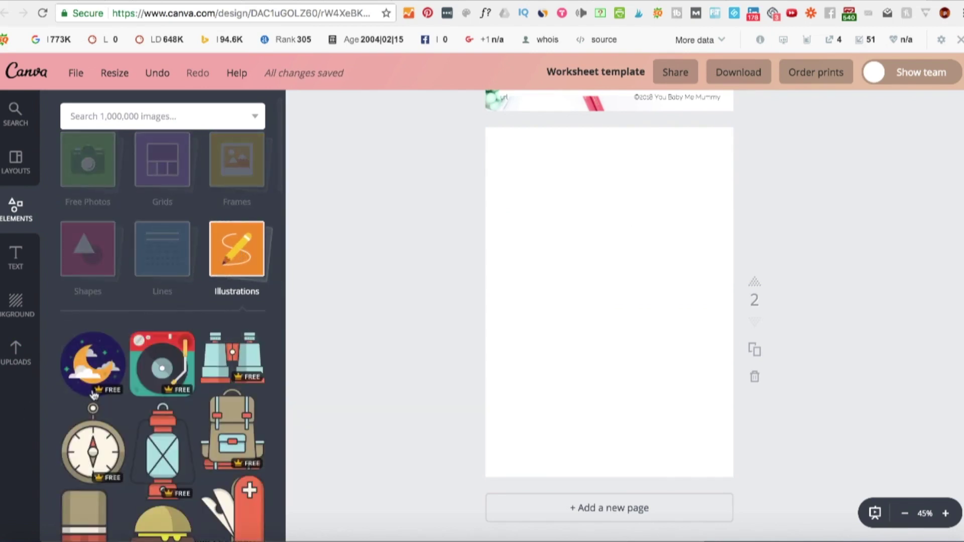
{"action": "scroll", "coordinate": [93, 395], "scroll_direction": "down", "scroll_amount": 2}
{"action": "scroll", "coordinate": [94, 395], "scroll_direction": "down", "scroll_amount": 3}
{"action": "scroll", "coordinate": [128, 318], "scroll_direction": "up", "scroll_amount": 6}
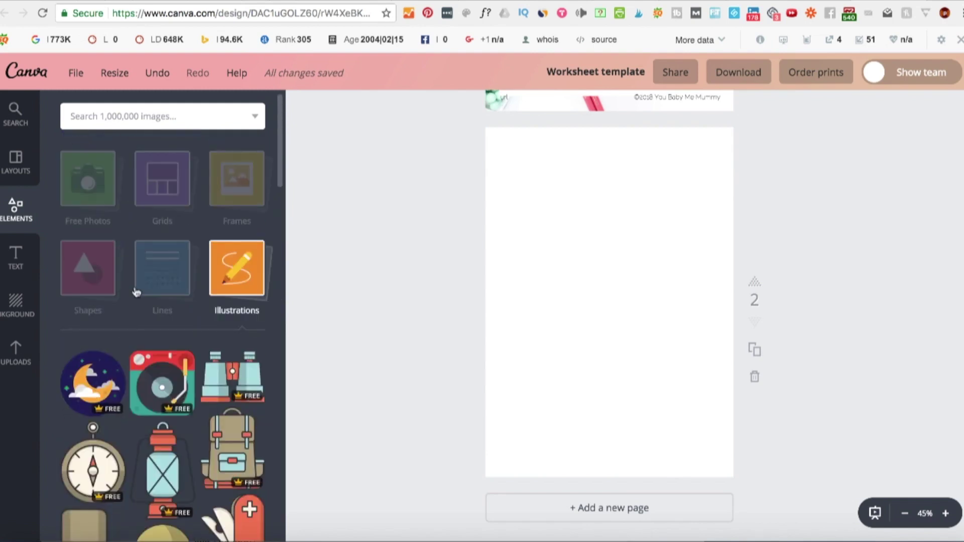
- Search the image library for "office" and look through the matching illustrations
{"action": "left_click", "coordinate": [140, 118]}
{"action": "type", "text": "o"}
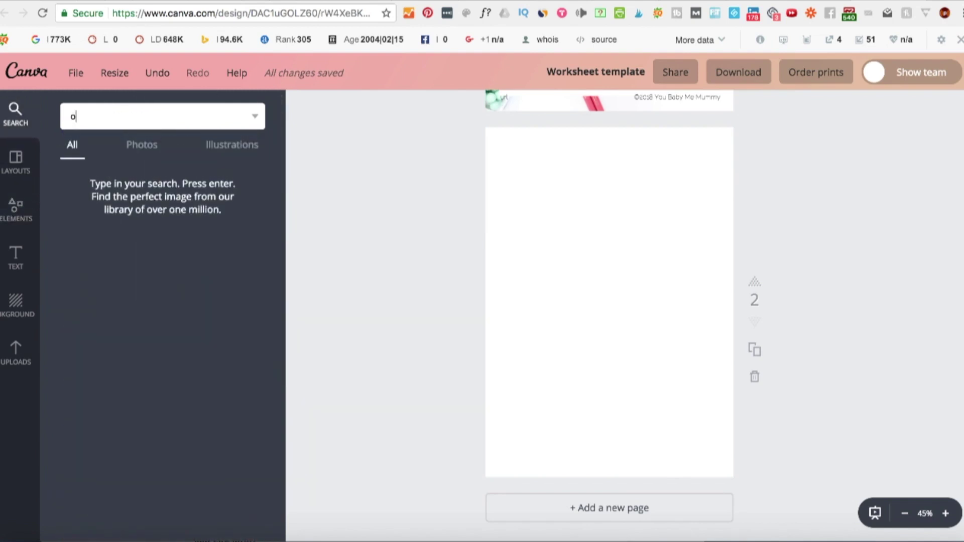
{"action": "type", "text": "ffice"}
{"action": "key", "text": "Return"}
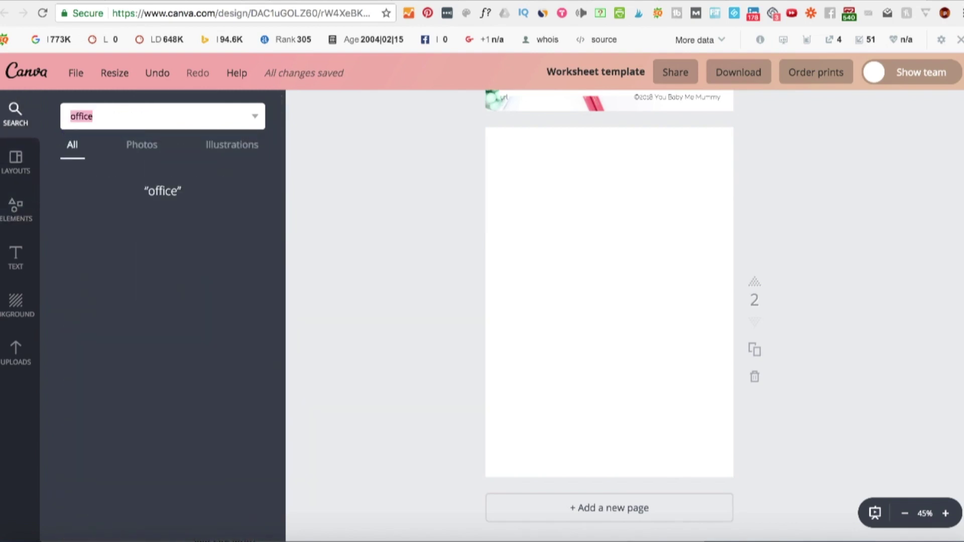
{"action": "scroll", "coordinate": [206, 397], "scroll_direction": "down", "scroll_amount": 3}
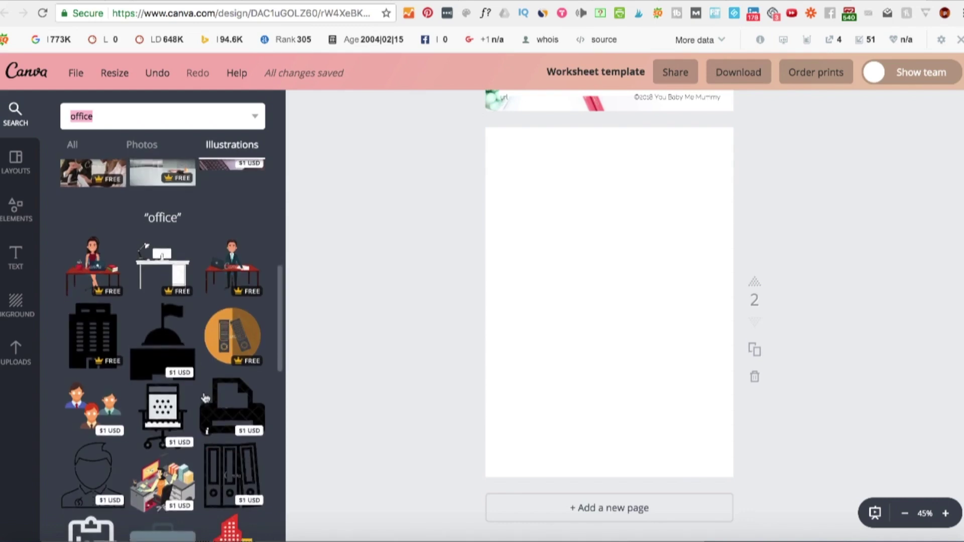
{"action": "scroll", "coordinate": [205, 398], "scroll_direction": "down", "scroll_amount": 2}
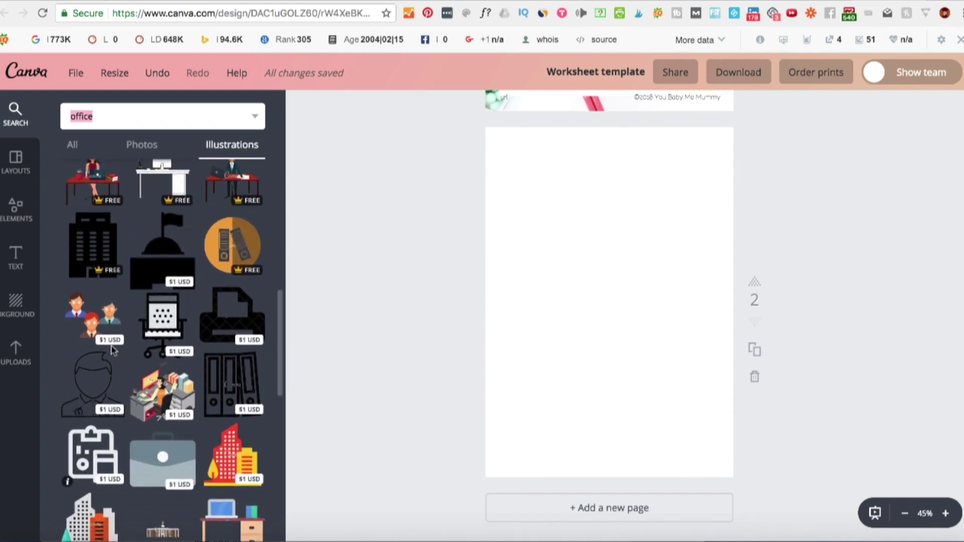
{"action": "scroll", "coordinate": [113, 350], "scroll_direction": "up", "scroll_amount": 2}
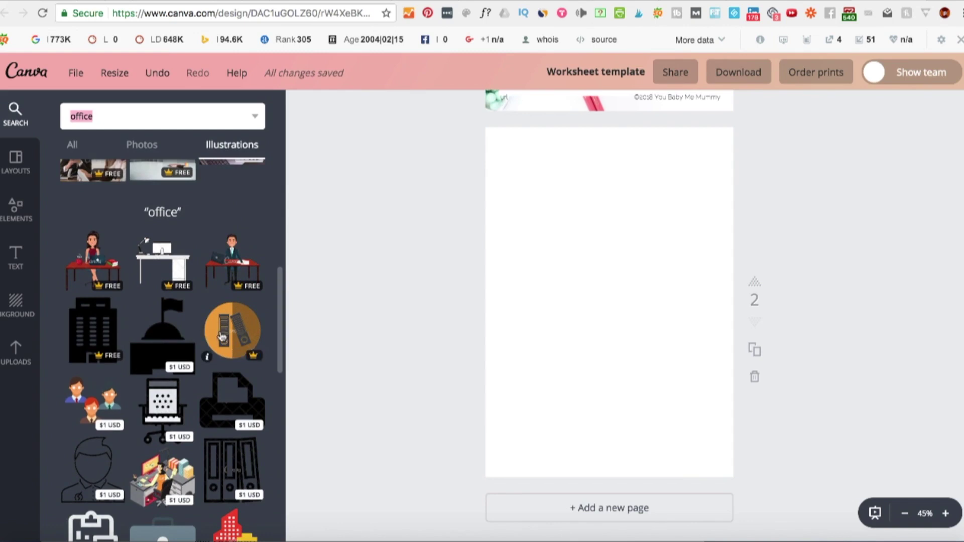
{"action": "scroll", "coordinate": [170, 277], "scroll_direction": "down", "scroll_amount": 5}
- Place the free document illustration with the table on page 2 and shrink it to a small icon near the page's left edge
{"action": "left_click_drag", "start_coordinate": [231, 296], "coordinate": [559, 248]}
{"action": "left_click_drag", "start_coordinate": [609, 213], "coordinate": [553, 271]}
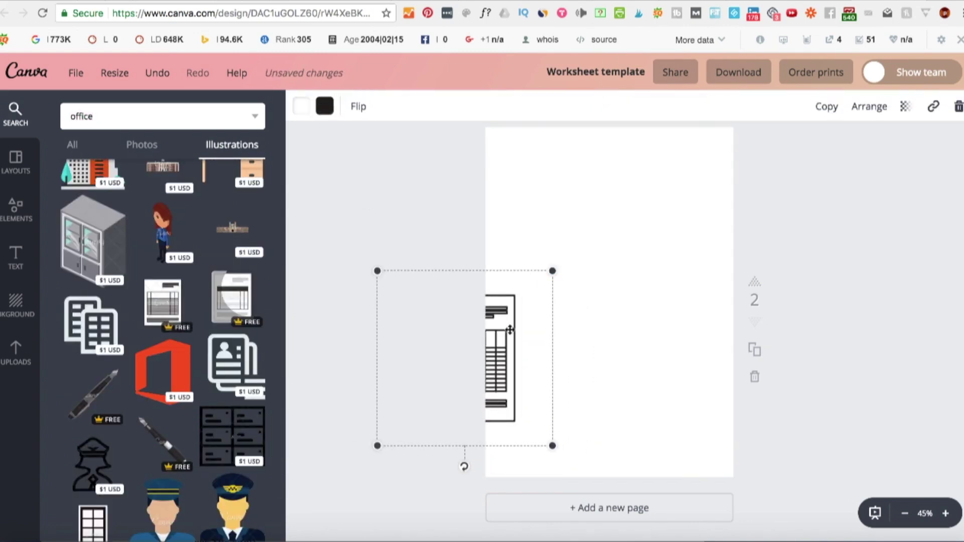
{"action": "left_click_drag", "start_coordinate": [511, 320], "coordinate": [633, 190]}
{"action": "left_click_drag", "start_coordinate": [670, 142], "coordinate": [543, 270]}
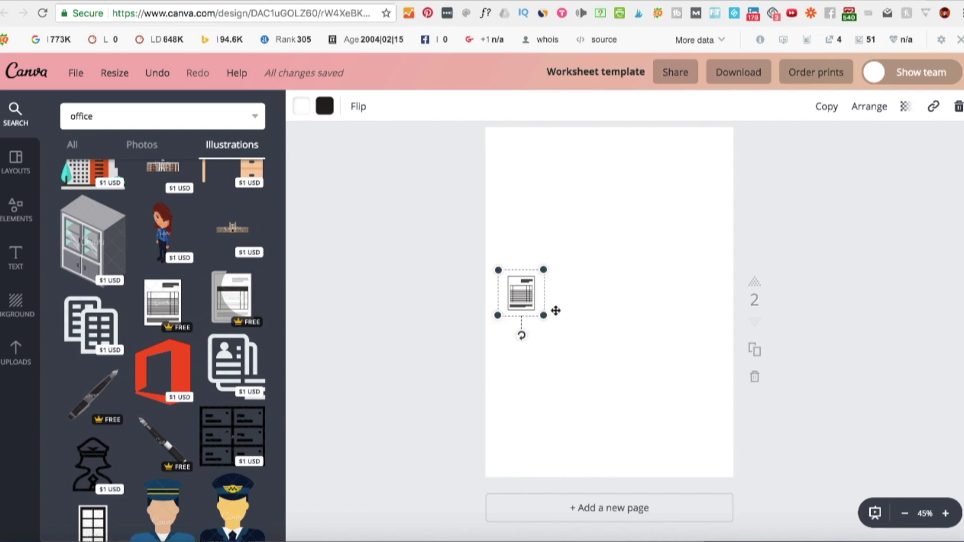
- Recolour the document illustration's black lines in the dark pink brand colour and move it to page 2's upper-left corner
{"action": "left_click", "coordinate": [324, 107]}
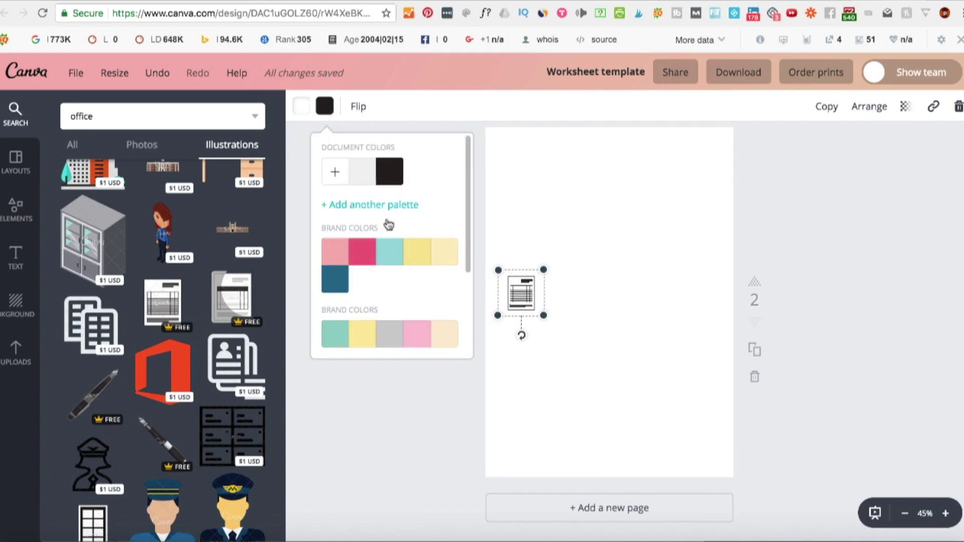
{"action": "left_click", "coordinate": [369, 259]}
{"action": "left_click", "coordinate": [544, 294]}
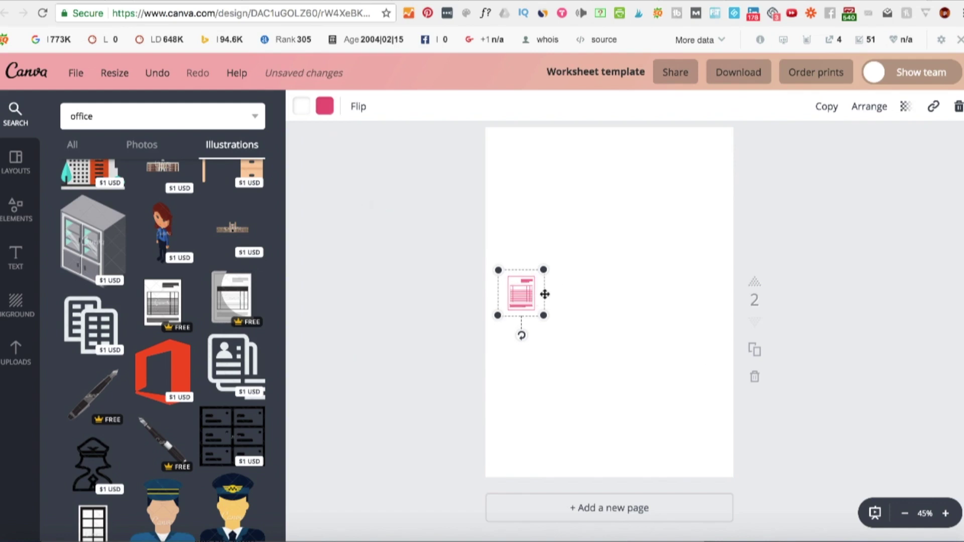
{"action": "left_click", "coordinate": [623, 268]}
{"action": "left_click", "coordinate": [527, 301]}
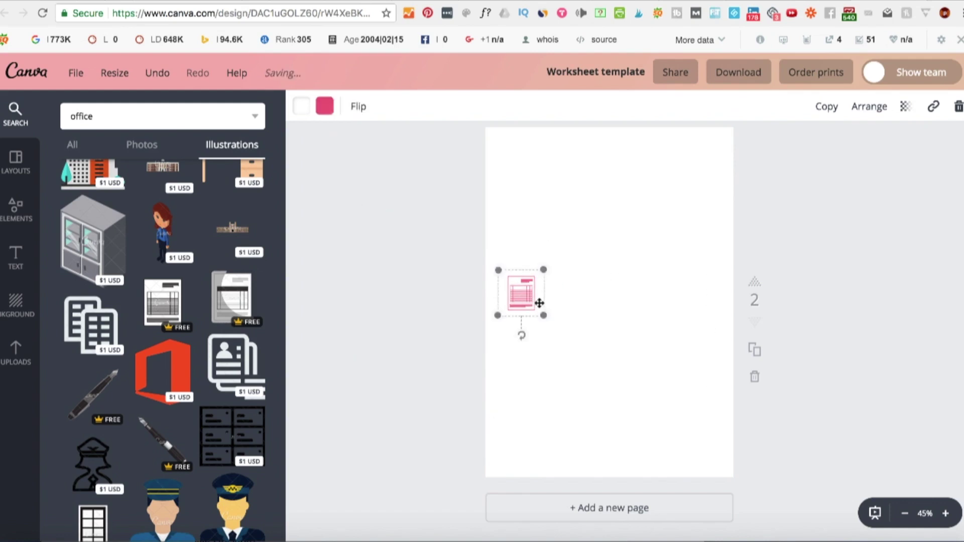
{"action": "left_click_drag", "start_coordinate": [527, 298], "coordinate": [519, 165]}
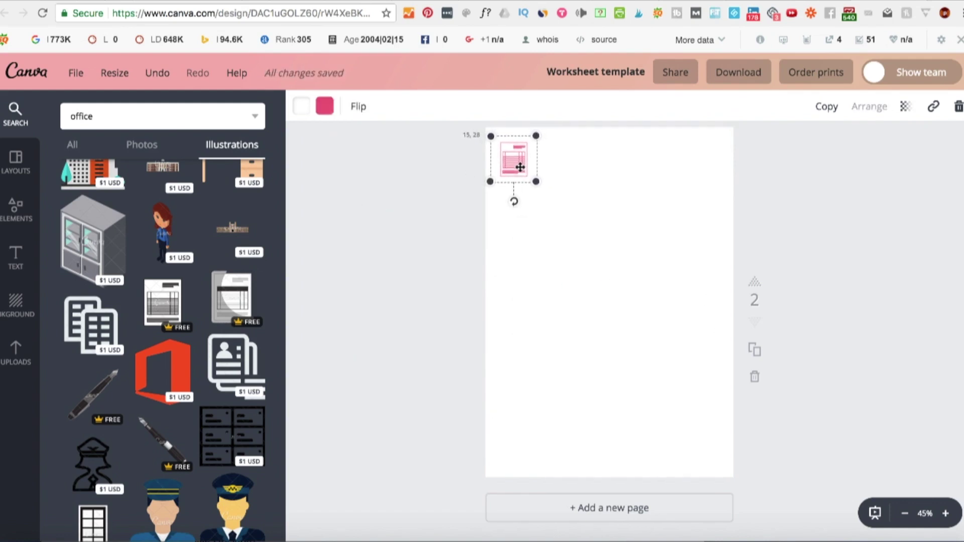
{"action": "left_click", "coordinate": [611, 194]}
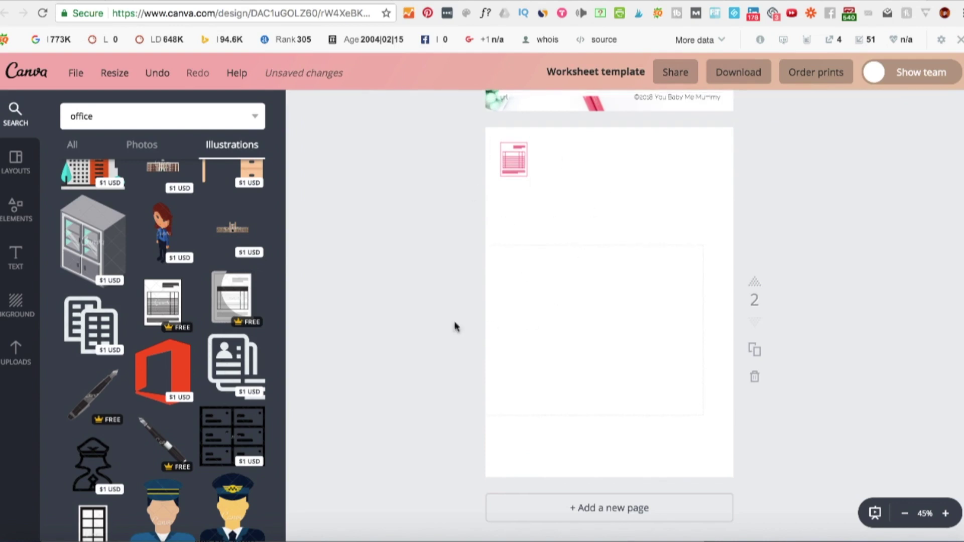
- Look through more of the "office" illustrations for other usable graphics
{"action": "scroll", "coordinate": [173, 391], "scroll_direction": "down", "scroll_amount": 3}
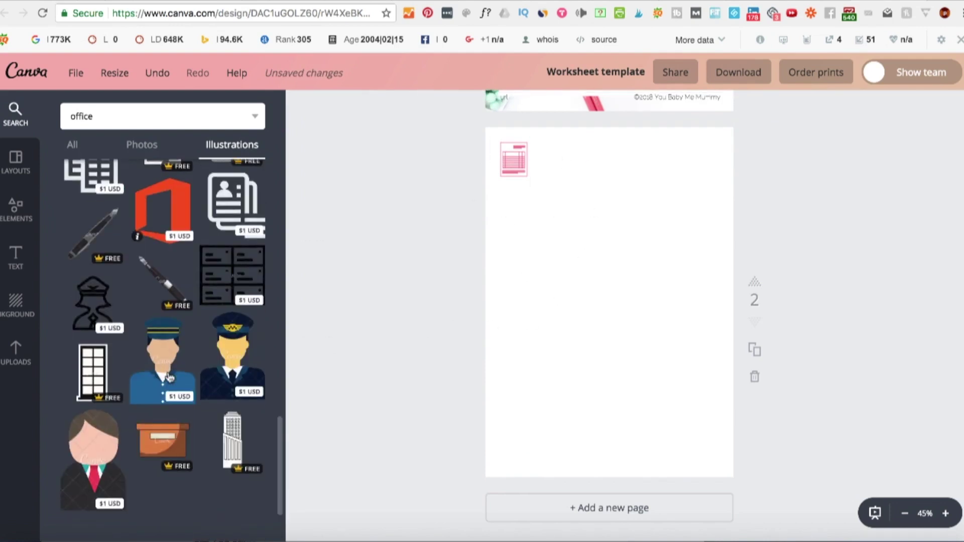
{"action": "left_click_drag", "start_coordinate": [173, 301], "coordinate": [145, 273]}
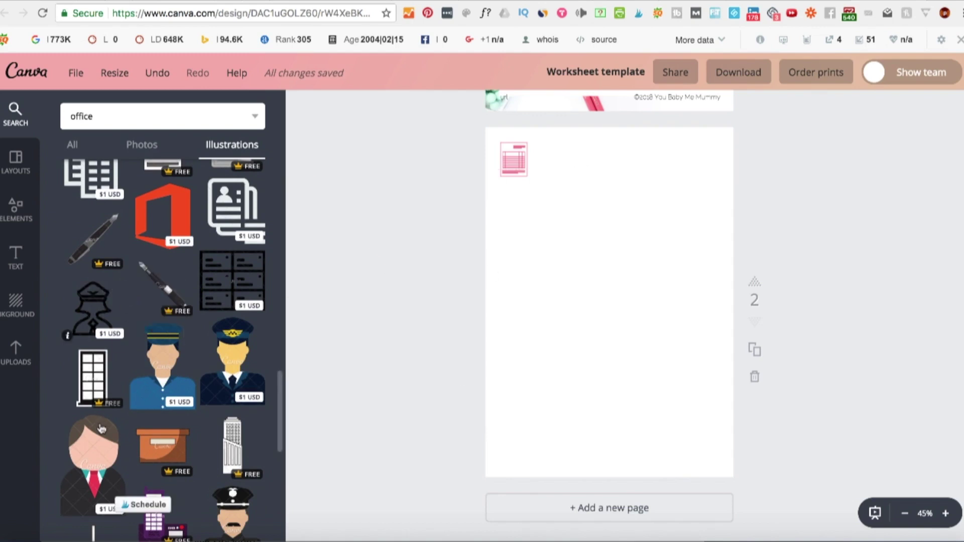
{"action": "scroll", "coordinate": [100, 429], "scroll_direction": "down", "scroll_amount": 4}
{"action": "scroll", "coordinate": [180, 350], "scroll_direction": "down", "scroll_amount": 4}
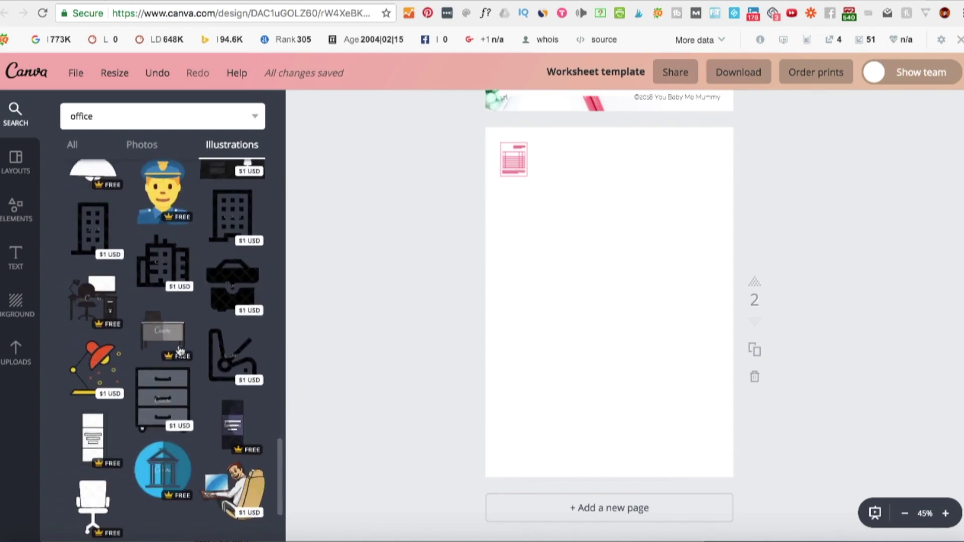
{"action": "scroll", "coordinate": [151, 374], "scroll_direction": "down", "scroll_amount": 3}
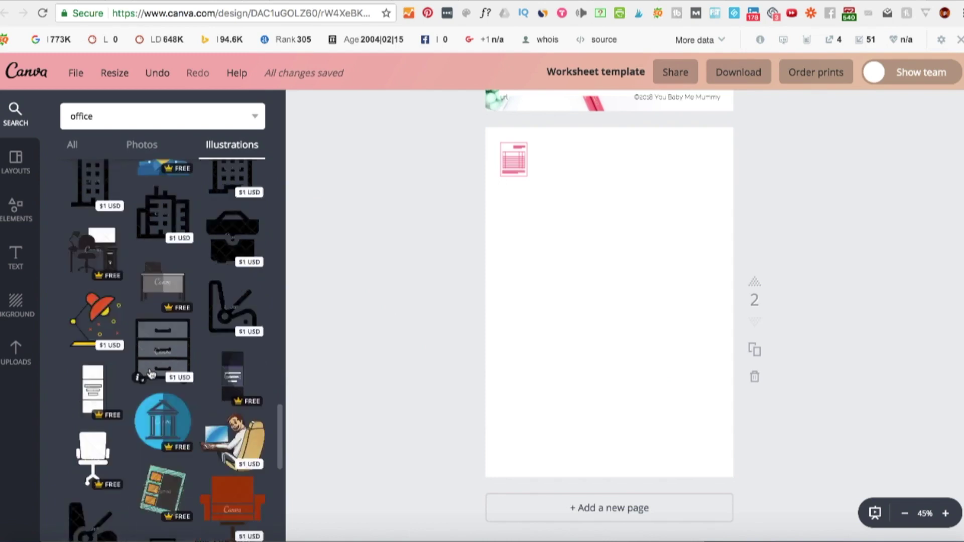
- Place the yellow lightbulb from the icons collection on page 2 and shrink it into the page's upper-left corner
{"action": "left_click", "coordinate": [16, 208]}
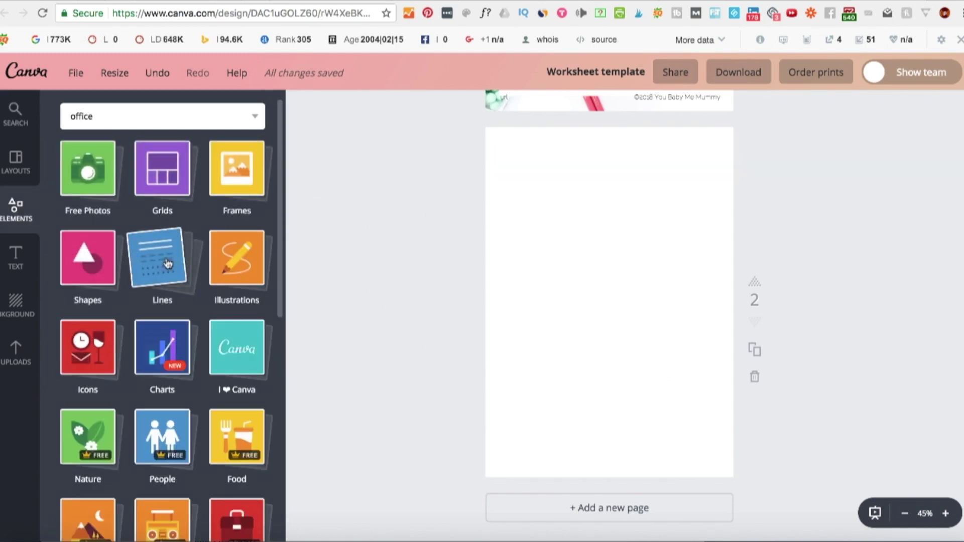
{"action": "left_click", "coordinate": [90, 351]}
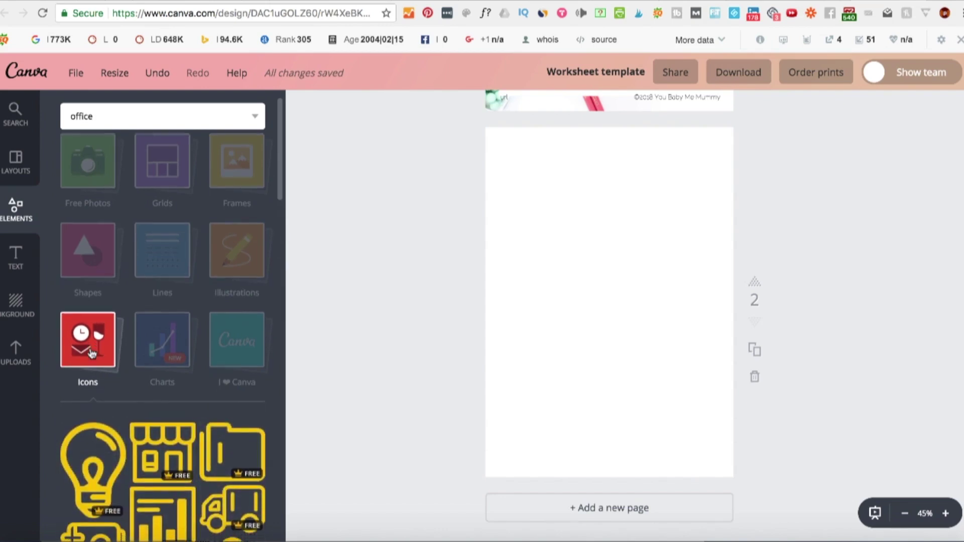
{"action": "scroll", "coordinate": [91, 353], "scroll_direction": "down", "scroll_amount": 4}
{"action": "left_click_drag", "start_coordinate": [102, 294], "coordinate": [562, 216]}
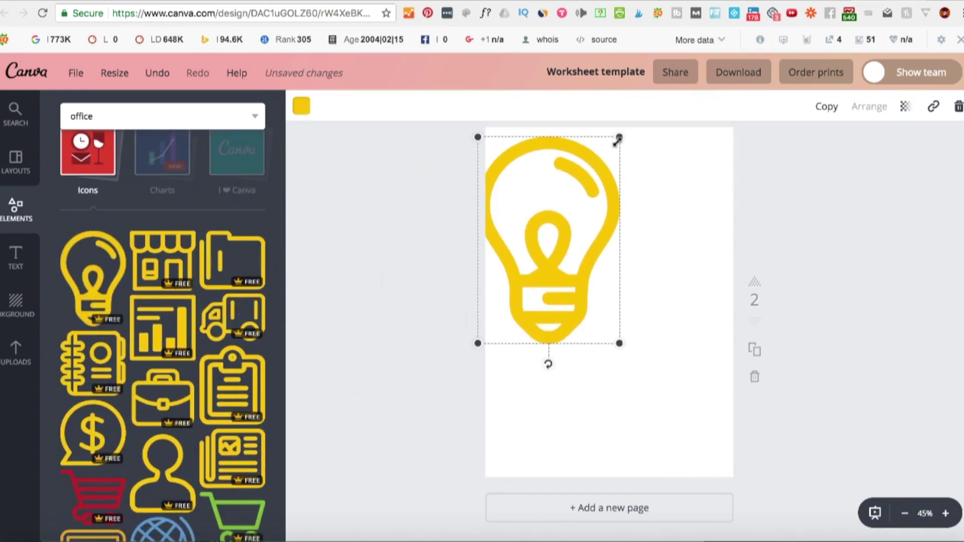
{"action": "left_click_drag", "start_coordinate": [619, 138], "coordinate": [535, 154]}
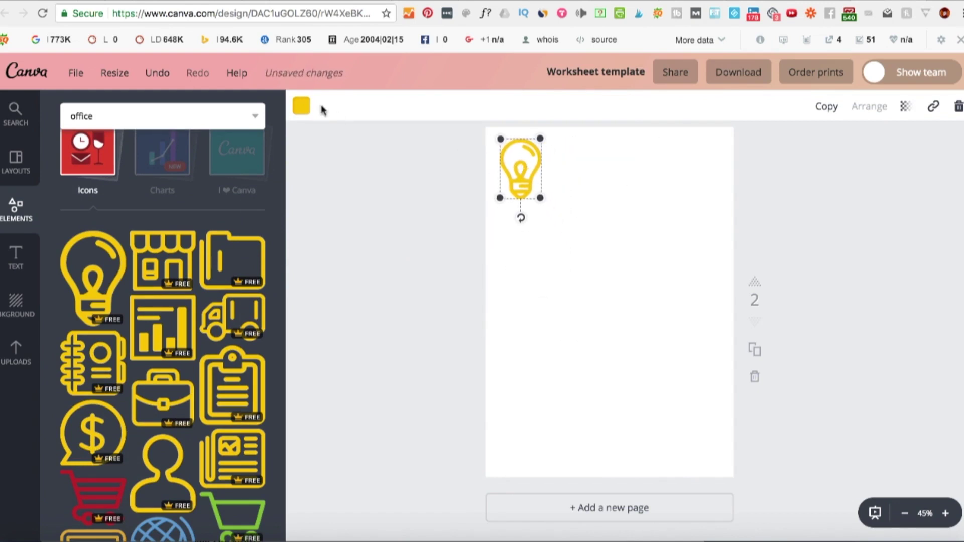
- Recolour the lightbulb icon in the dark pink brand colour, shrink it further and rotate it to about 322°
{"action": "left_click", "coordinate": [300, 108]}
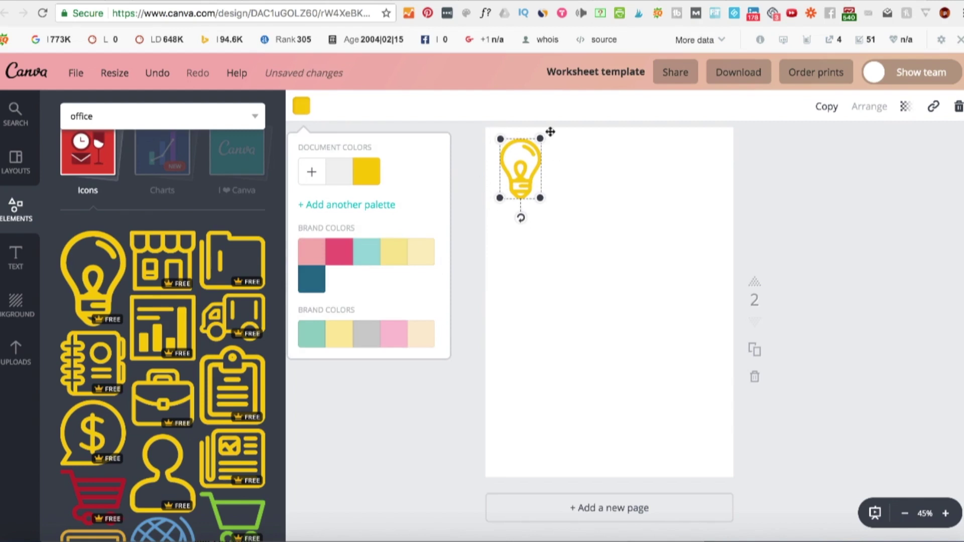
{"action": "left_click", "coordinate": [339, 251]}
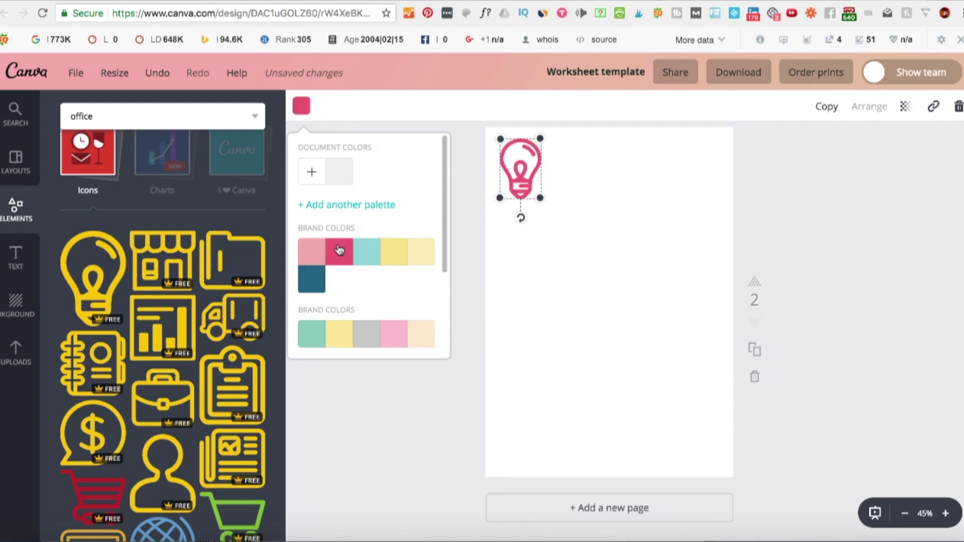
{"action": "left_click_drag", "start_coordinate": [533, 149], "coordinate": [515, 173]}
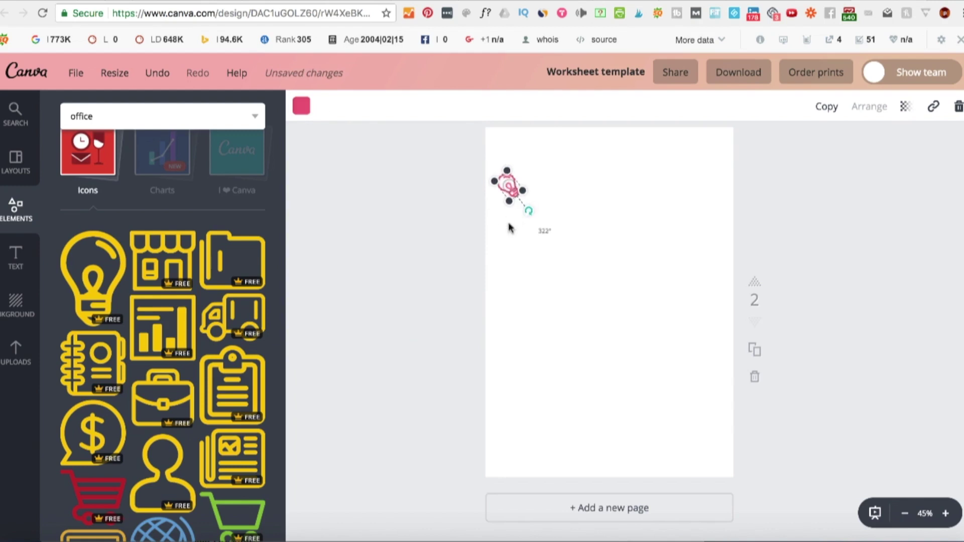
{"action": "left_click", "coordinate": [507, 223]}
- Place the orange computer monitor icon on the upper part of page 2
{"action": "scroll", "coordinate": [195, 377], "scroll_direction": "down", "scroll_amount": 6}
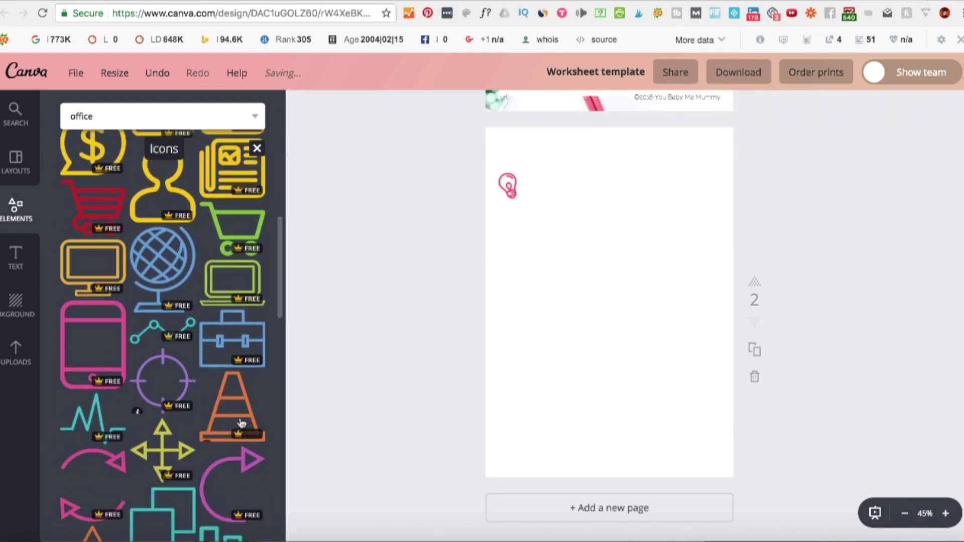
{"action": "scroll", "coordinate": [193, 395], "scroll_direction": "down", "scroll_amount": 3}
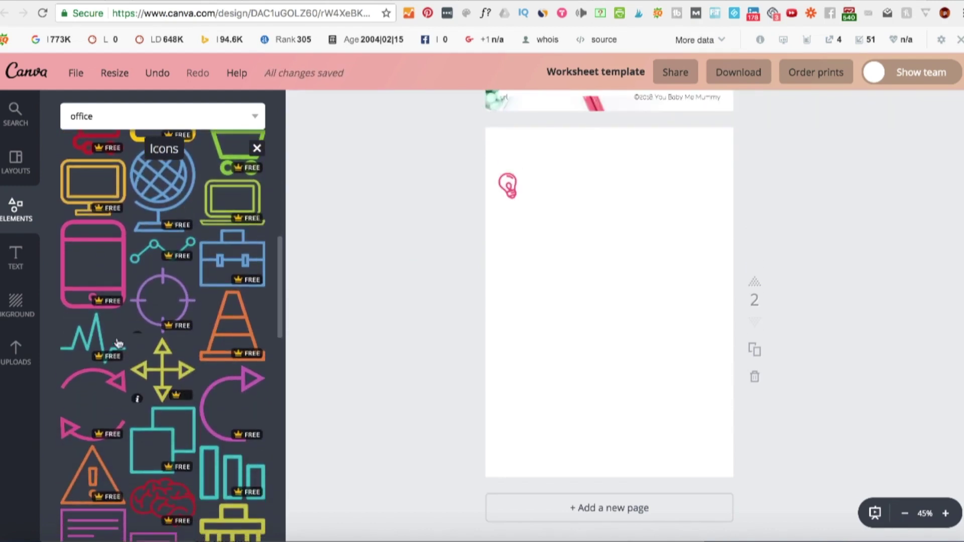
{"action": "left_click_drag", "start_coordinate": [96, 347], "coordinate": [60, 245]}
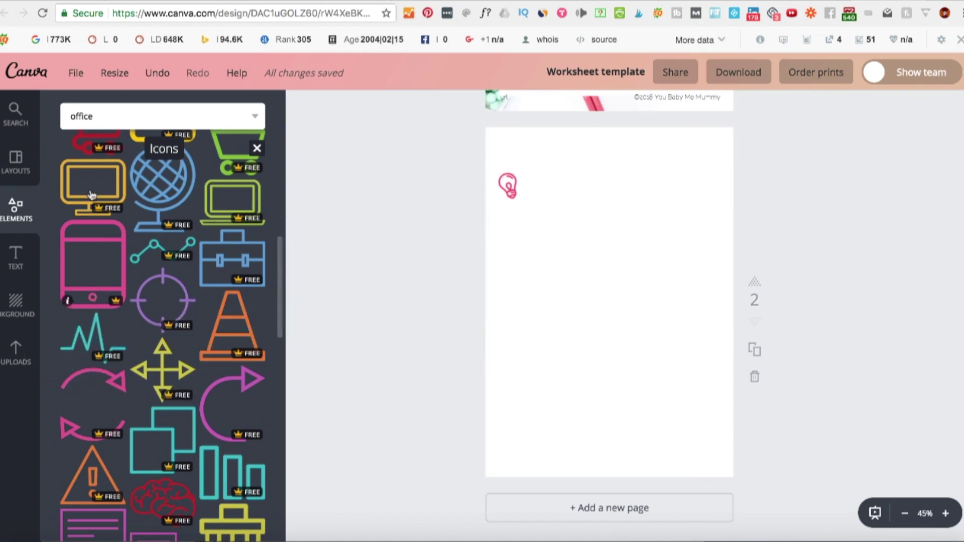
{"action": "left_click_drag", "start_coordinate": [93, 187], "coordinate": [590, 198]}
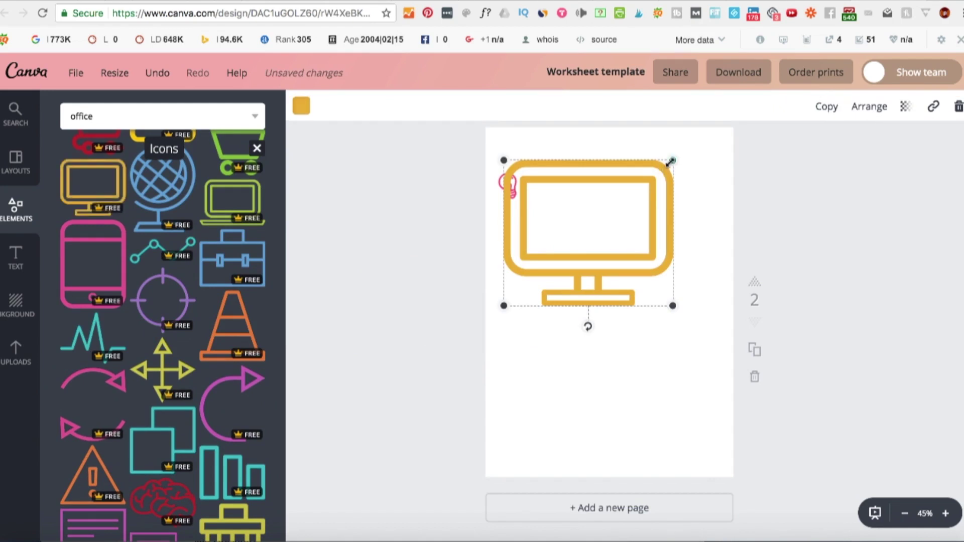
- Shrink the orange monitor icon on page 2 and recolour it in the grey brand colour
{"action": "left_click_drag", "start_coordinate": [672, 160], "coordinate": [529, 281]}
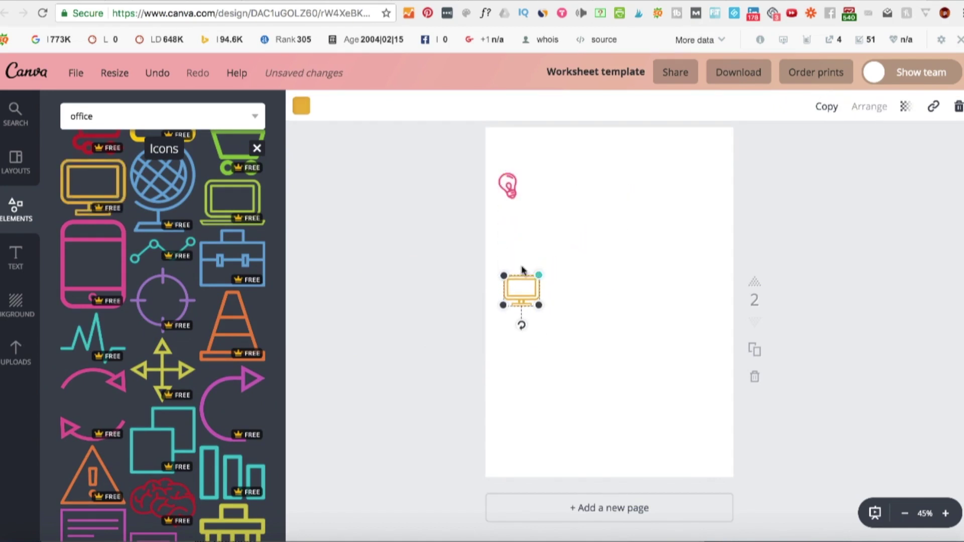
{"action": "left_click", "coordinate": [302, 106]}
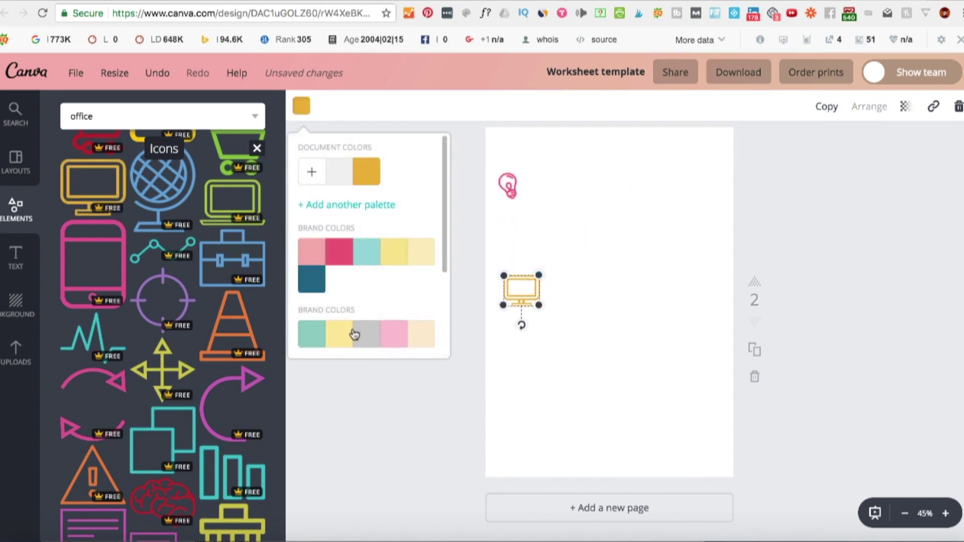
{"action": "left_click", "coordinate": [361, 335]}
- Move the grey monitor icon into the upper-right corner of page 2 and shrink it further
{"action": "left_click", "coordinate": [520, 288]}
{"action": "left_click_drag", "start_coordinate": [521, 288], "coordinate": [687, 161]}
{"action": "left_click", "coordinate": [753, 177]}
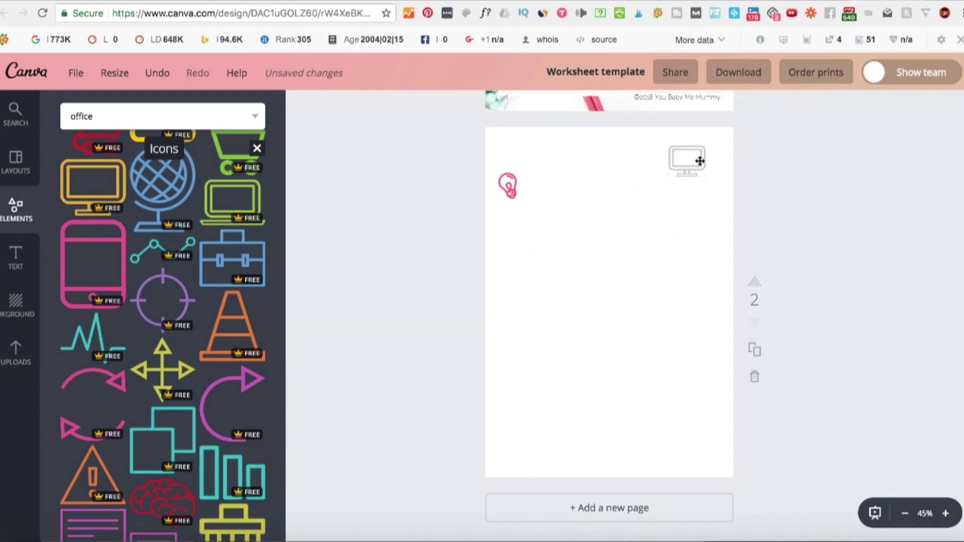
{"action": "left_click", "coordinate": [695, 157]}
{"action": "left_click_drag", "start_coordinate": [705, 147], "coordinate": [695, 158]}
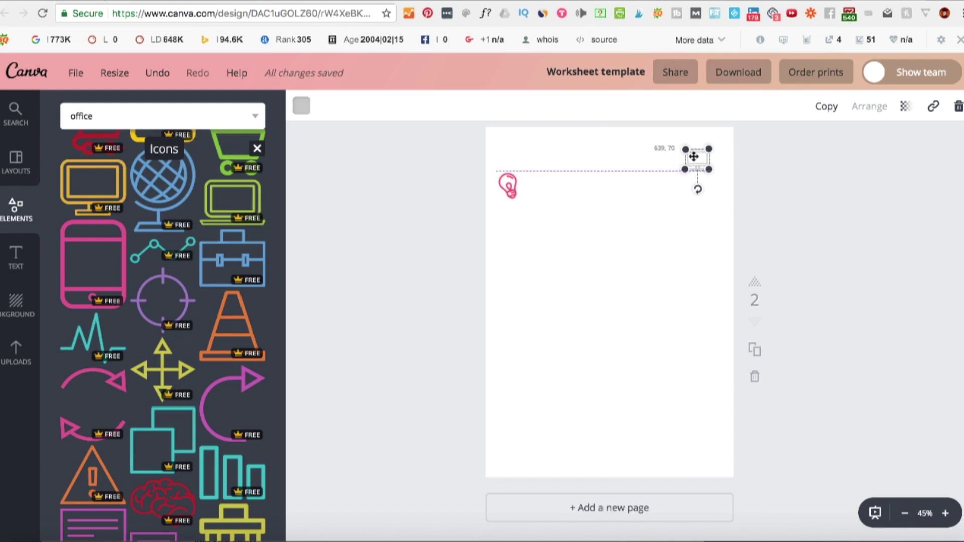
{"action": "left_click", "coordinate": [789, 189]}
- Place the lightbulb and monitor icons side by side in the upper part of page 2
{"action": "left_click_drag", "start_coordinate": [508, 185], "coordinate": [616, 286]}
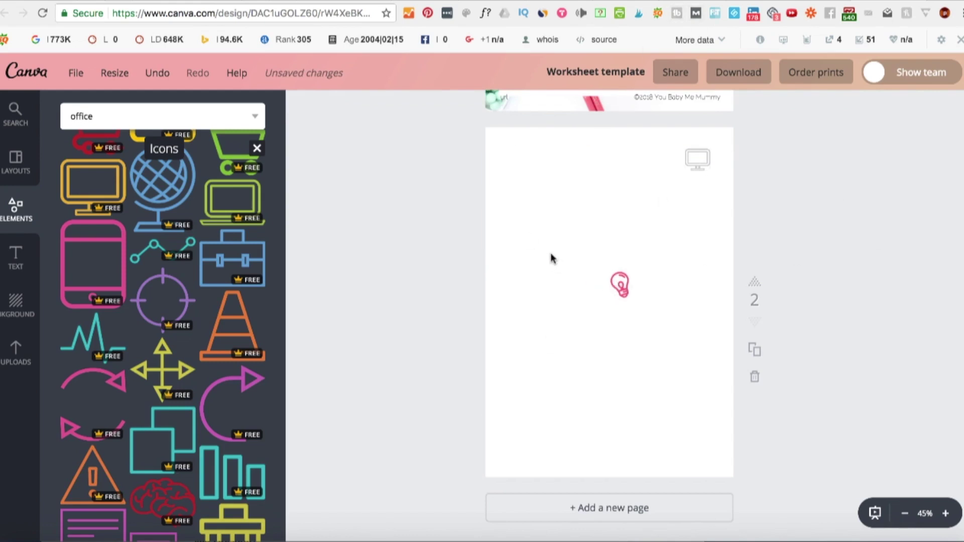
{"action": "left_click_drag", "start_coordinate": [621, 283], "coordinate": [642, 187]}
{"action": "left_click_drag", "start_coordinate": [694, 160], "coordinate": [668, 187]}
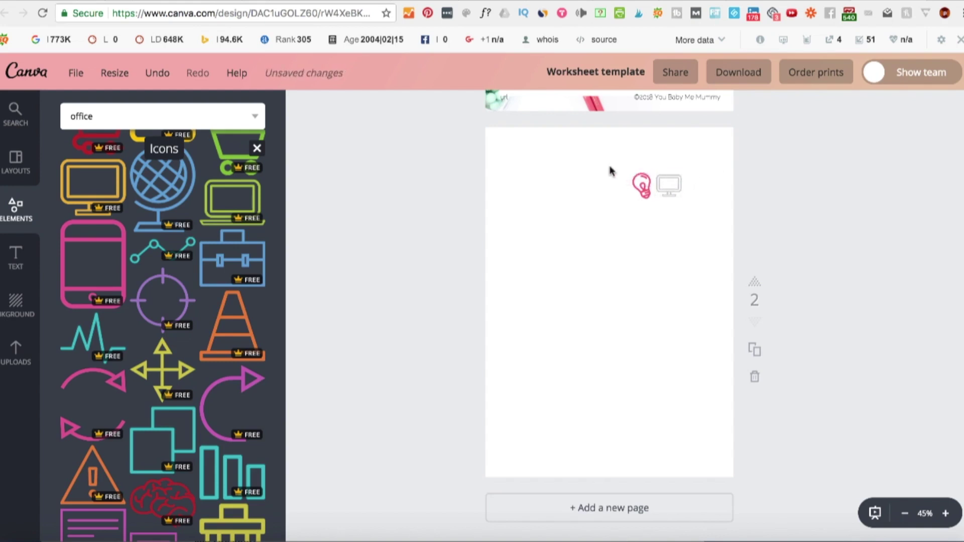
- Duplicate the lightbulb and monitor pair on page 2 and group the two icons of one pair
{"action": "left_click_drag", "start_coordinate": [603, 170], "coordinate": [694, 222]}
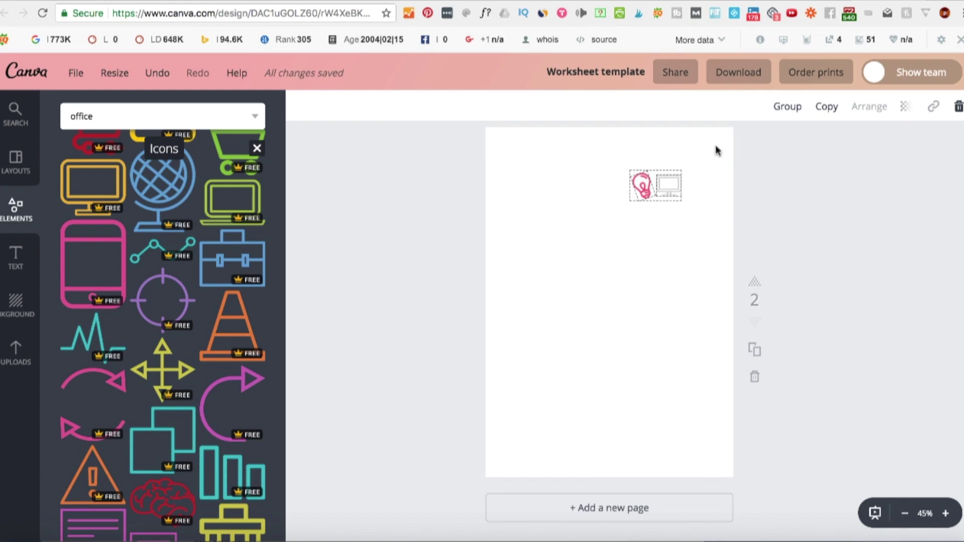
{"action": "left_click_drag", "start_coordinate": [651, 183], "coordinate": [688, 236]}
{"action": "left_click", "coordinate": [831, 109]}
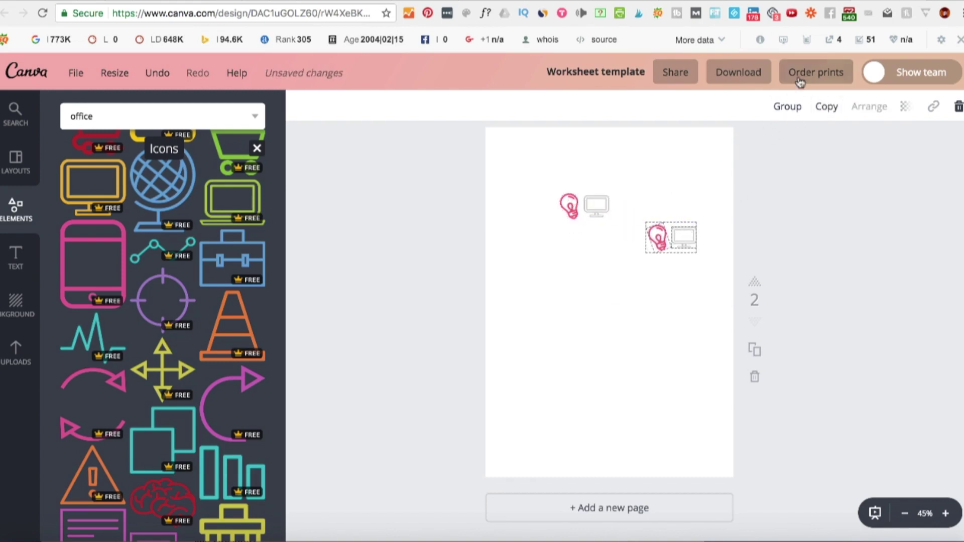
{"action": "left_click", "coordinate": [792, 107]}
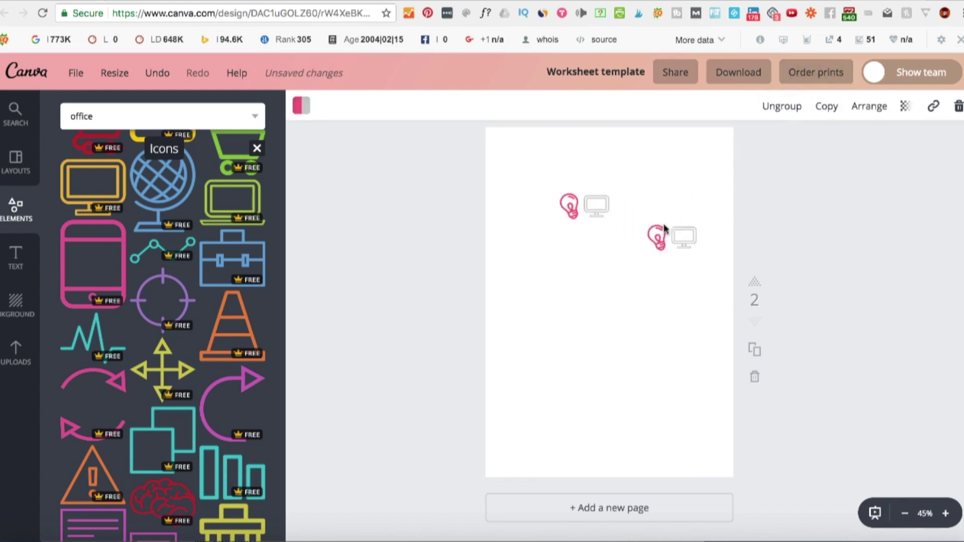
- Delete all the lightbulb and monitor icons from page 2
{"action": "left_click", "coordinate": [597, 205]}
{"action": "left_click_drag", "start_coordinate": [597, 205], "coordinate": [535, 326]}
{"action": "left_click_drag", "start_coordinate": [532, 167], "coordinate": [700, 392]}
{"action": "key", "text": "Delete"}
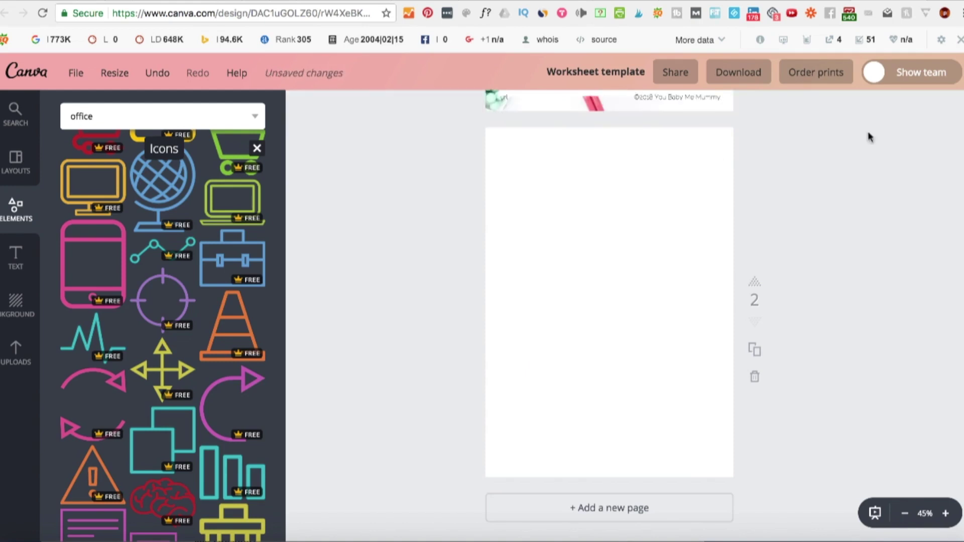
- Add a brand-font subheading to page 2 and set its text to uppercase
{"action": "left_click", "coordinate": [18, 270]}
{"action": "left_click", "coordinate": [191, 235]}
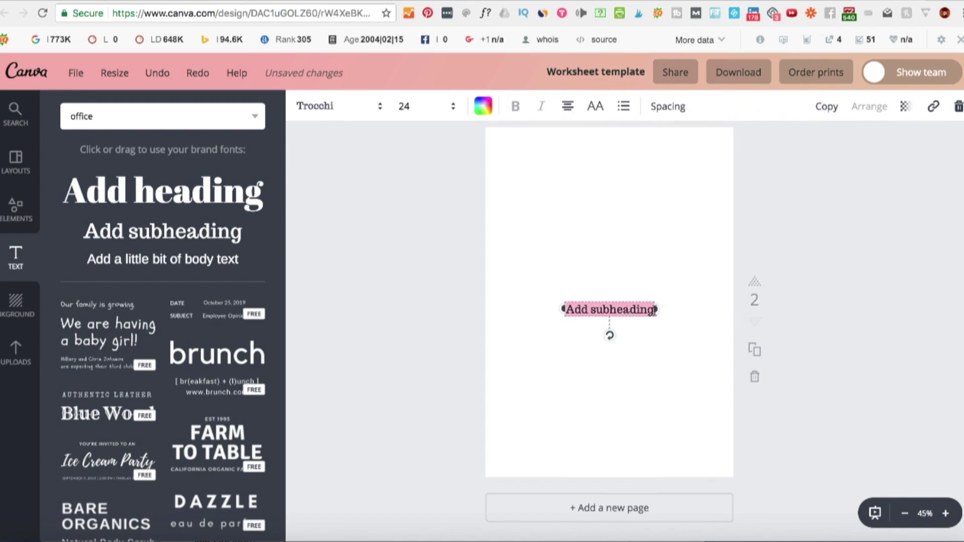
{"action": "left_click", "coordinate": [599, 110]}
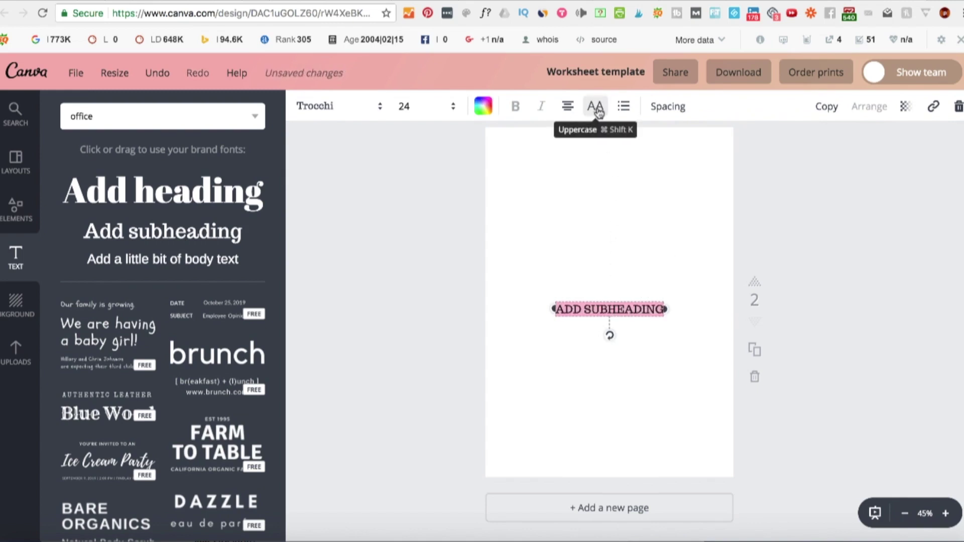
{"action": "left_click", "coordinate": [599, 109]}
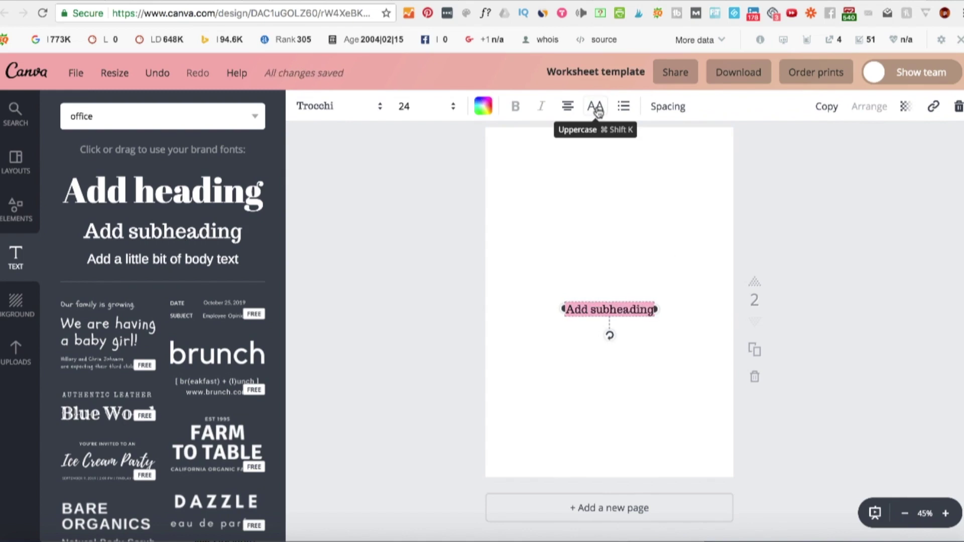
{"action": "left_click", "coordinate": [598, 109]}
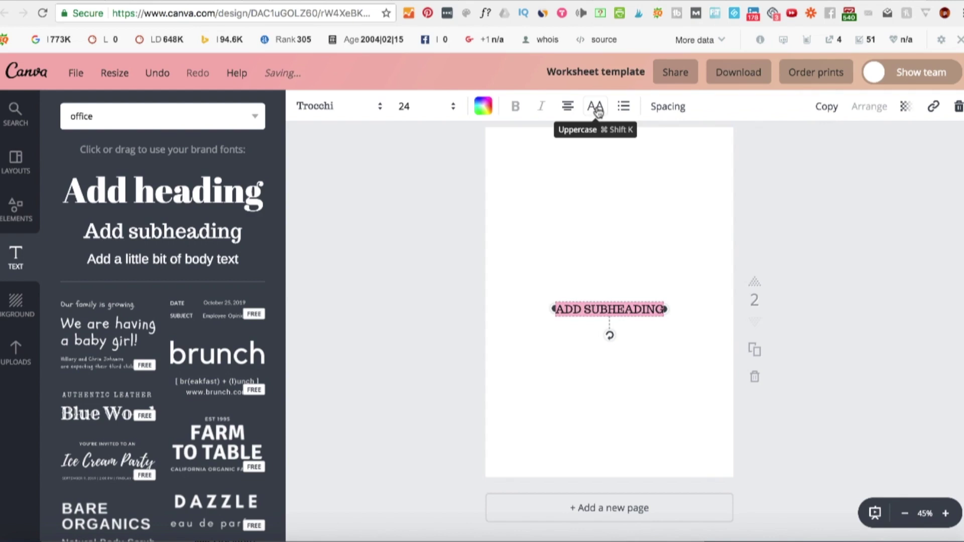
{"action": "left_click", "coordinate": [597, 111]}
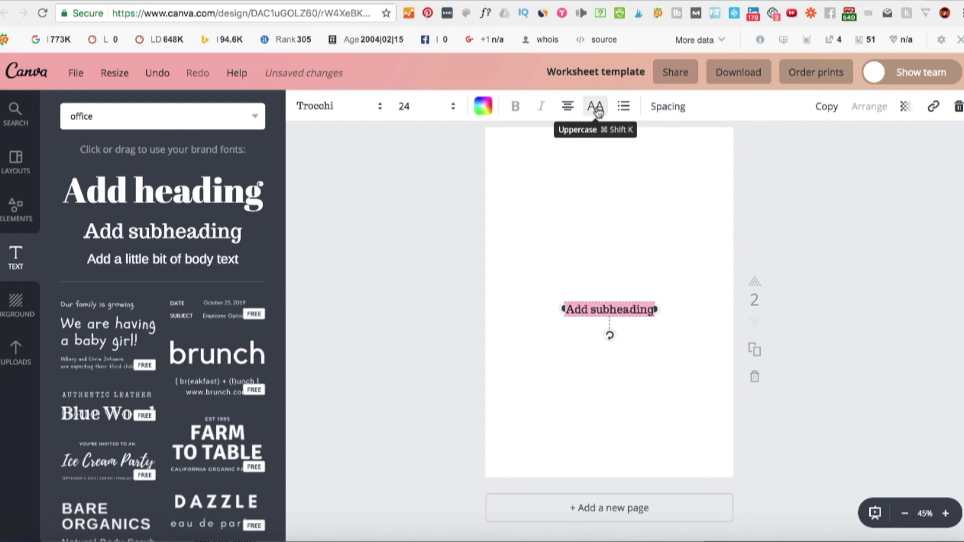
{"action": "left_click", "coordinate": [597, 111]}
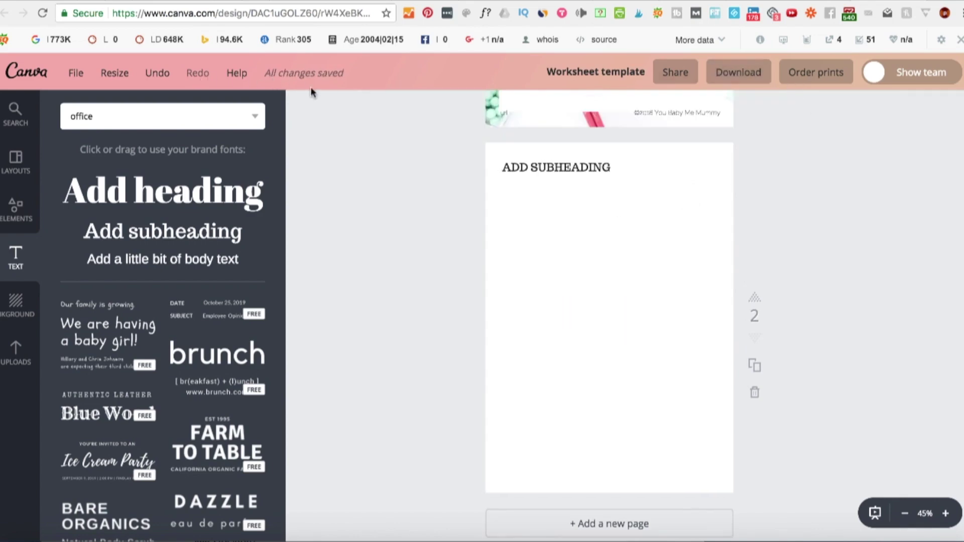
- Save the design and look through the download file types, keeping PDF - Print (Recommended)
{"action": "left_click", "coordinate": [76, 75]}
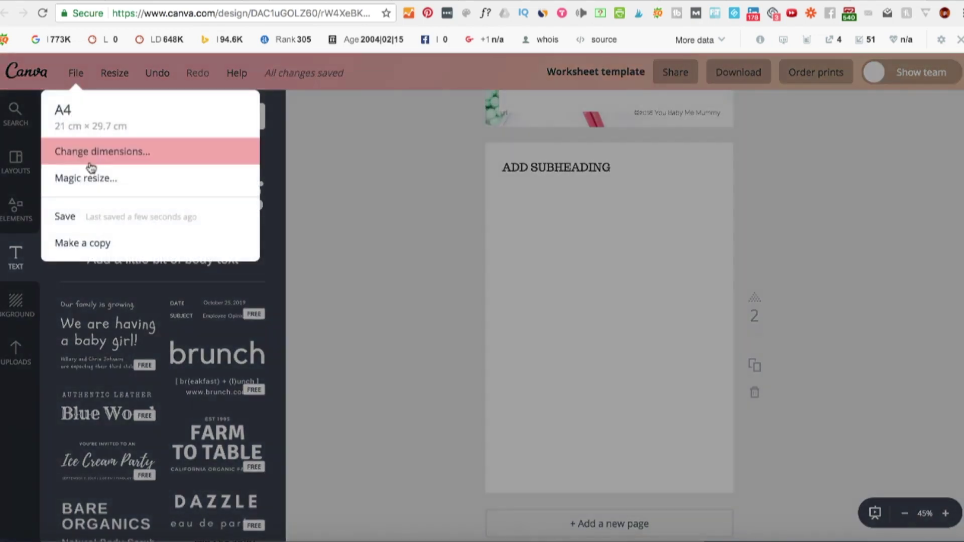
{"action": "left_click", "coordinate": [80, 216]}
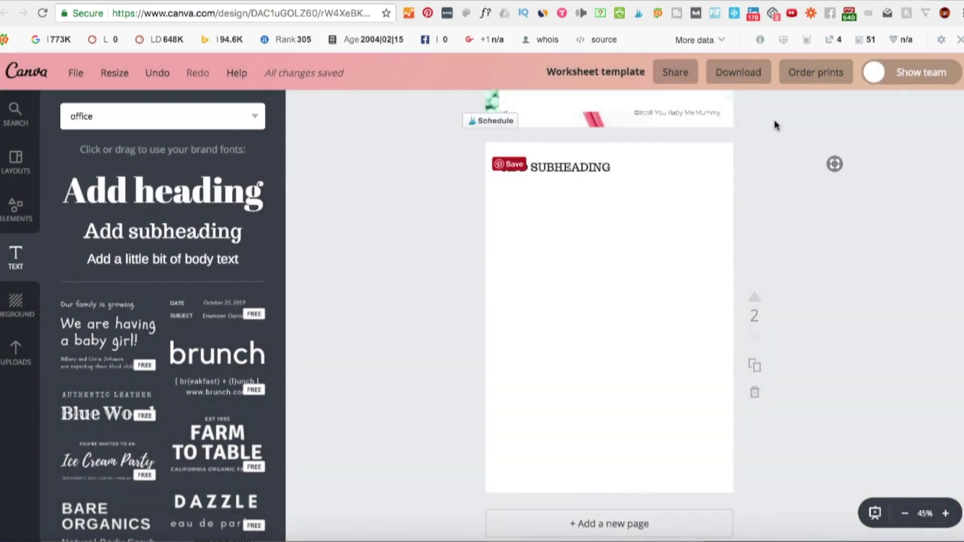
{"action": "left_click", "coordinate": [749, 75]}
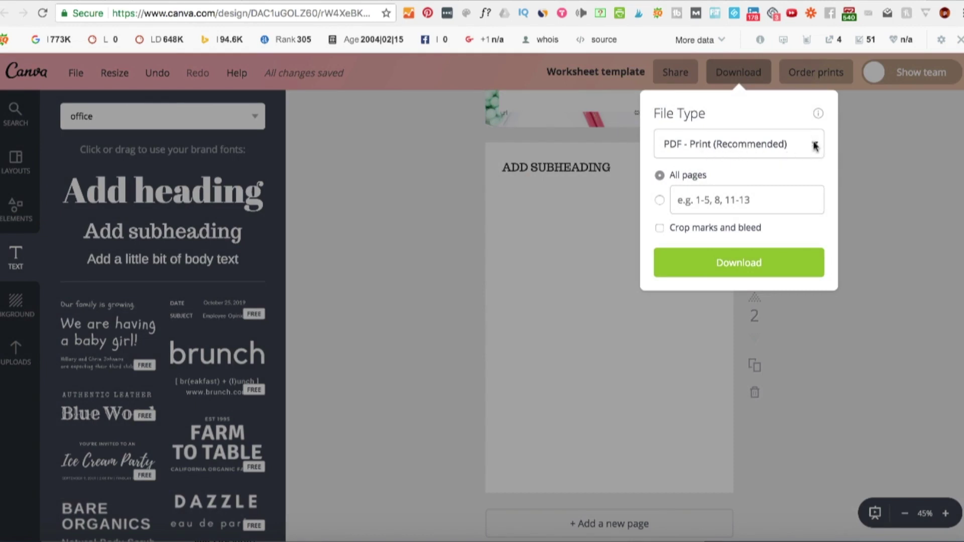
{"action": "left_click", "coordinate": [815, 145]}
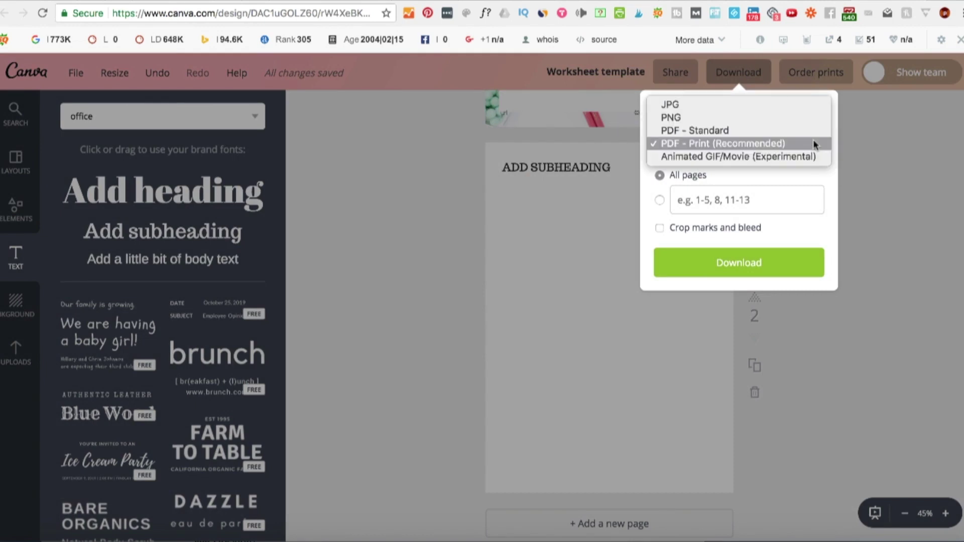
{"action": "left_click", "coordinate": [813, 142]}
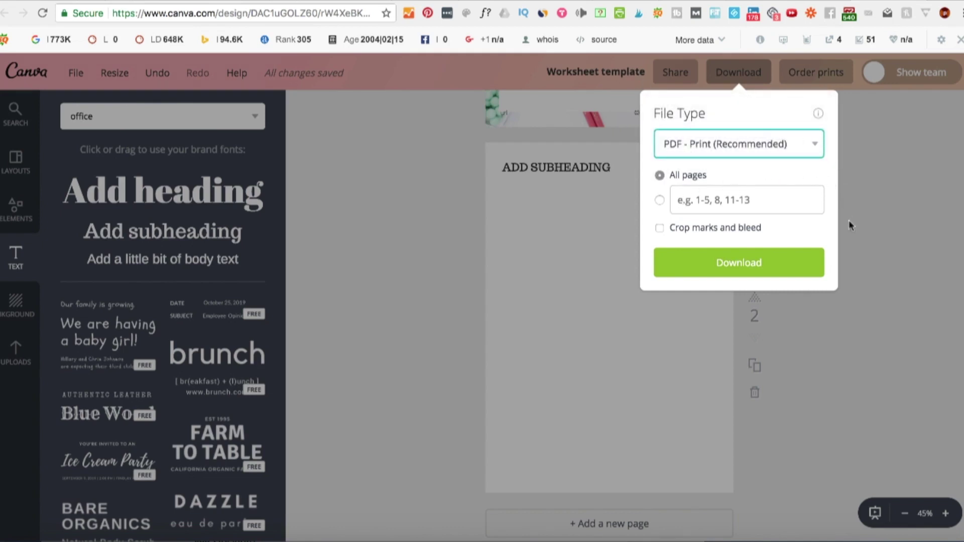
{"action": "left_click", "coordinate": [869, 220]}
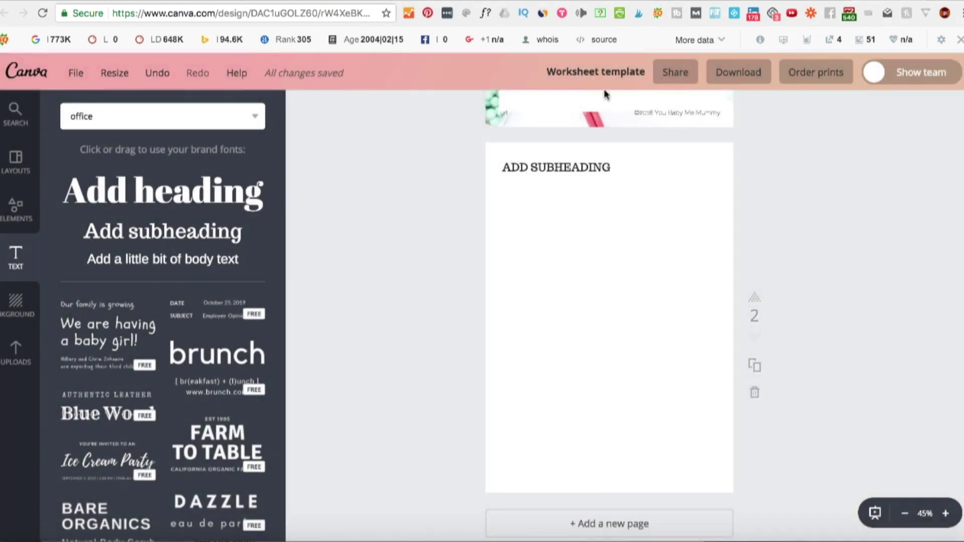
- Check the design title, keeping "Worksheet template", and review the download options again without exporting
{"action": "left_click", "coordinate": [626, 74]}
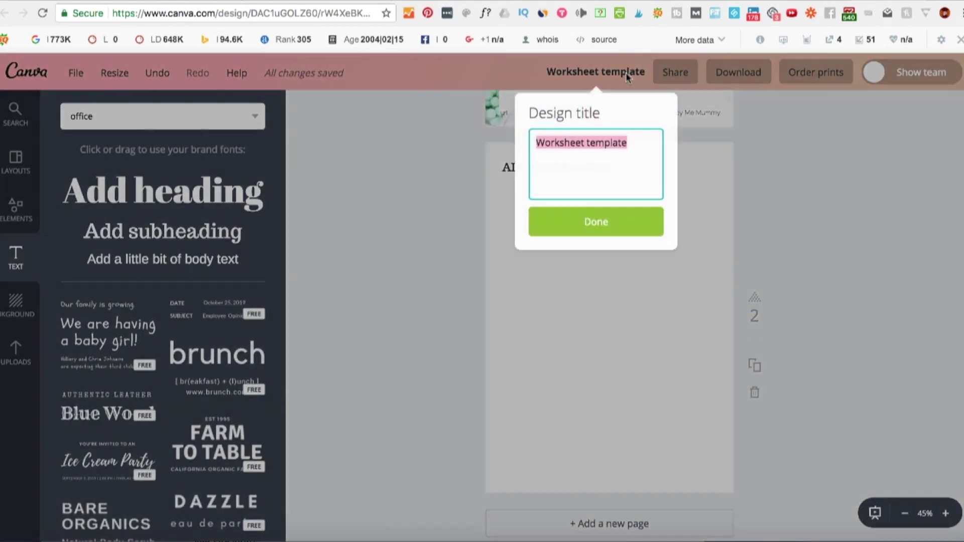
{"action": "left_click", "coordinate": [590, 142]}
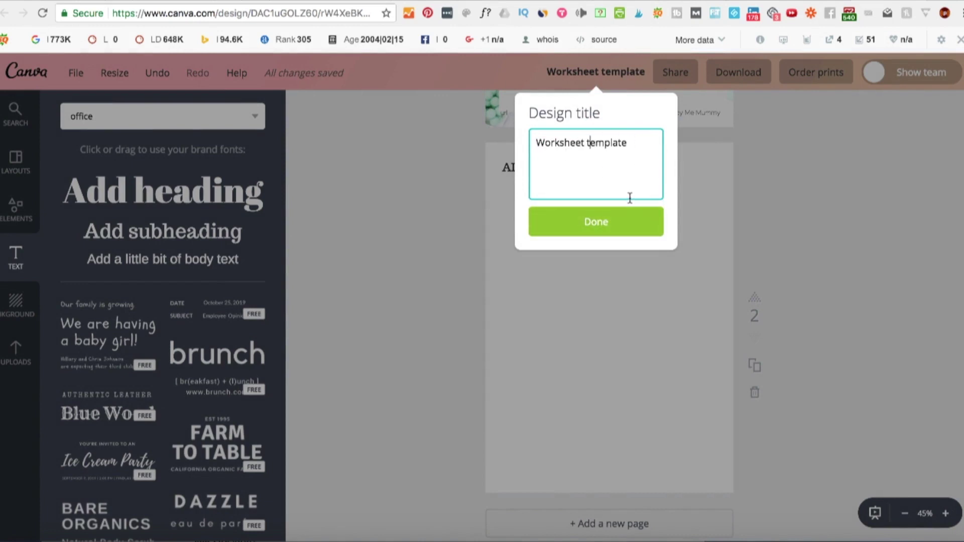
{"action": "left_click", "coordinate": [604, 224]}
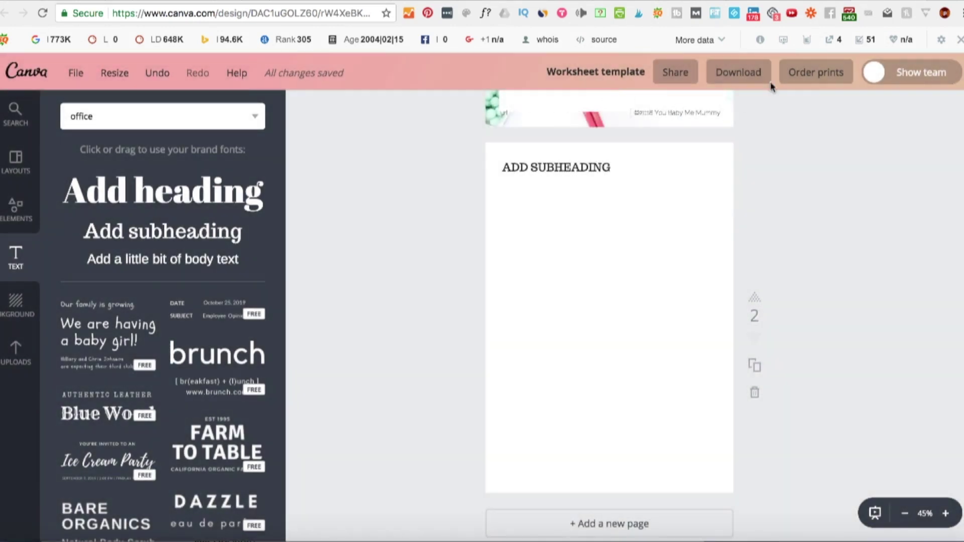
{"action": "left_click", "coordinate": [736, 73]}
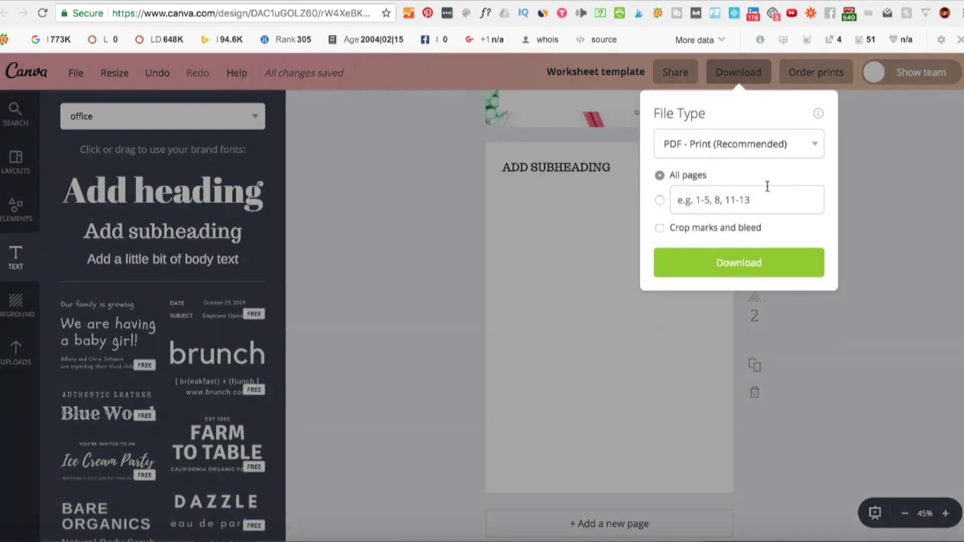
{"action": "left_click", "coordinate": [889, 175]}
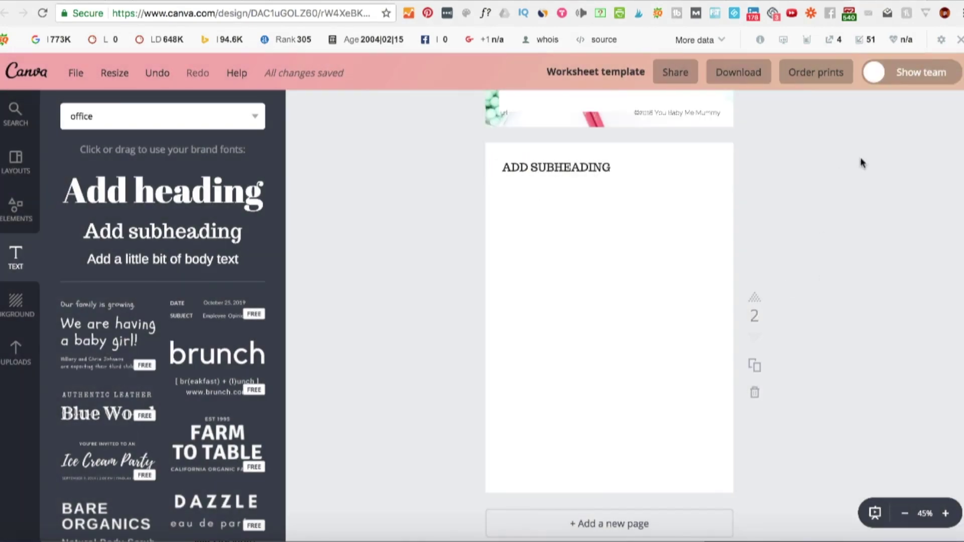
{"action": "scroll", "coordinate": [859, 161], "scroll_direction": "up", "scroll_amount": 6}
{"action": "scroll", "coordinate": [859, 159], "scroll_direction": "up", "scroll_amount": 2}
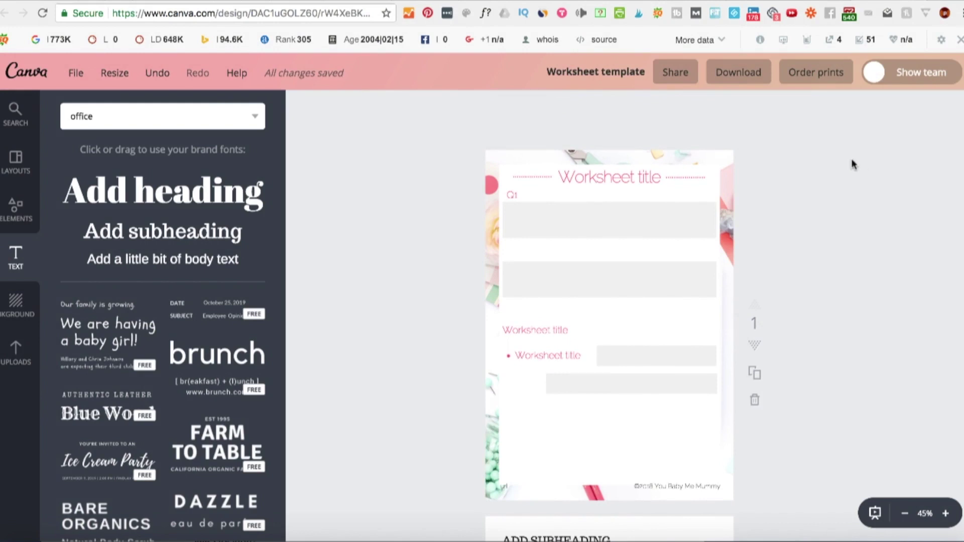
- Open pdfescape.com in a new browser tab and load 30 day cycle.pdf from the content upgrades folder
{"action": "key", "text": "super+t"}
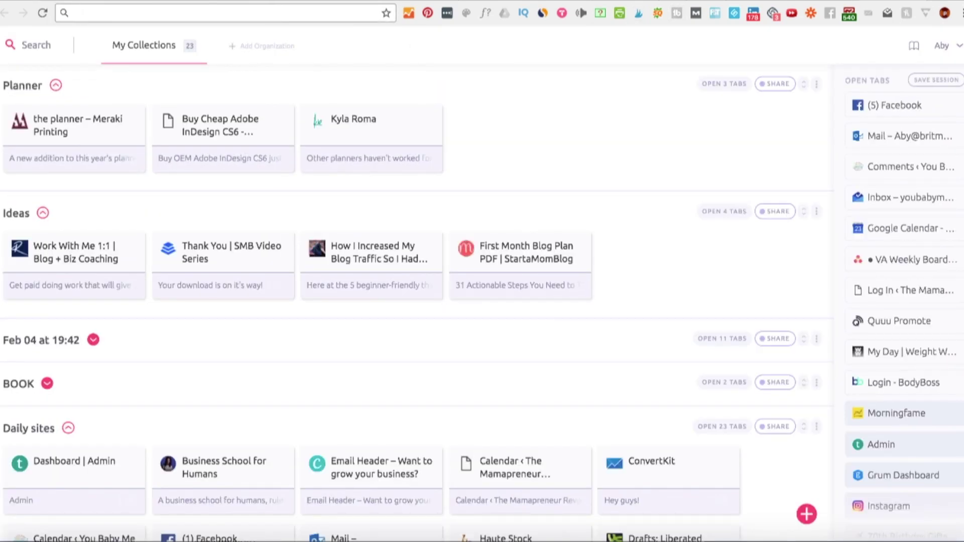
{"action": "type", "text": "pdfescape.com"}
{"action": "key", "text": "Return"}
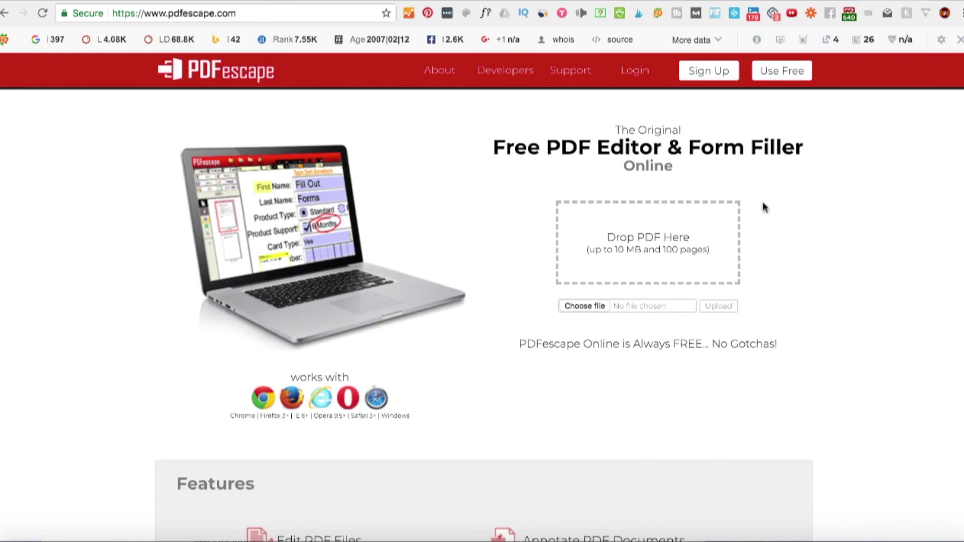
{"action": "left_click", "coordinate": [590, 303]}
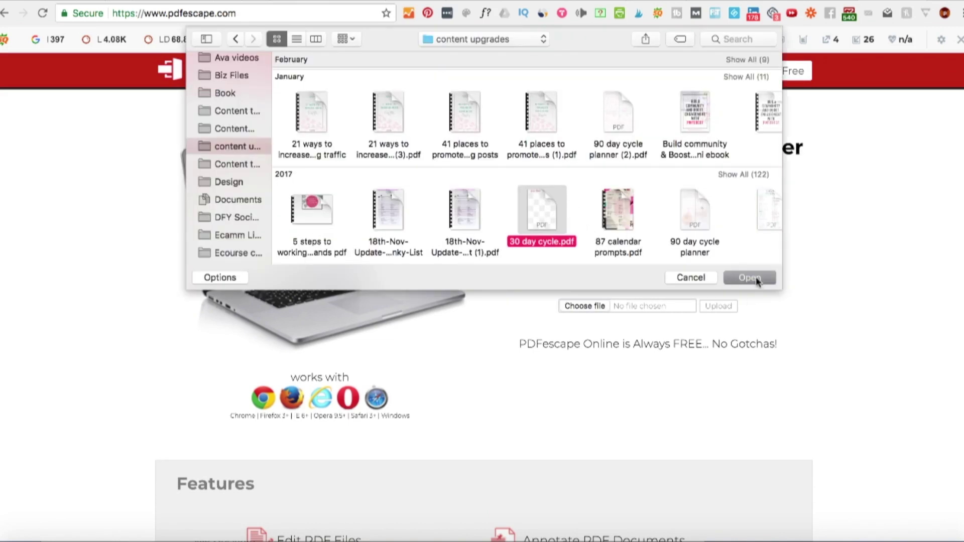
{"action": "left_click", "coordinate": [749, 277]}
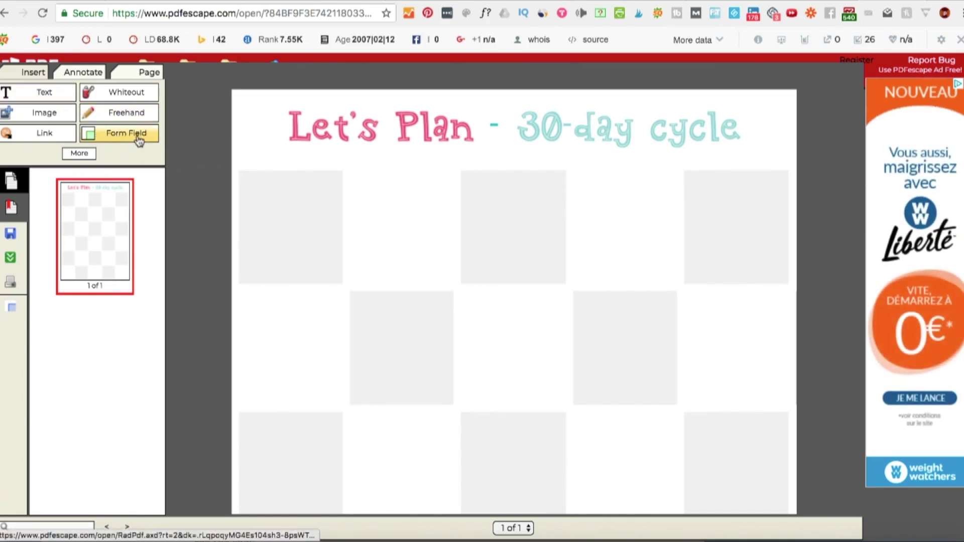
- Start creating a form field on the 30-day cycle planner page
{"action": "left_click", "coordinate": [135, 136]}
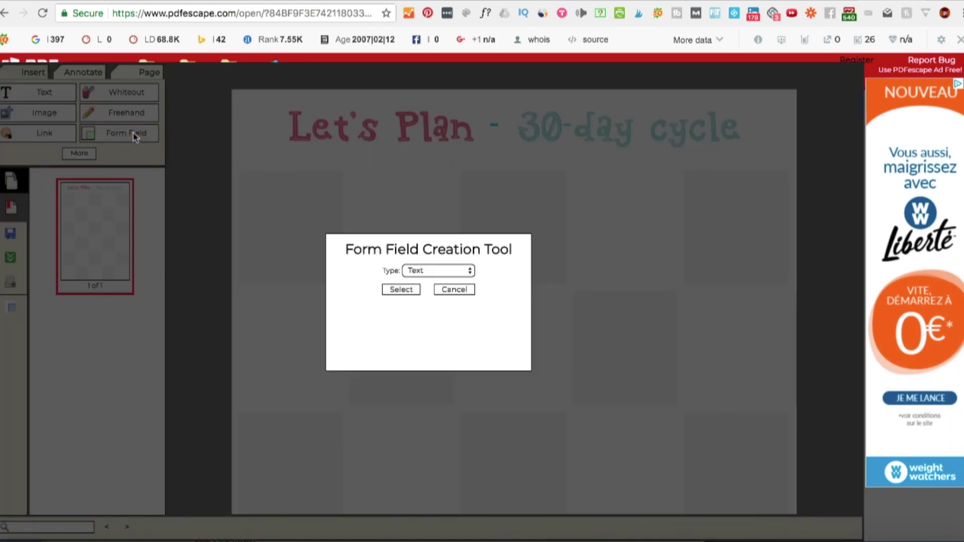